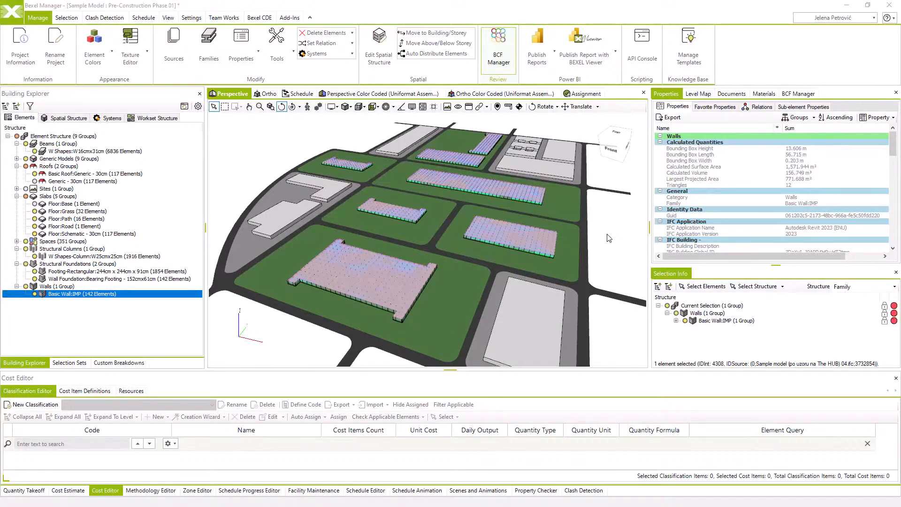
# Review the imported source model's IFC application, header, project and reference point properties in Sources
pyautogui.moveTo(607, 234); pyautogui.dragTo(563, 238)
pyautogui.click(171, 45)
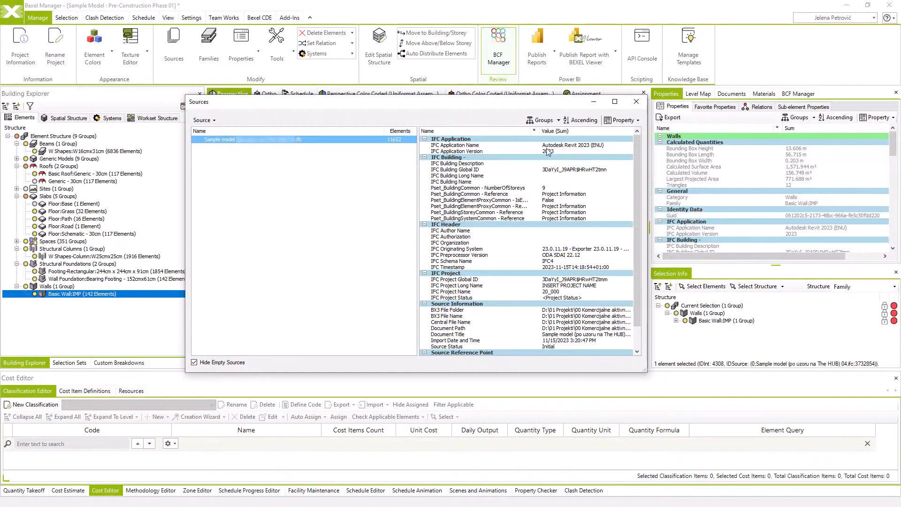
pyautogui.scroll(-2, 546, 181)
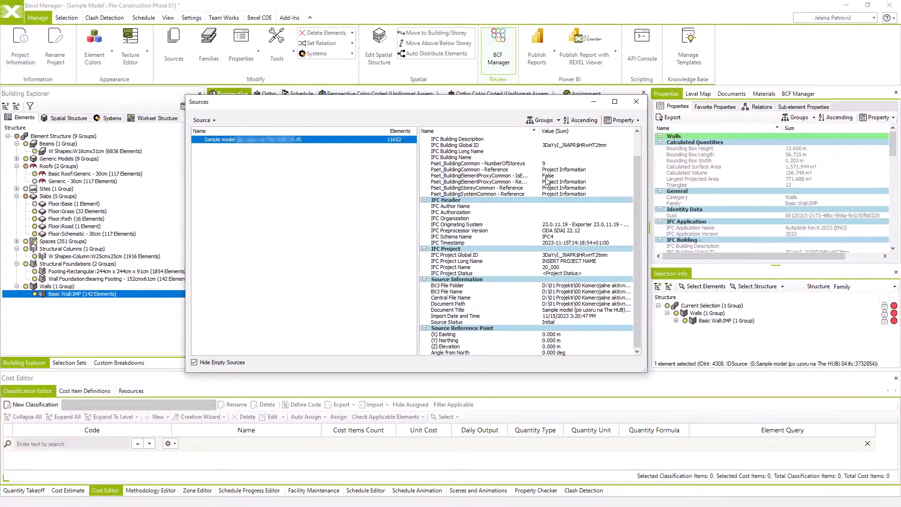
pyautogui.scroll(2, 512, 239)
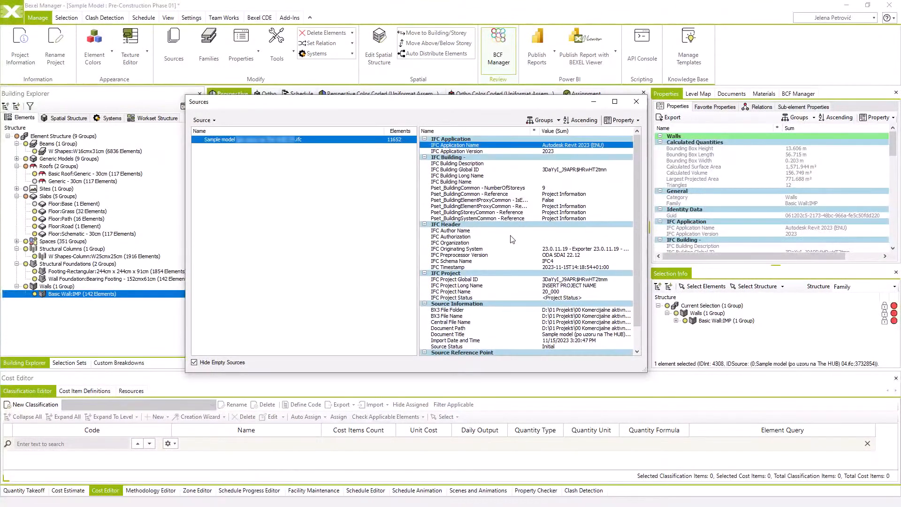
pyautogui.click(636, 102)
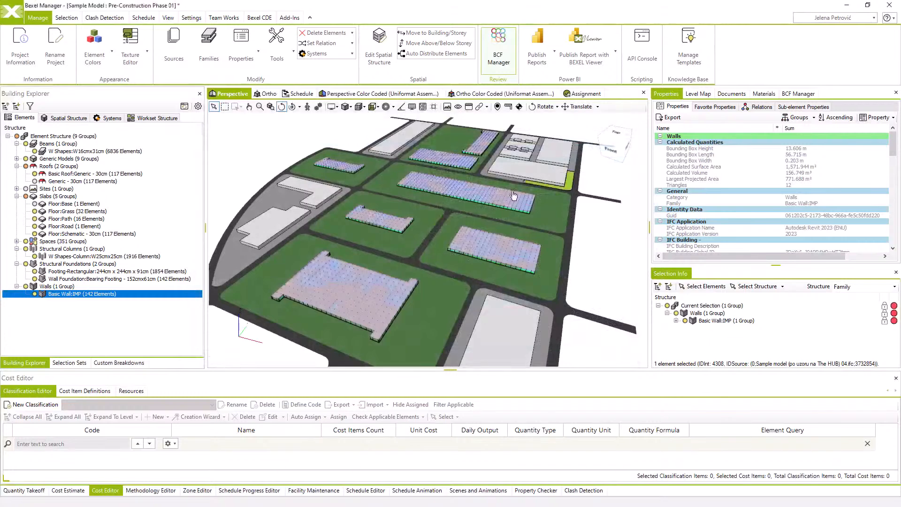
# Highlight the Beams, Slabs, Spaces, Structural Foundations and Walls categories in turn to examine where each sits in the model
pyautogui.scroll(4, 446, 209)
pyautogui.scroll(-3, 467, 215)
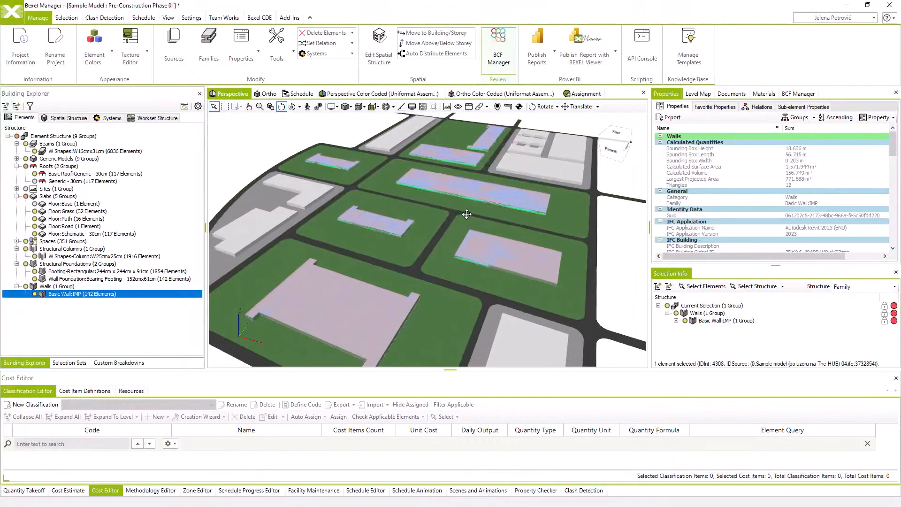
pyautogui.scroll(-2, 467, 214)
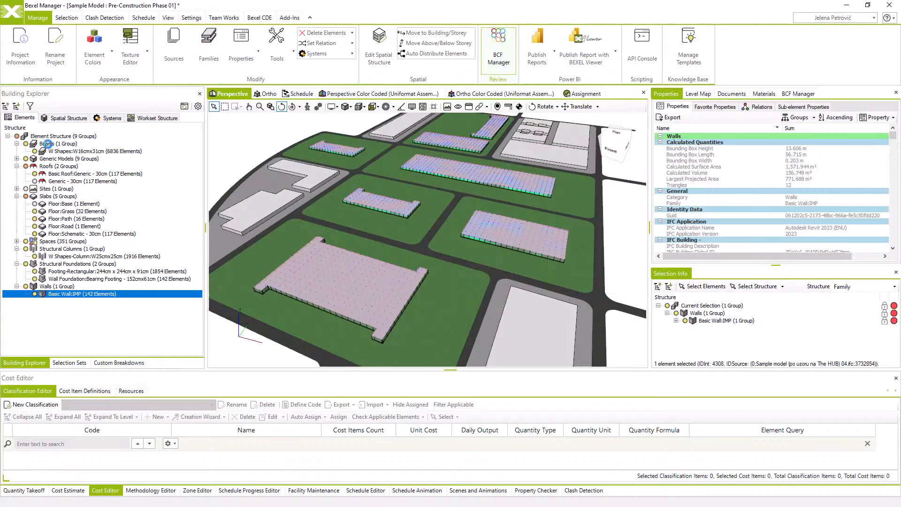
pyautogui.click(46, 143)
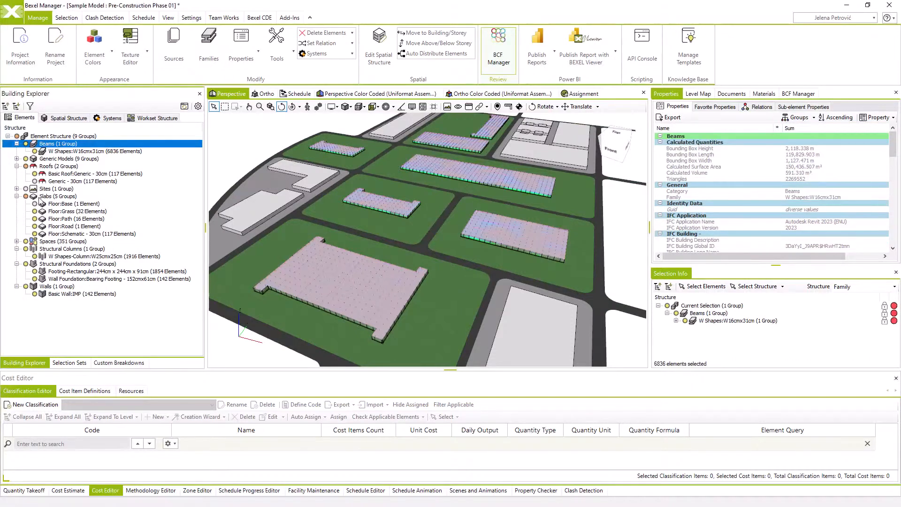
pyautogui.click(41, 199)
pyautogui.click(49, 242)
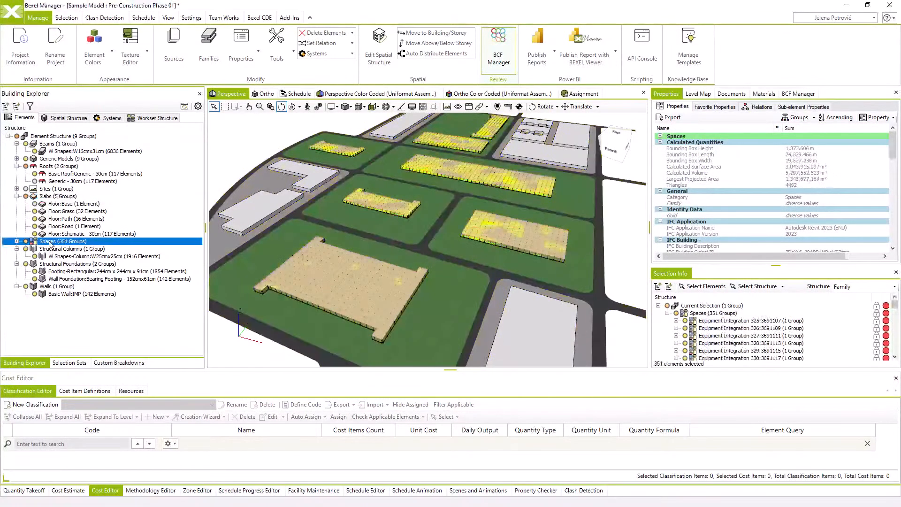
pyautogui.click(47, 265)
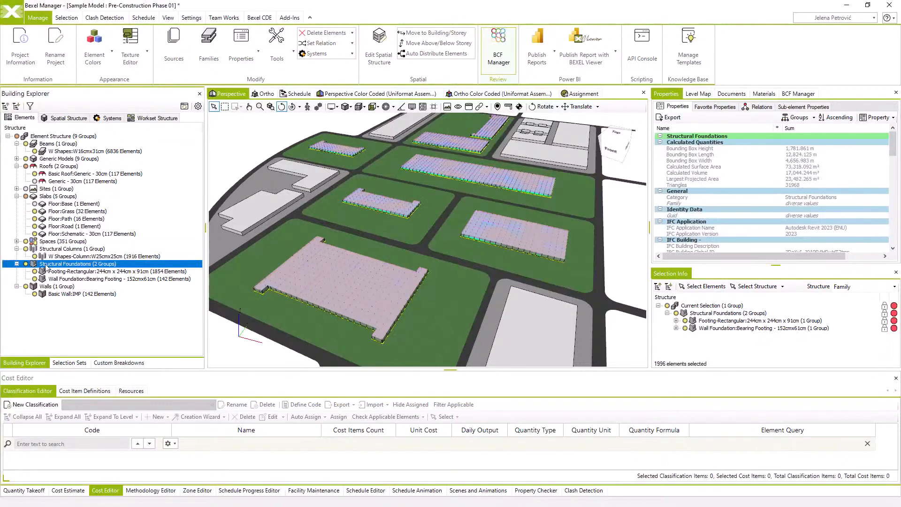
pyautogui.click(47, 288)
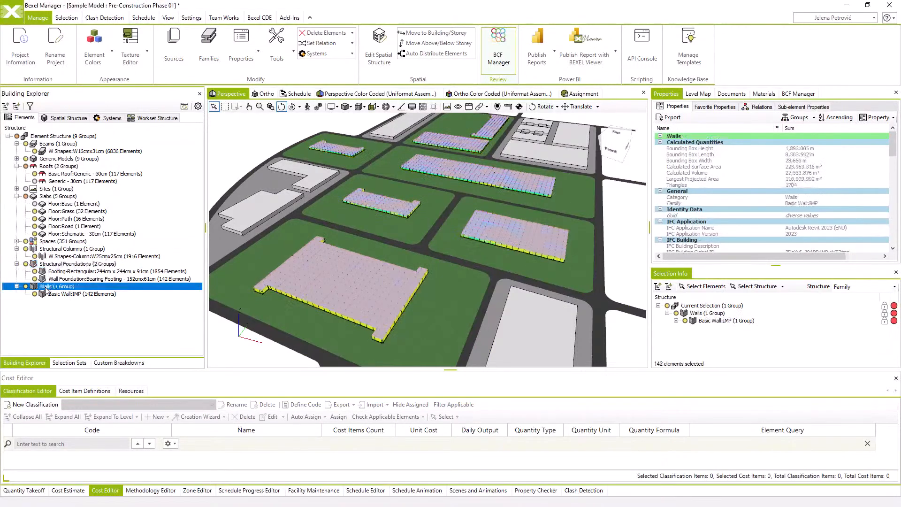
# Highlight the Roofs and Generic Models categories, comparing the generic masses with a single wall of the front building
pyautogui.click(42, 167)
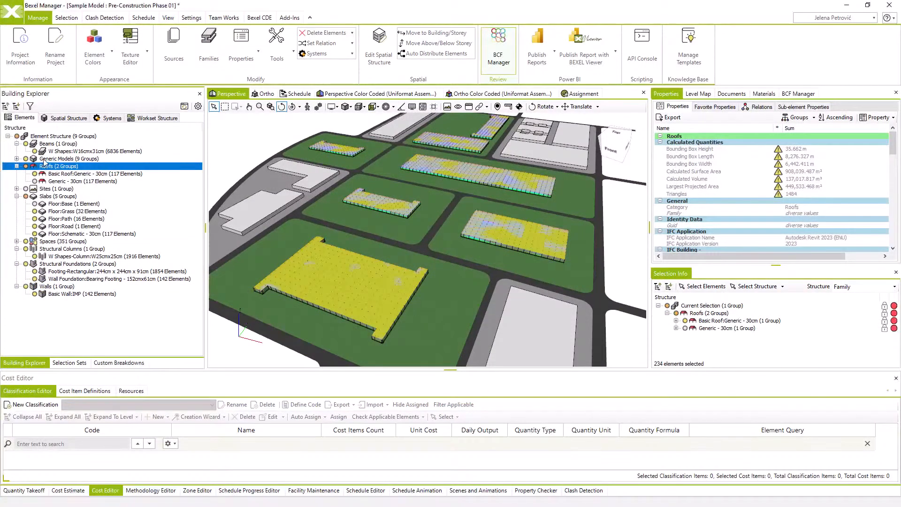
pyautogui.click(44, 160)
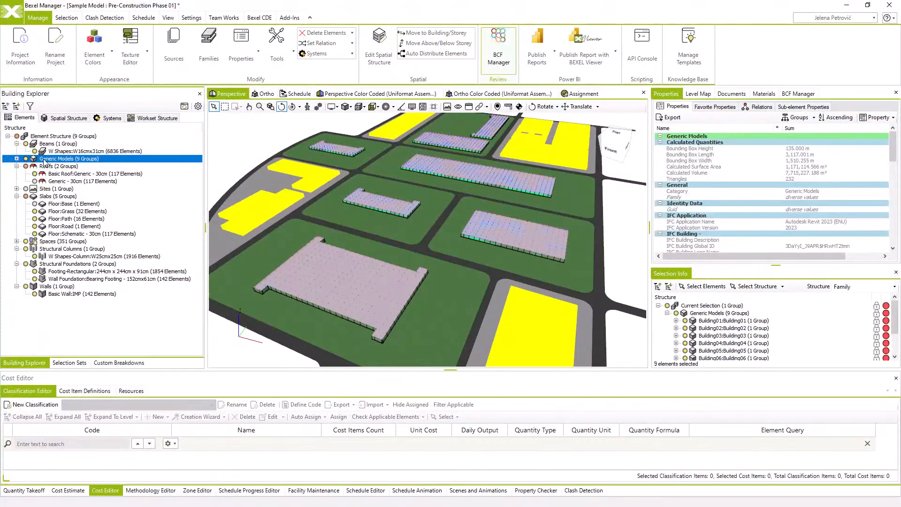
pyautogui.click(286, 297)
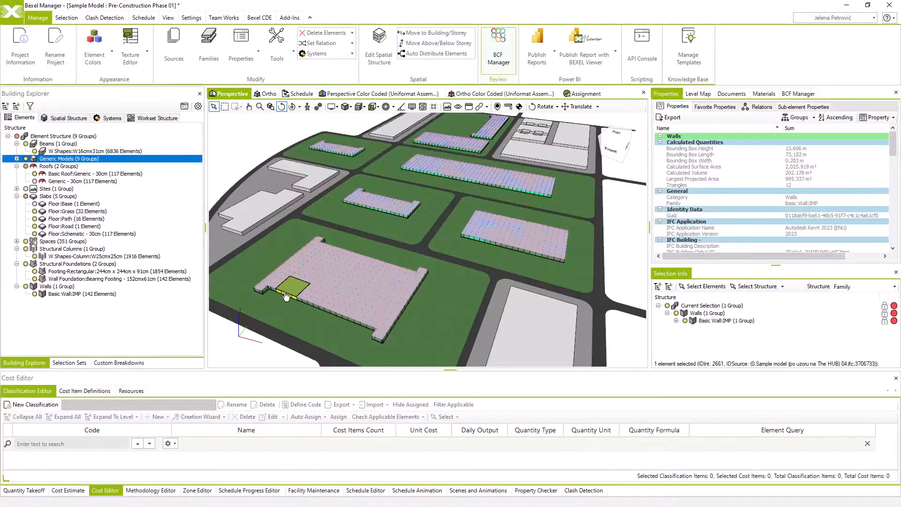
pyautogui.click(64, 160)
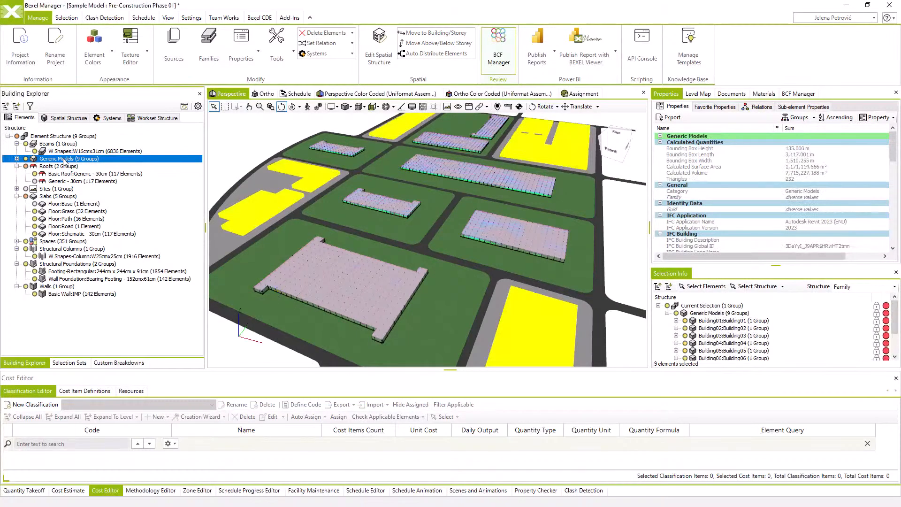
pyautogui.moveTo(335, 258); pyautogui.dragTo(357, 243)
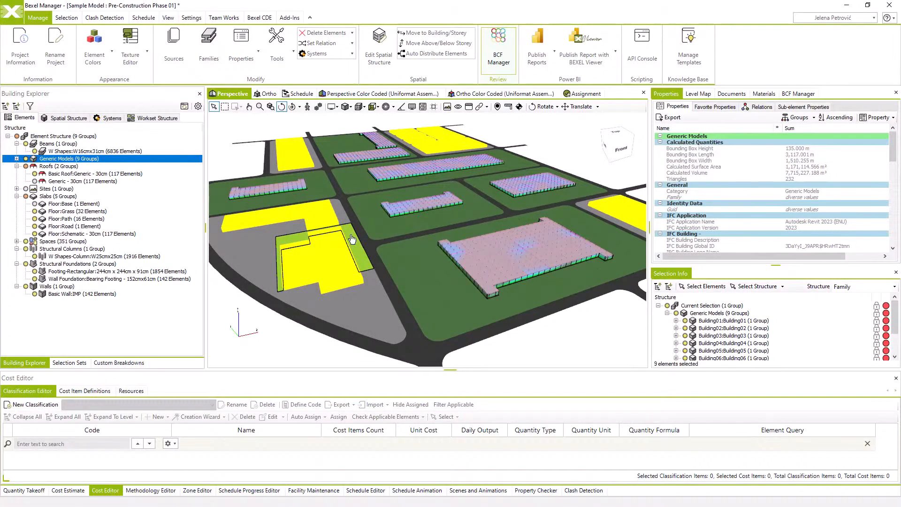
# Highlight the W Shapes beam, Floor:Grass and W Shapes-Column families in turn to examine them in the model
pyautogui.click(50, 152)
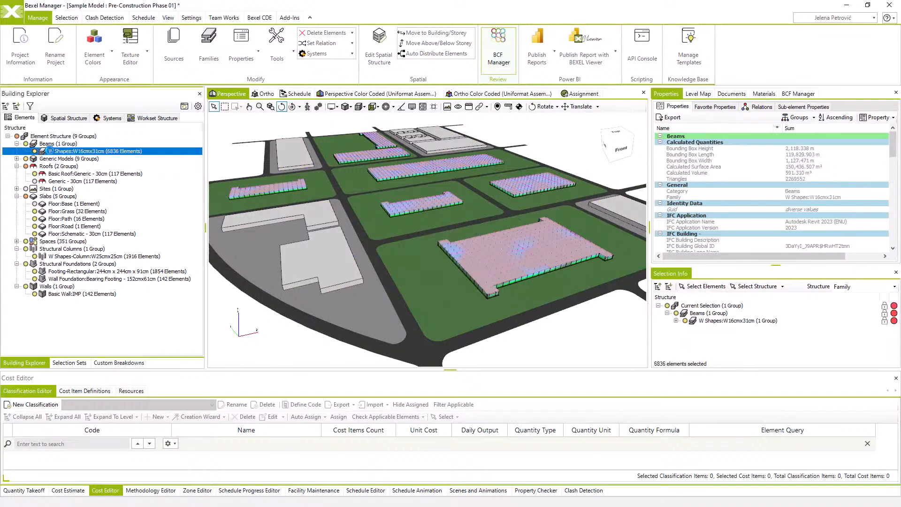
pyautogui.click(63, 213)
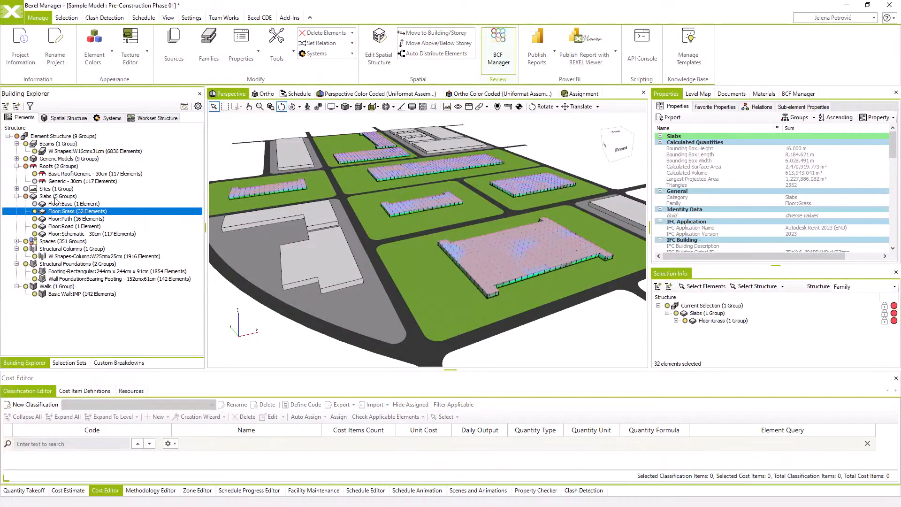
pyautogui.click(52, 151)
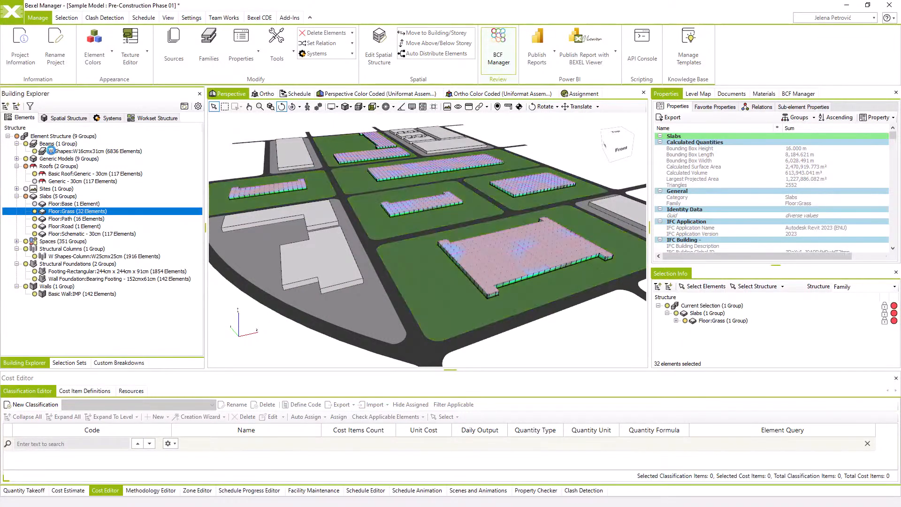
pyautogui.click(66, 256)
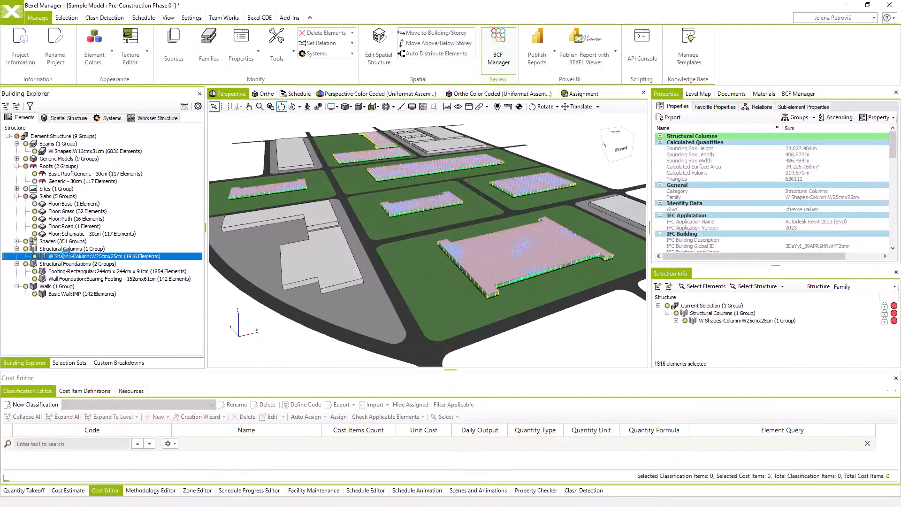
# Select the Basic Wall:IMP family and examine its properties down to the IFC Parameters group
pyautogui.click(69, 294)
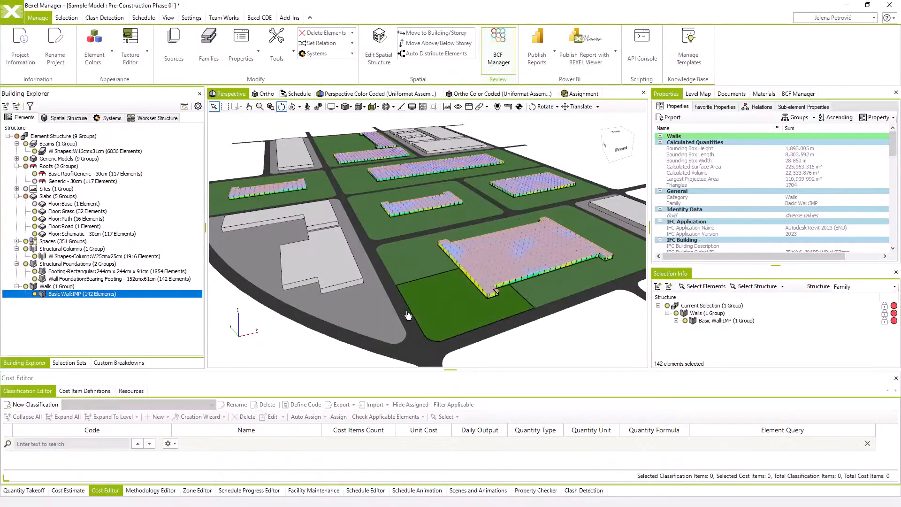
pyautogui.scroll(5, 420, 303)
pyautogui.scroll(3, 437, 256)
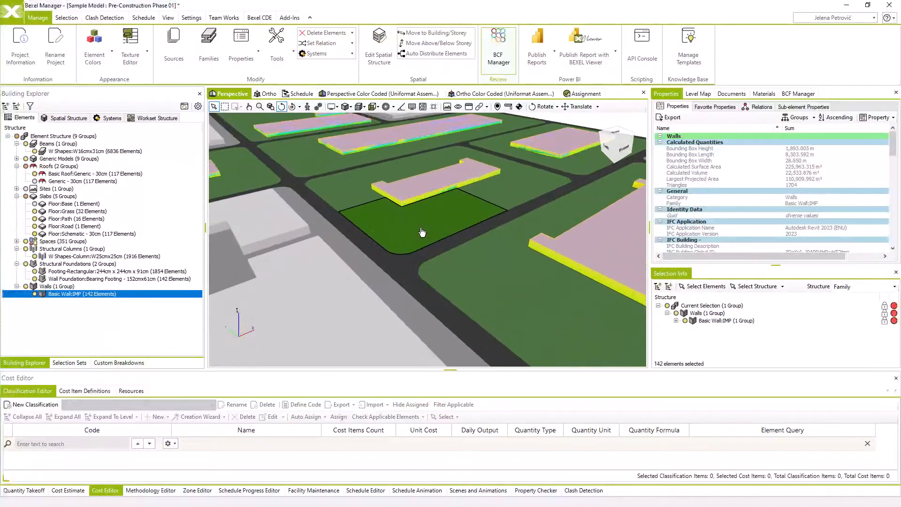
pyautogui.moveTo(428, 236); pyautogui.dragTo(384, 267, button='middle')
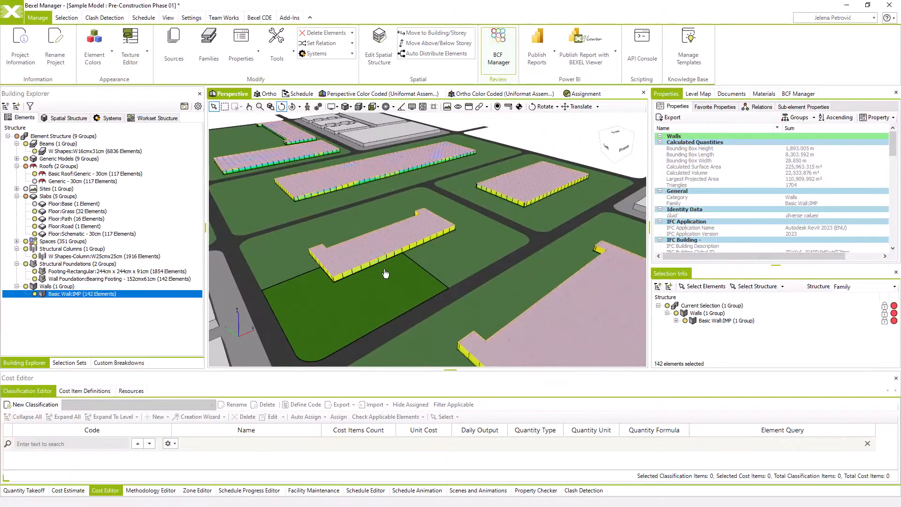
pyautogui.scroll(-10, 768, 173)
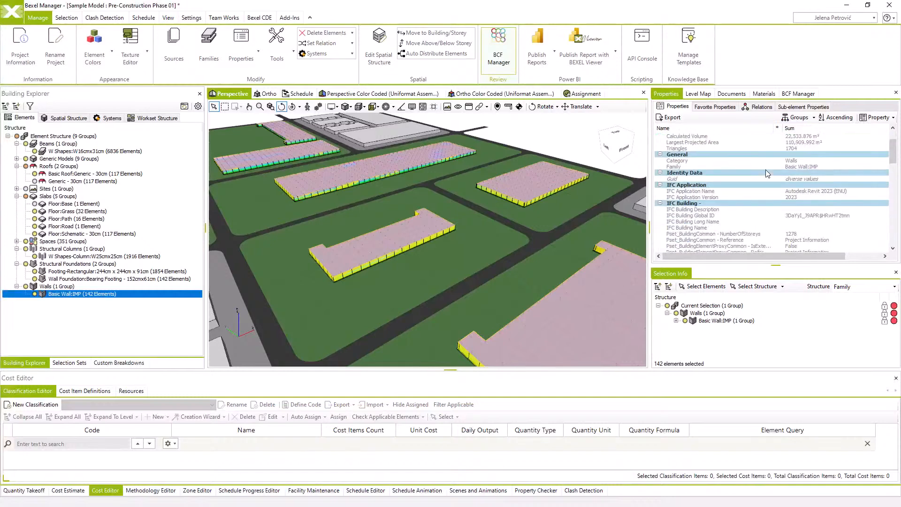
pyautogui.scroll(-3, 766, 174)
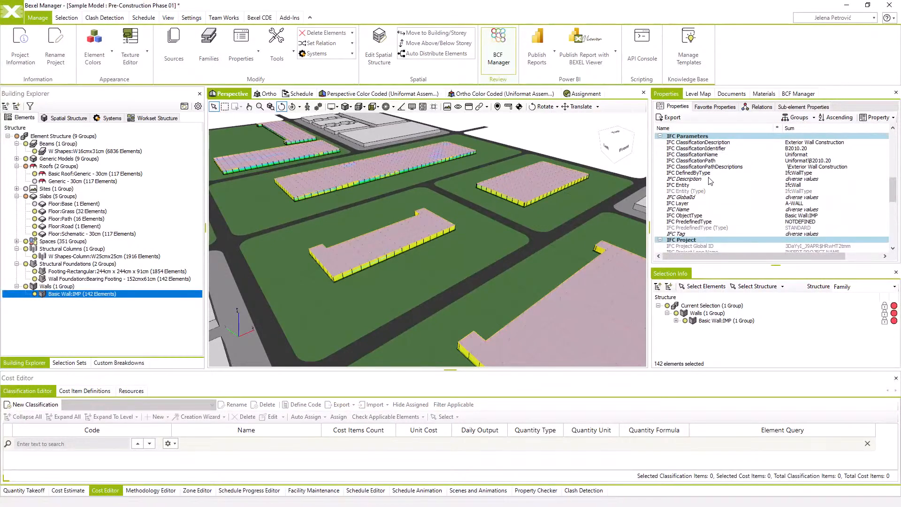
# Review the building values of the IFC Description property across all categories
pyautogui.click(711, 180)
pyautogui.rightClick(711, 181)
pyautogui.click(756, 262)
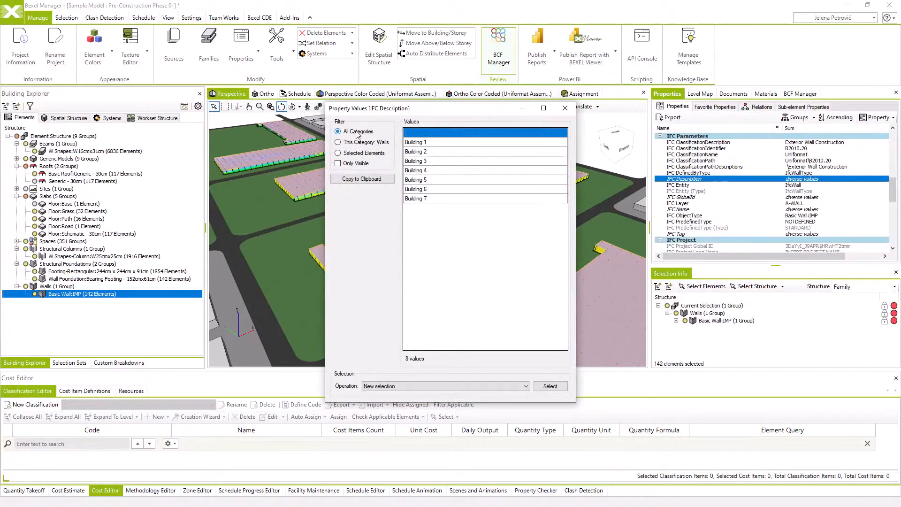
pyautogui.click(462, 144)
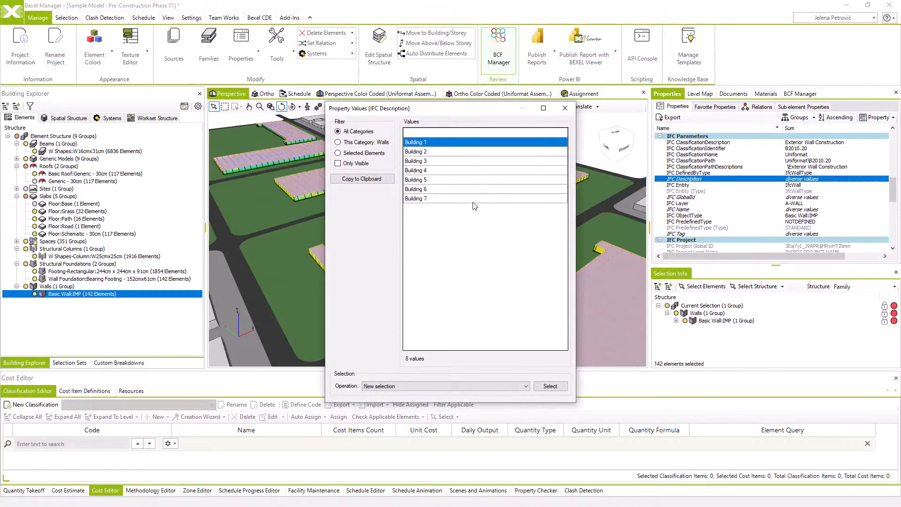
pyautogui.click(566, 108)
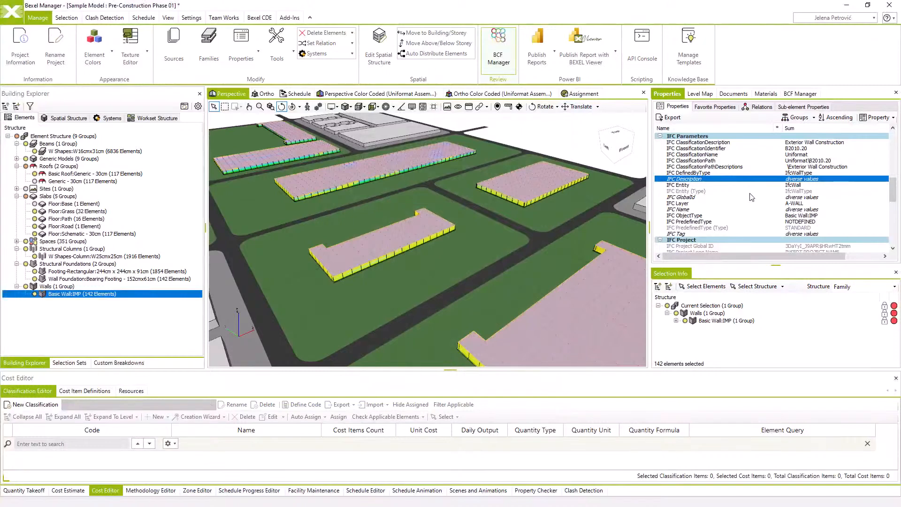
# Select all elements, across all categories, whose IFC Tag value is Zone 01 through Zone 18 as a new selection
pyautogui.click(718, 233)
pyautogui.rightClick(717, 232)
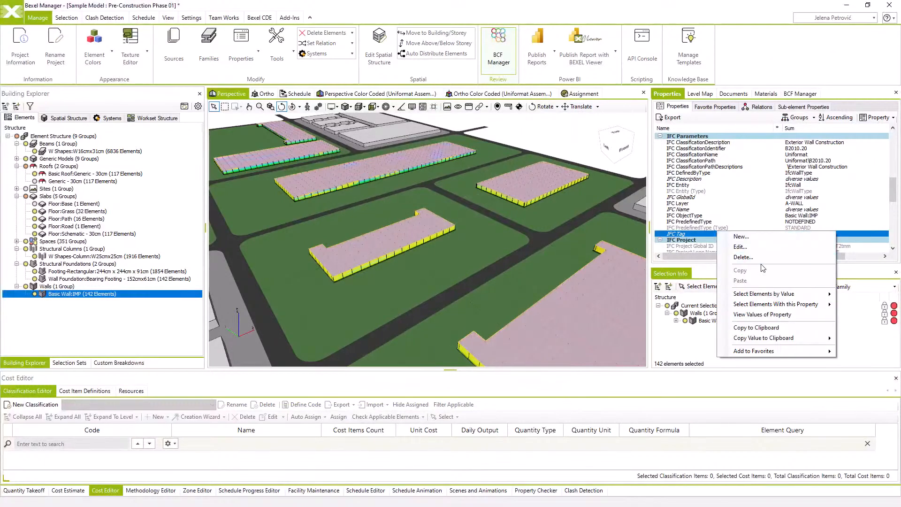
pyautogui.click(772, 314)
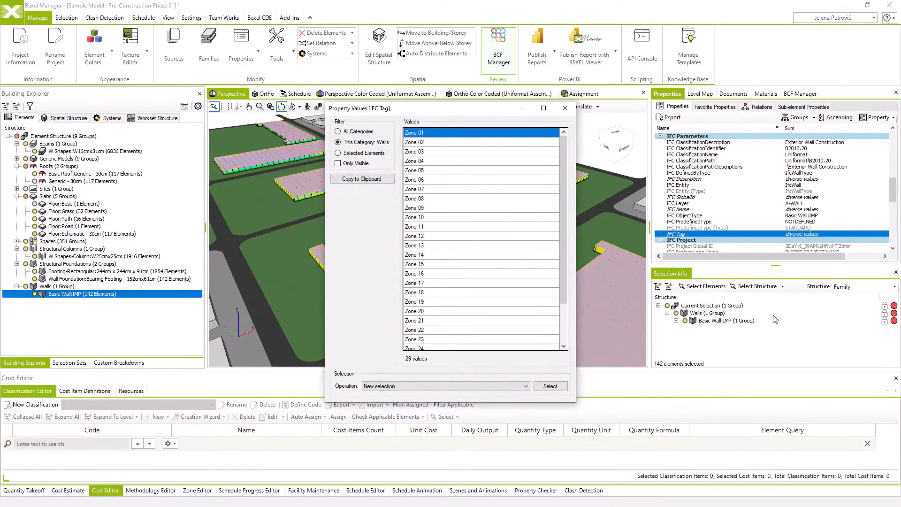
pyautogui.click(359, 131)
pyautogui.click(439, 143)
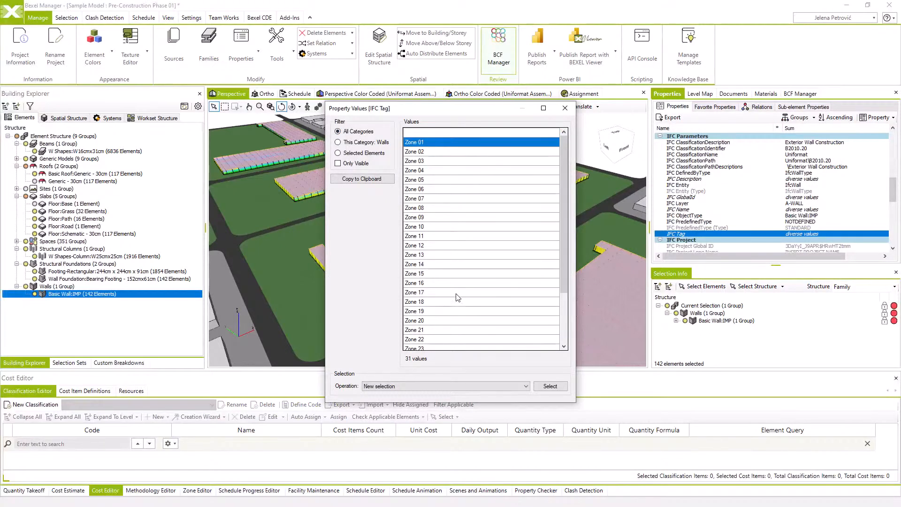
pyautogui.keyDown('shift'); pyautogui.click(460, 305); pyautogui.keyUp('shift')
pyautogui.click(552, 386)
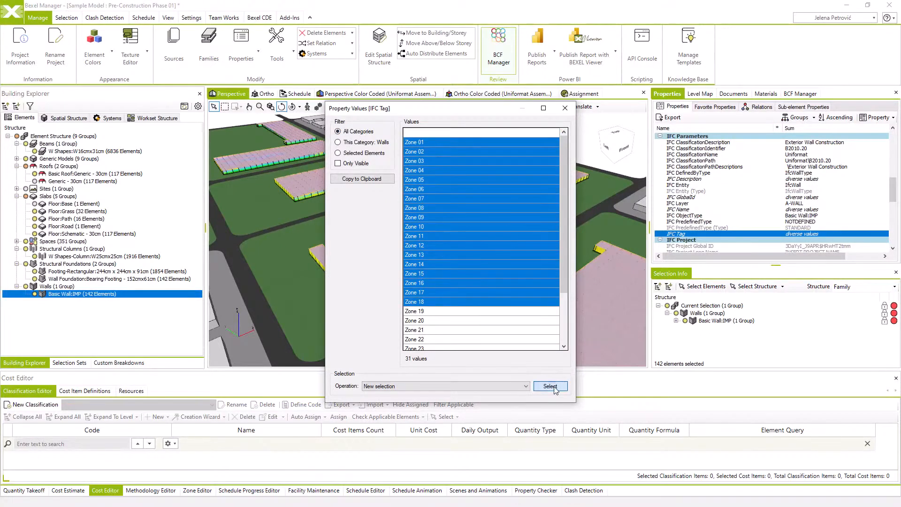
# Inspect the selected Zone 01 to Zone 18 elements in the 3D model and isolate them from the rest of the site
pyautogui.scroll(-4, 472, 249)
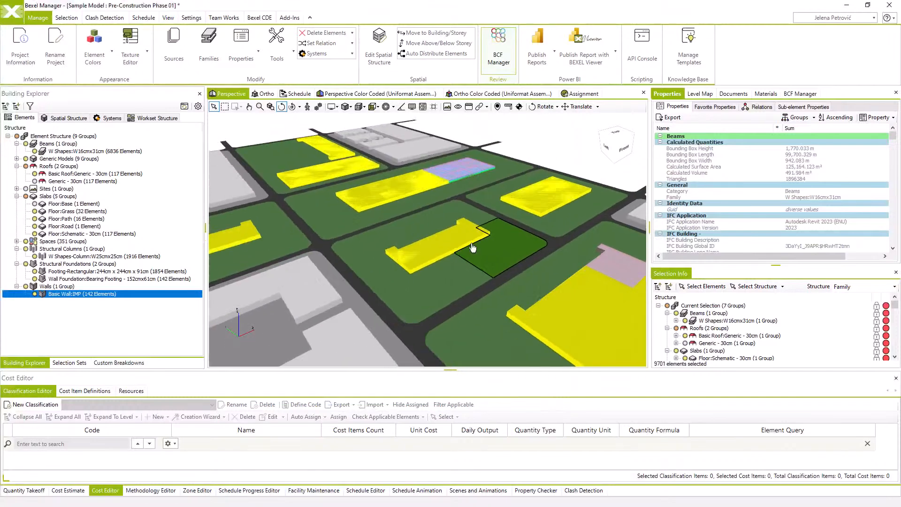
pyautogui.moveTo(472, 250); pyautogui.dragTo(488, 274, button='middle')
pyautogui.moveTo(488, 275); pyautogui.dragTo(465, 275)
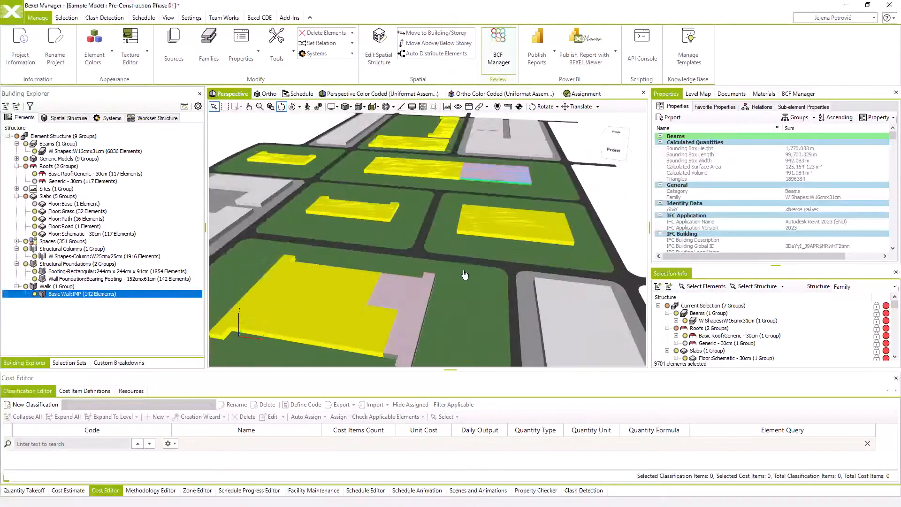
pyautogui.scroll(-2, 461, 275)
pyautogui.scroll(2, 458, 274)
pyautogui.moveTo(442, 260); pyautogui.dragTo(460, 268, button='middle')
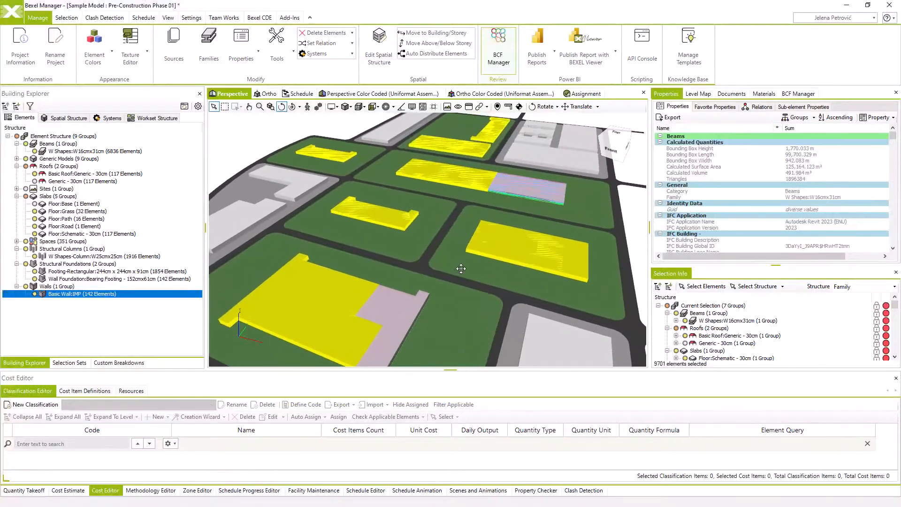
pyautogui.rightClick(438, 223)
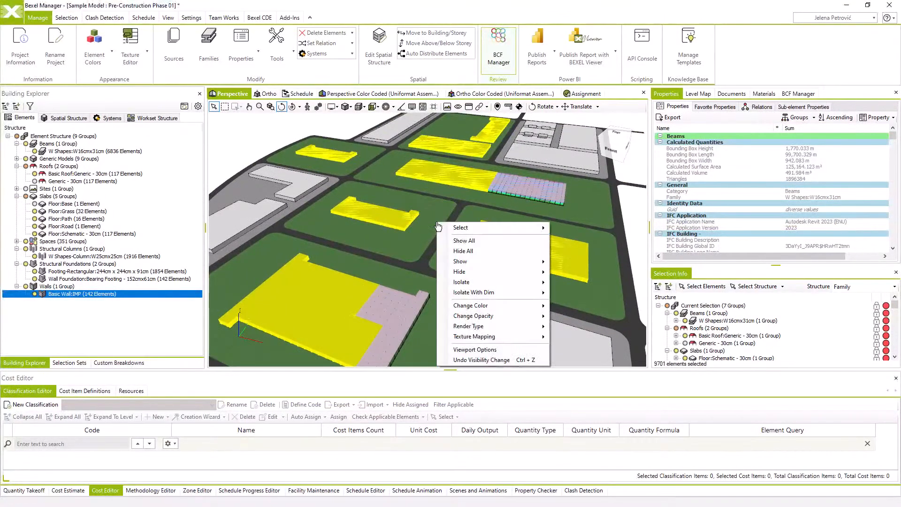
pyautogui.moveTo(511, 287)
pyautogui.click(568, 283)
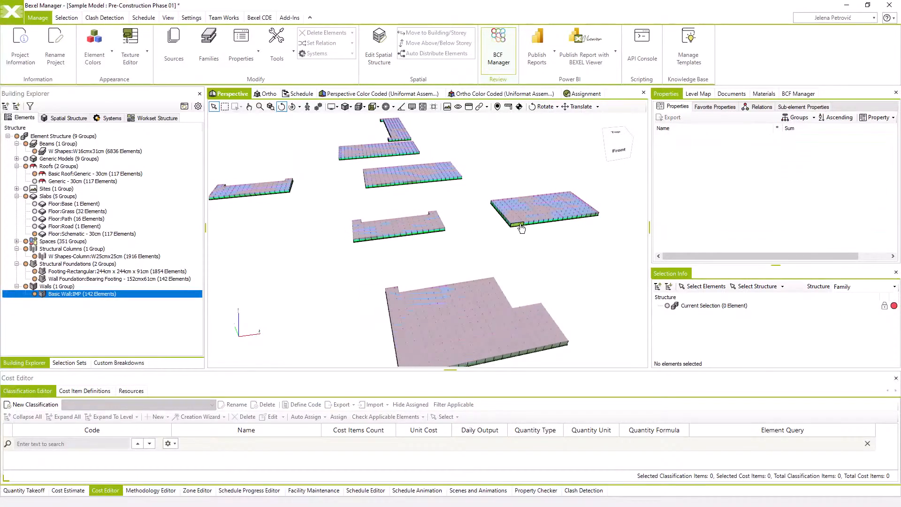
# Select all the isolated elements and undo the last visibility change to restore the rest of the model
pyautogui.click(522, 229)
pyautogui.hotkey('ctrl', 'a')
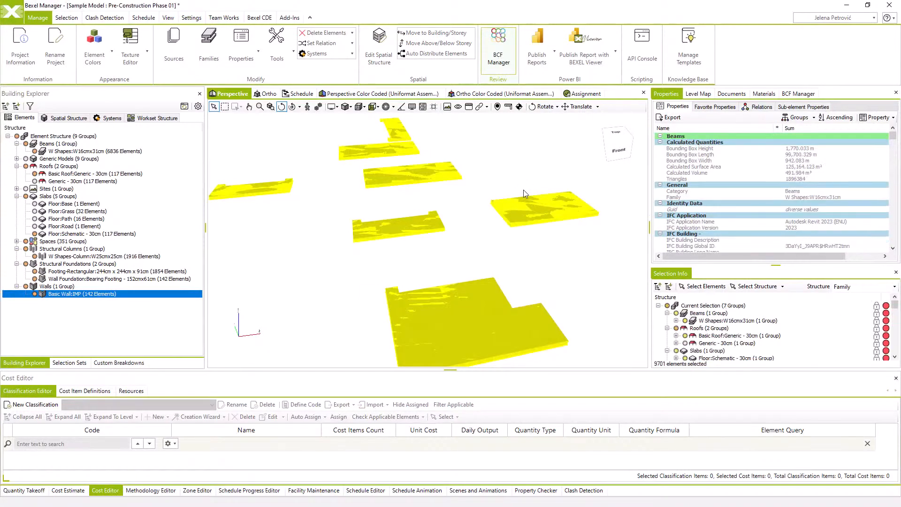
pyautogui.rightClick(523, 190)
pyautogui.click(569, 327)
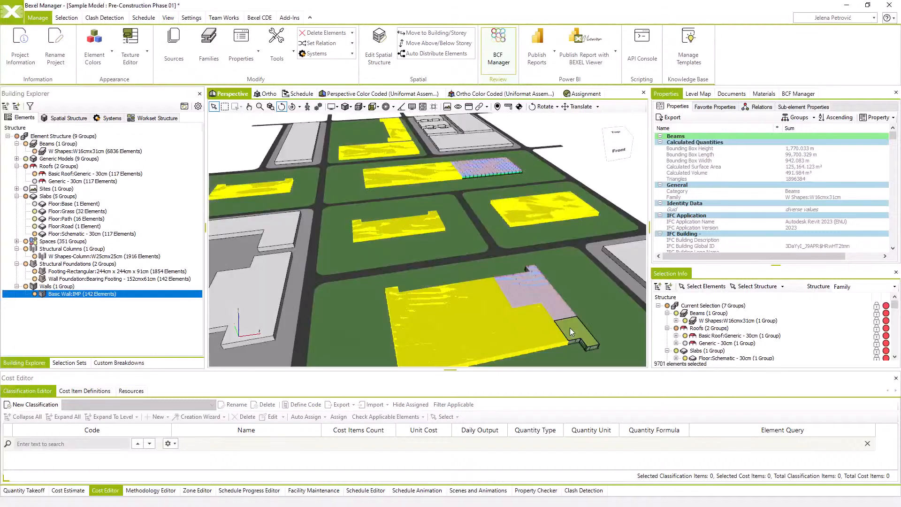
# Examine the selected elements in the model and their properties down to the IFC Parameters group
pyautogui.moveTo(542, 292); pyautogui.dragTo(509, 249)
pyautogui.scroll(-9, 738, 215)
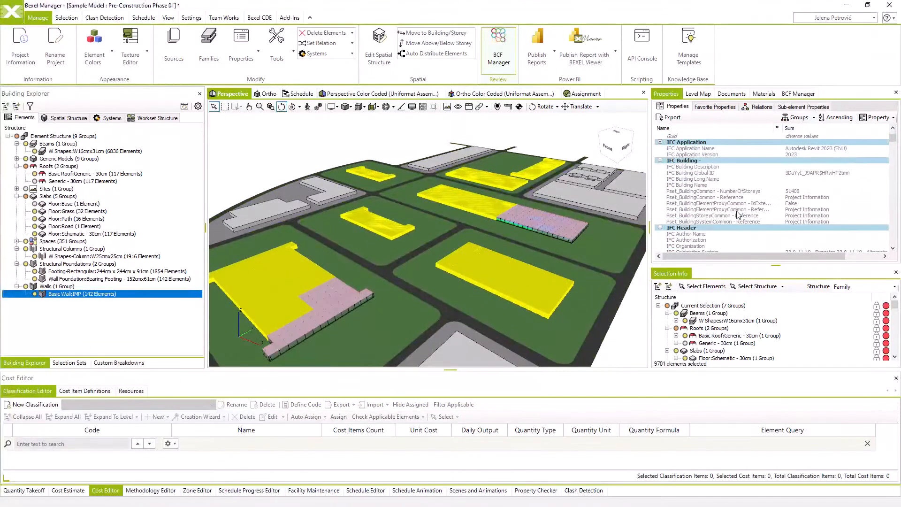
pyautogui.scroll(-4, 739, 215)
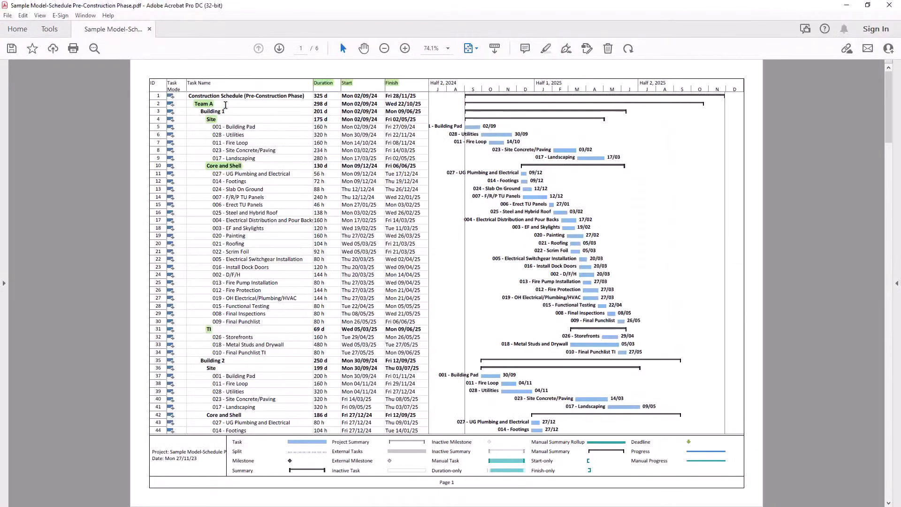
# Switch to the schedule PDF in Adobe Acrobat and recolor the Team A highlight to red
pyautogui.click(213, 104)
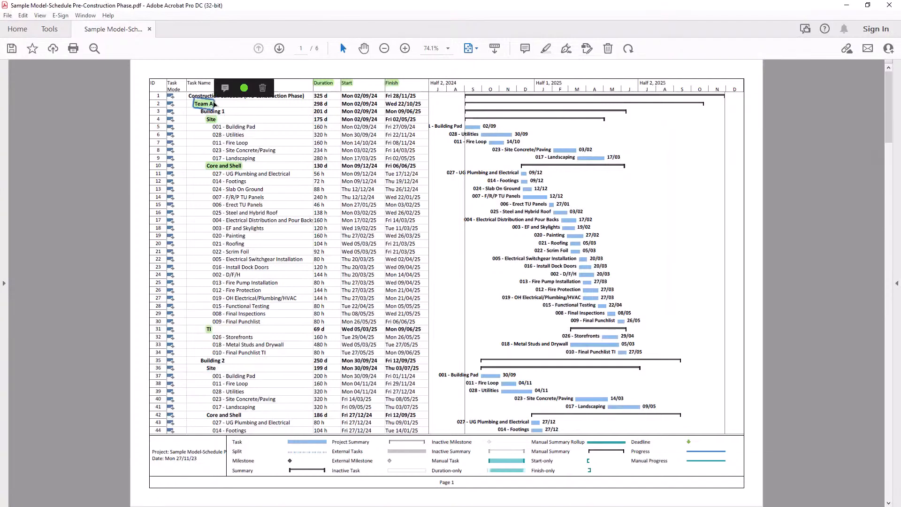
pyautogui.click(243, 88)
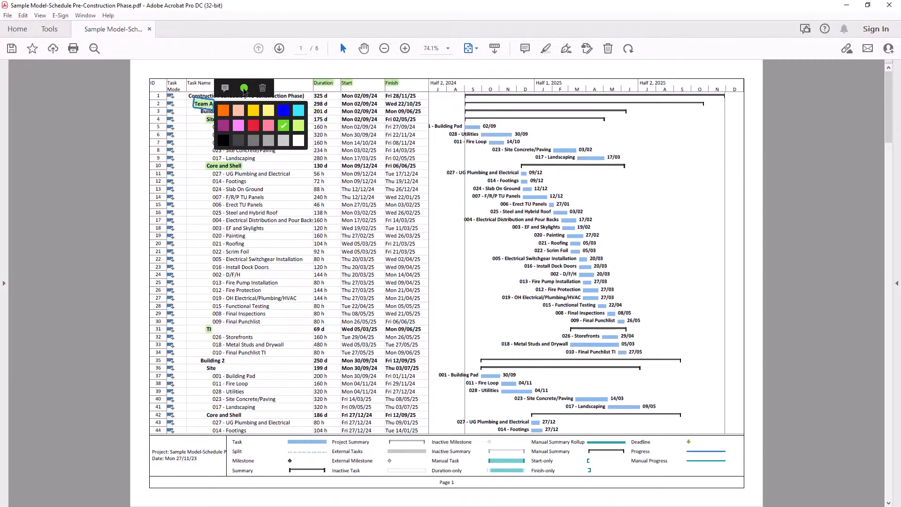
pyautogui.click(253, 127)
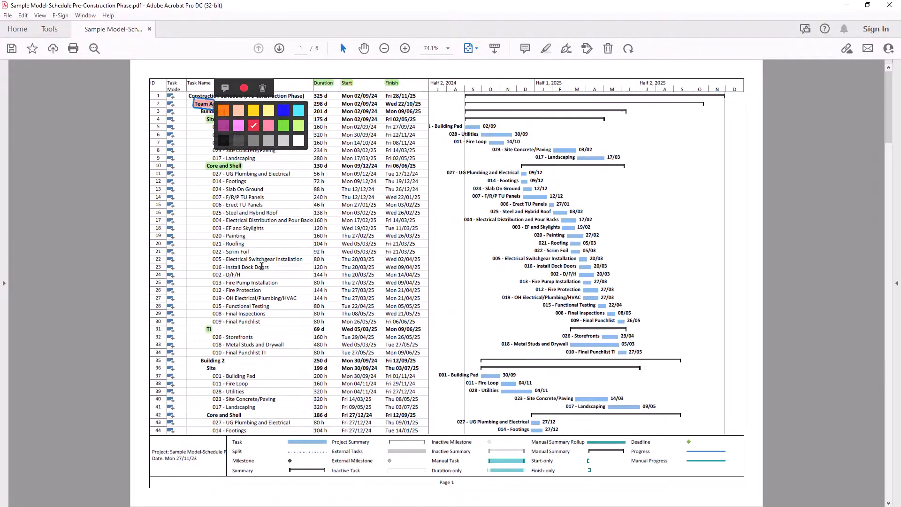
# Highlight the Building 1 row title under Team A and set its highlight color to blue
pyautogui.moveTo(201, 111); pyautogui.dragTo(226, 111)
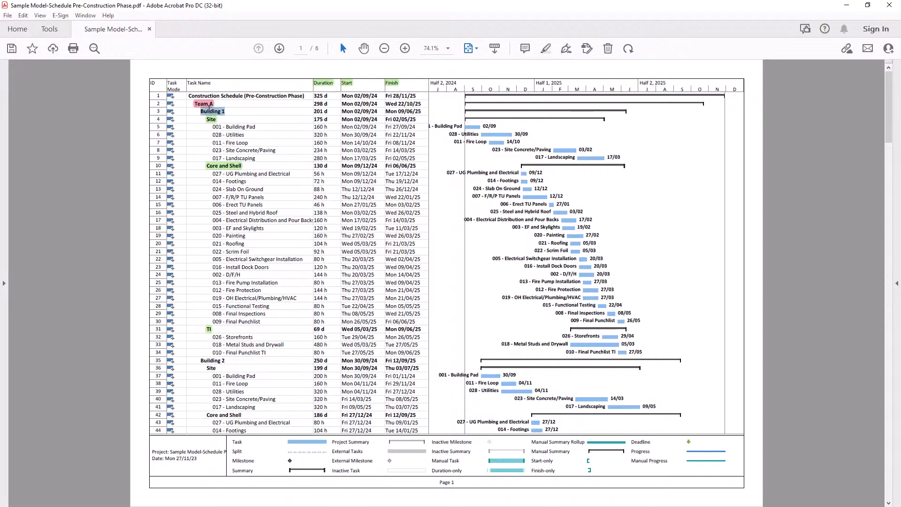
pyautogui.click(547, 49)
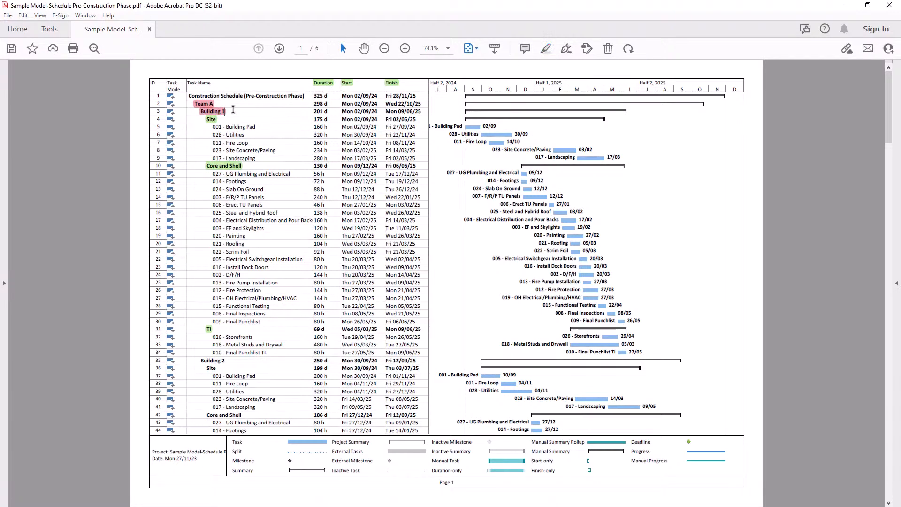
pyautogui.click(220, 113)
pyautogui.click(249, 96)
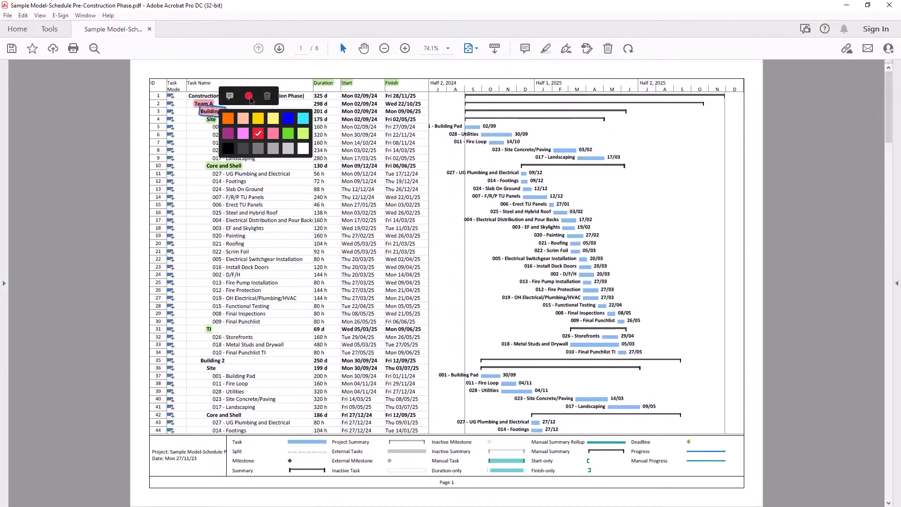
pyautogui.click(288, 119)
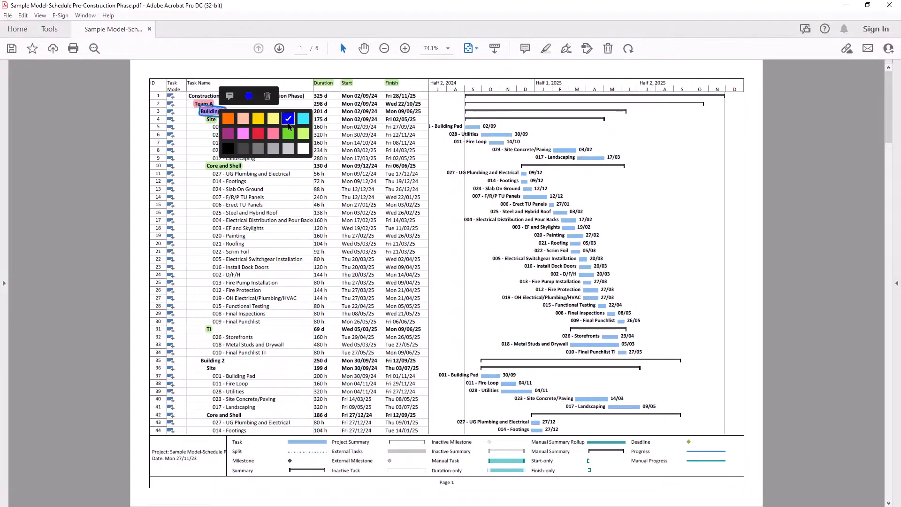
pyautogui.click(202, 126)
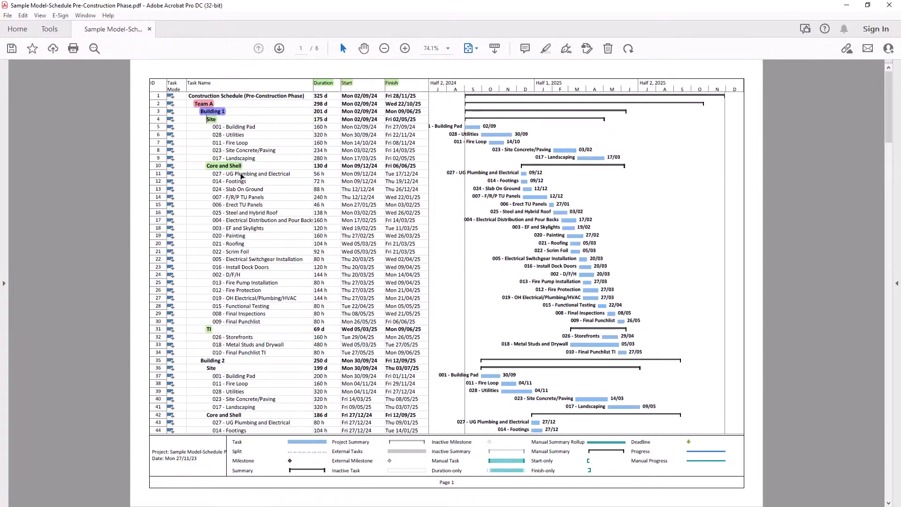
# Highlight the Building 1 task rows, from Site down to 010 - Final Punchlist TI, in light yellow
pyautogui.moveTo(270, 353); pyautogui.dragTo(199, 126)
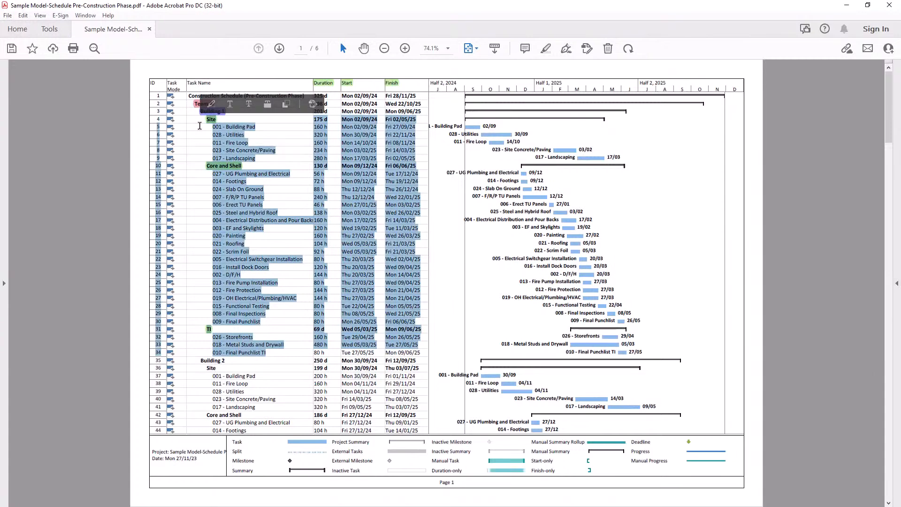
pyautogui.click(546, 49)
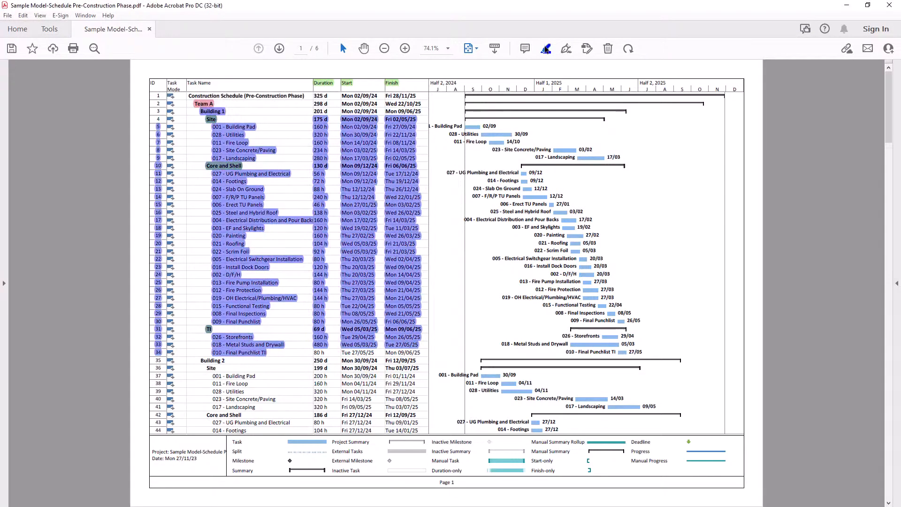
pyautogui.click(243, 140)
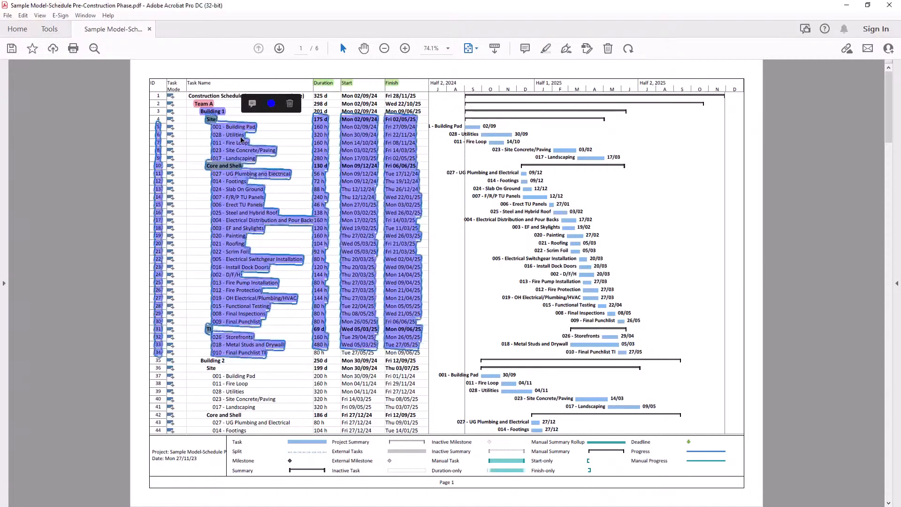
pyautogui.click(271, 103)
pyautogui.click(292, 130)
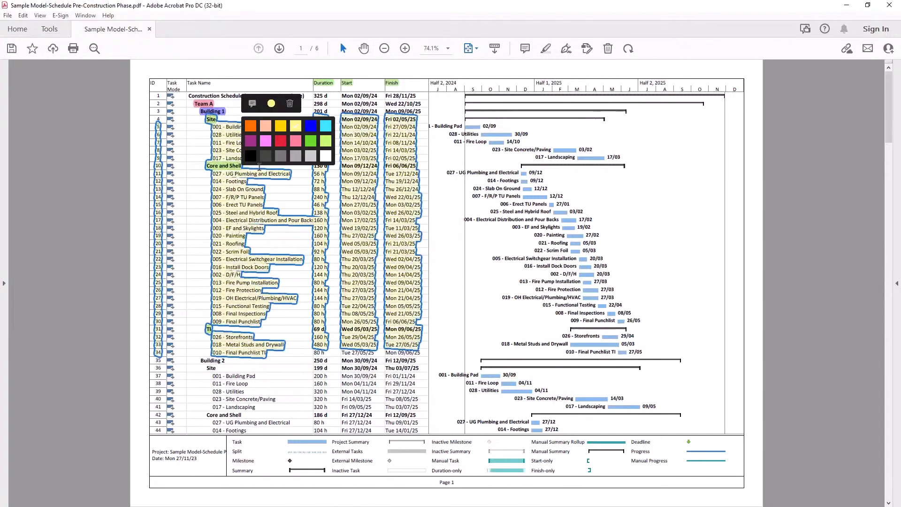
pyautogui.click(244, 177)
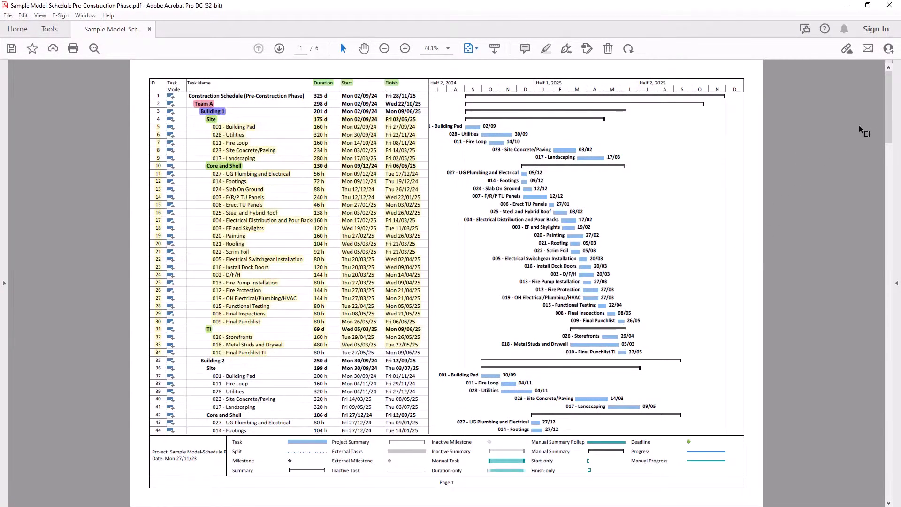
pyautogui.moveTo(887, 120)
pyautogui.mouseDown()
pyautogui.moveTo(879, 250)
pyautogui.moveTo(891, 113)
pyautogui.mouseUp()
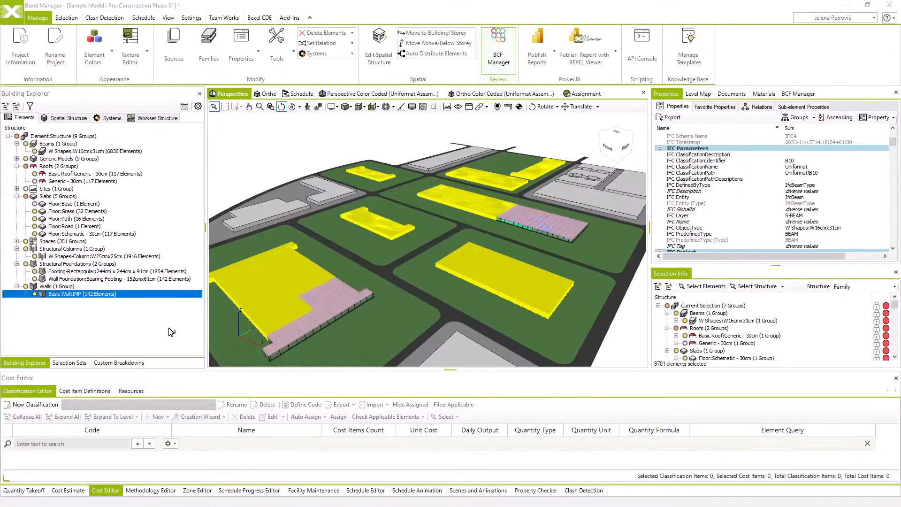
# Switch to Bexel Manager, show the custom breakdowns, hide the Building09 building and select Building08 in the model
pyautogui.click(131, 364)
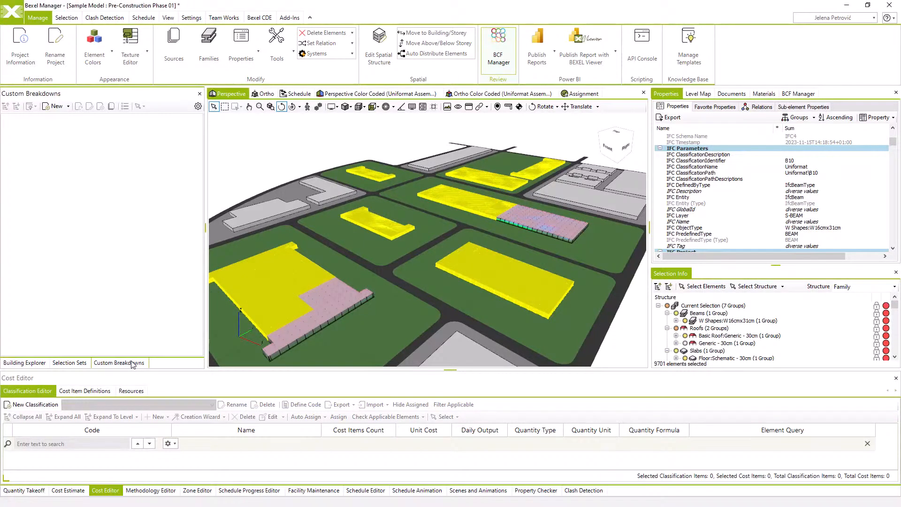
pyautogui.click(340, 191)
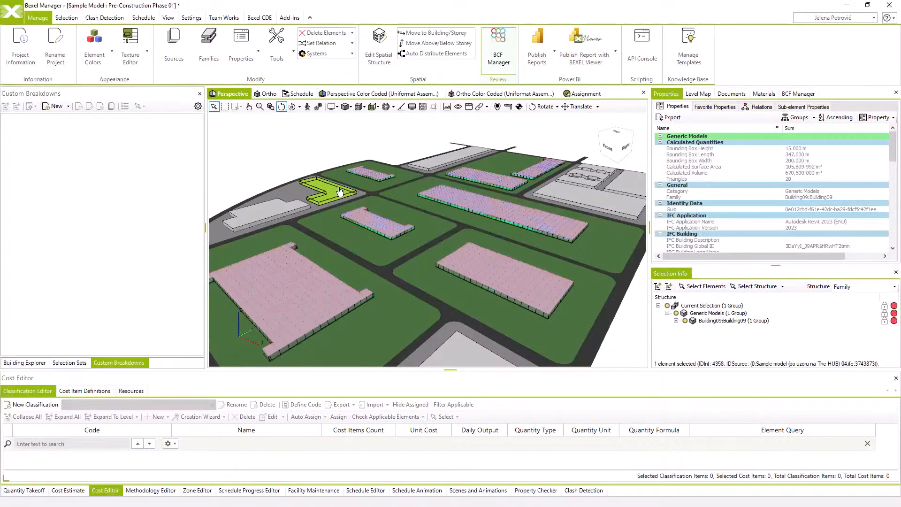
pyautogui.moveTo(340, 191); pyautogui.dragTo(292, 211)
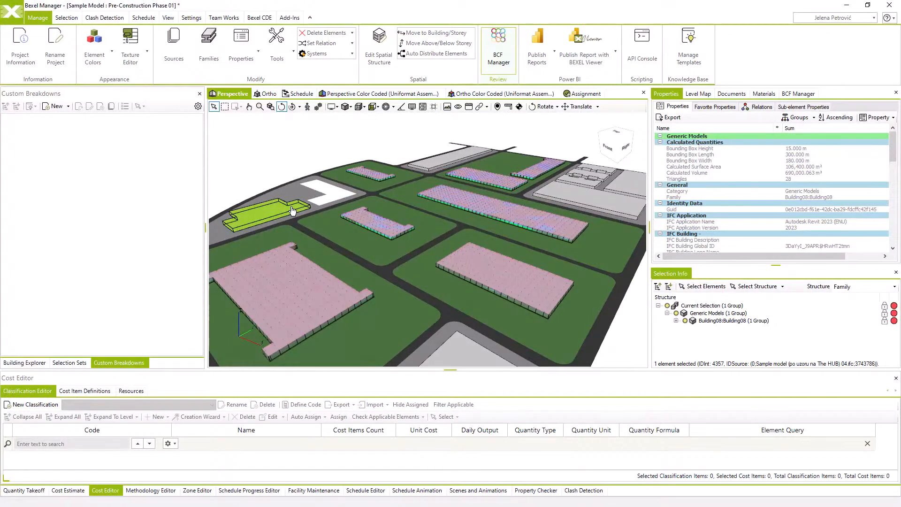
# Review the list of shortcut keys for selecting, hiding, showing and isolating elements, and close it
pyautogui.press('c')
pyautogui.press('c')
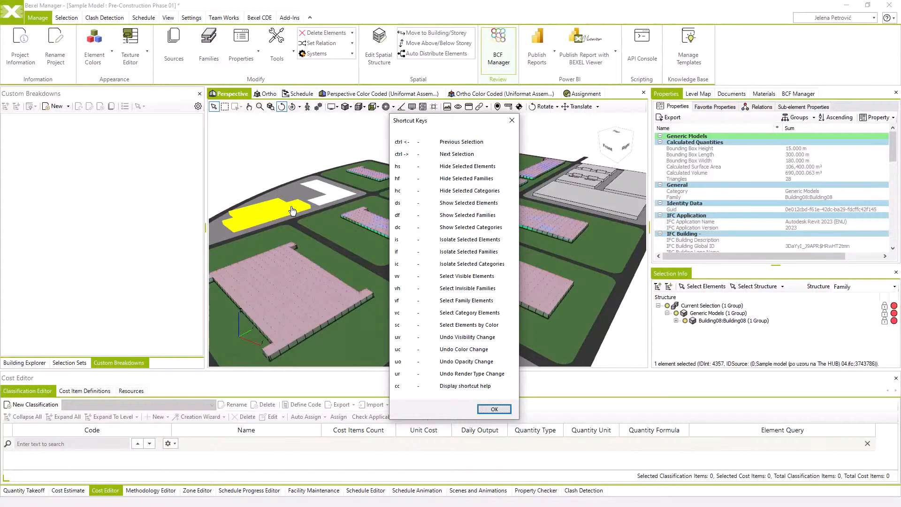
pyautogui.click(493, 409)
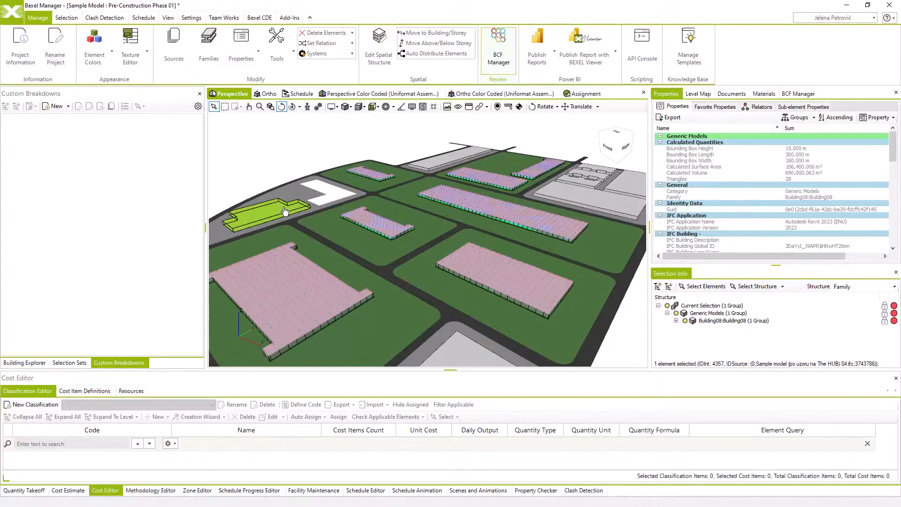
# Hide the remaining Generic Models buildings, the Floor:Path slabs and the Floor:Road slab in the model
pyautogui.press('h')
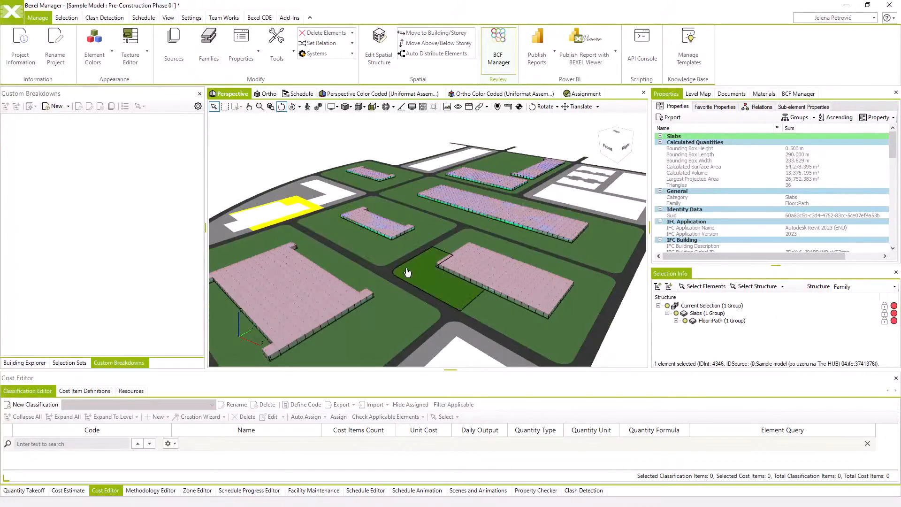
pyautogui.click(551, 187)
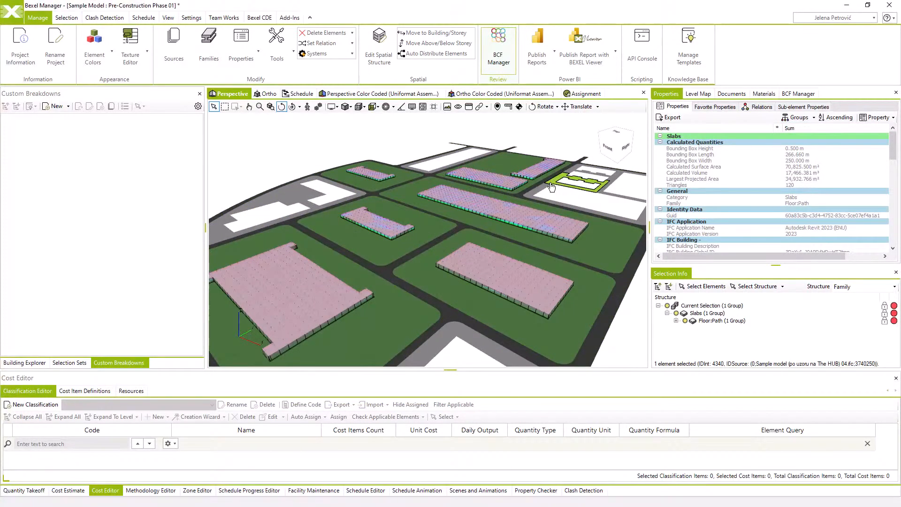
pyautogui.click(551, 186)
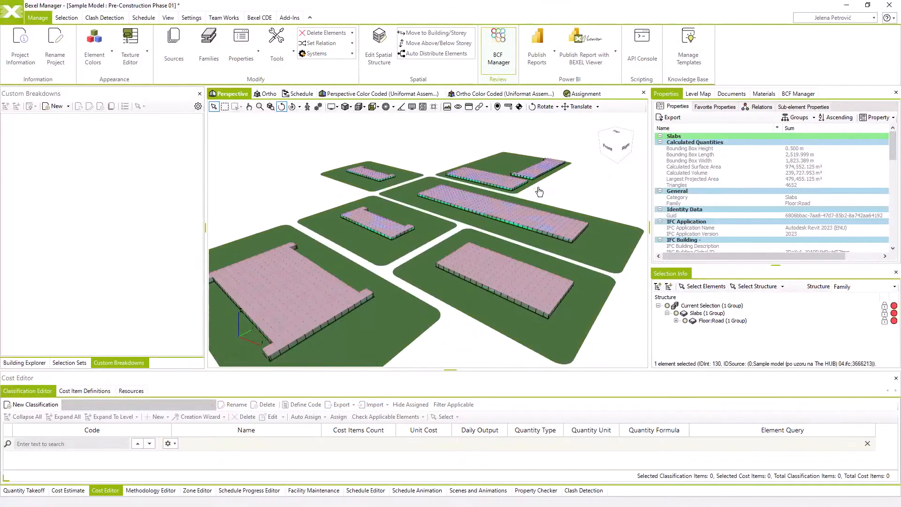
pyautogui.moveTo(507, 208); pyautogui.dragTo(506, 213, button='middle')
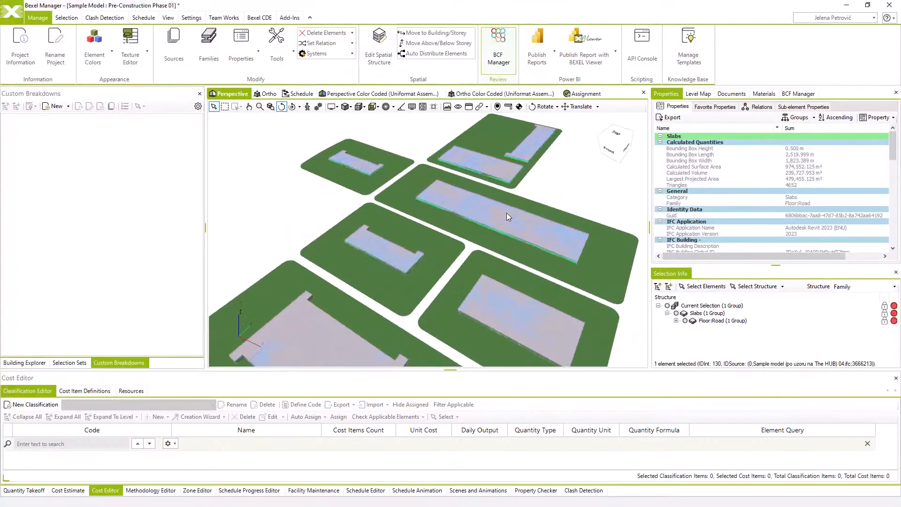
# Clear the current selection and select all elements that are still visible in the model
pyautogui.click(554, 169)
pyautogui.moveTo(555, 168); pyautogui.dragTo(531, 172, button='middle')
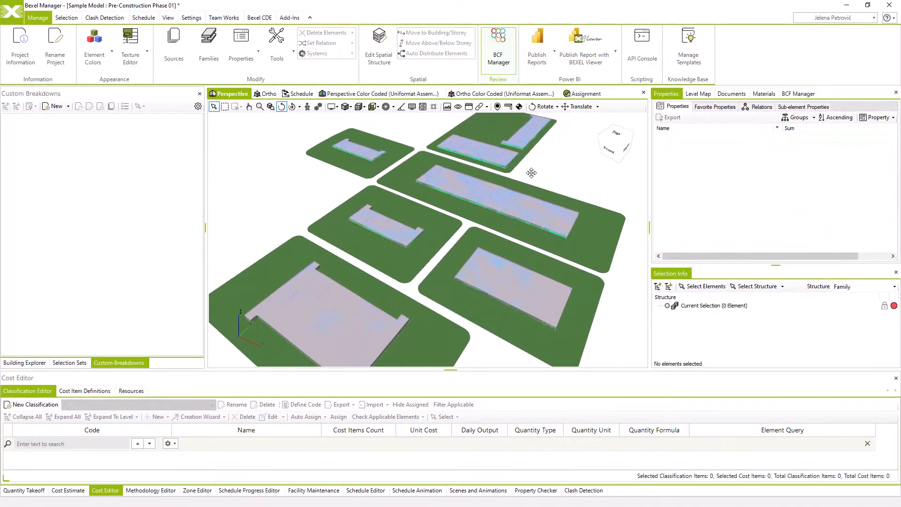
pyautogui.hotkey('ctrl', 'a')
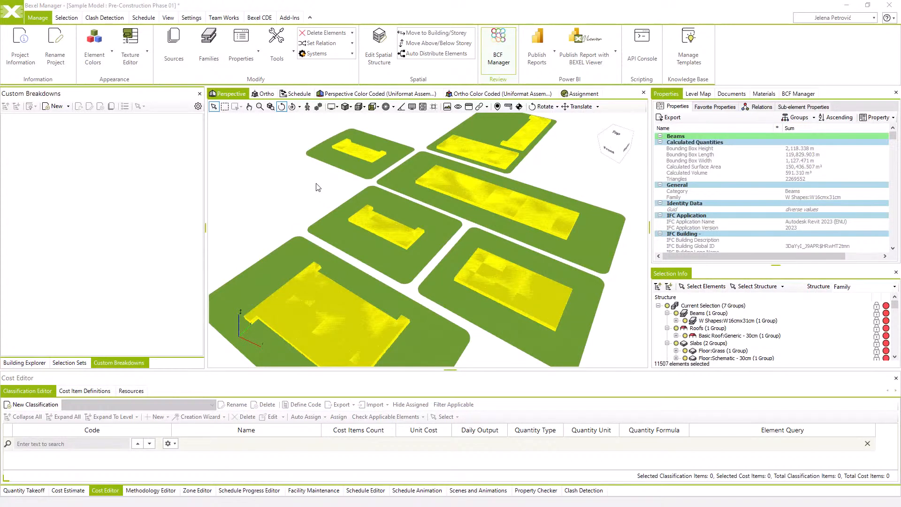
# Start a new custom breakdown from the selected elements and name it Buildings
pyautogui.click(69, 107)
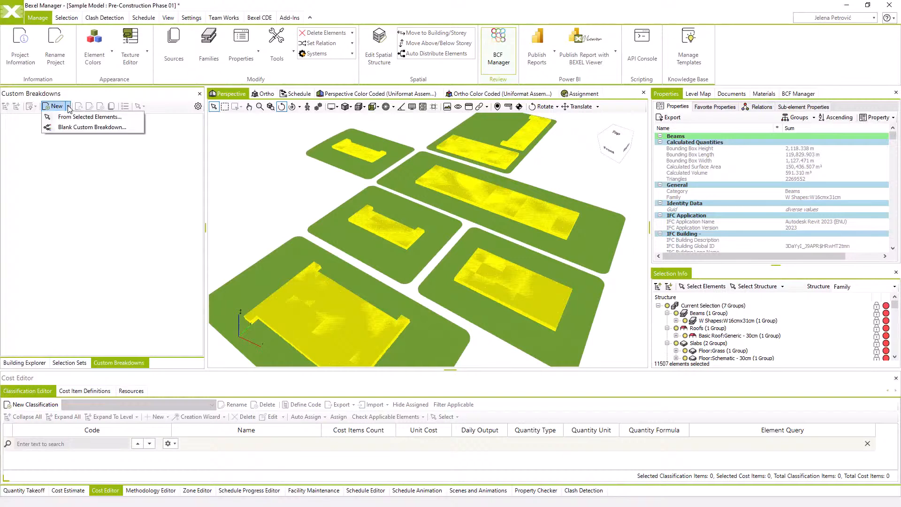
pyautogui.click(71, 117)
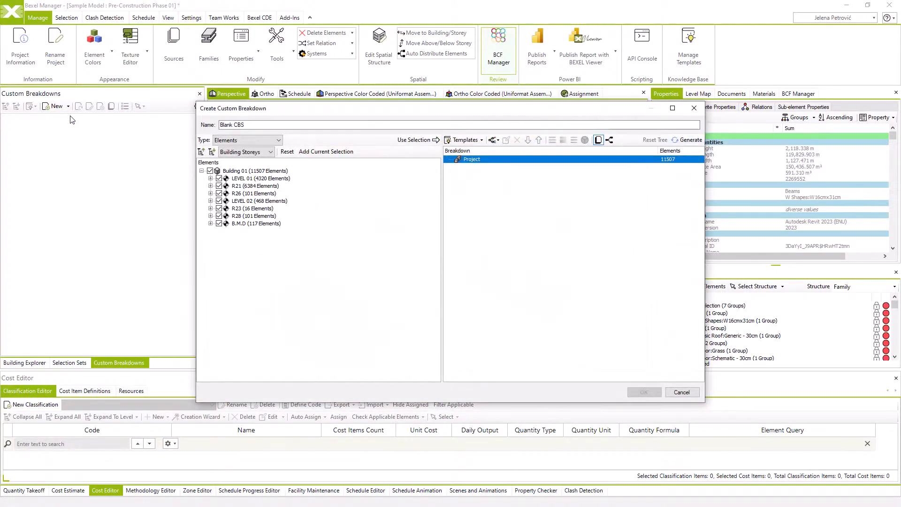
pyautogui.moveTo(253, 124); pyautogui.dragTo(209, 127)
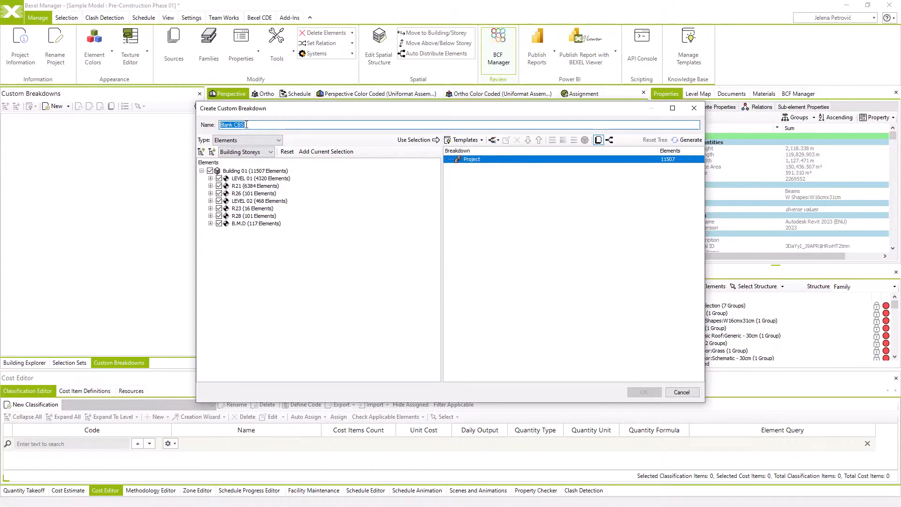
pyautogui.write('Buildings')
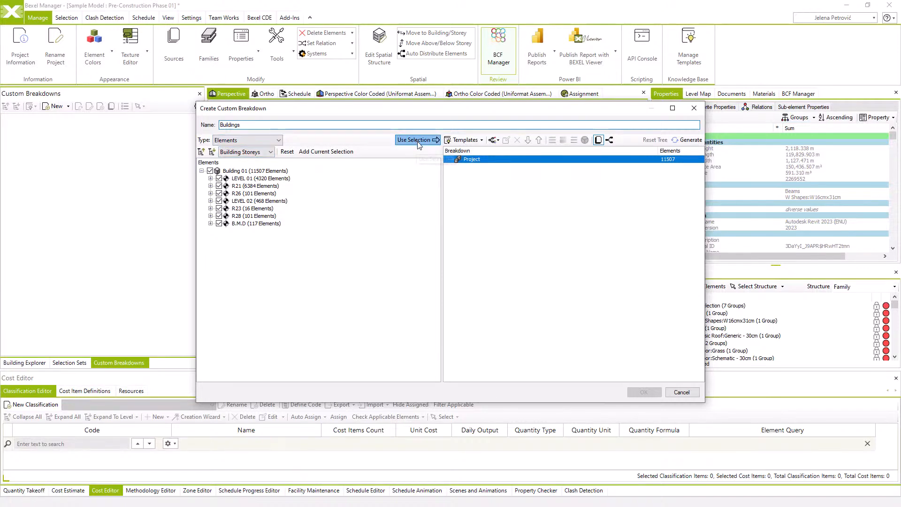
# Add a rule under Project that groups the elements by the IFC Description property
pyautogui.rightClick(476, 161)
pyautogui.moveTo(518, 164)
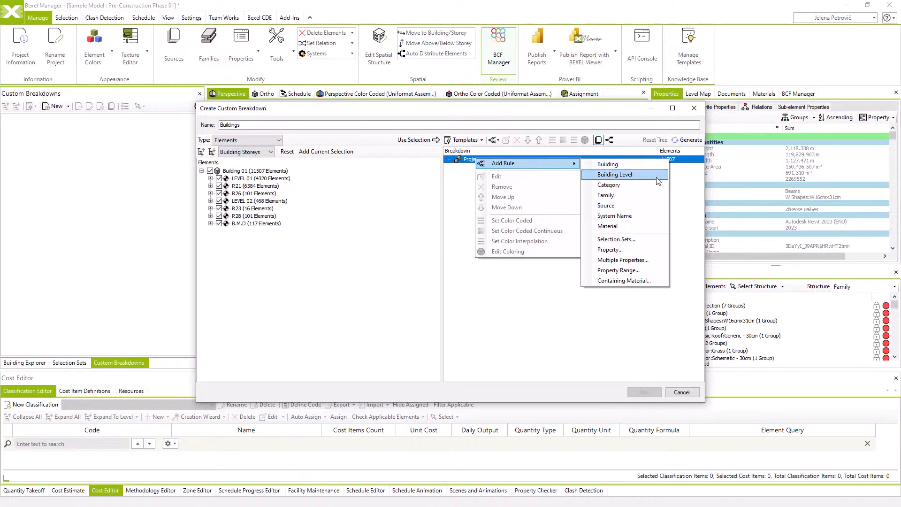
pyautogui.click(634, 249)
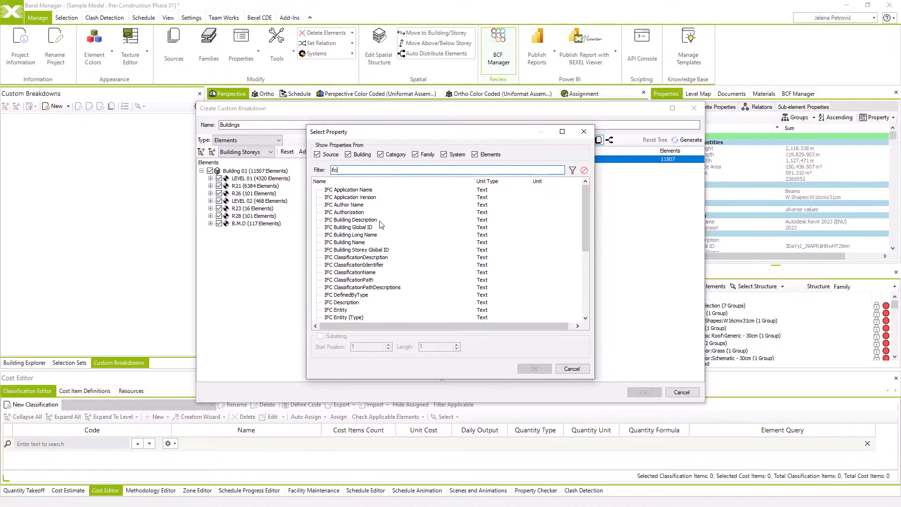
pyautogui.click(363, 303)
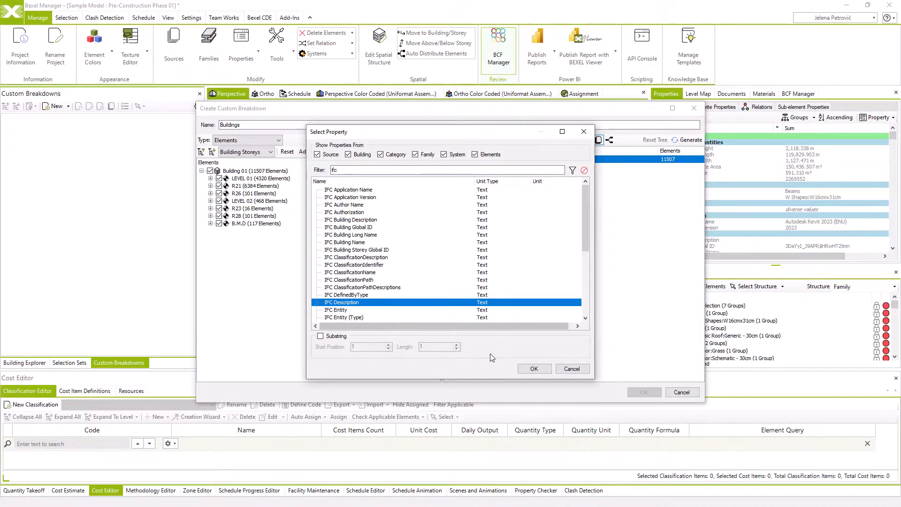
pyautogui.click(535, 367)
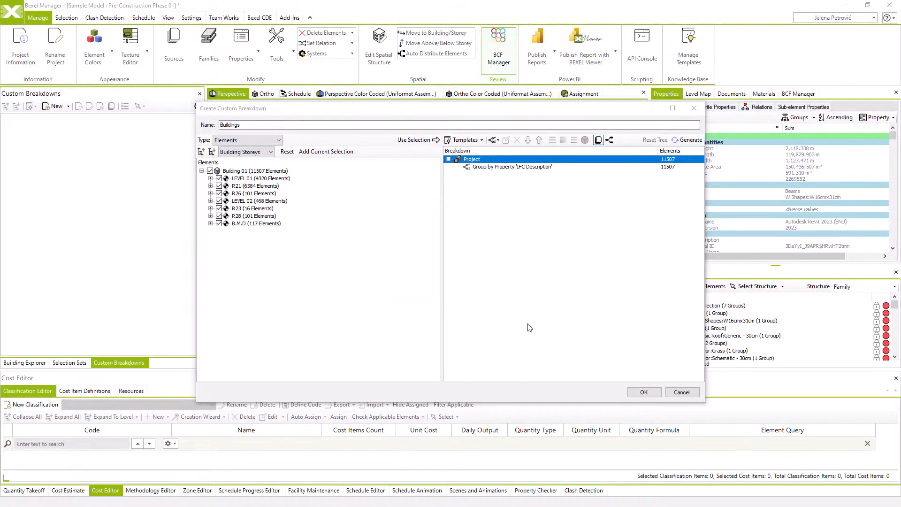
# Apply color coding to the IFC Description rule, generate its groups and create the Buildings breakdown, keeping the colour of Building 1
pyautogui.click(510, 167)
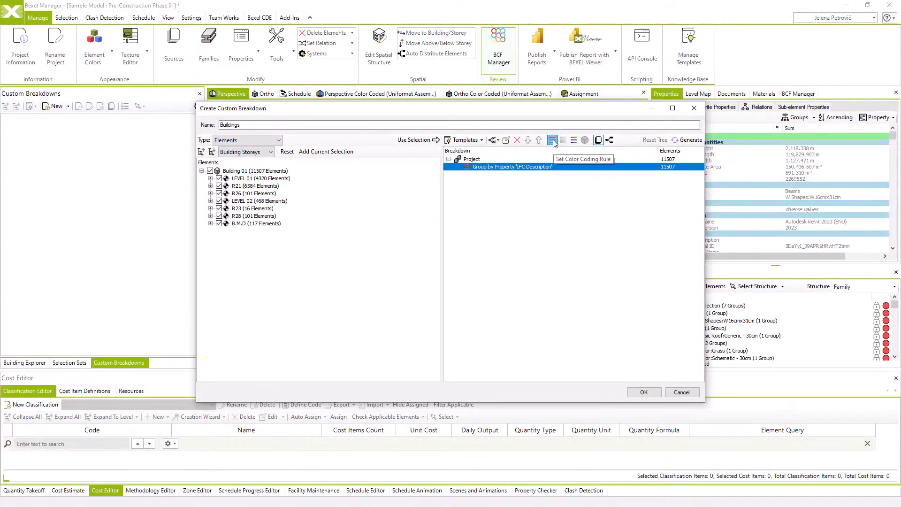
pyautogui.click(687, 140)
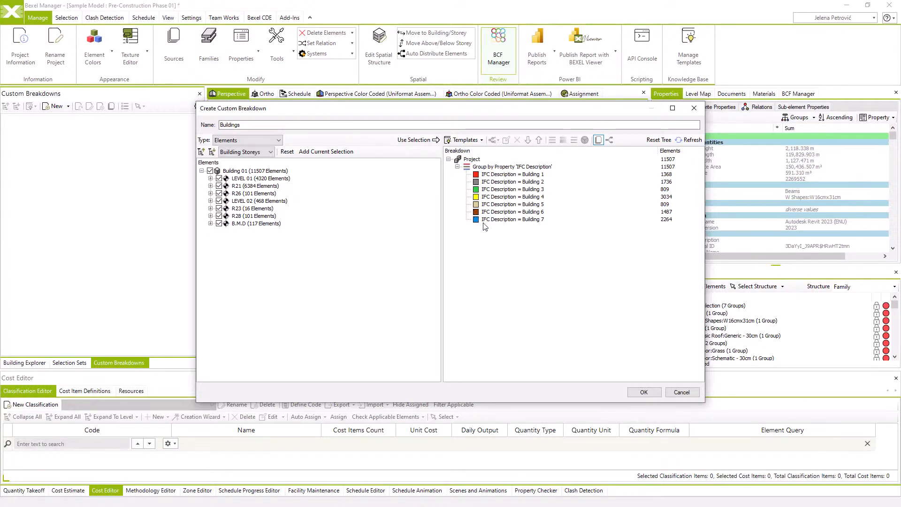
pyautogui.click(477, 175)
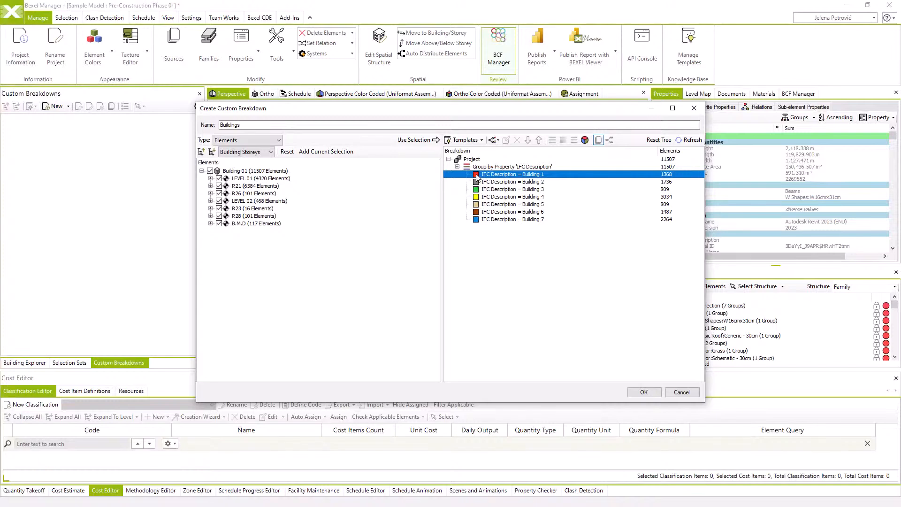
pyautogui.click(585, 141)
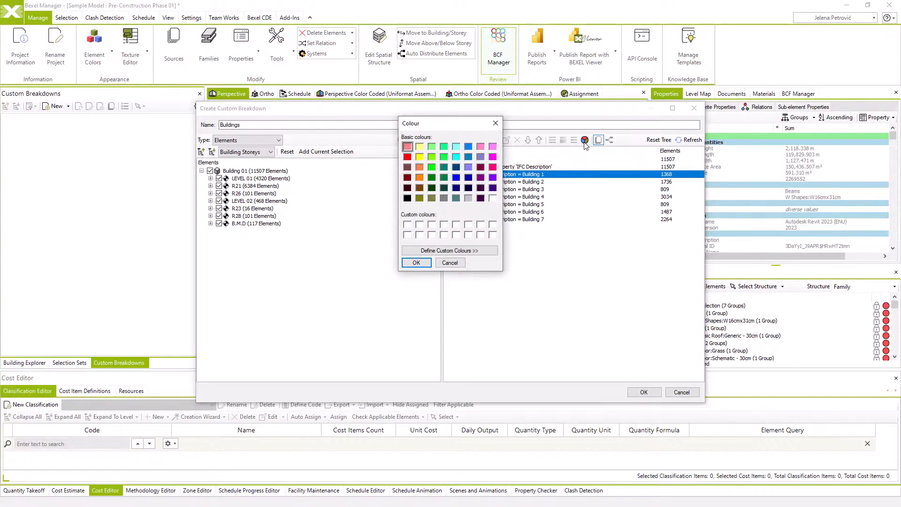
pyautogui.click(428, 262)
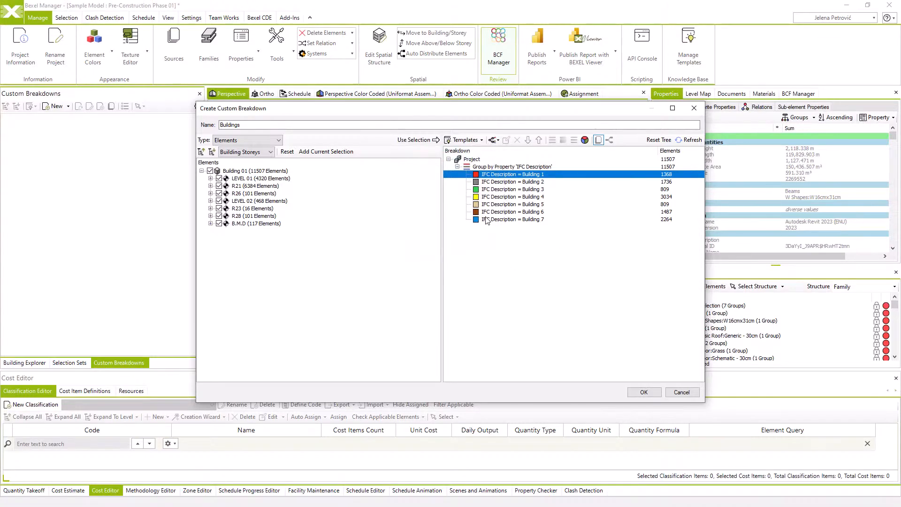
pyautogui.click(642, 392)
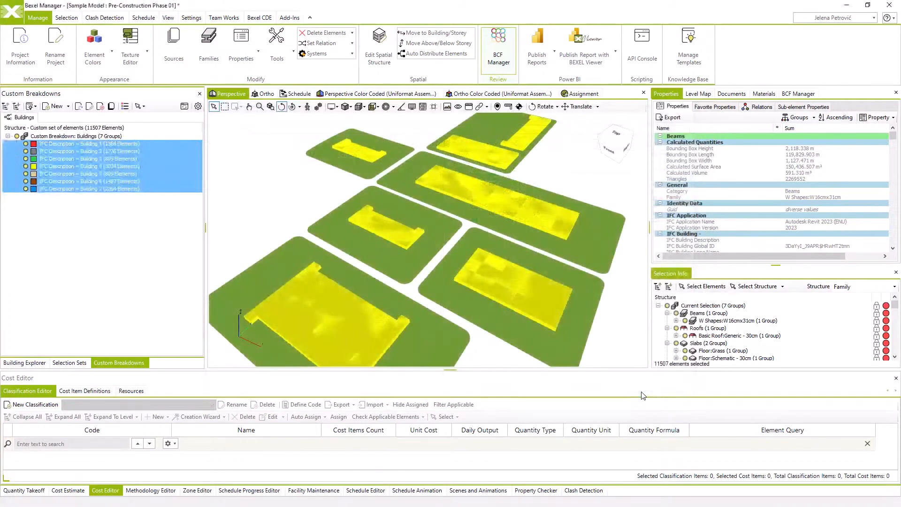
# Show the model in the color-coded perspective view with the viewer mode set to Custom Breakdowns
pyautogui.click(547, 302)
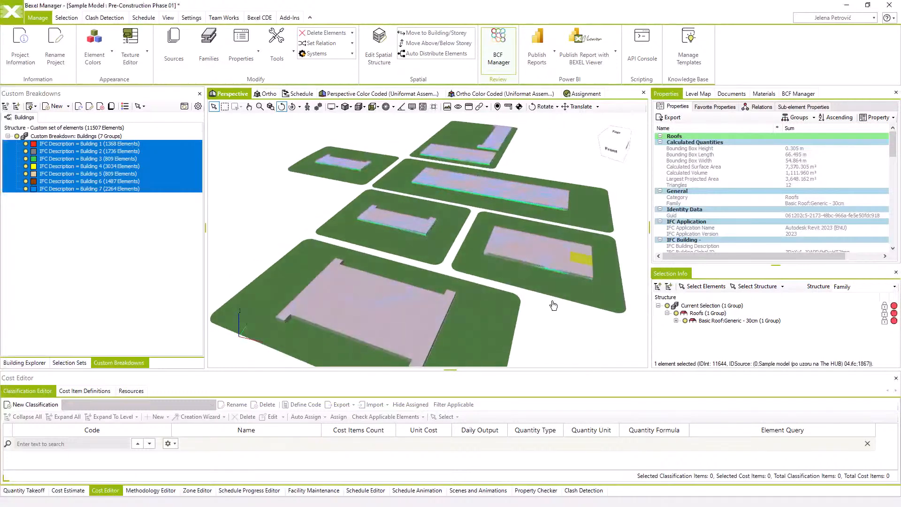
pyautogui.click(382, 94)
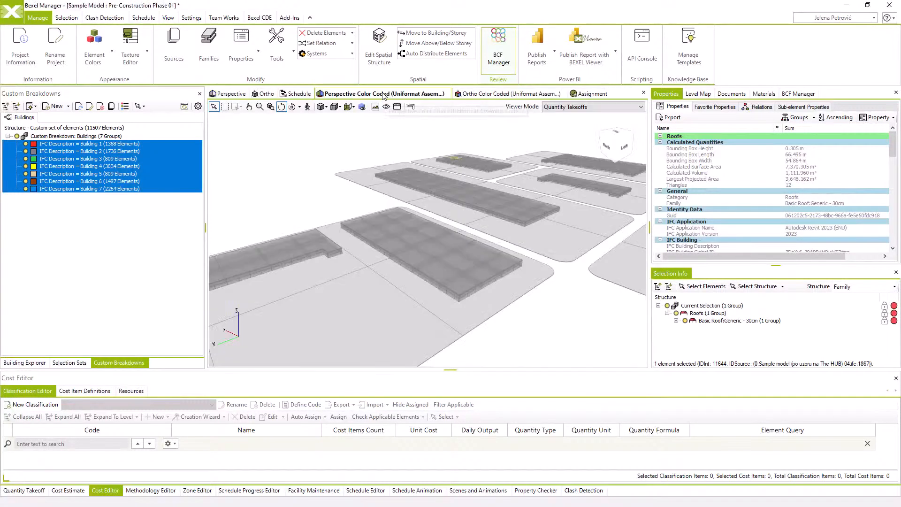
pyautogui.click(565, 107)
pyautogui.click(568, 121)
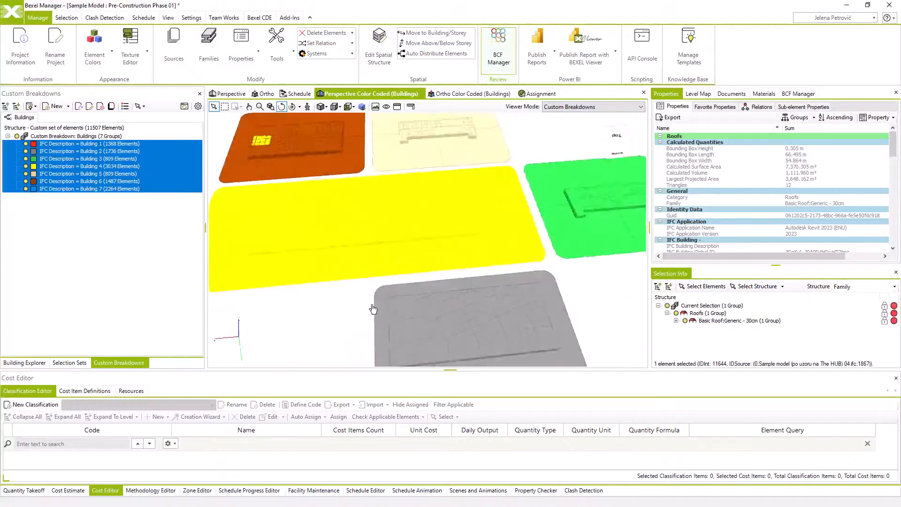
# Hide all Floor:Grass slabs around the color-coded buildings
pyautogui.moveTo(374, 309); pyautogui.dragTo(376, 292)
pyautogui.scroll(-4, 376, 292)
pyautogui.moveTo(376, 292); pyautogui.dragTo(424, 268, button='middle')
pyautogui.moveTo(424, 267); pyautogui.dragTo(453, 298)
pyautogui.moveTo(453, 298); pyautogui.dragTo(419, 228, button='middle')
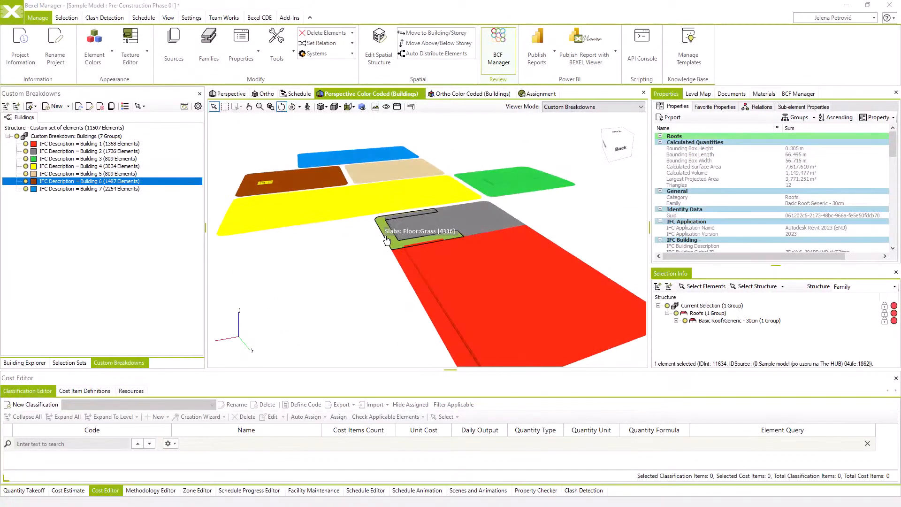
pyautogui.moveTo(386, 240); pyautogui.dragTo(406, 239)
pyautogui.click(402, 241)
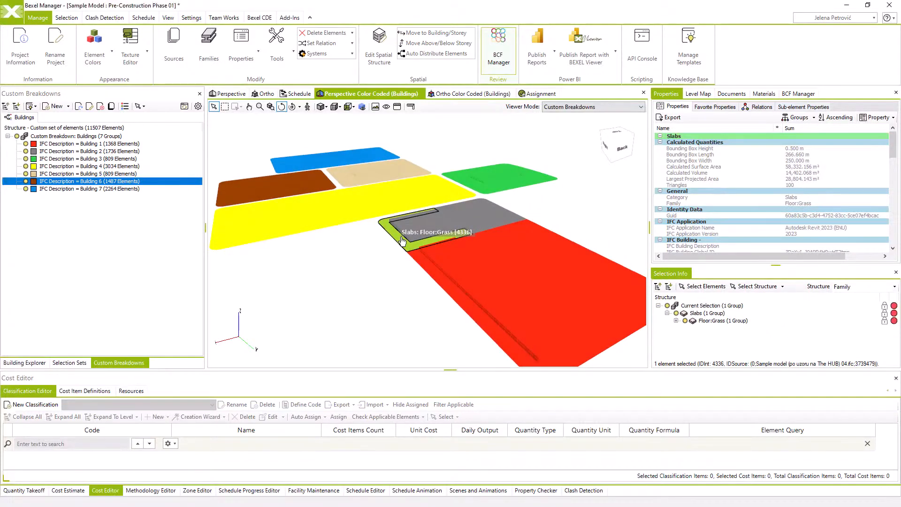
pyautogui.hotkey('ctrl', 'h')
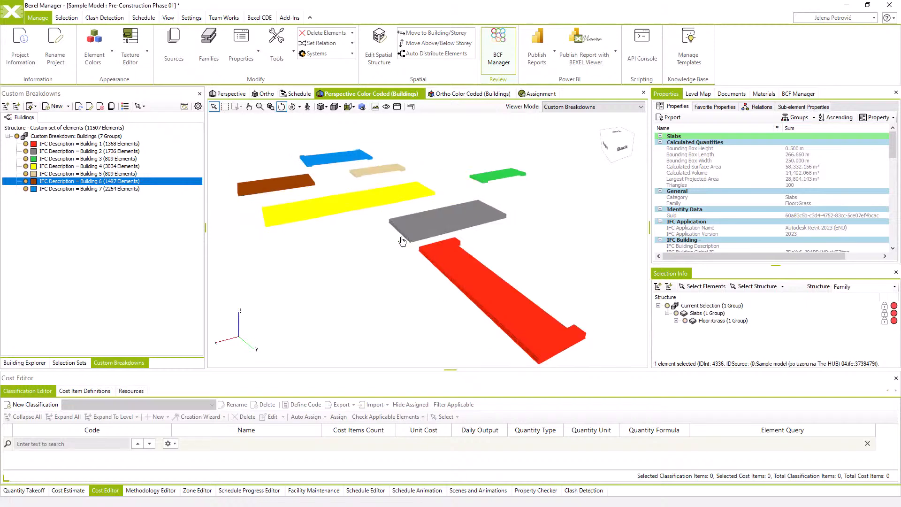
# Select all visible elements and start a new custom breakdown from them
pyautogui.hotkey('ctrl', 'a')
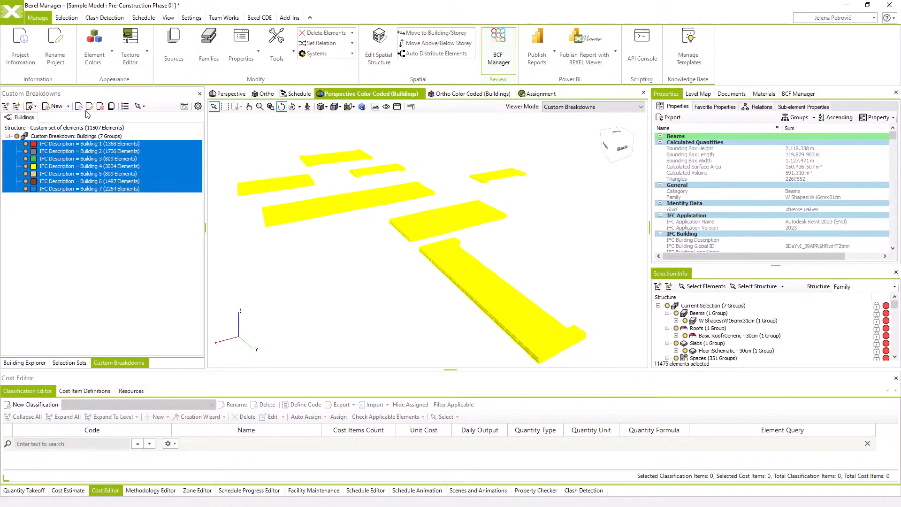
pyautogui.click(68, 107)
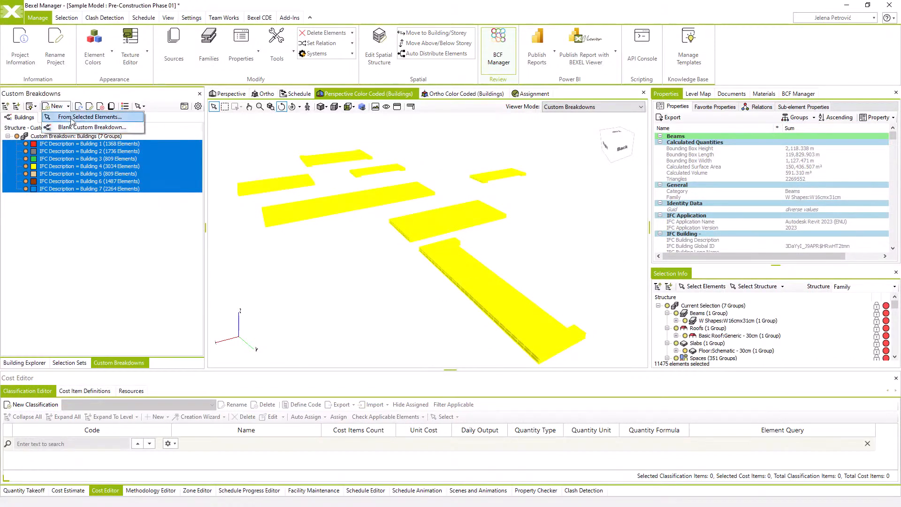
pyautogui.click(72, 118)
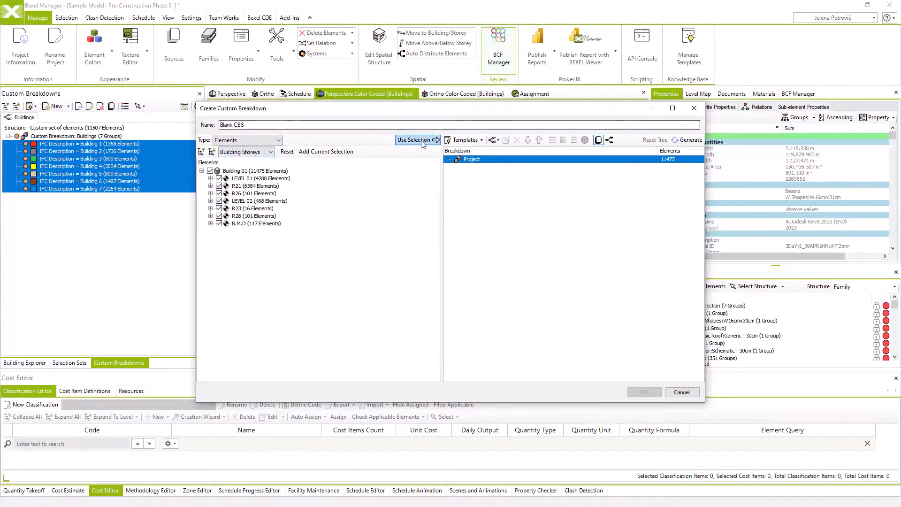
# Add a rule under Project that groups the elements by the IFC Tag property
pyautogui.rightClick(479, 160)
pyautogui.moveTo(506, 162)
pyautogui.click(610, 250)
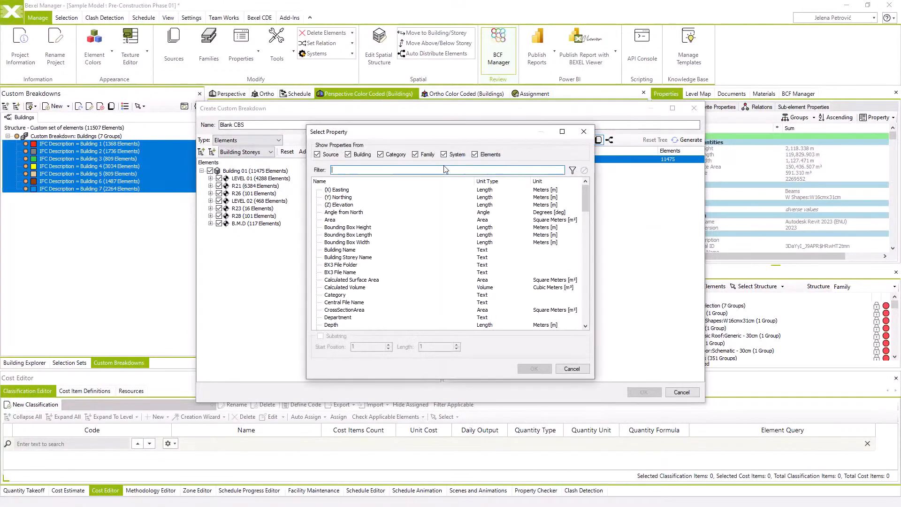
pyautogui.write('tag')
pyautogui.click(360, 192)
pyautogui.click(542, 369)
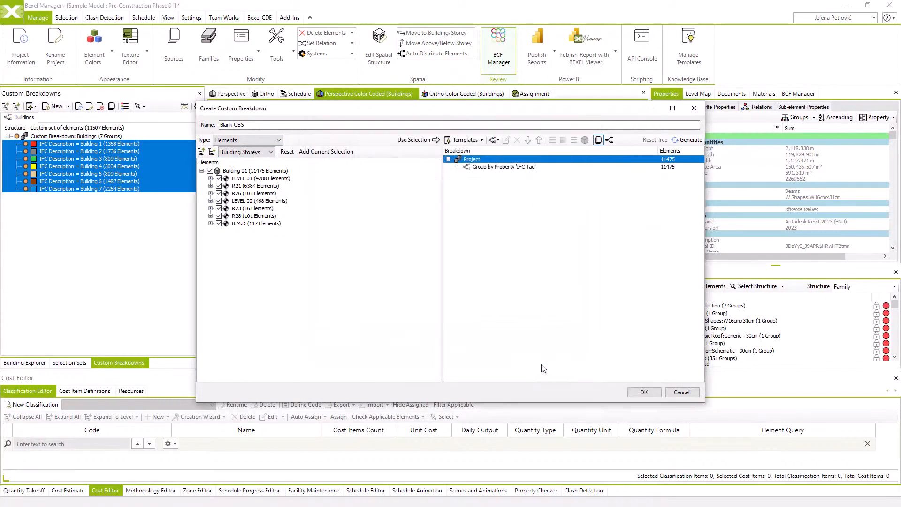
# Apply color coding to the IFC Tag rule and generate its groups
pyautogui.click(505, 167)
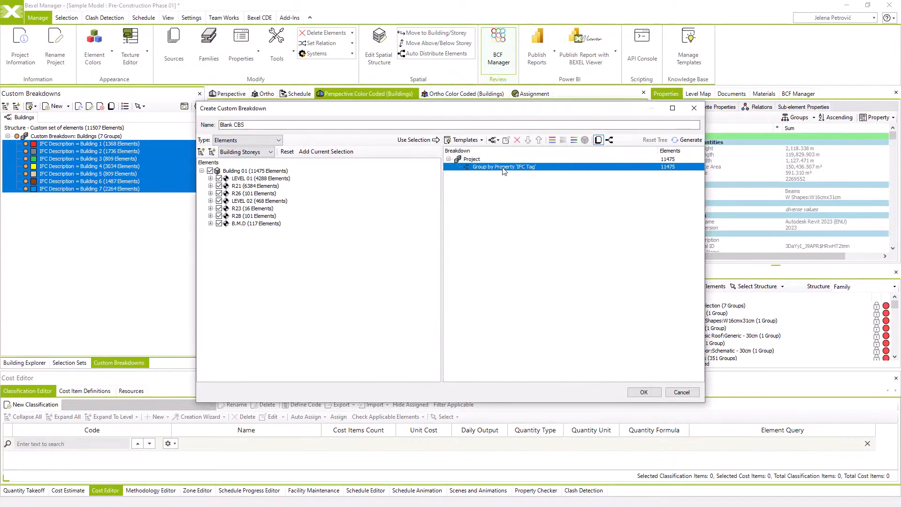
pyautogui.click(553, 140)
pyautogui.click(688, 140)
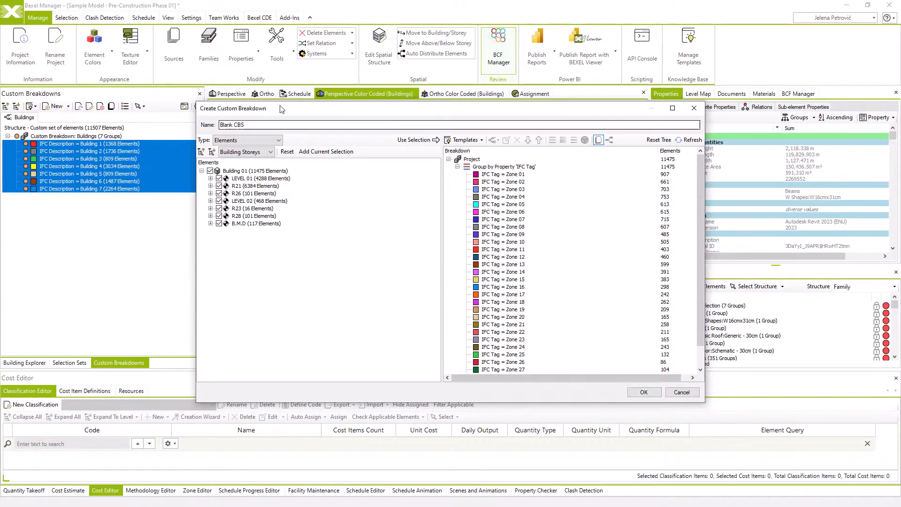
# Name the custom breakdown Zones and create it
pyautogui.moveTo(248, 125); pyautogui.dragTo(213, 118)
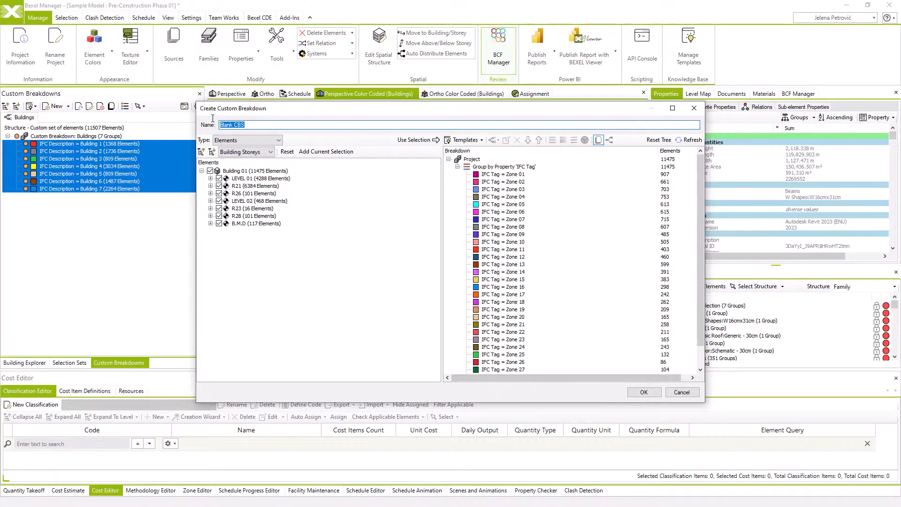
pyautogui.write('Zones')
pyautogui.click(643, 393)
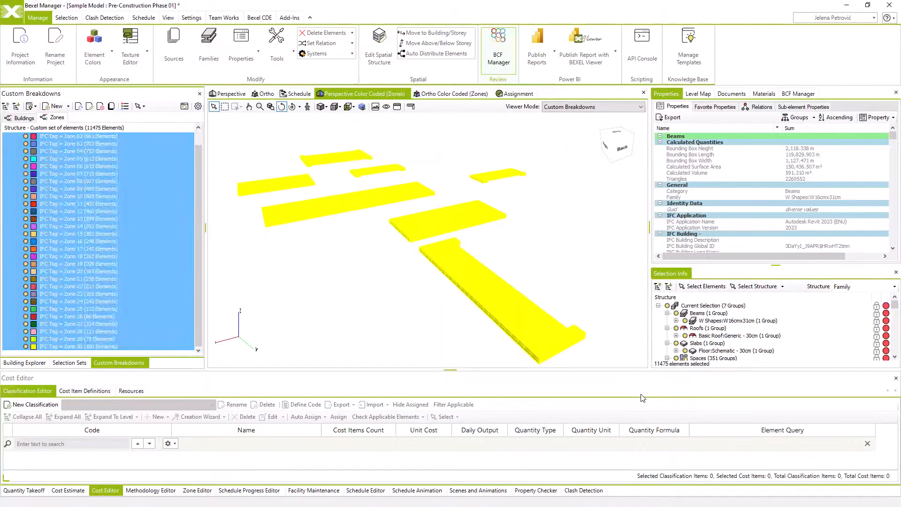
# Examine the color-coded zones in the model, selecting Zone 01, Zone 02 and the range Zone 03 to Zone 08 in the breakdown
pyautogui.click(513, 329)
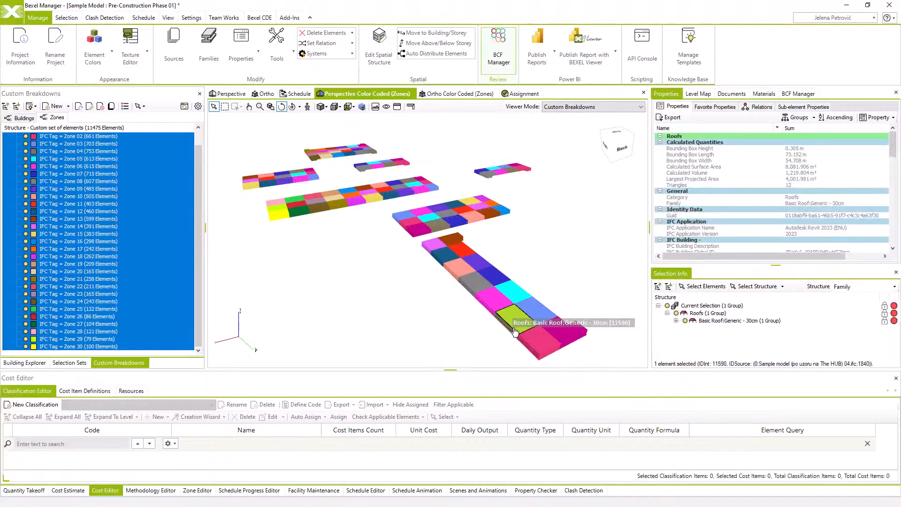
pyautogui.moveTo(513, 328)
pyautogui.mouseDown()
pyautogui.moveTo(507, 333)
pyautogui.moveTo(514, 330)
pyautogui.mouseUp()
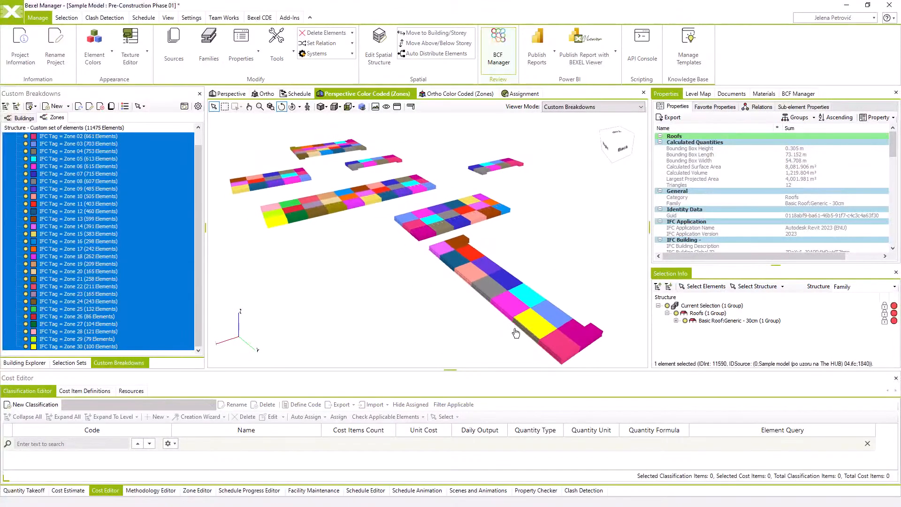
pyautogui.click(71, 142)
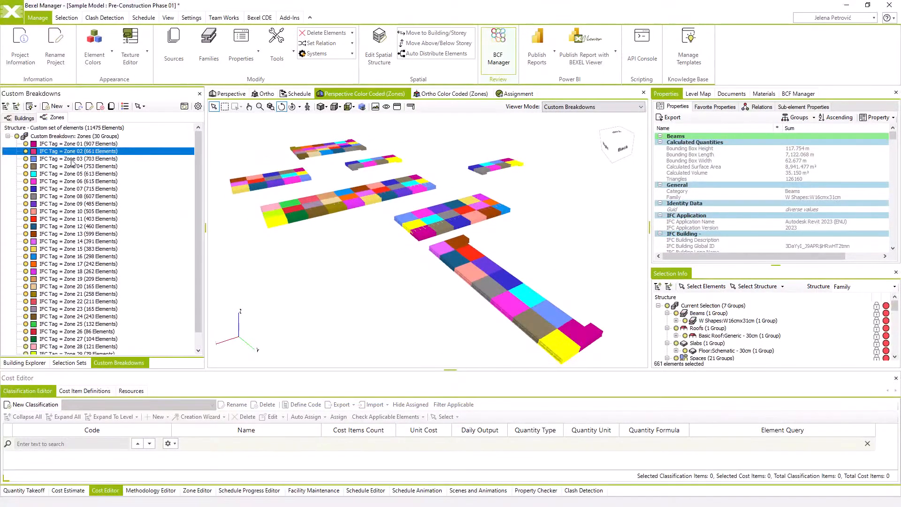
pyautogui.moveTo(69, 167); pyautogui.dragTo(73, 200)
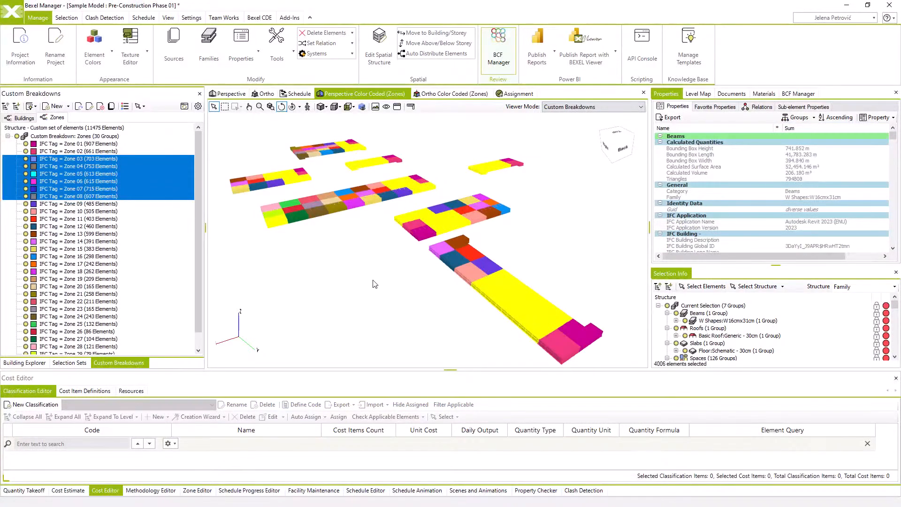
# Undo the last visibility change to bring back the Floor:Grass slabs, and show the selection sets
pyautogui.rightClick(401, 295)
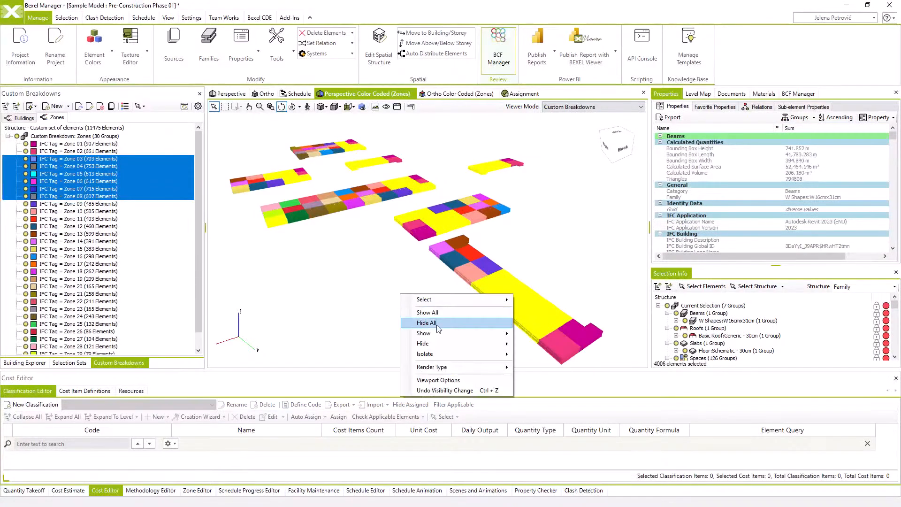
pyautogui.click(446, 390)
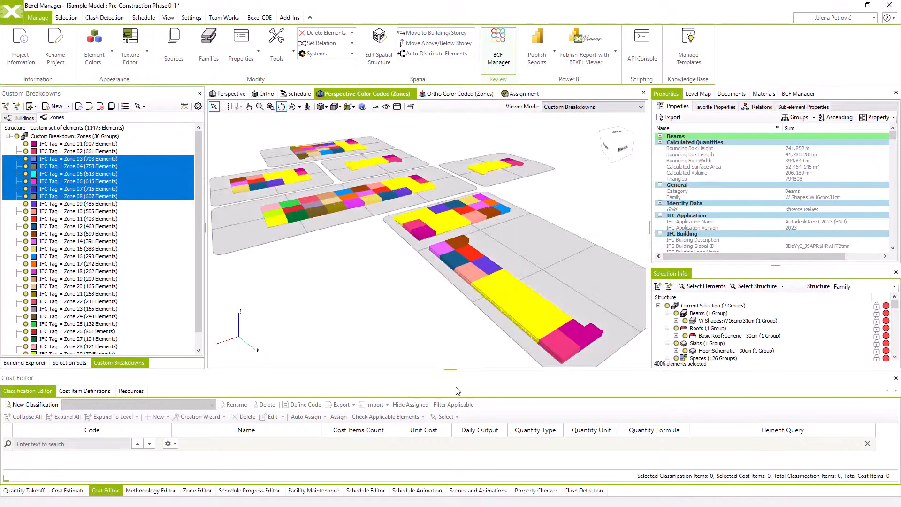
pyautogui.click(83, 364)
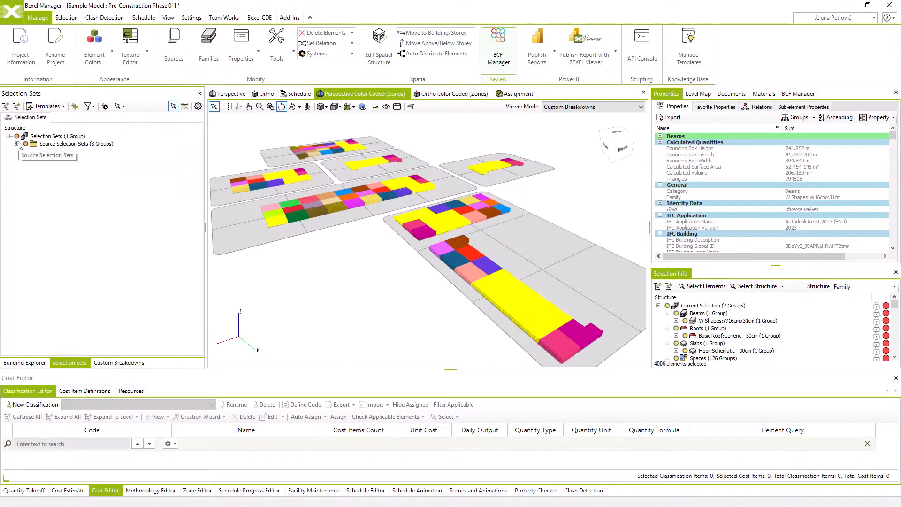
# Create a selection set folder named 01. Teams directly under the project's Selection Sets root
pyautogui.click(17, 145)
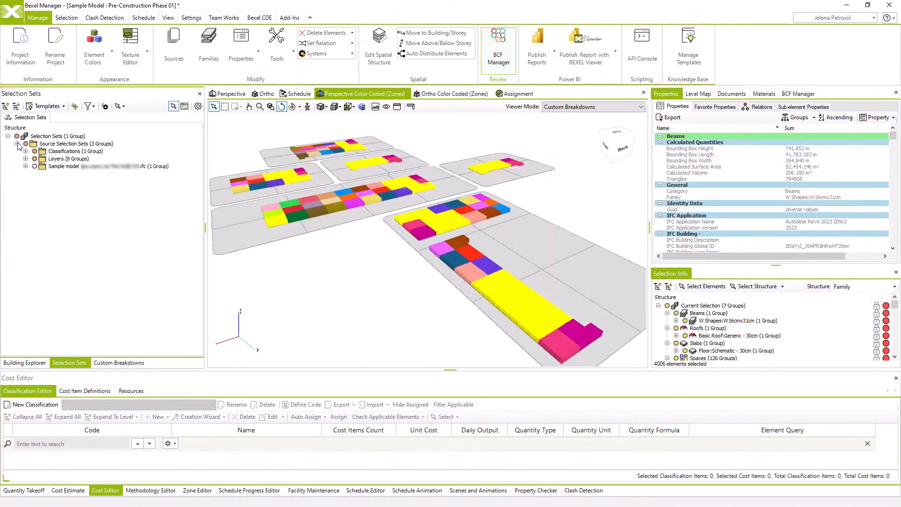
pyautogui.click(16, 144)
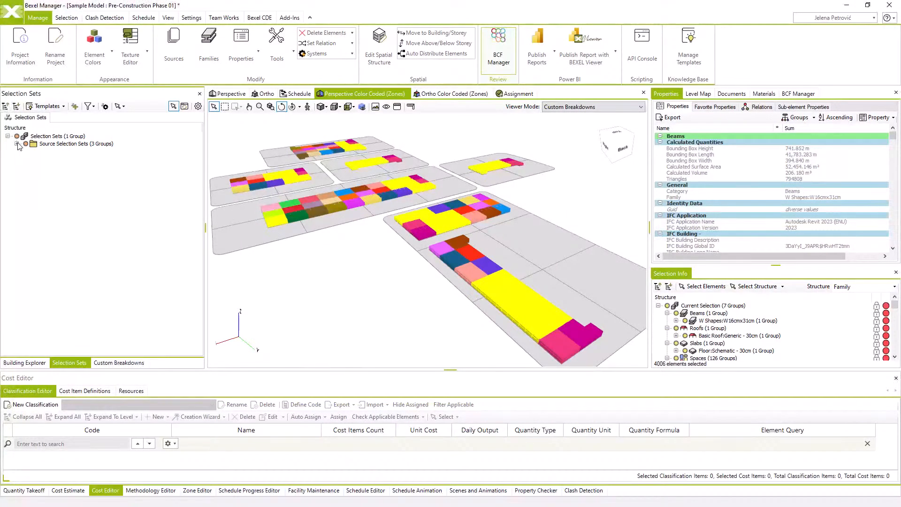
pyautogui.click(40, 136)
pyautogui.rightClick(40, 138)
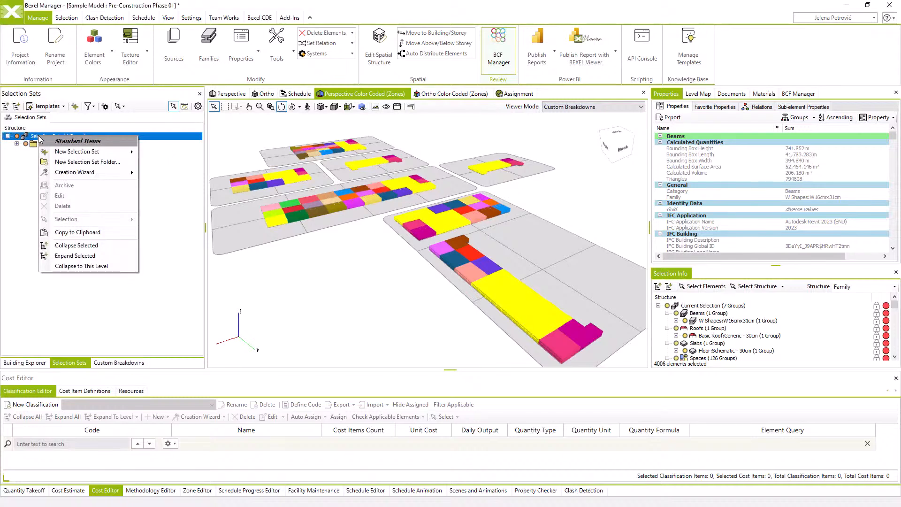
pyautogui.click(131, 162)
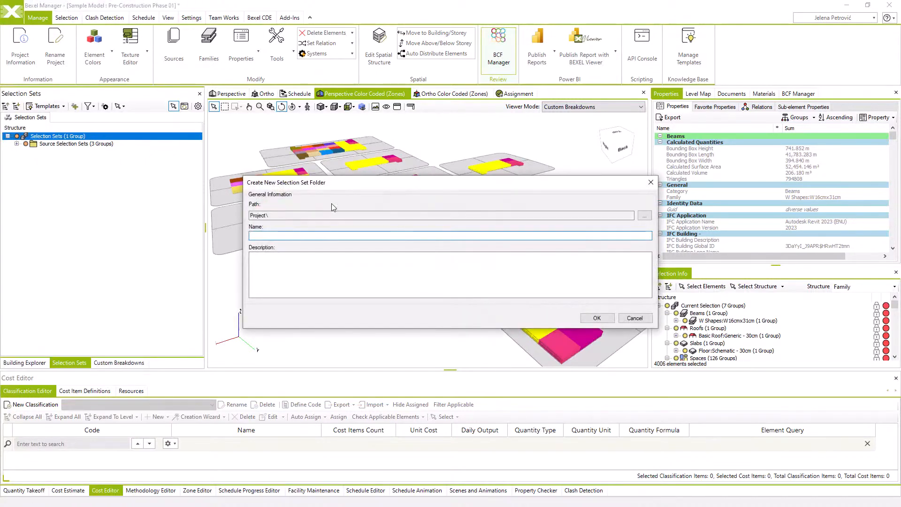
pyautogui.click(338, 214)
pyautogui.click(334, 235)
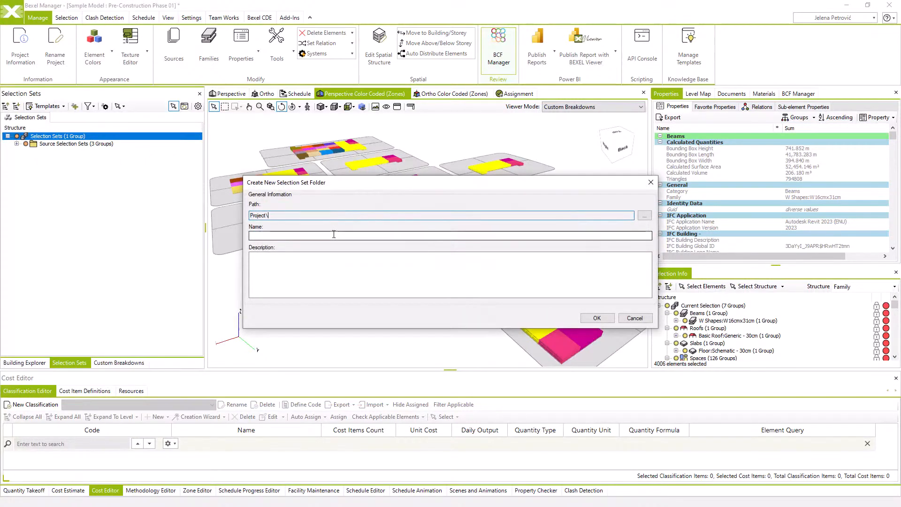
pyautogui.write('0')
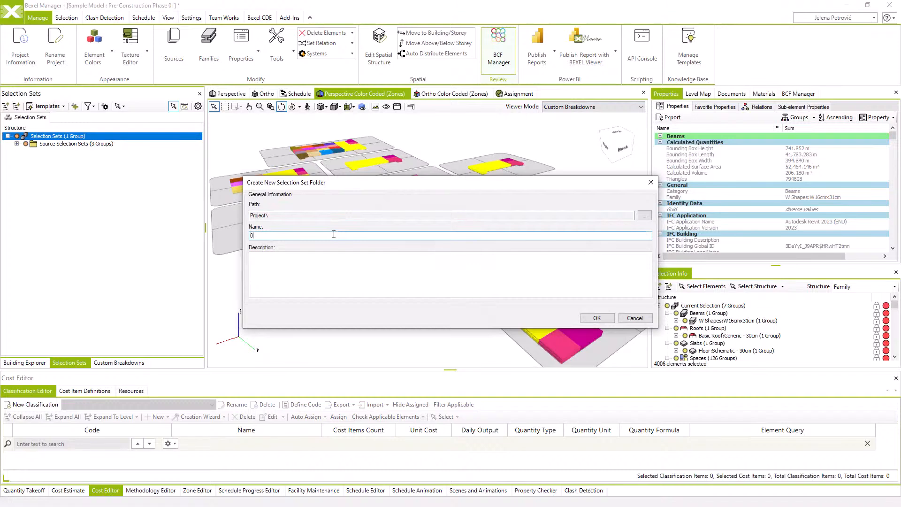
pyautogui.write('1. Teams')
pyautogui.click(596, 318)
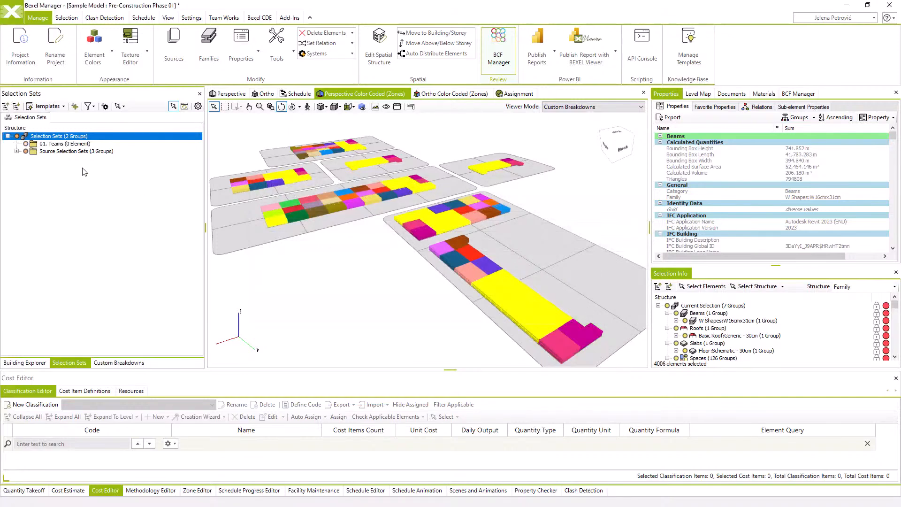
# Create a selection set folder named 02. Buildings under the Selection Sets root
pyautogui.rightClick(59, 137)
pyautogui.click(132, 171)
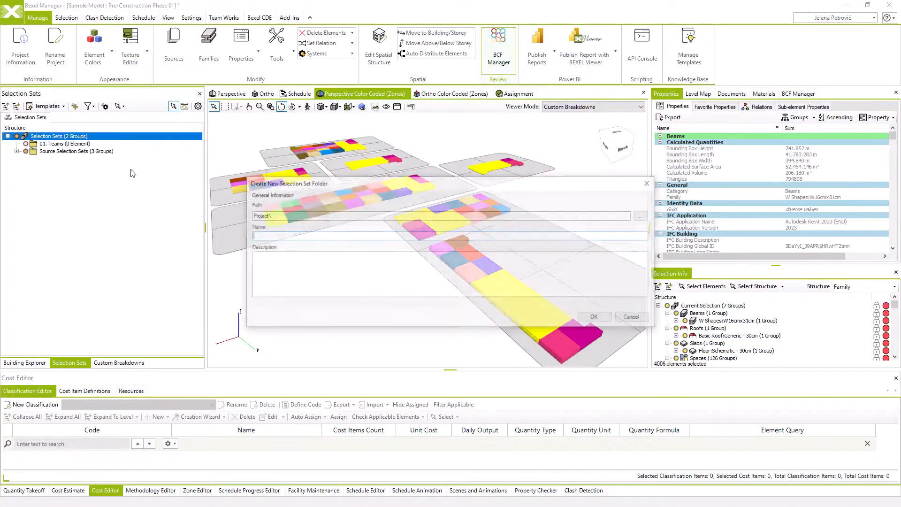
pyautogui.write('02')
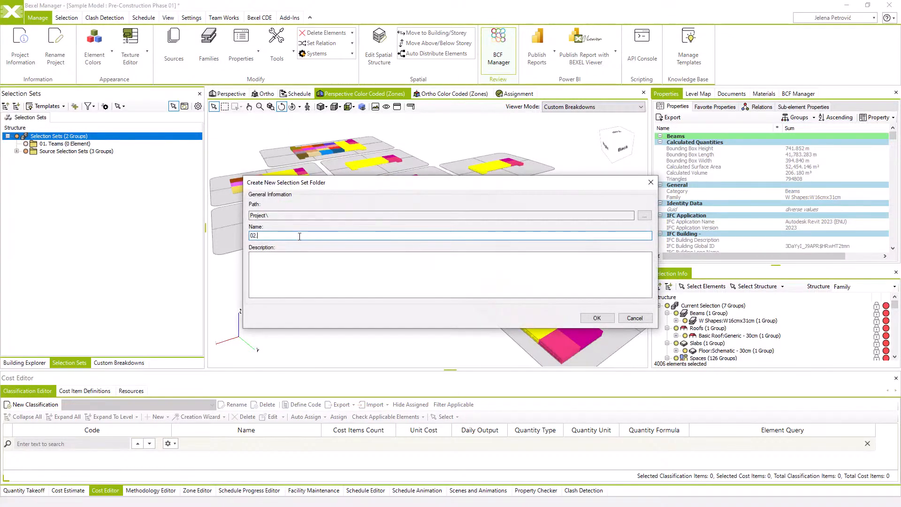
pyautogui.write('. Buildings')
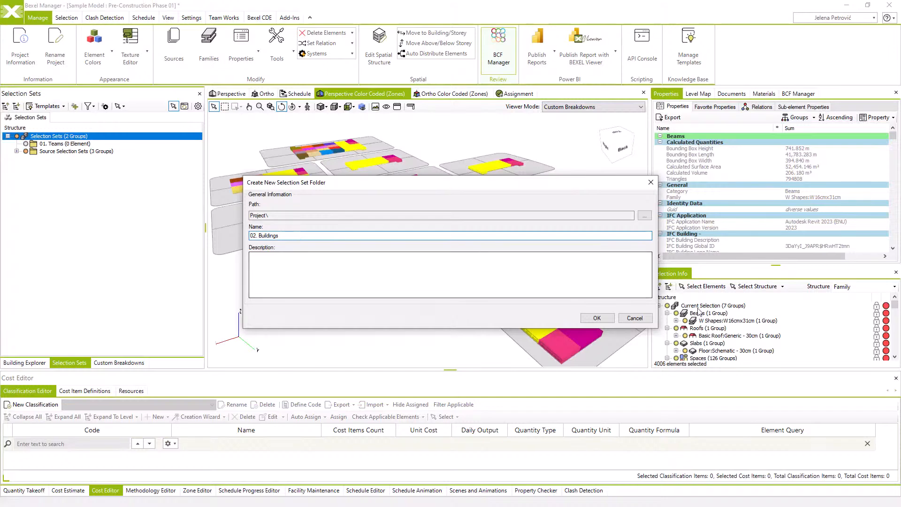
pyautogui.click(597, 318)
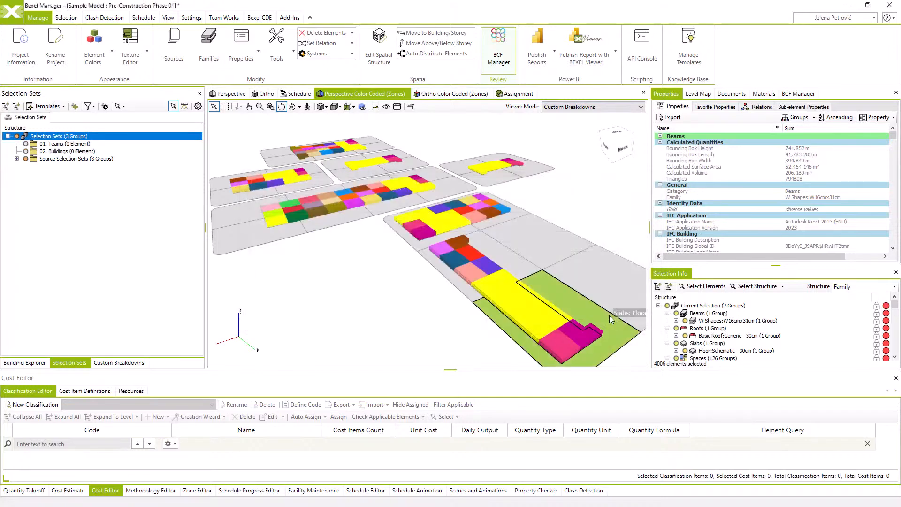
# Create a selection set folder named 03. Zones under the Selection Sets root
pyautogui.rightClick(41, 136)
pyautogui.click(61, 163)
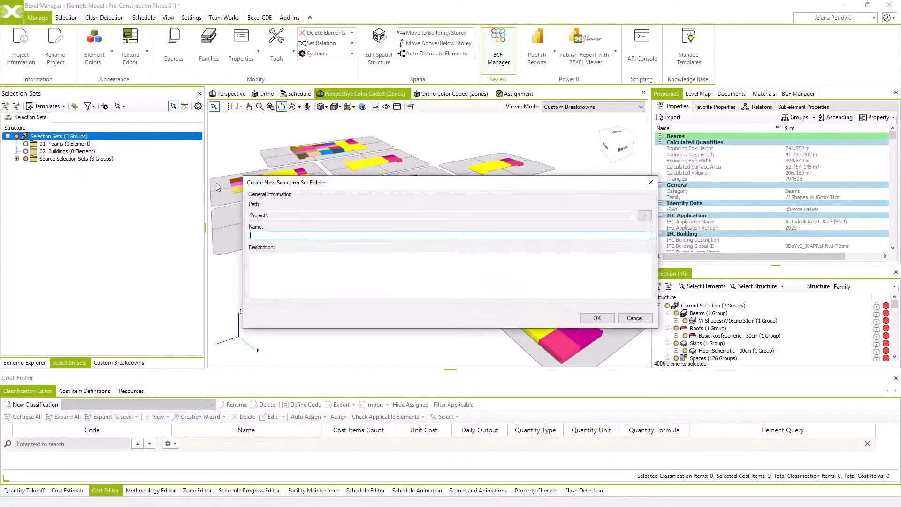
pyautogui.write('03. Zones')
pyautogui.click(597, 317)
# Create a selection set folder named 04. Classification under the Selection Sets root
pyautogui.rightClick(90, 137)
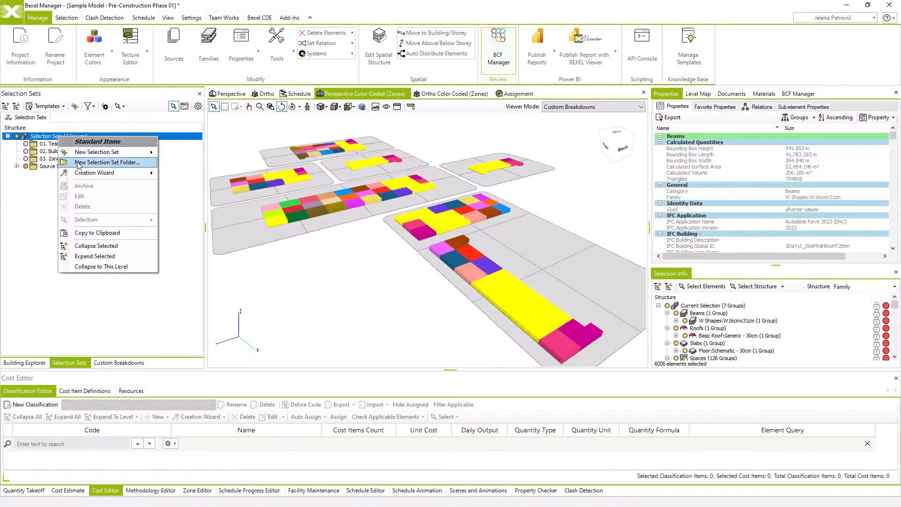
pyautogui.click(107, 162)
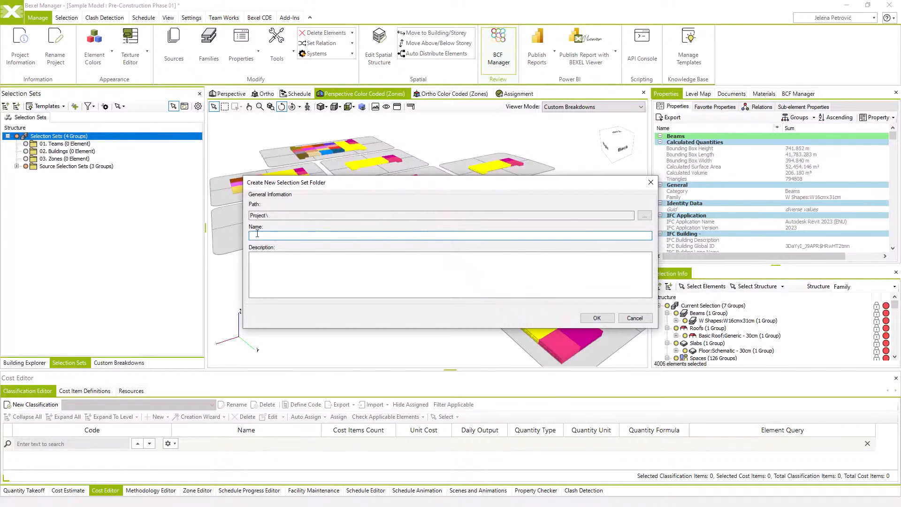
pyautogui.write('04. Classification')
pyautogui.click(596, 318)
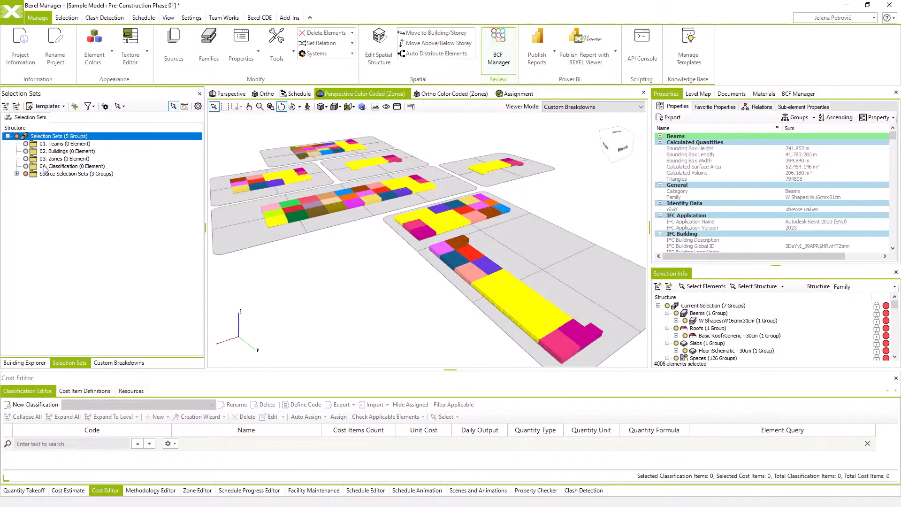
# Clear the current selection and, from the top view, window-select Buildings 1, 2 and 3 together with their grass plots
pyautogui.moveTo(294, 255); pyautogui.dragTo(364, 266)
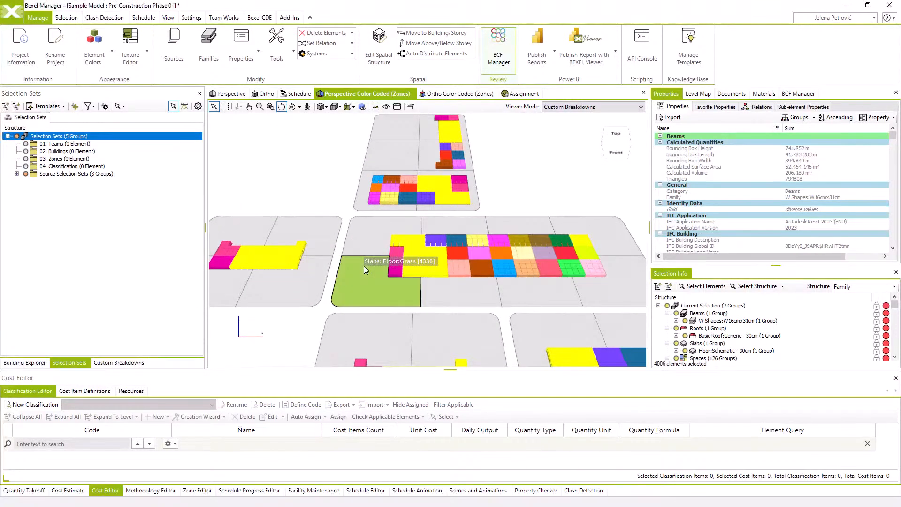
pyautogui.click(353, 107)
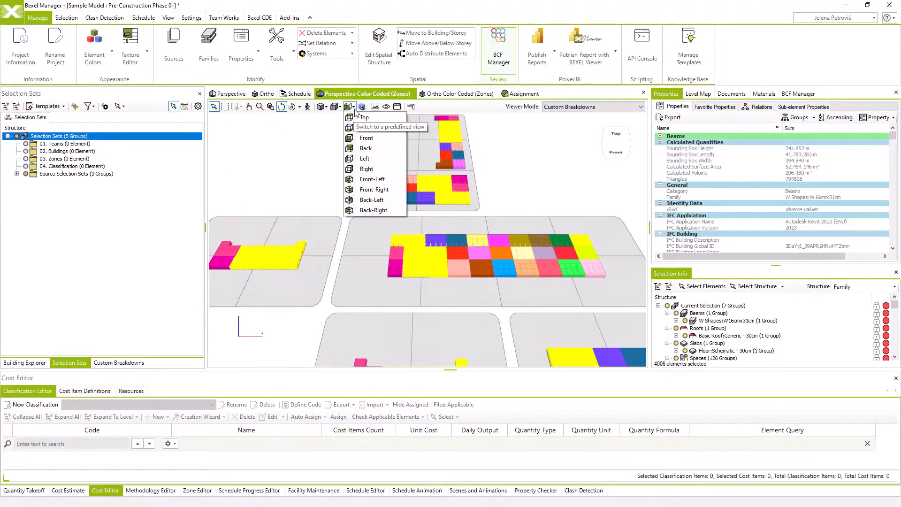
pyautogui.click(360, 118)
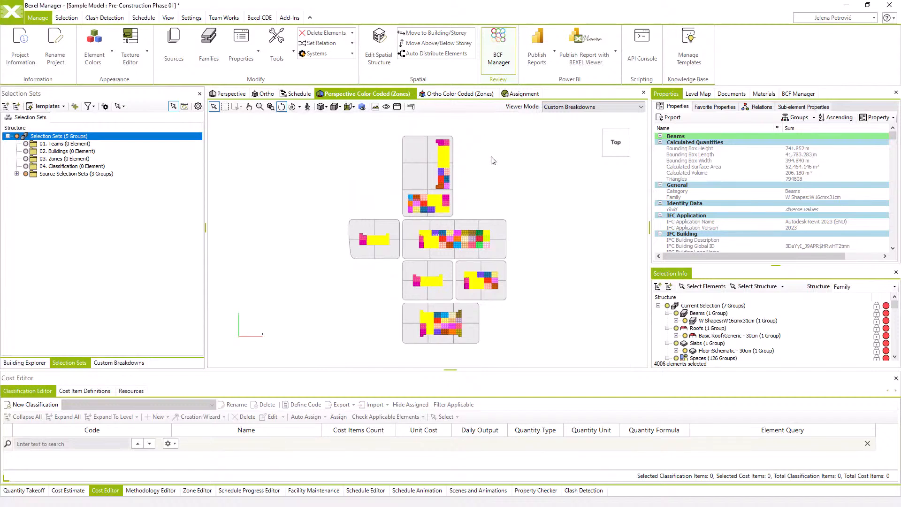
pyautogui.click(491, 157)
pyautogui.scroll(1, 479, 174)
pyautogui.scroll(1, 470, 195)
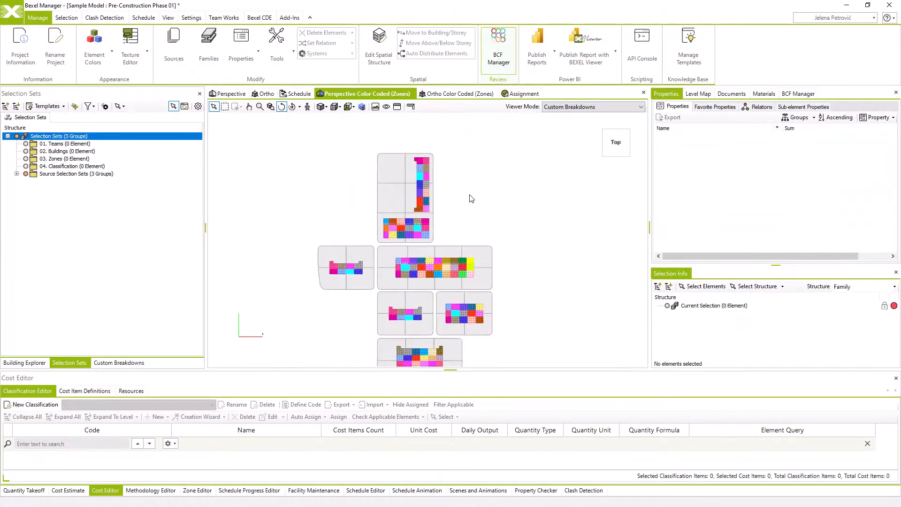
pyautogui.moveTo(470, 195); pyautogui.dragTo(484, 165, button='middle')
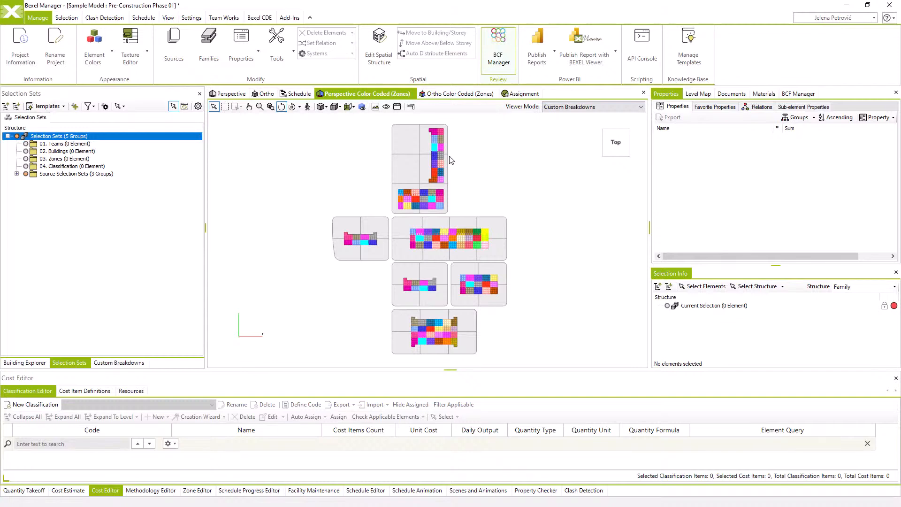
pyautogui.click(437, 152)
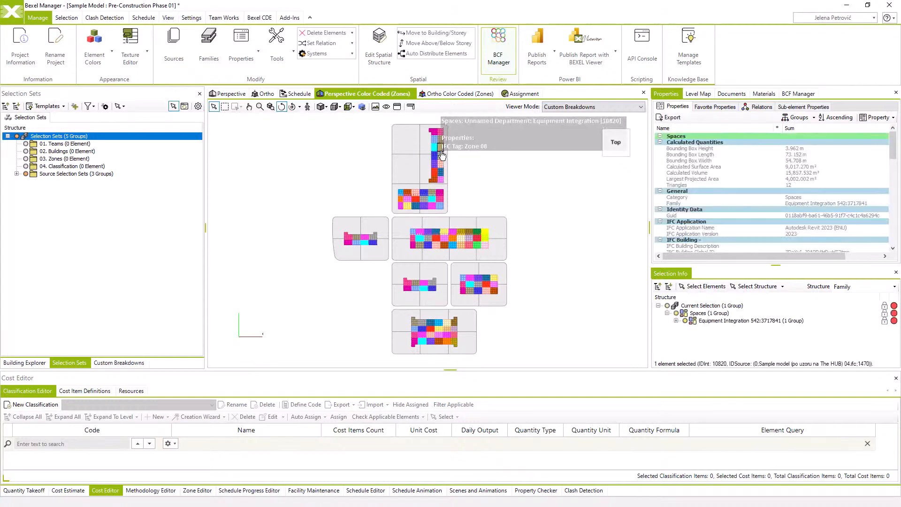
pyautogui.click(225, 106)
pyautogui.moveTo(377, 118); pyautogui.dragTo(472, 215)
pyautogui.moveTo(321, 207); pyautogui.dragTo(390, 271)
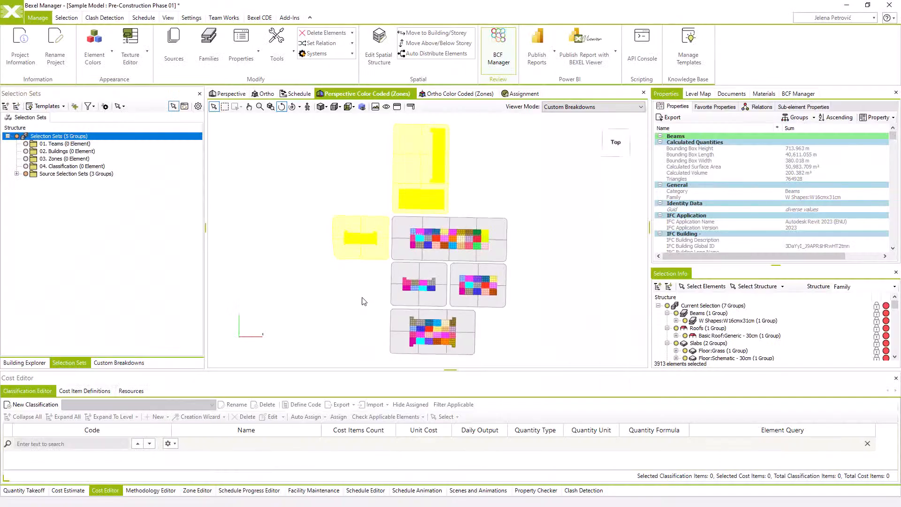
# Create a selection set named Team A from the selected elements in the 01. Teams folder
pyautogui.moveTo(403, 281); pyautogui.dragTo(406, 242)
pyautogui.scroll(5, 415, 249)
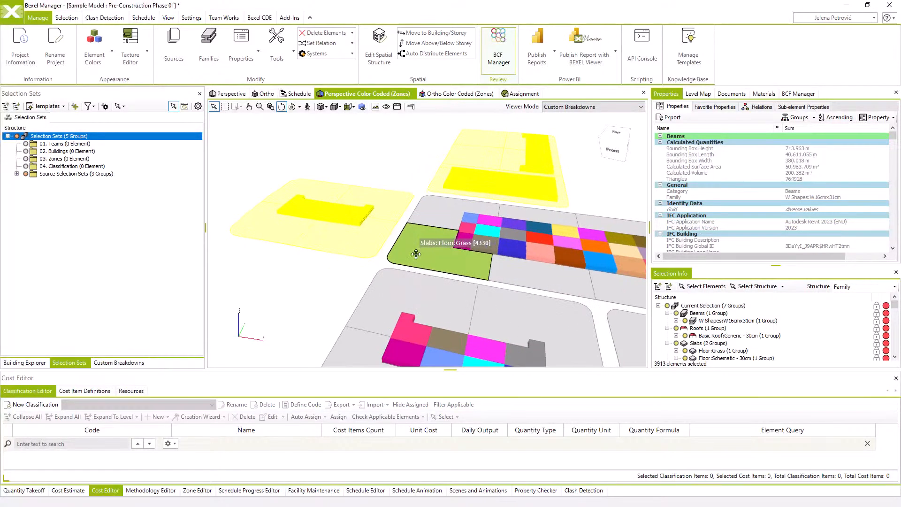
pyautogui.moveTo(417, 253); pyautogui.dragTo(406, 269, button='middle')
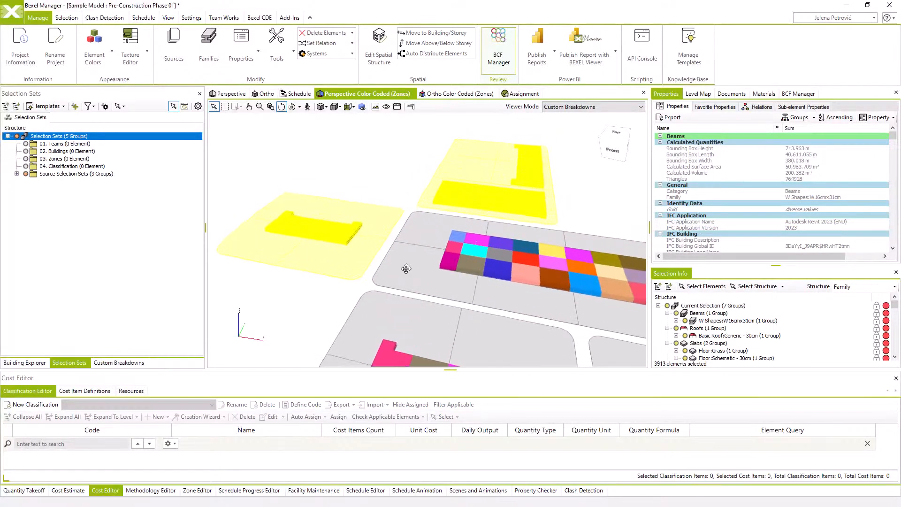
pyautogui.rightClick(64, 146)
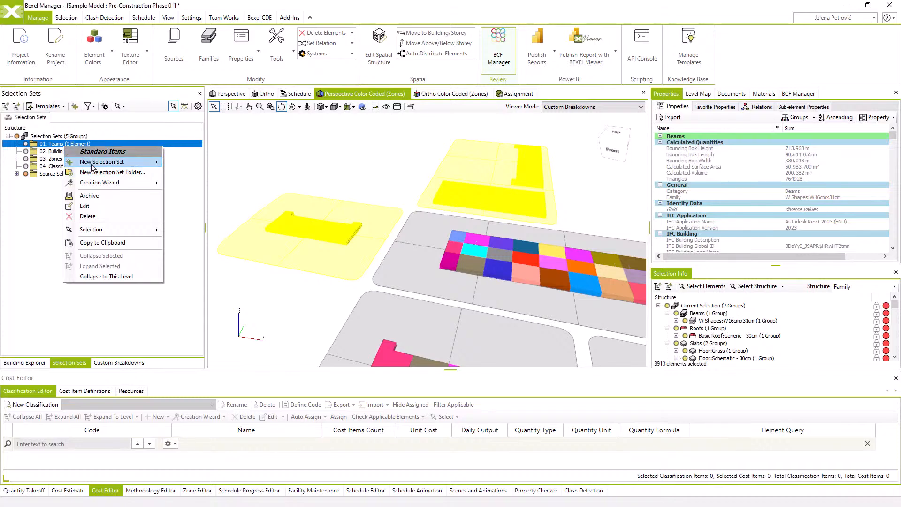
pyautogui.moveTo(92, 164)
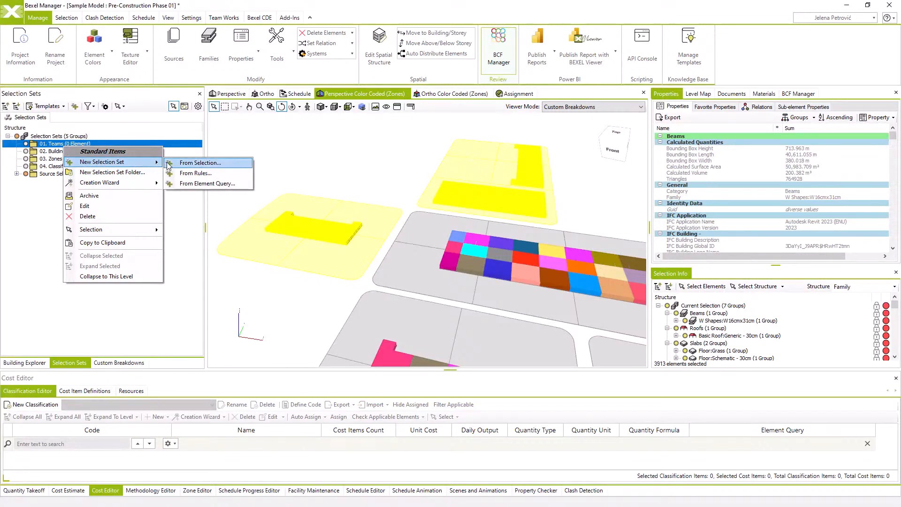
pyautogui.click(191, 163)
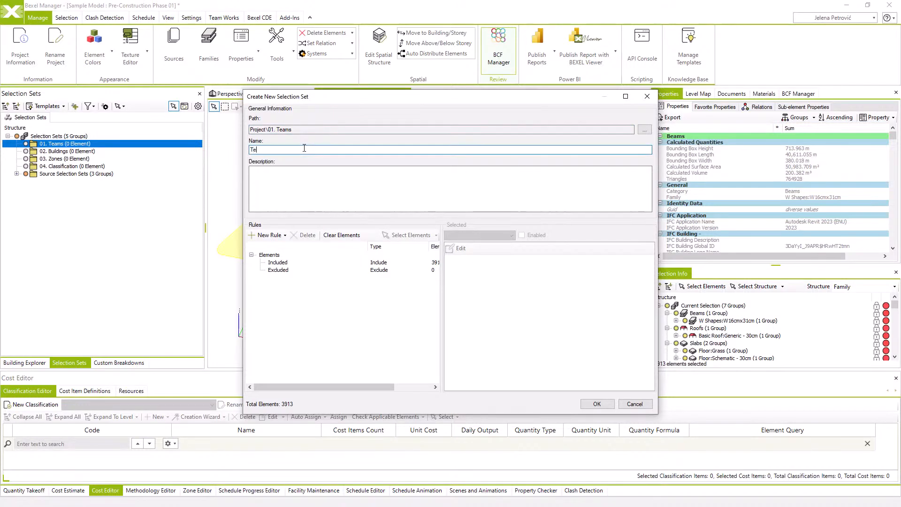
pyautogui.write('am A')
pyautogui.click(601, 402)
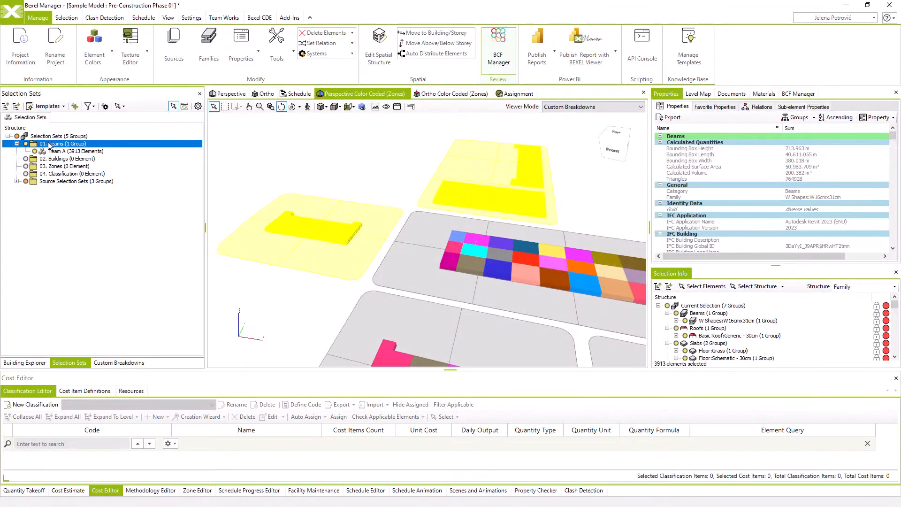
# From the top view, window-select Buildings 4, 5, 6 and 7 together with their grass plots
pyautogui.click(351, 106)
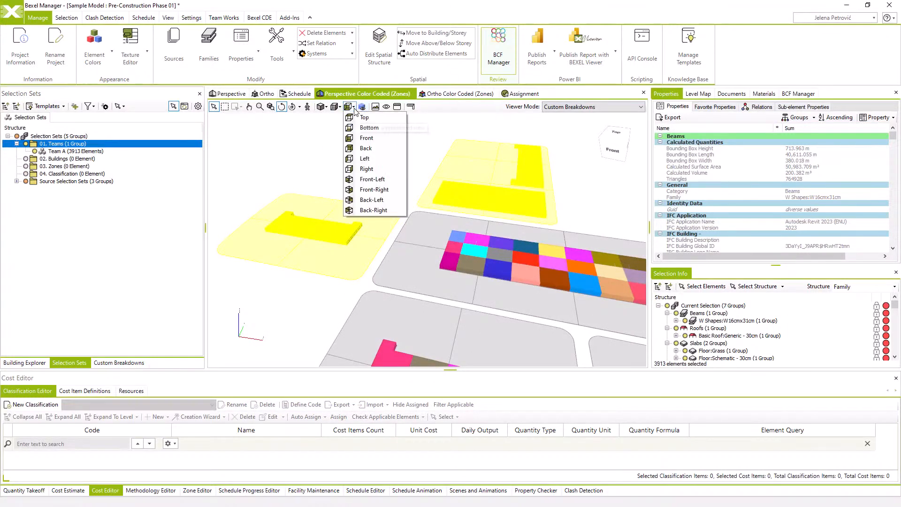
pyautogui.click(364, 118)
pyautogui.click(360, 121)
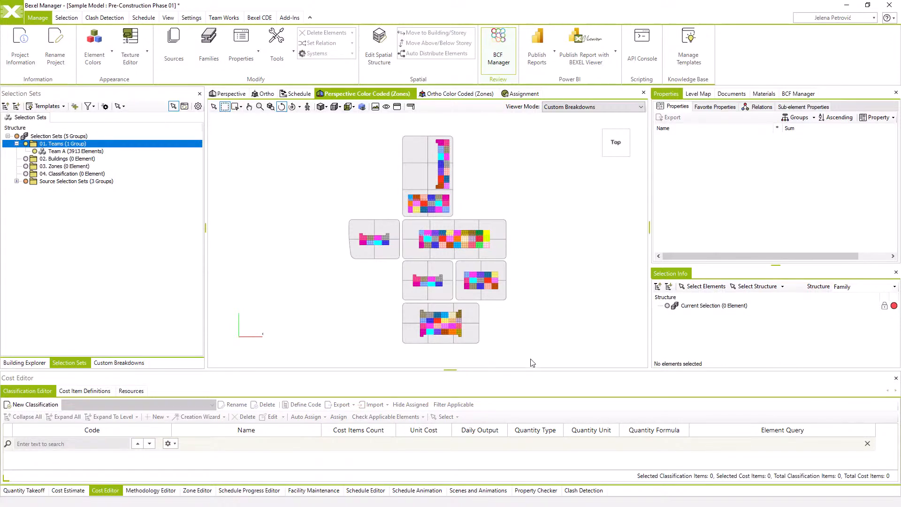
pyautogui.click(402, 218)
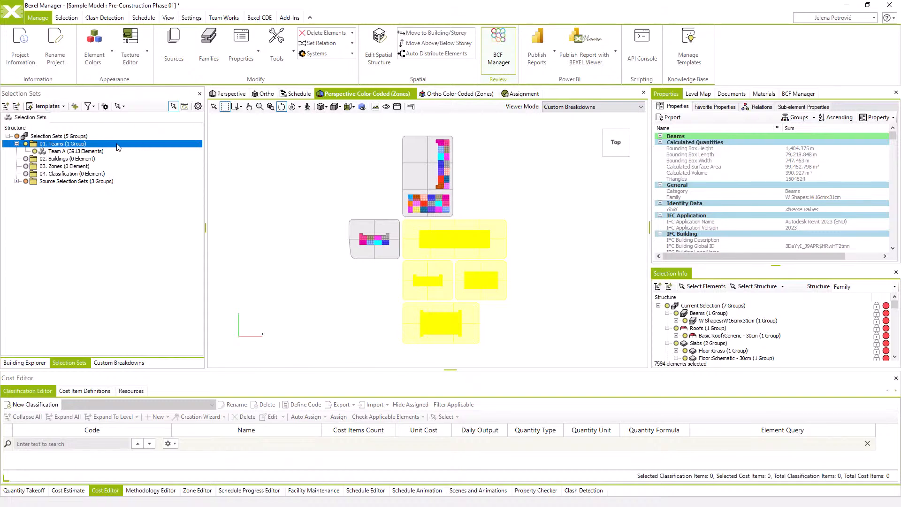
# Create a selection set named Team B from the selected elements in the 01. Teams folder and check its contents in the model
pyautogui.rightClick(68, 143)
pyautogui.moveTo(103, 157)
pyautogui.click(190, 161)
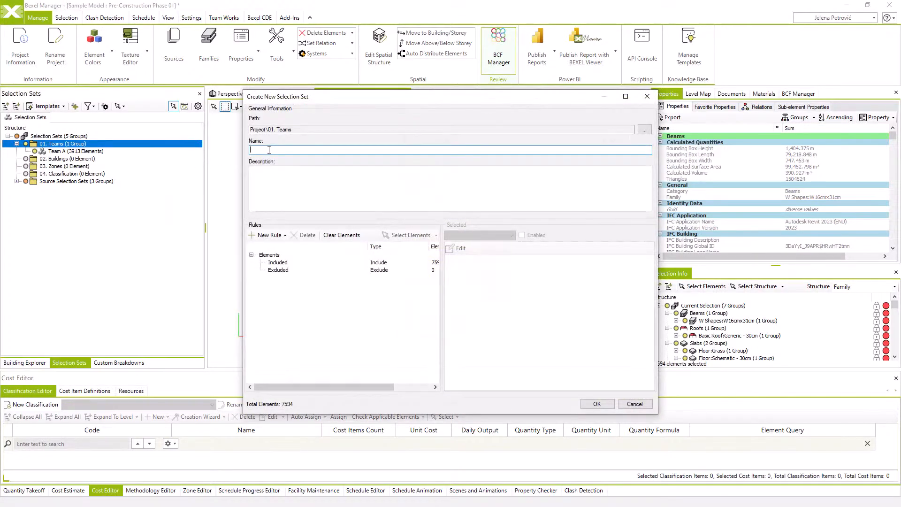
pyautogui.write('Team B')
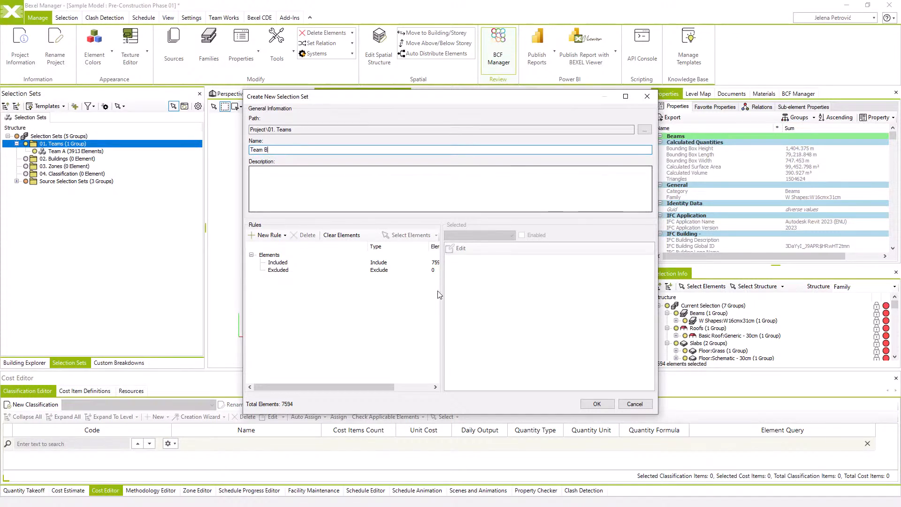
pyautogui.click(595, 404)
pyautogui.click(552, 320)
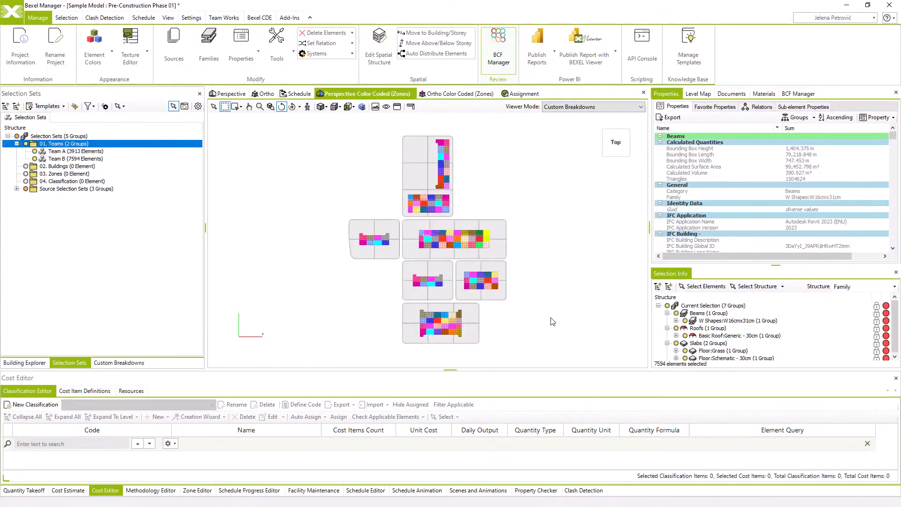
pyautogui.click(76, 159)
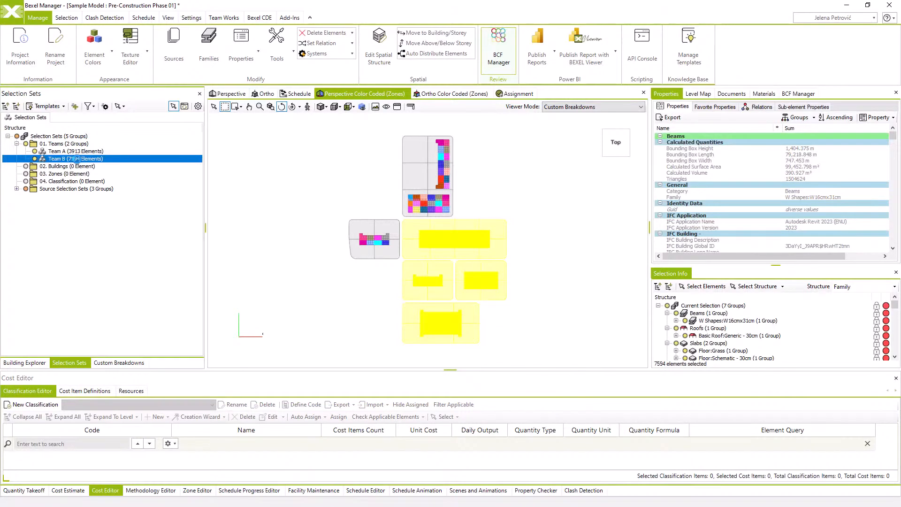
# Check Team A's elements in the model, and generate selection sets in the 02. Buildings folder from the Buildings custom breakdown using all elements
pyautogui.click(77, 152)
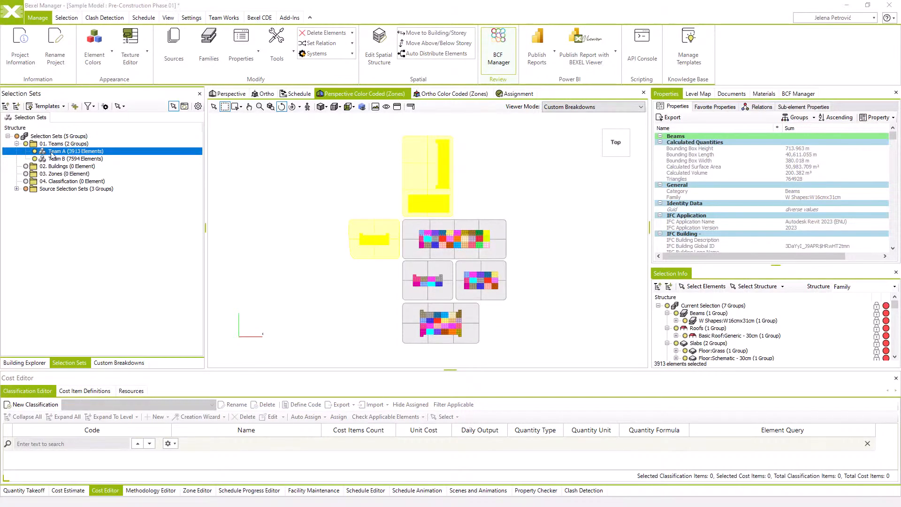
pyautogui.rightClick(53, 169)
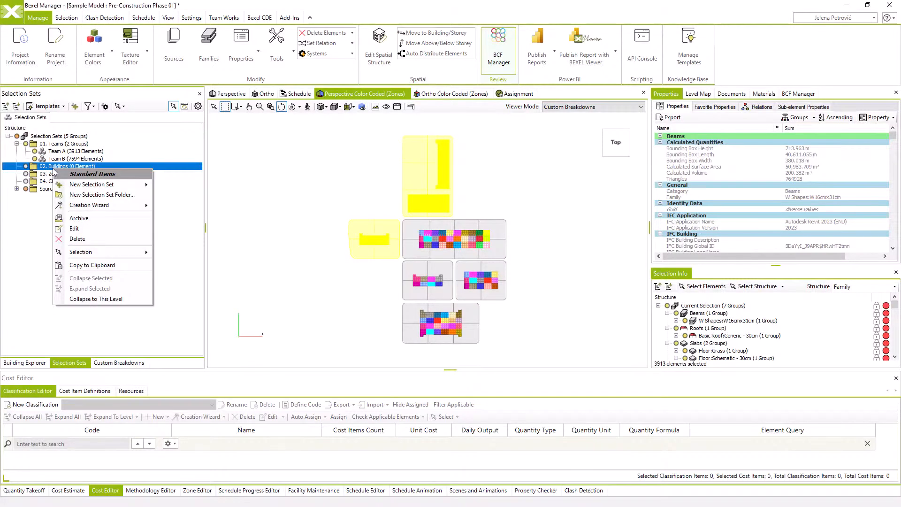
pyautogui.moveTo(86, 207)
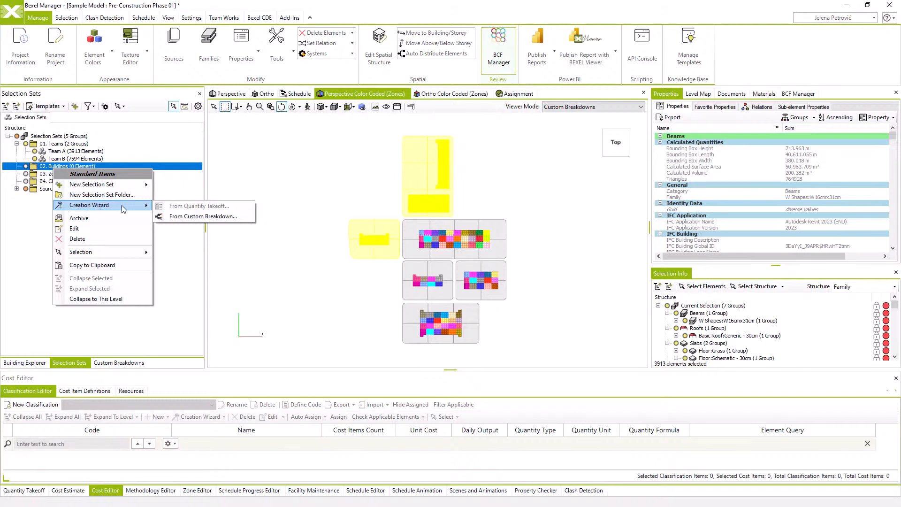
pyautogui.click(178, 217)
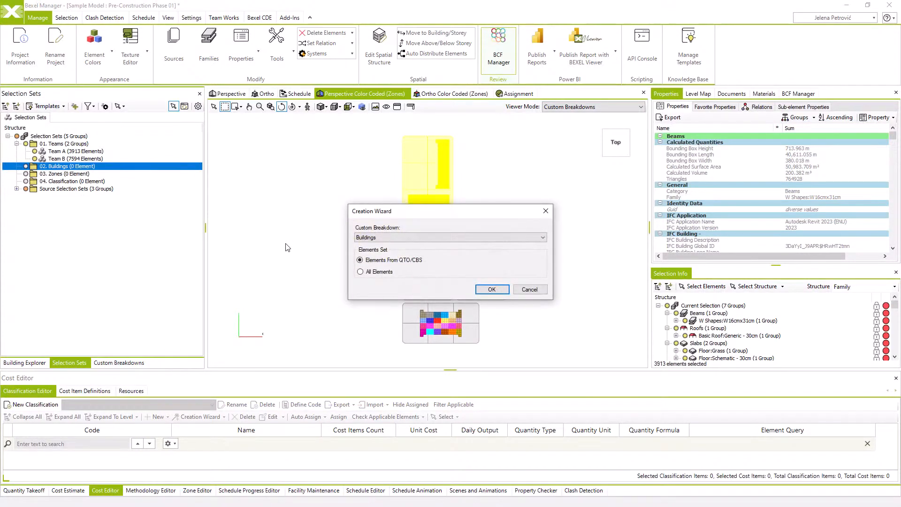
pyautogui.click(383, 238)
pyautogui.click(382, 238)
pyautogui.click(491, 290)
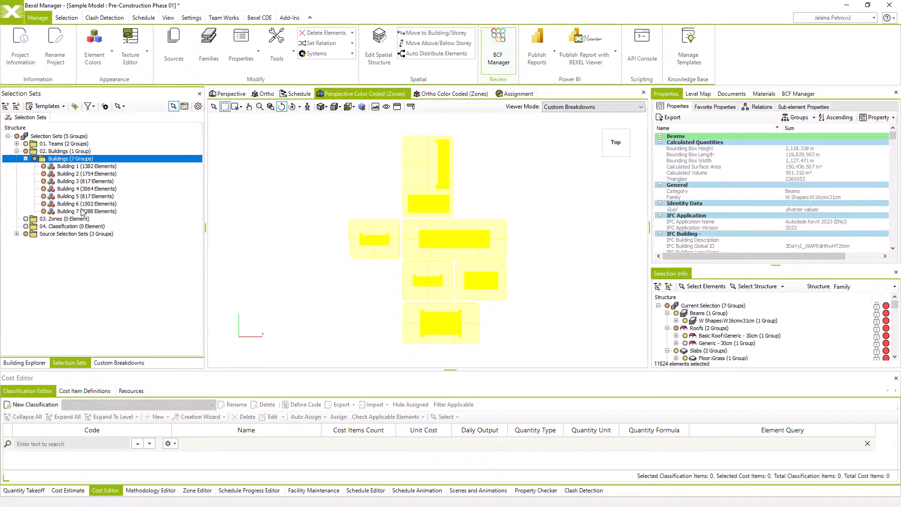
# Generate selection sets in the 03. Zones folder from the Zones custom breakdown using all elements
pyautogui.rightClick(60, 220)
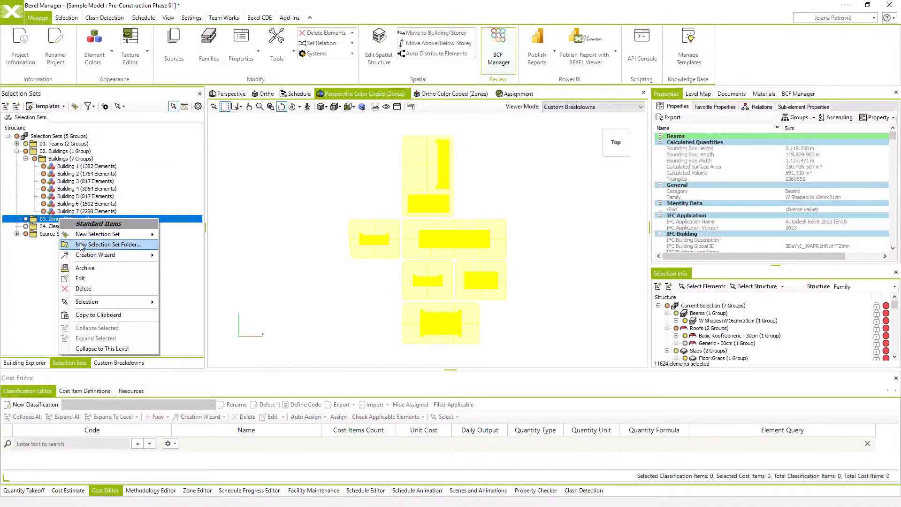
pyautogui.moveTo(95, 255)
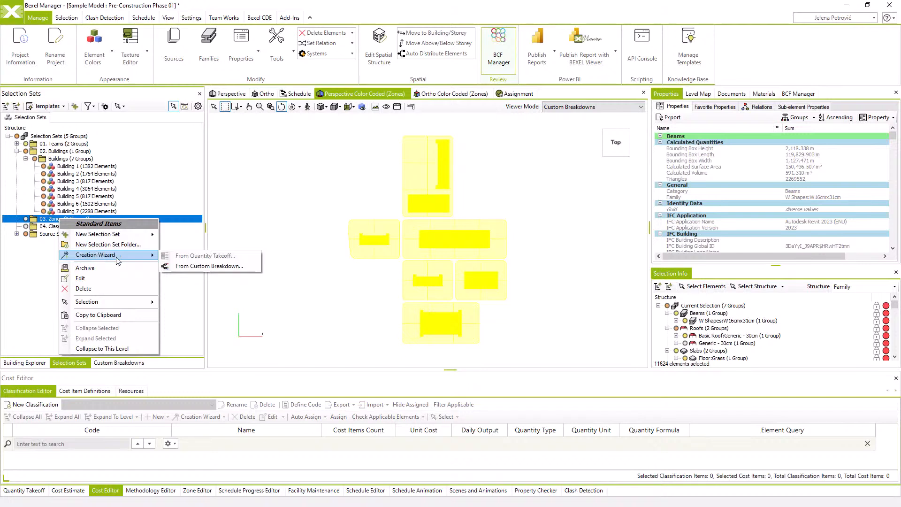
pyautogui.click(188, 268)
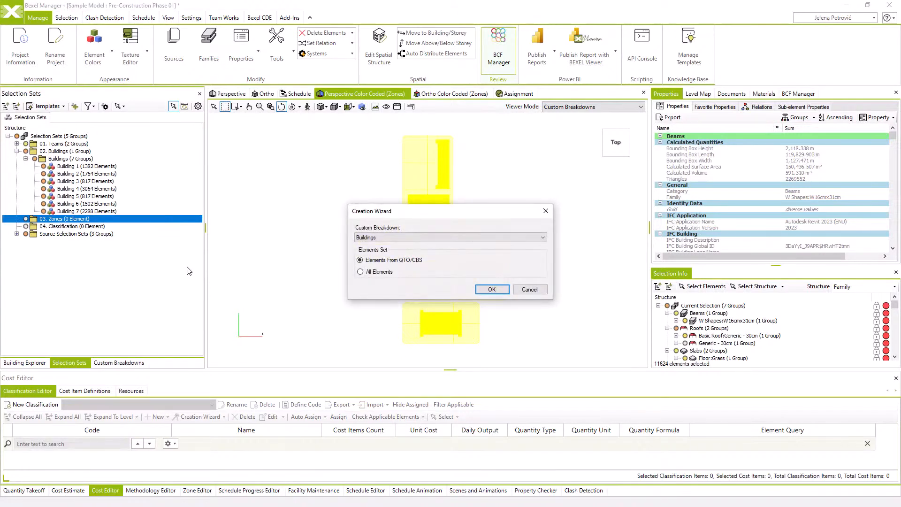
pyautogui.click(396, 238)
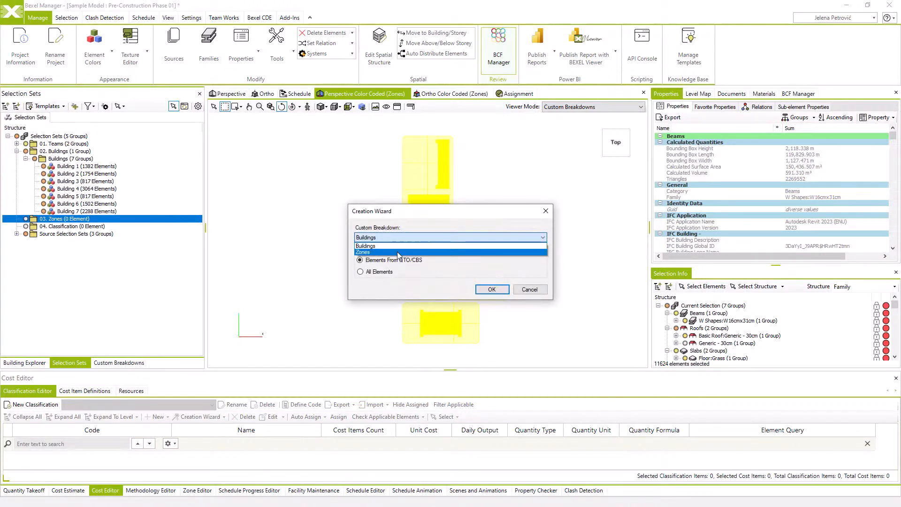
pyautogui.click(398, 252)
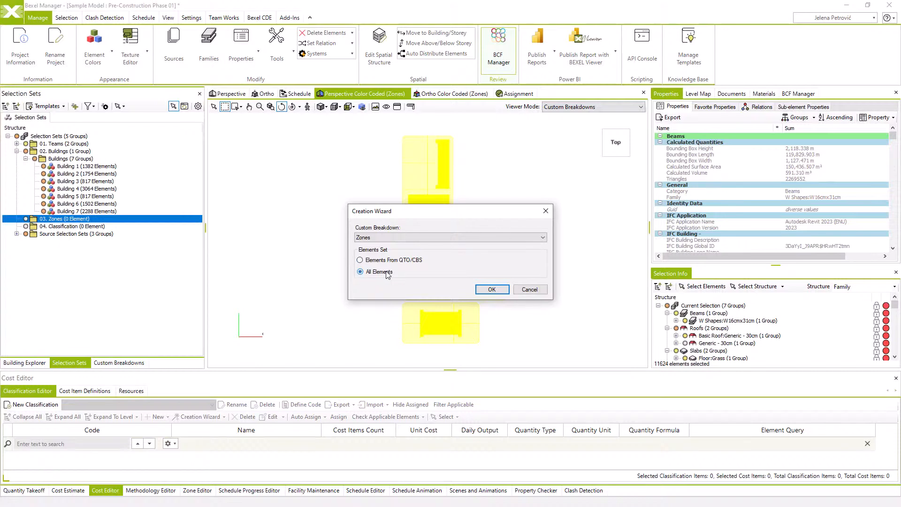
pyautogui.click(491, 290)
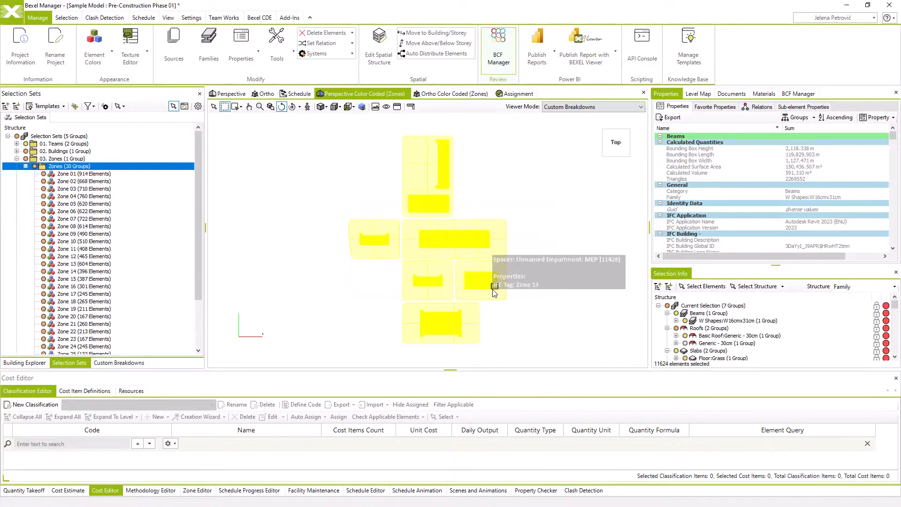
# Examine several of the generated building sets and the Zone 01 set by highlighting their elements in the model
pyautogui.click(17, 159)
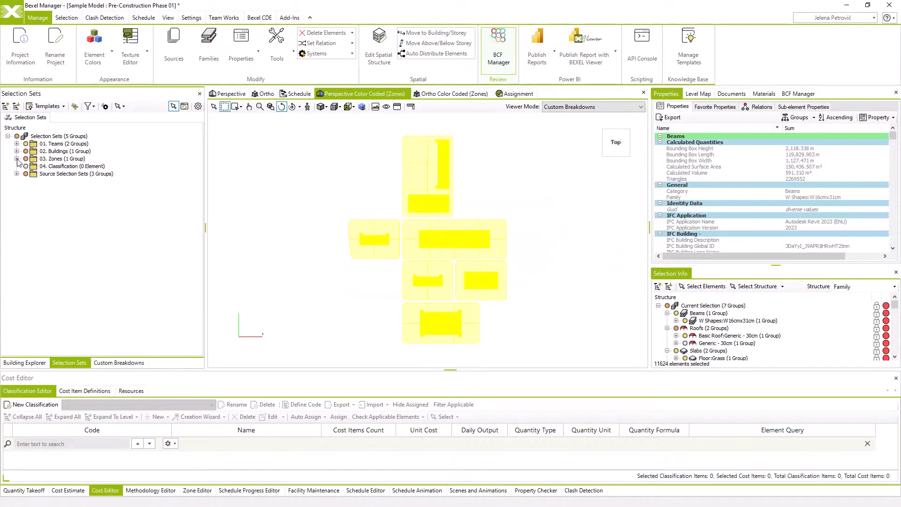
pyautogui.click(17, 151)
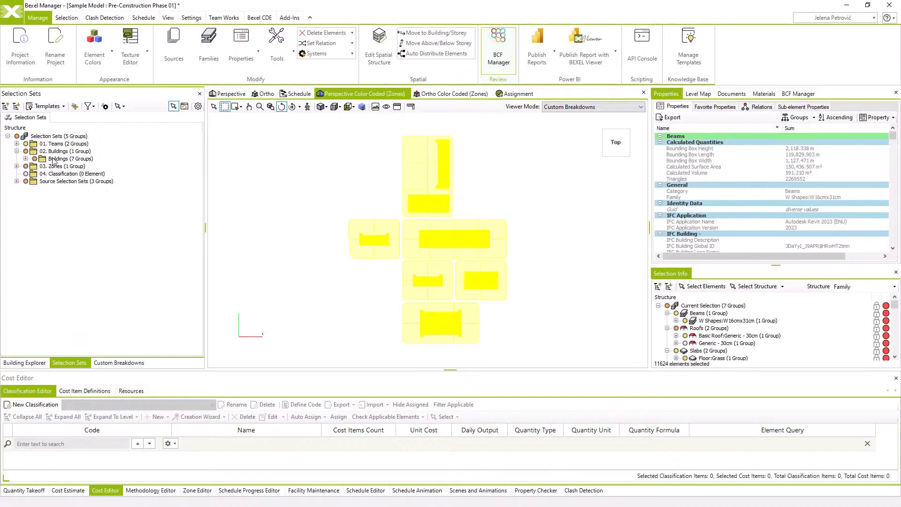
pyautogui.click(26, 159)
pyautogui.click(60, 167)
pyautogui.click(64, 176)
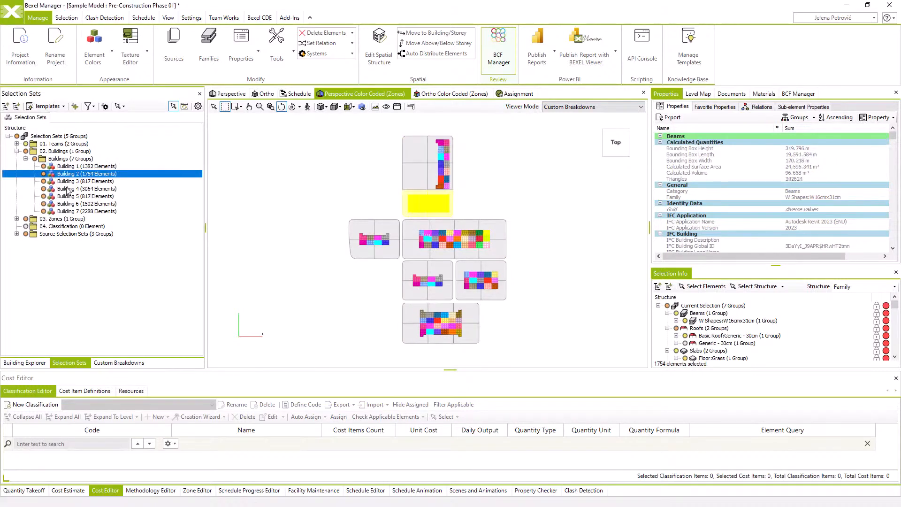
pyautogui.click(67, 189)
pyautogui.click(88, 196)
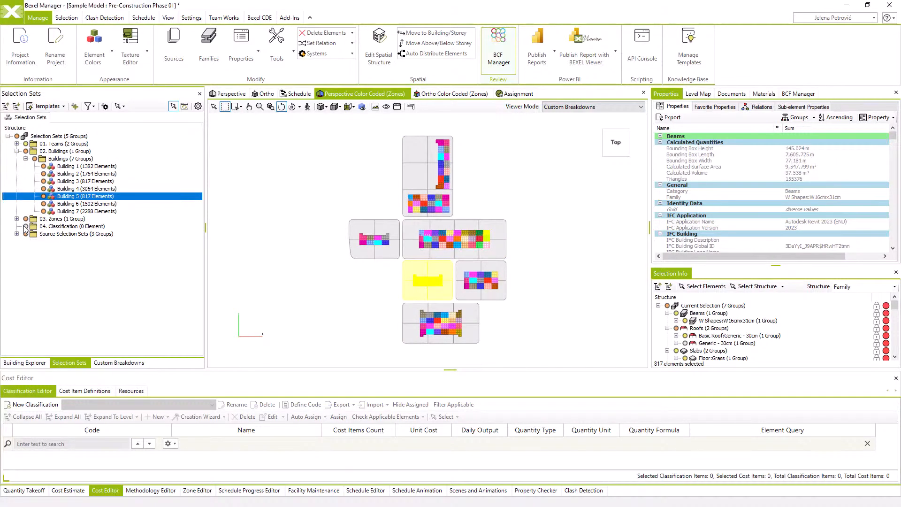
pyautogui.click(17, 219)
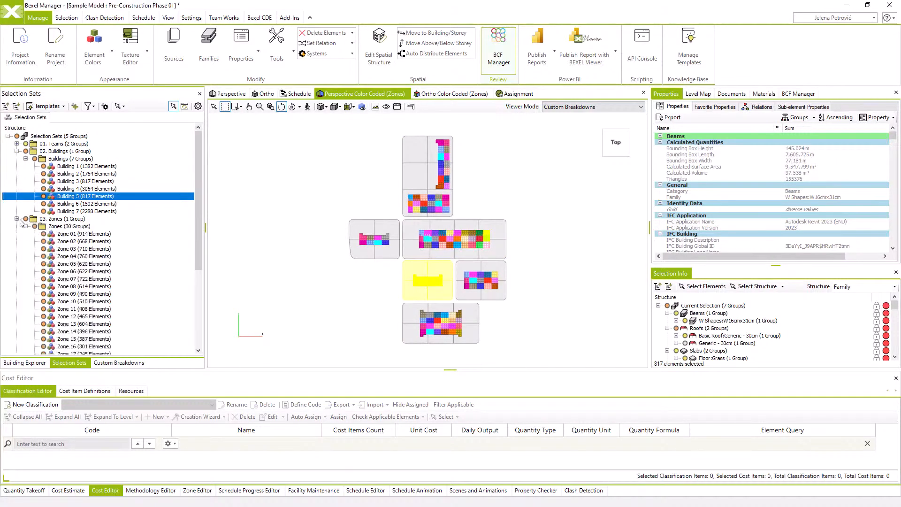
pyautogui.click(61, 234)
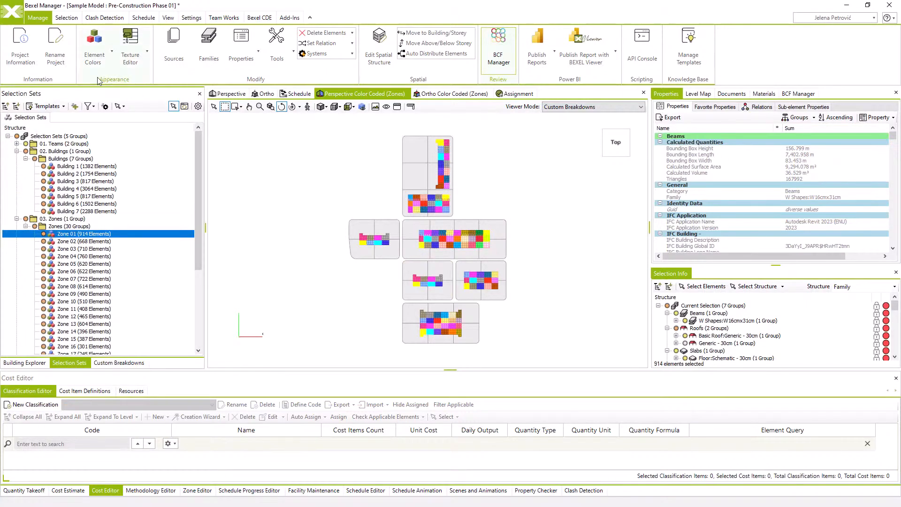
# In the selection set manager, move the Building 1 to Building 7 sets directly into the 02. Buildings folder
pyautogui.click(105, 106)
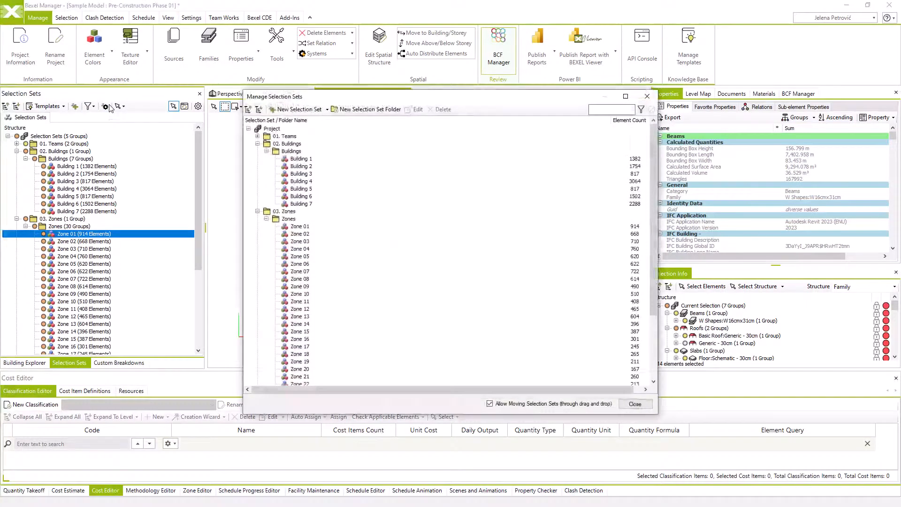
pyautogui.click(292, 152)
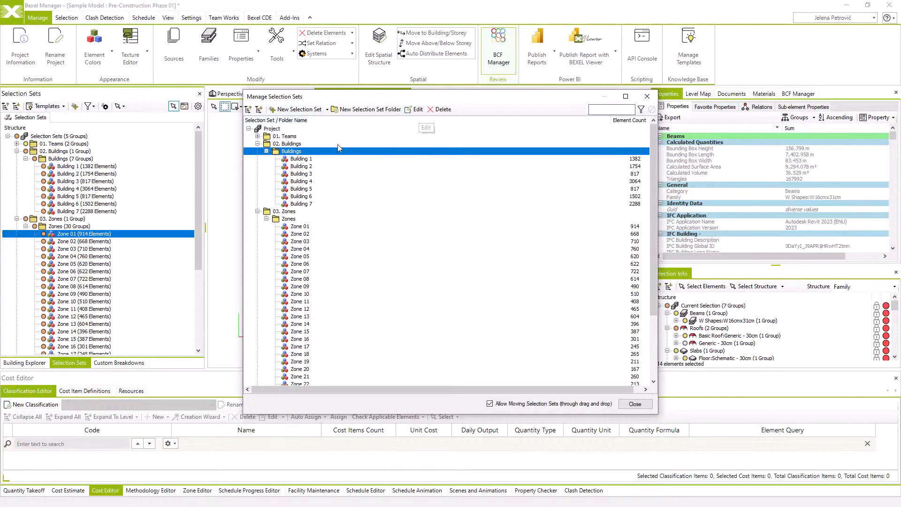
pyautogui.press('Down')
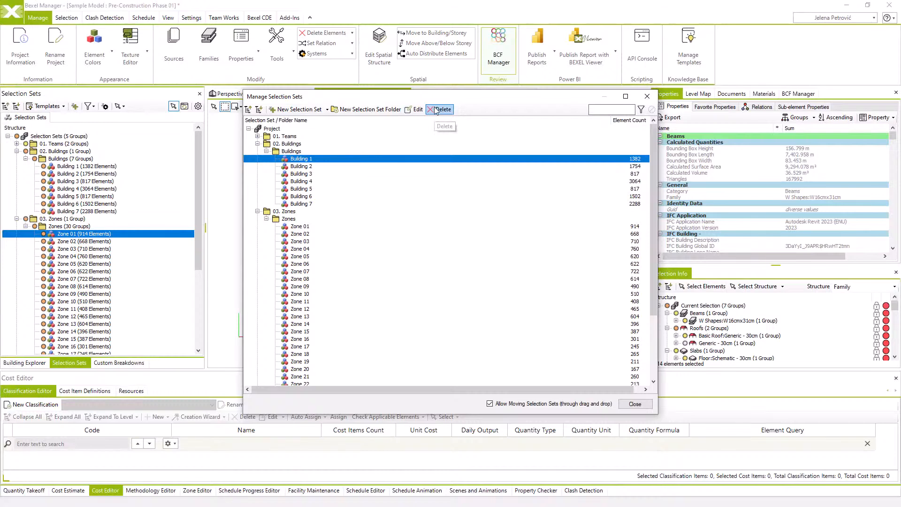
pyautogui.click(328, 110)
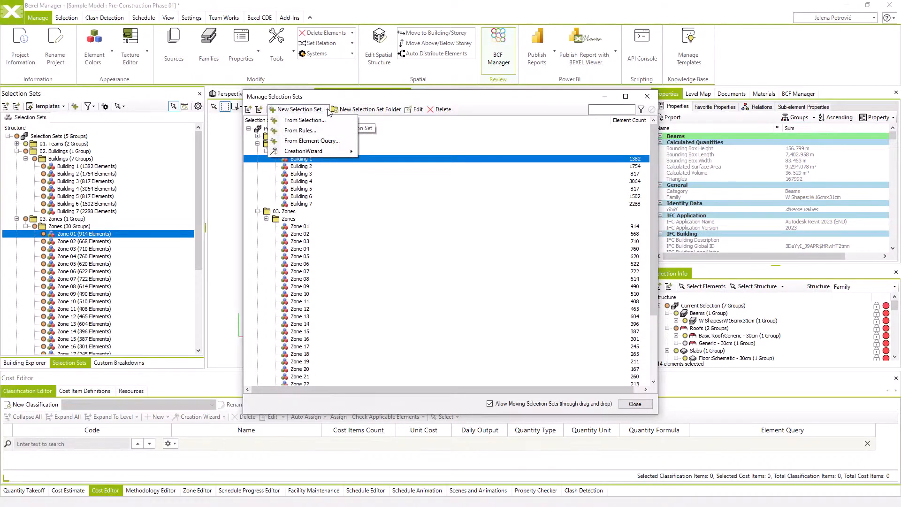
pyautogui.click(328, 95)
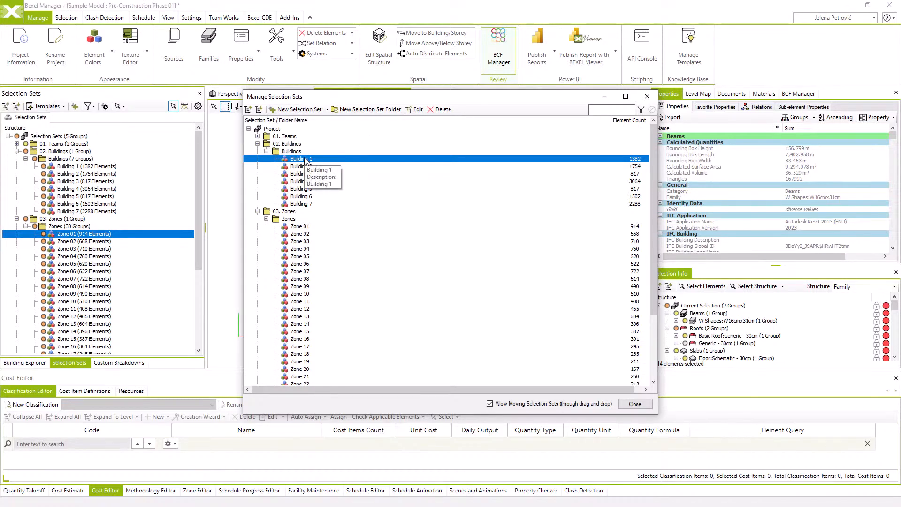
pyautogui.keyDown('shift'); pyautogui.click(301, 204); pyautogui.keyUp('shift')
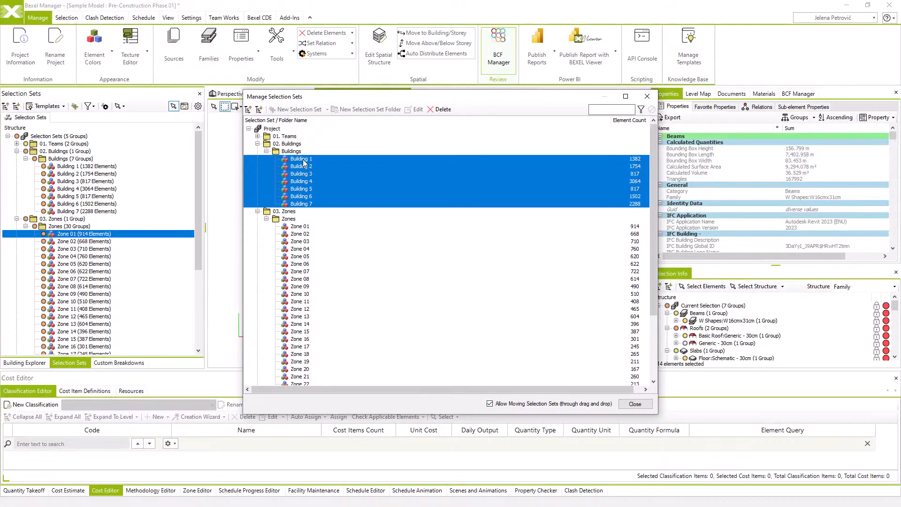
pyautogui.moveTo(303, 162); pyautogui.dragTo(293, 147)
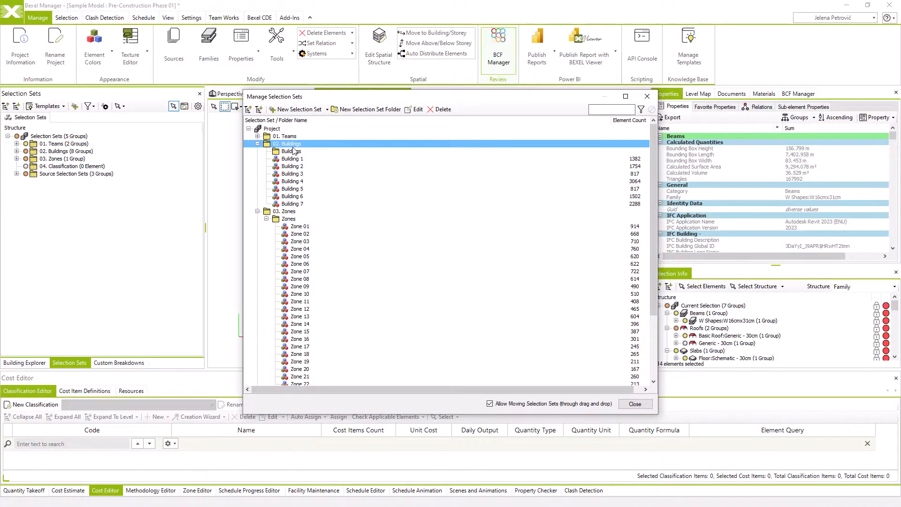
# Move the Zone 01 to Zone 30 selection sets out of the Zones subfolder directly into the 03. Zones folder
pyautogui.click(294, 228)
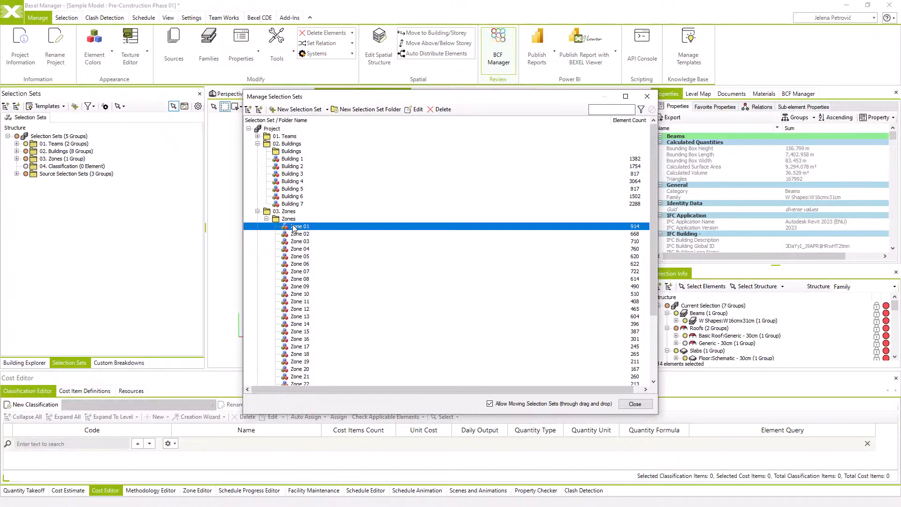
pyautogui.scroll(-4, 295, 277)
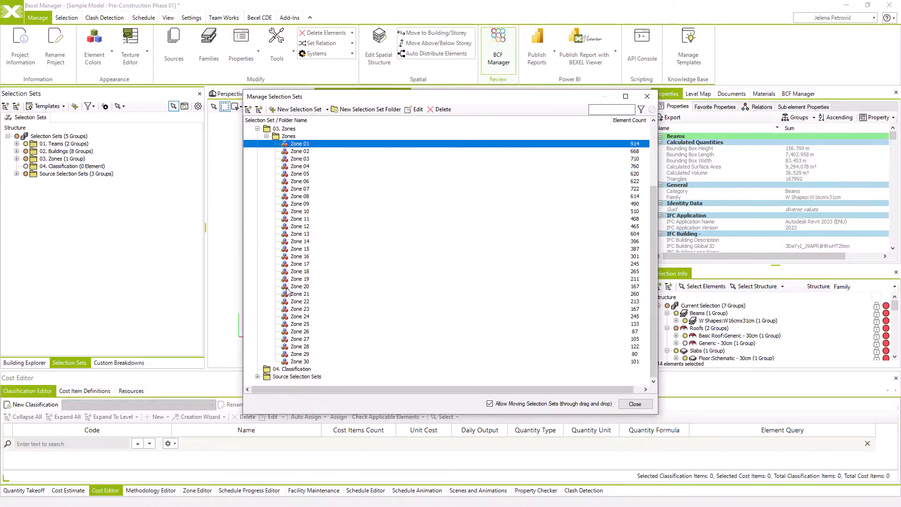
pyautogui.keyDown('shift'); pyautogui.click(305, 363); pyautogui.keyUp('shift')
pyautogui.scroll(4, 305, 234)
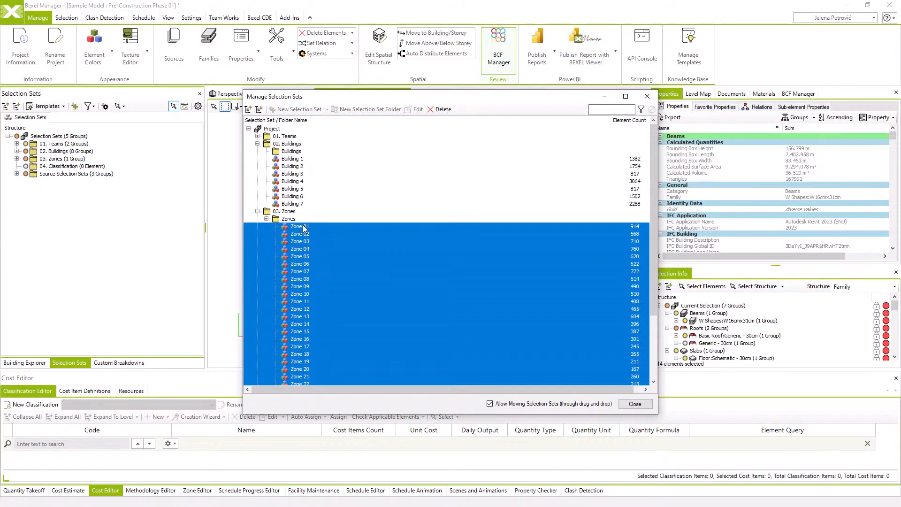
pyautogui.moveTo(303, 226); pyautogui.dragTo(293, 215)
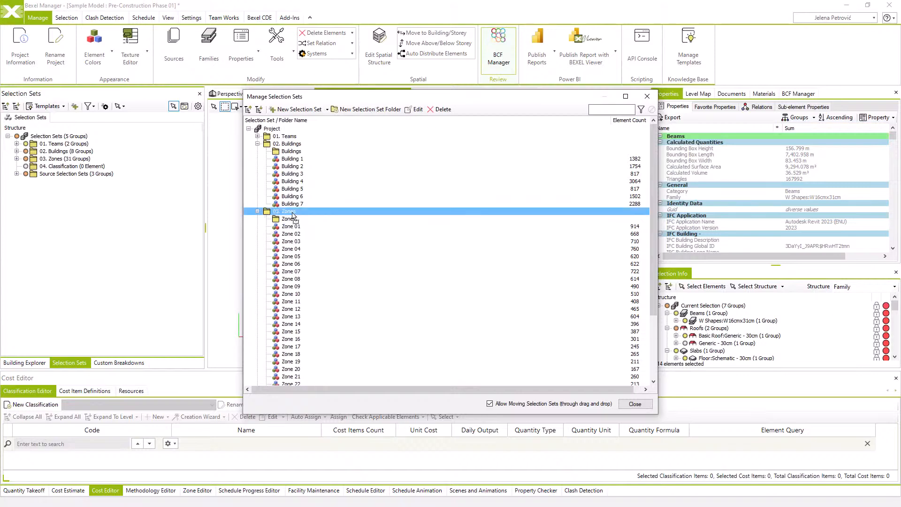
# Delete the empty Buildings and Zones subfolders, close the selection set manager and review the reorganized selection set tree
pyautogui.click(287, 152)
pyautogui.click(441, 109)
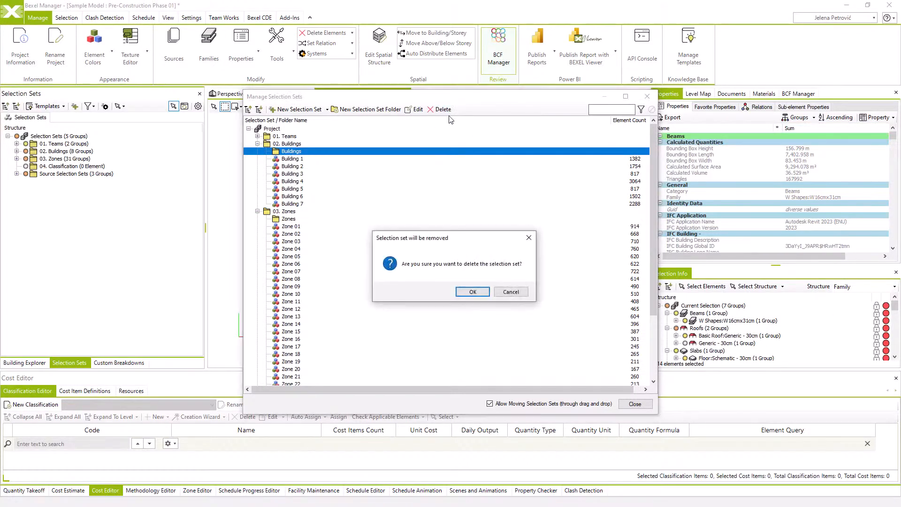
pyautogui.click(480, 292)
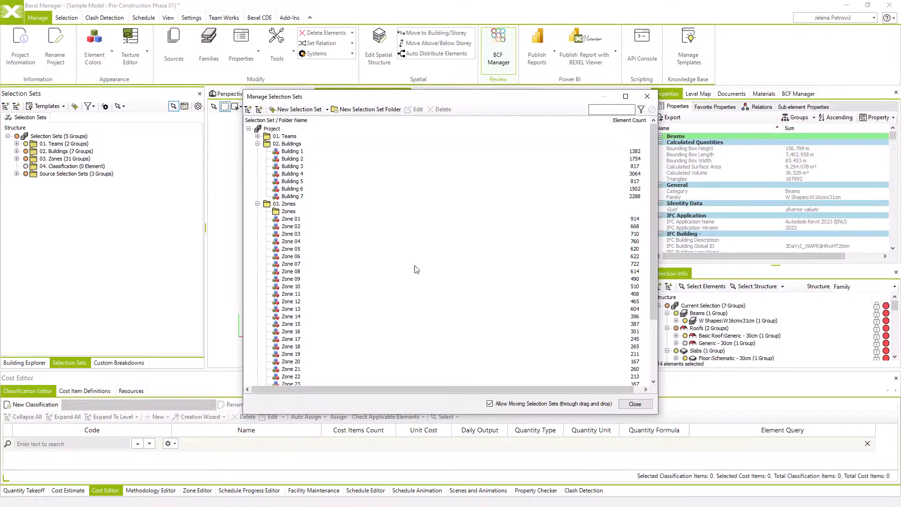
pyautogui.click(287, 212)
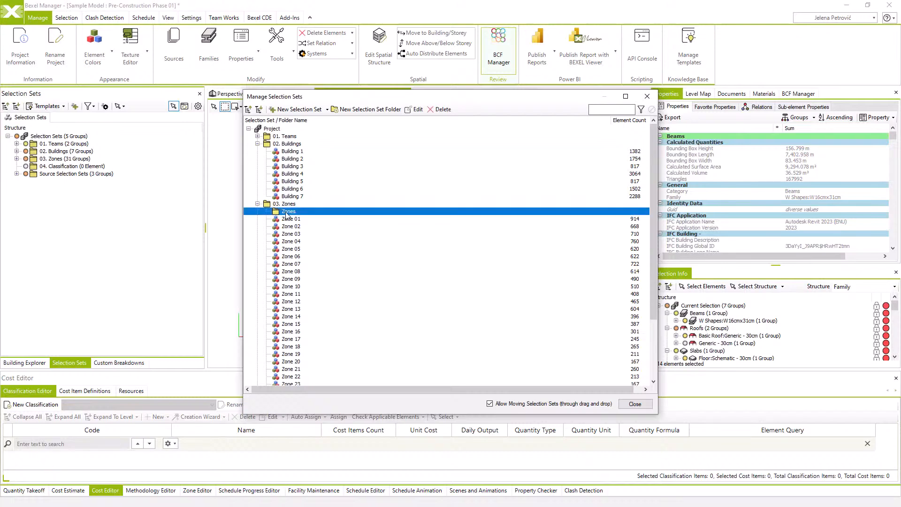
pyautogui.click(441, 109)
pyautogui.click(472, 292)
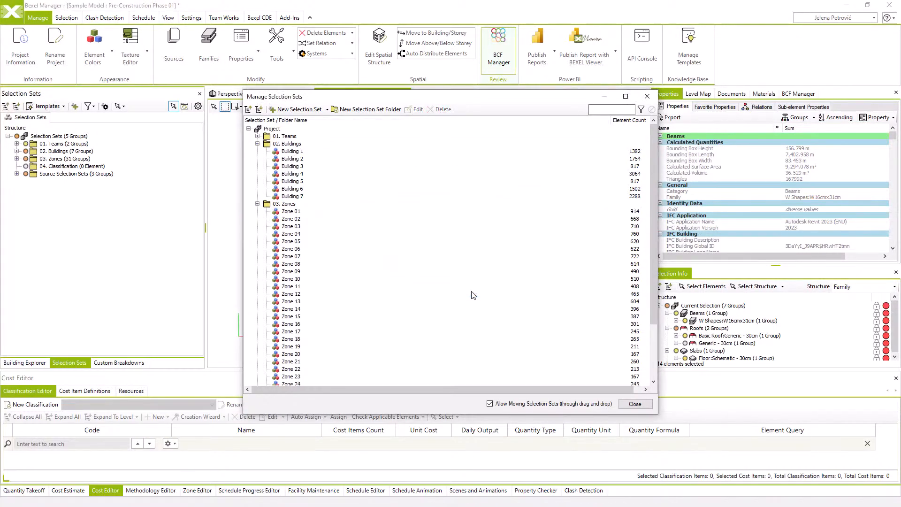
pyautogui.click(636, 404)
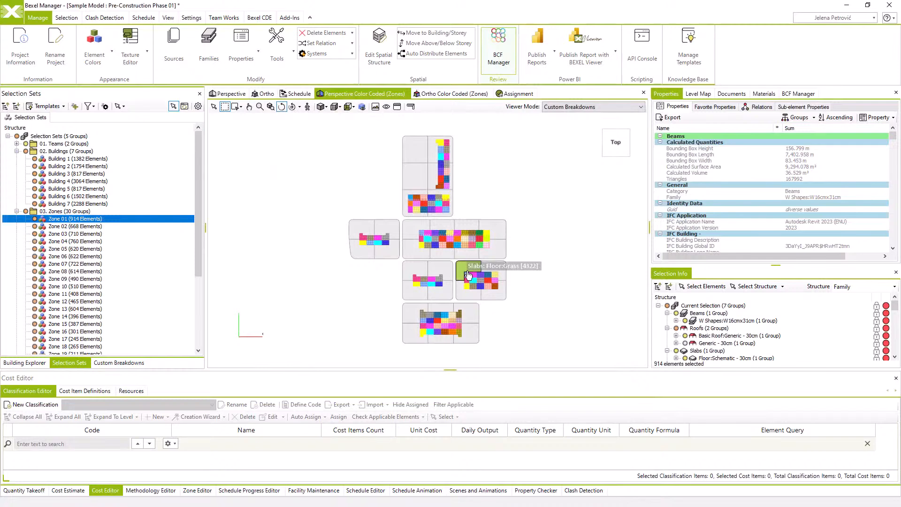
pyautogui.click(17, 144)
pyautogui.scroll(-1, 81, 190)
pyautogui.scroll(-4, 81, 192)
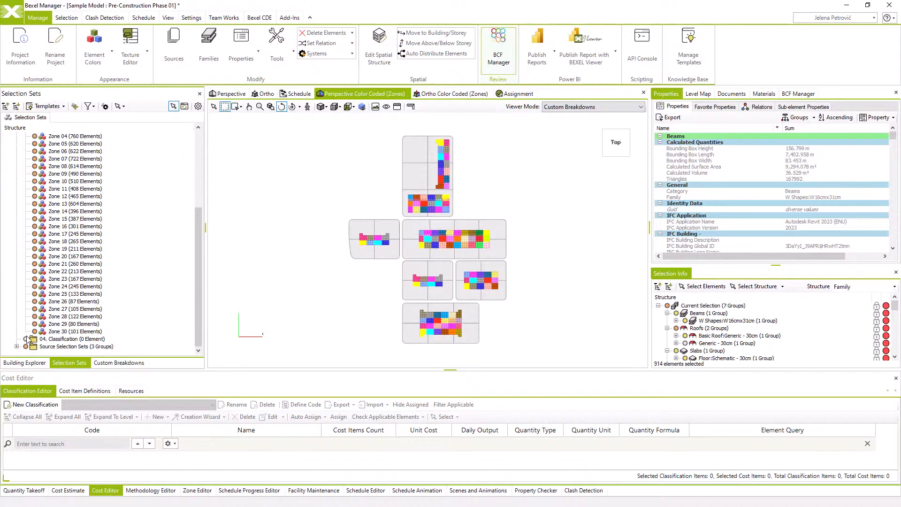
# Inspect the color-coded zones model from an angled view and switch to the Perspective view of the site
pyautogui.click(60, 340)
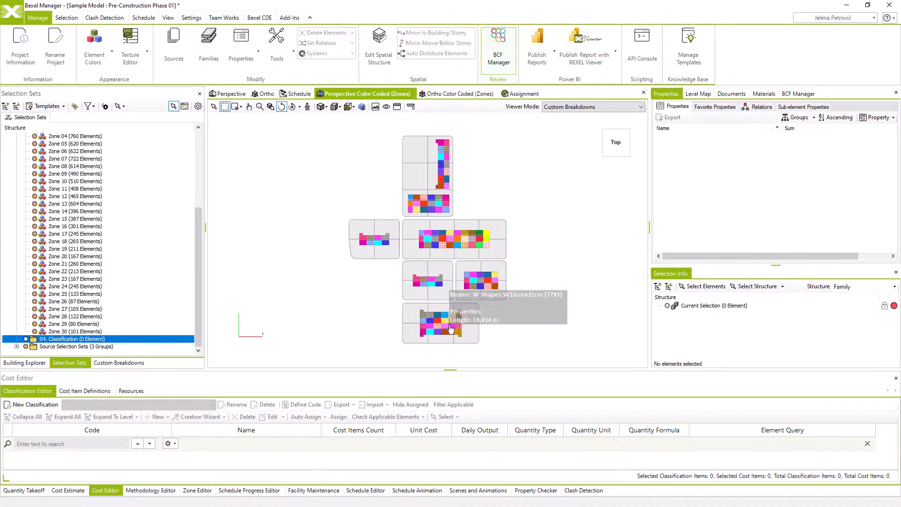
pyautogui.click(451, 303)
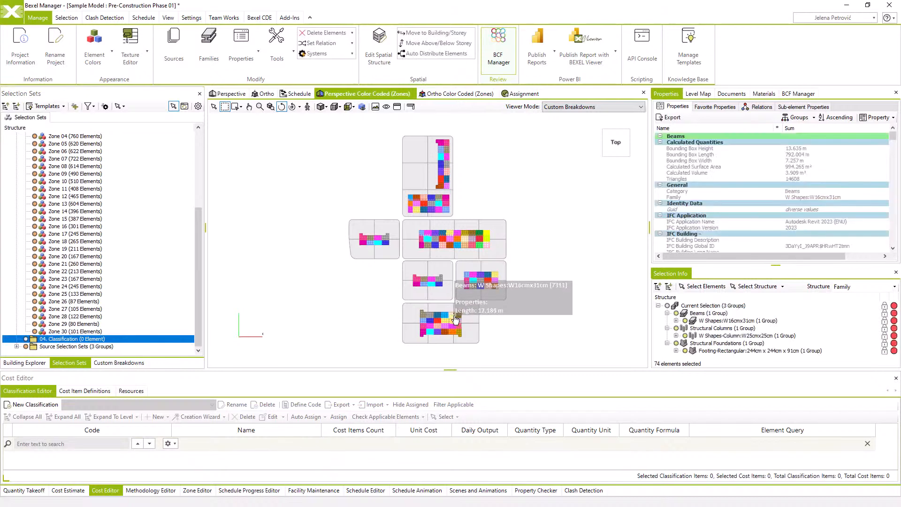
pyautogui.click(214, 107)
pyautogui.moveTo(512, 348); pyautogui.dragTo(526, 324)
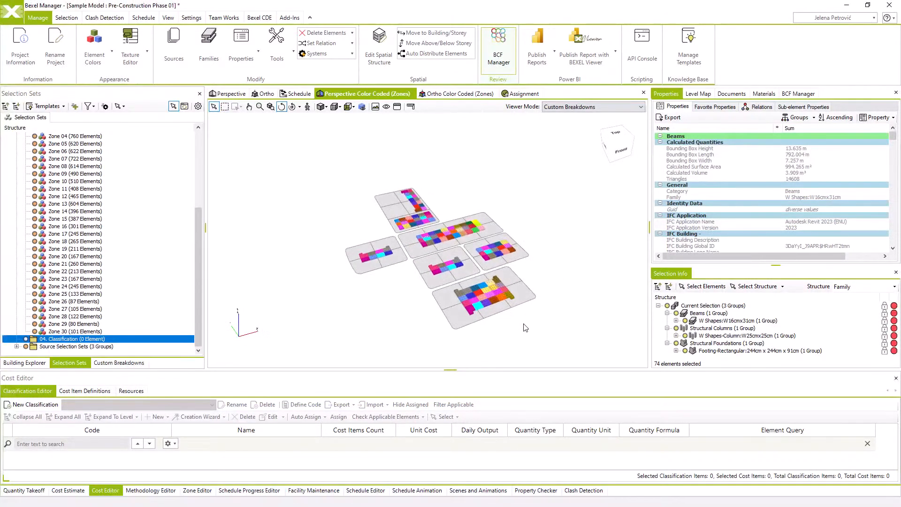
pyautogui.scroll(3, 510, 302)
pyautogui.moveTo(505, 298); pyautogui.dragTo(559, 331, button='middle')
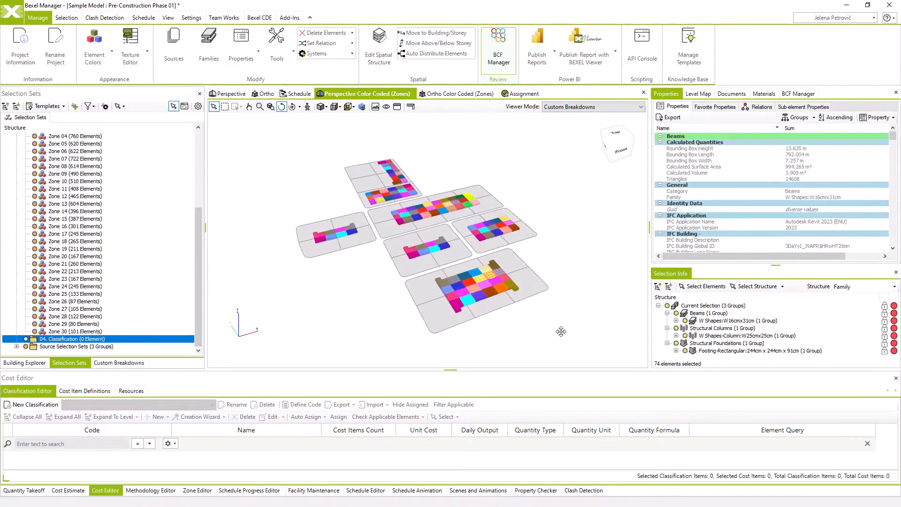
pyautogui.click(230, 94)
pyautogui.moveTo(305, 181); pyautogui.dragTo(328, 184)
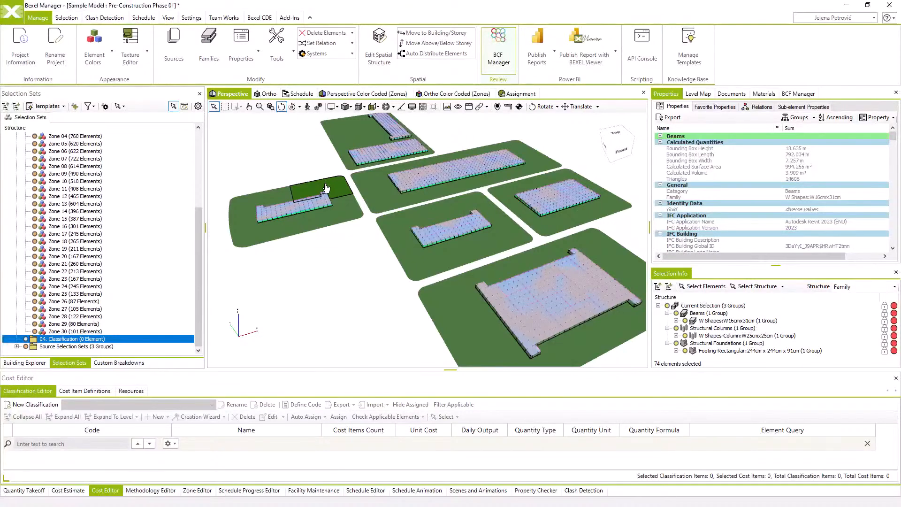
# Create a selection set folder named Core and Shell inside the 04. Classification folder
pyautogui.rightClick(73, 343)
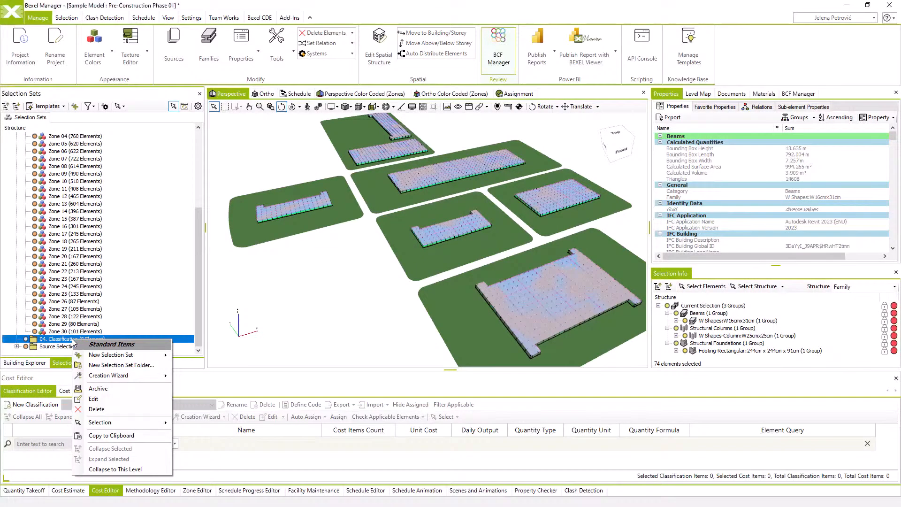
pyautogui.click(103, 367)
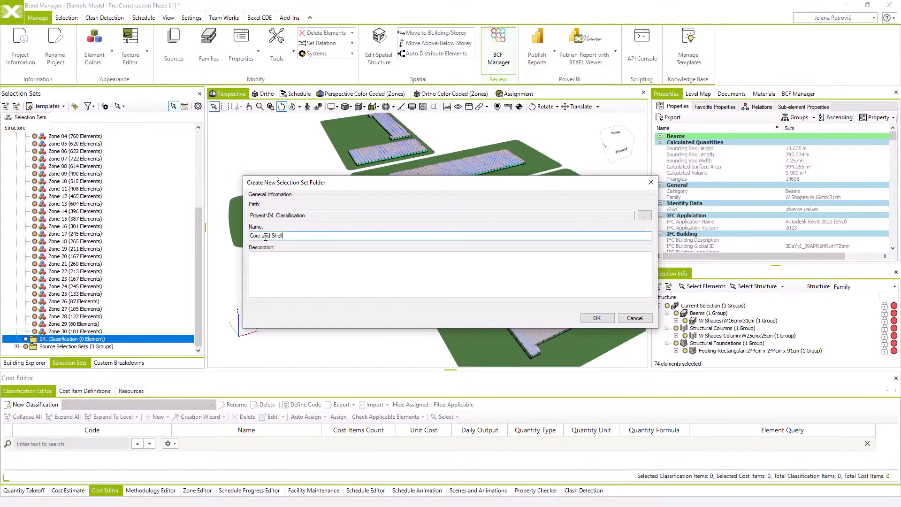
pyautogui.click(597, 318)
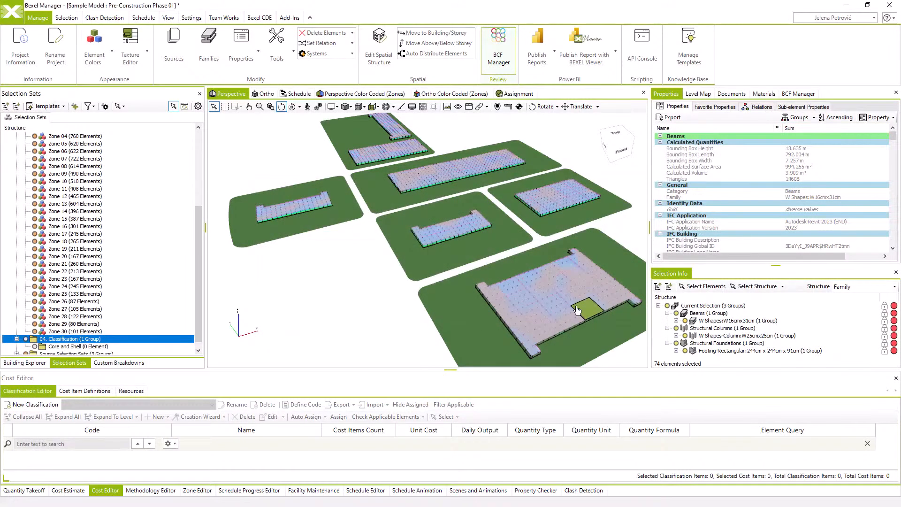
# Select the Floor:Schematic - 30cm slabs in the building explorer and examine their IFC Entity and Reference properties
pyautogui.click(27, 363)
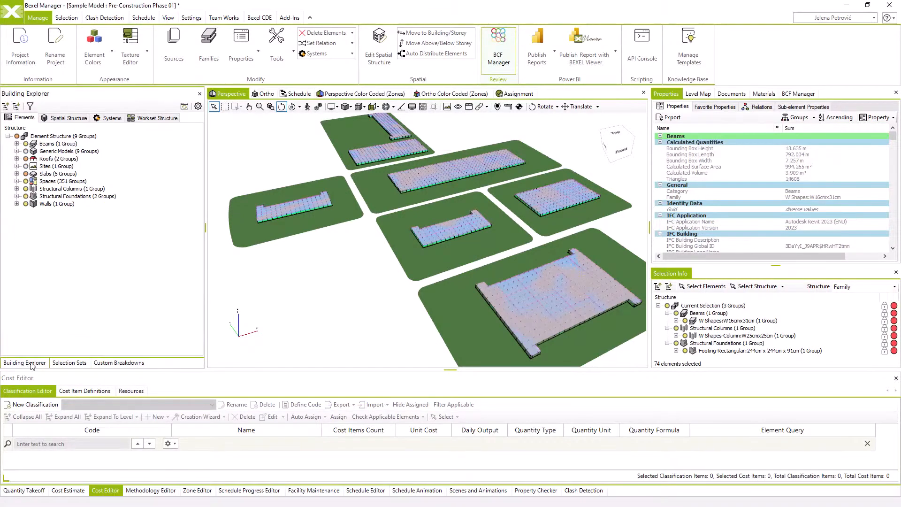
pyautogui.click(18, 173)
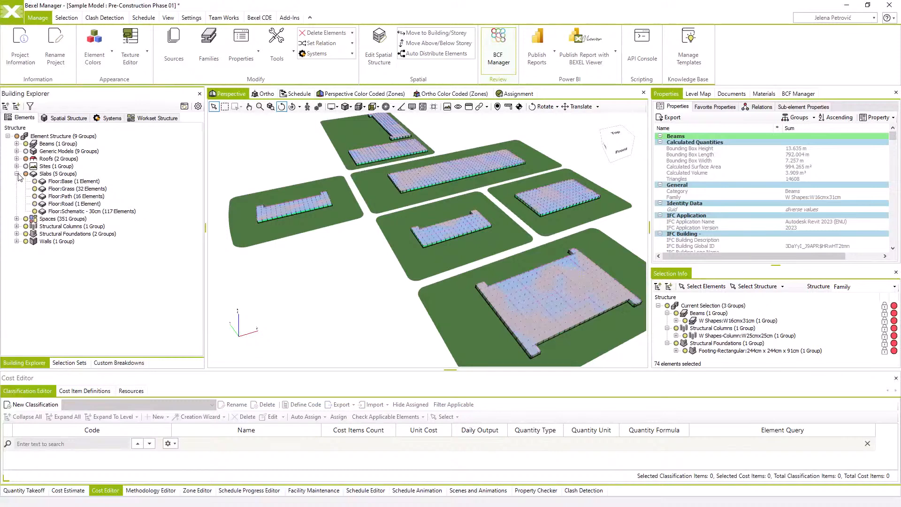
pyautogui.click(61, 211)
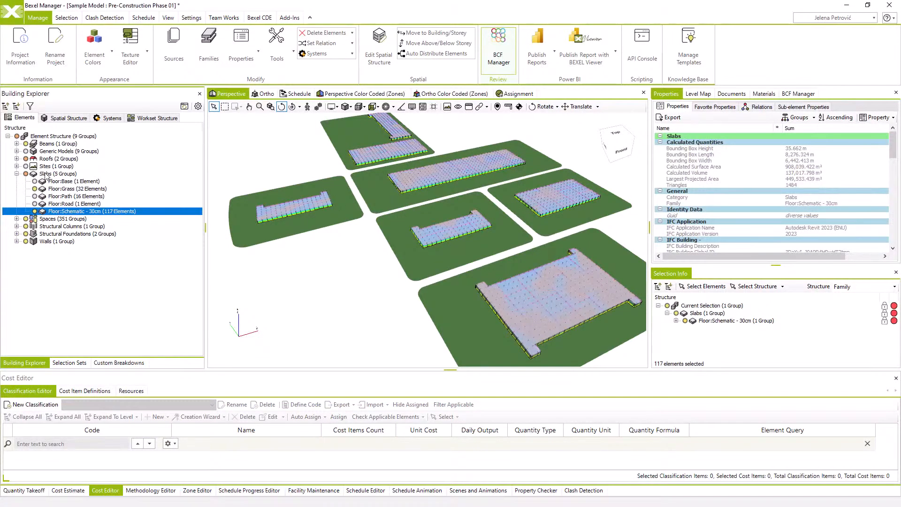
pyautogui.scroll(-8, 704, 188)
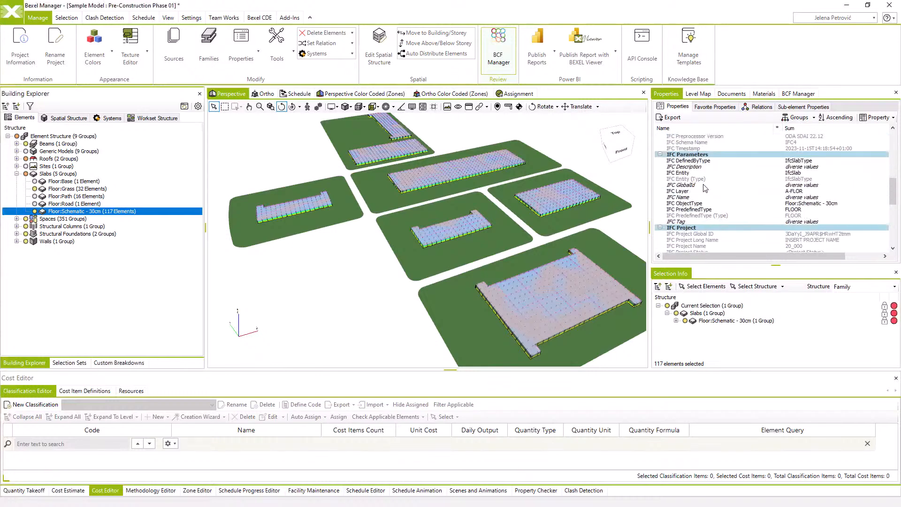
pyautogui.scroll(1, 704, 174)
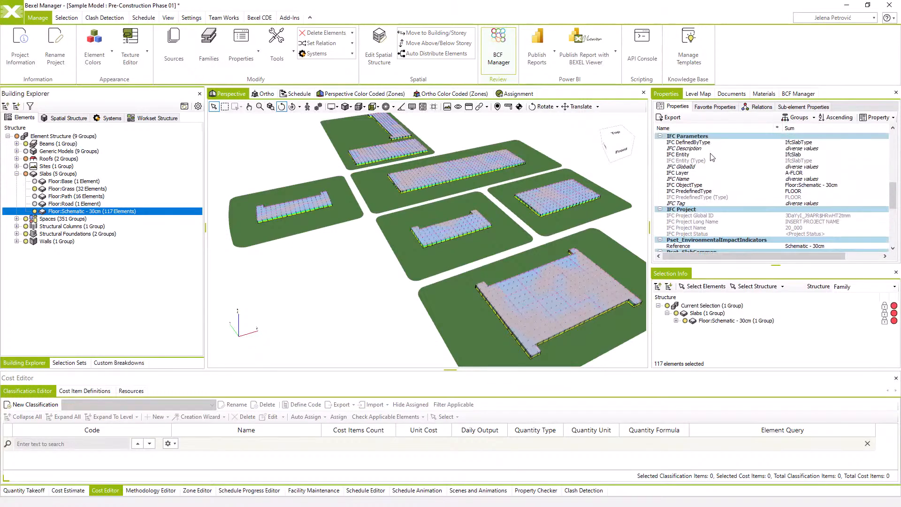
pyautogui.click(711, 155)
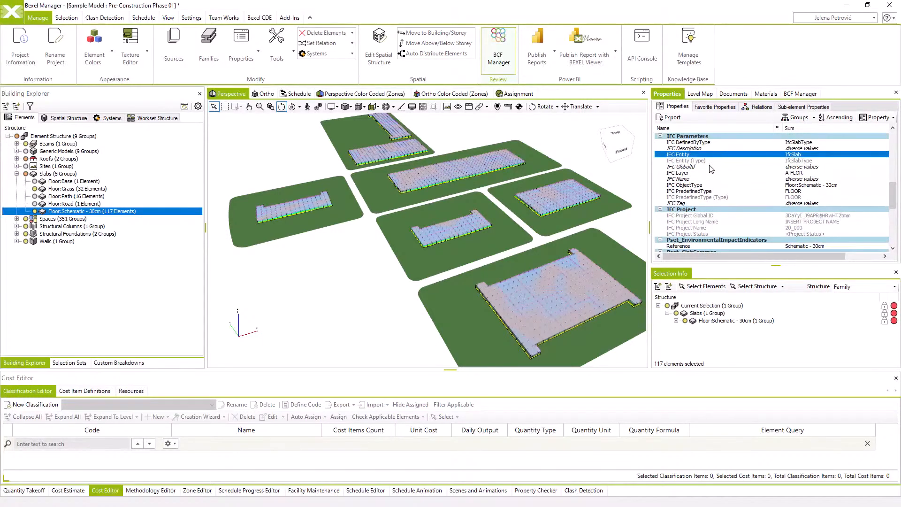
pyautogui.scroll(-4, 711, 170)
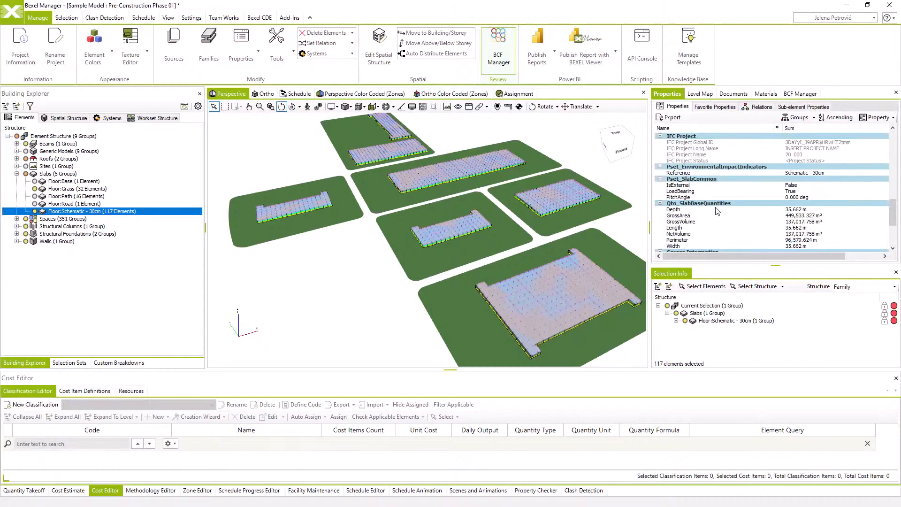
pyautogui.click(711, 173)
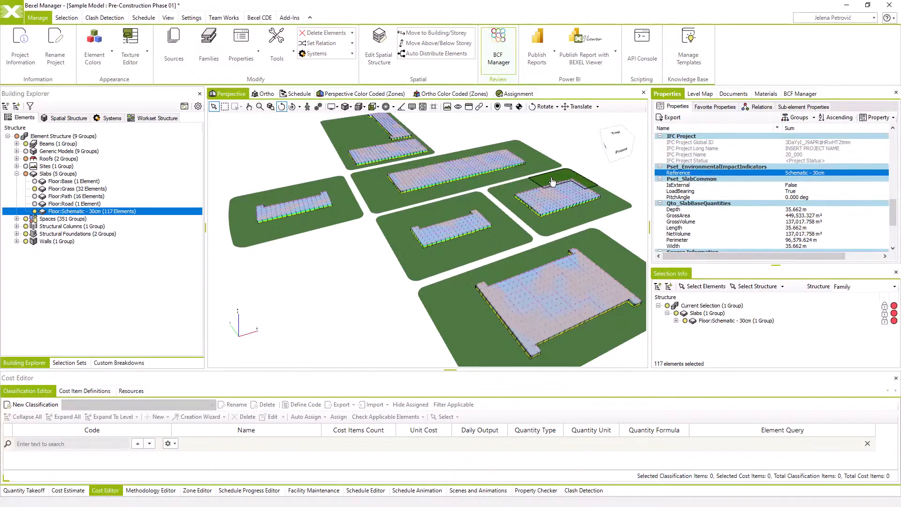
# Start a query-based selection set in the Core and Shell folder with a property value condition of IFC Entity equal to ifcSlab
pyautogui.click(79, 364)
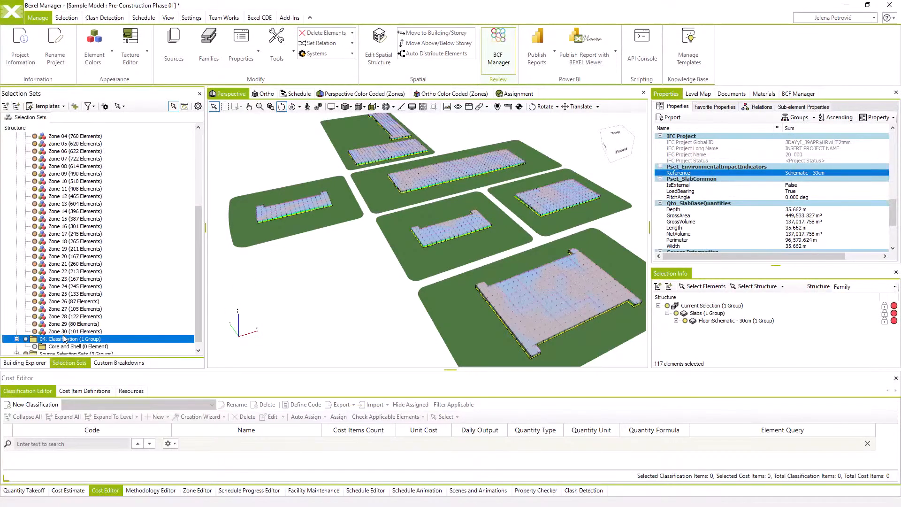
pyautogui.rightClick(65, 347)
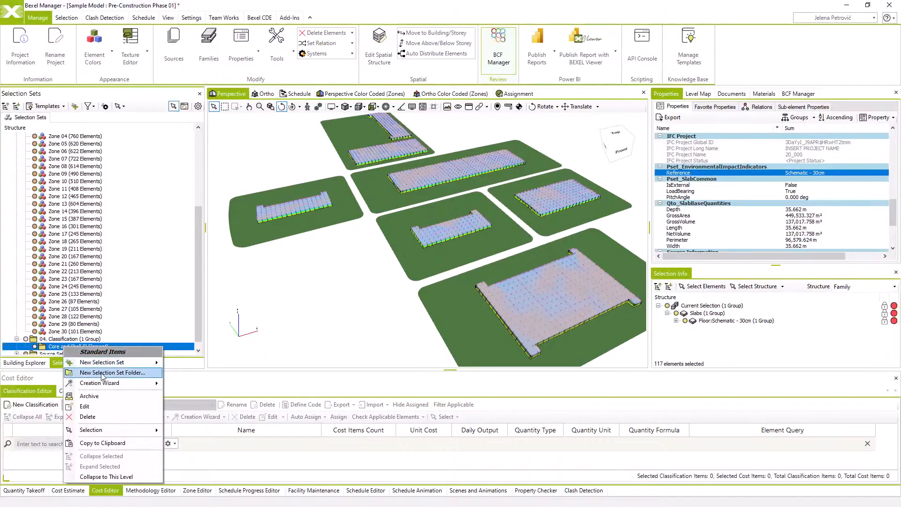
pyautogui.moveTo(111, 366)
pyautogui.click(208, 384)
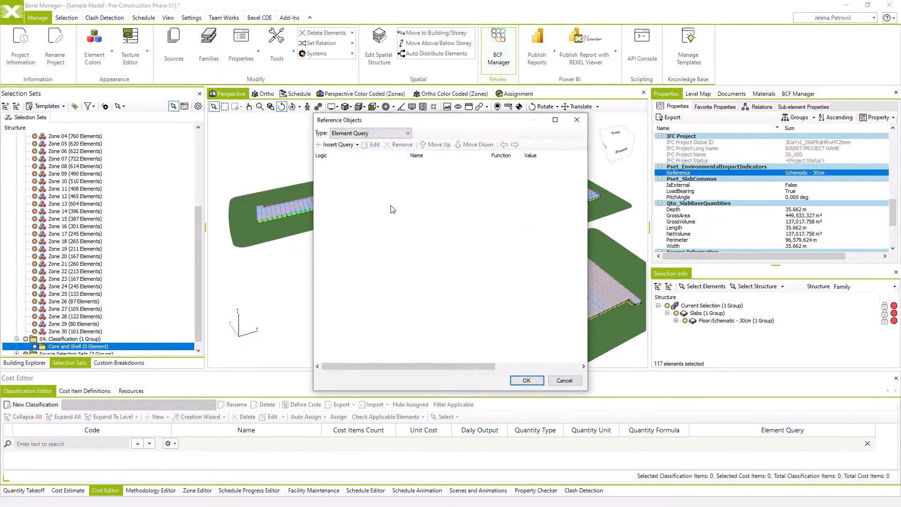
pyautogui.click(356, 145)
pyautogui.click(352, 197)
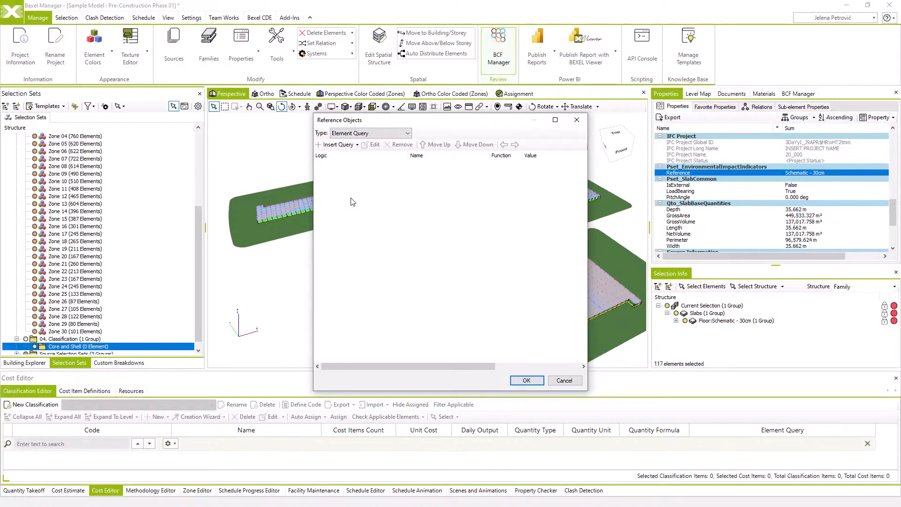
pyautogui.write('ifc entity')
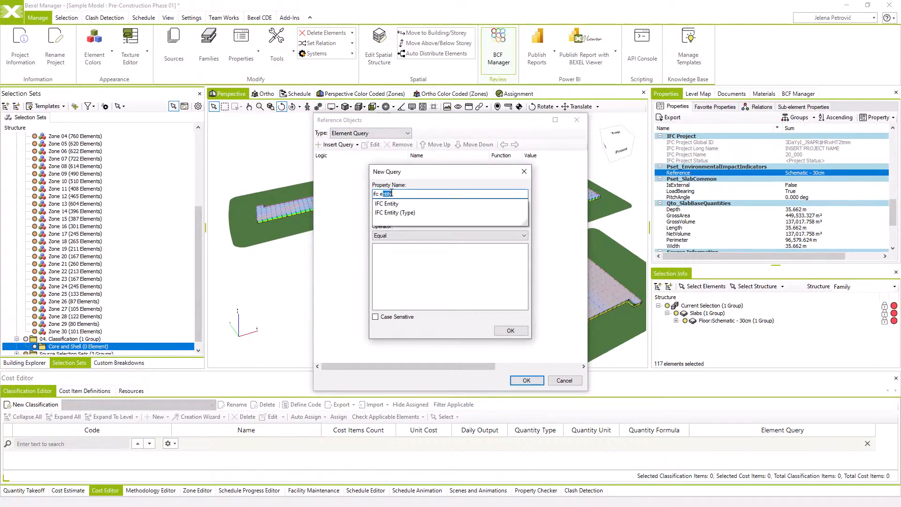
pyautogui.click(404, 204)
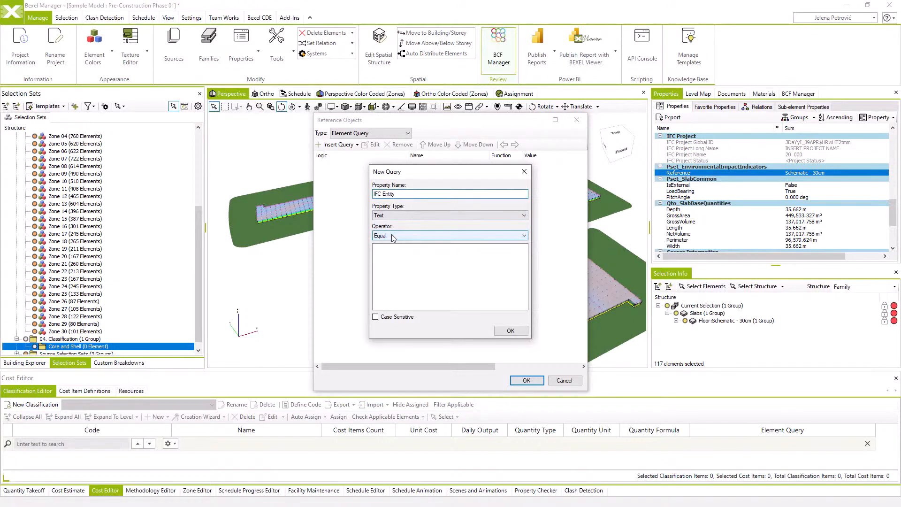
pyautogui.click(392, 252)
pyautogui.write('ifcSlab')
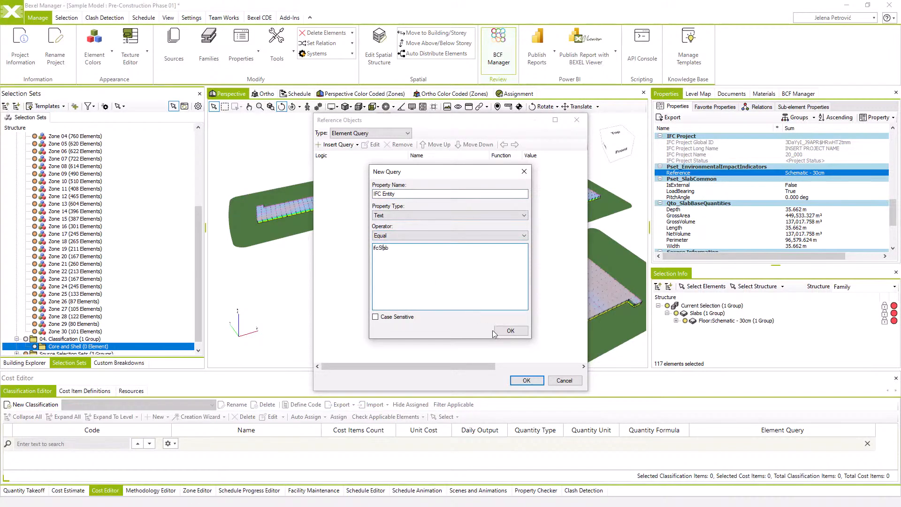
pyautogui.click(509, 331)
# Add a second property value condition of Reference equal to Schematic - 30cm and accept the element query
pyautogui.click(338, 145)
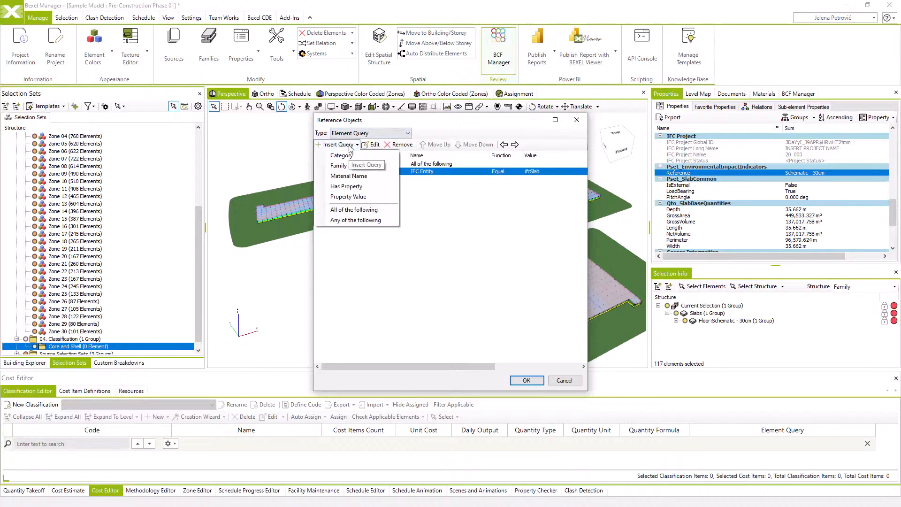
pyautogui.click(354, 196)
pyautogui.write('Reference')
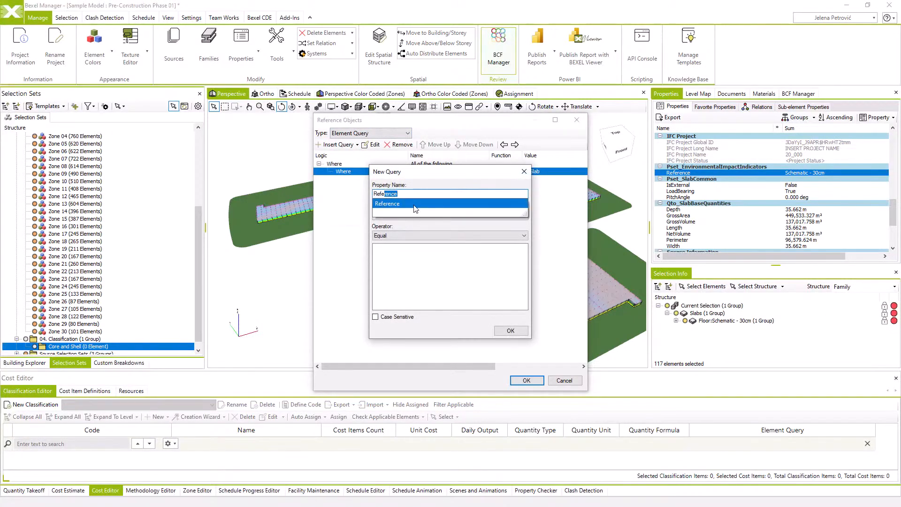
pyautogui.click(433, 205)
pyautogui.click(411, 252)
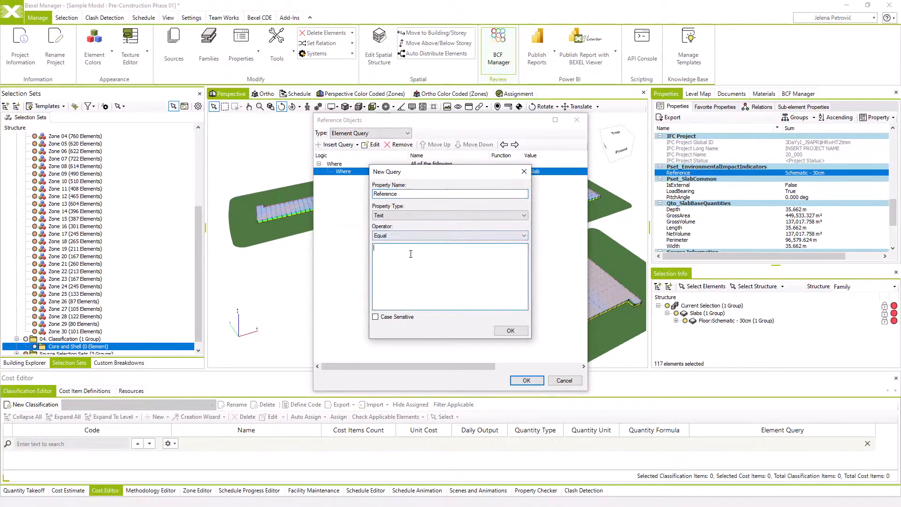
pyautogui.write('Schematic - 30cm')
pyautogui.click(510, 330)
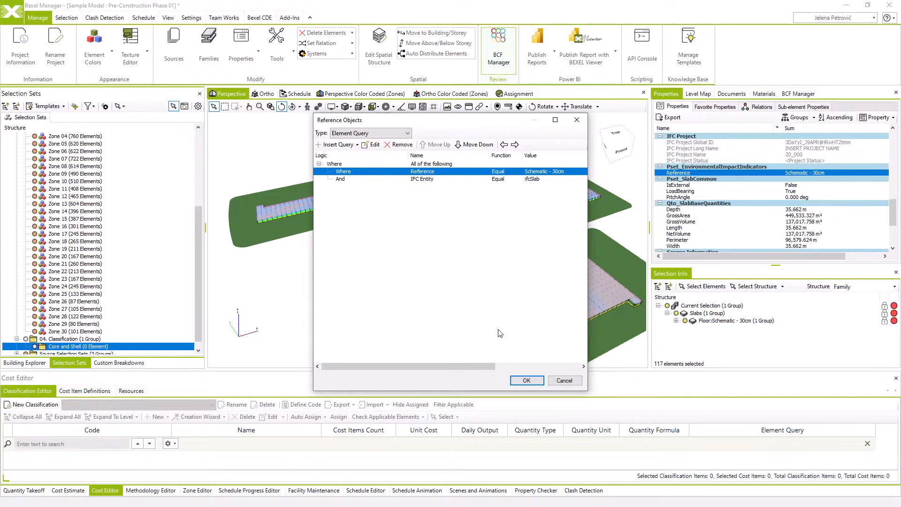
pyautogui.click(526, 380)
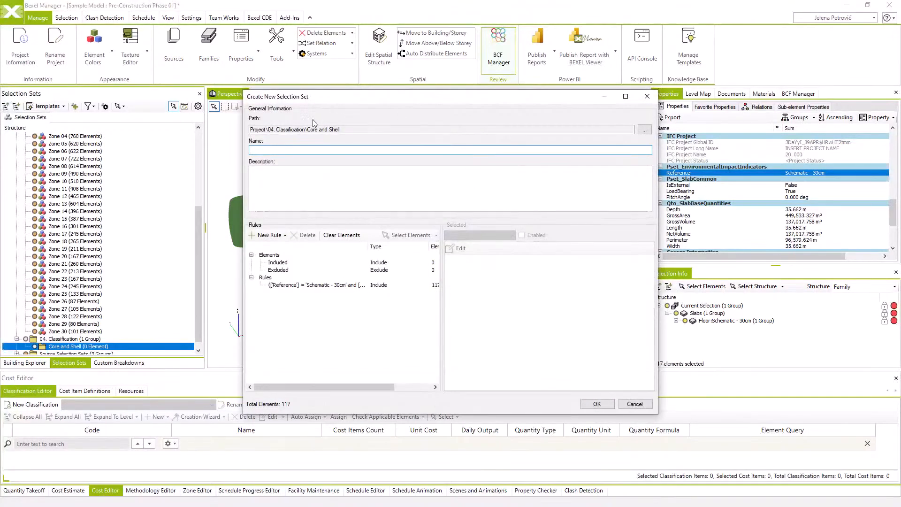
# Name the new selection set Slab On Ground, check its inclusion rule and create the set
pyautogui.write('Slab On')
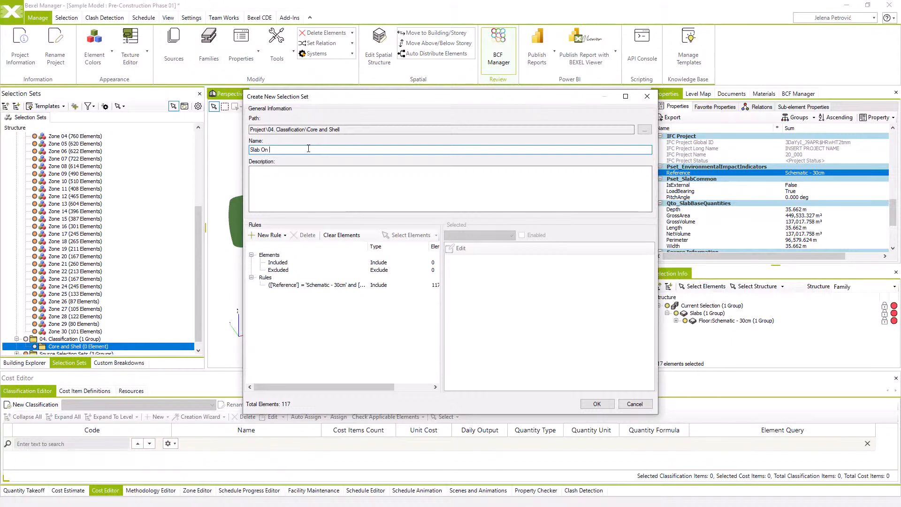
pyautogui.write(' Ground')
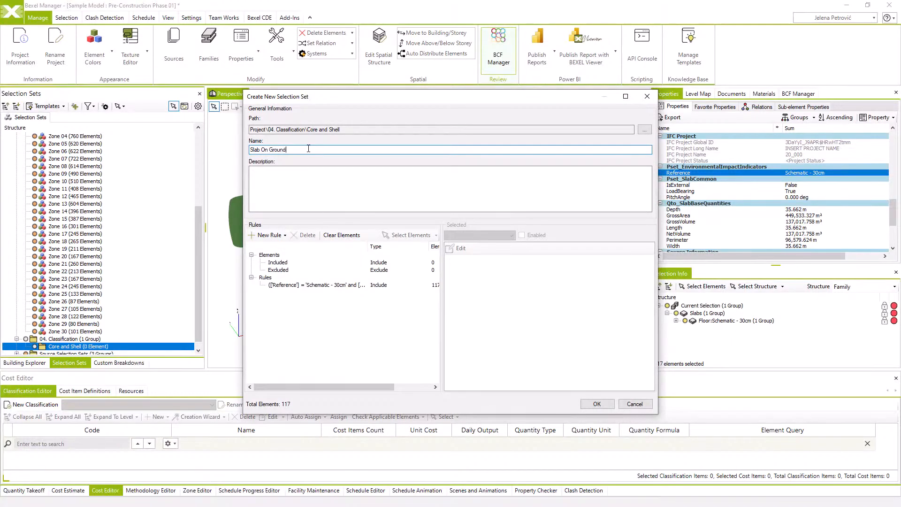
pyautogui.click(283, 287)
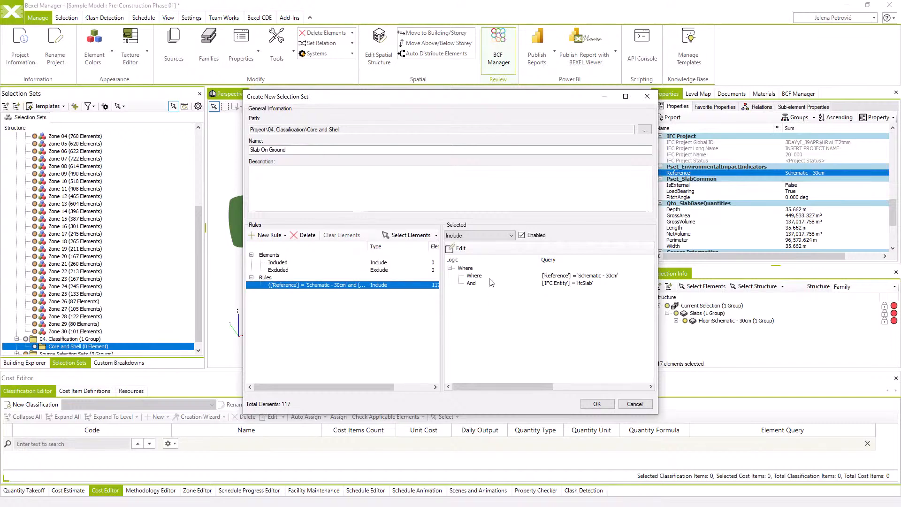
pyautogui.click(595, 404)
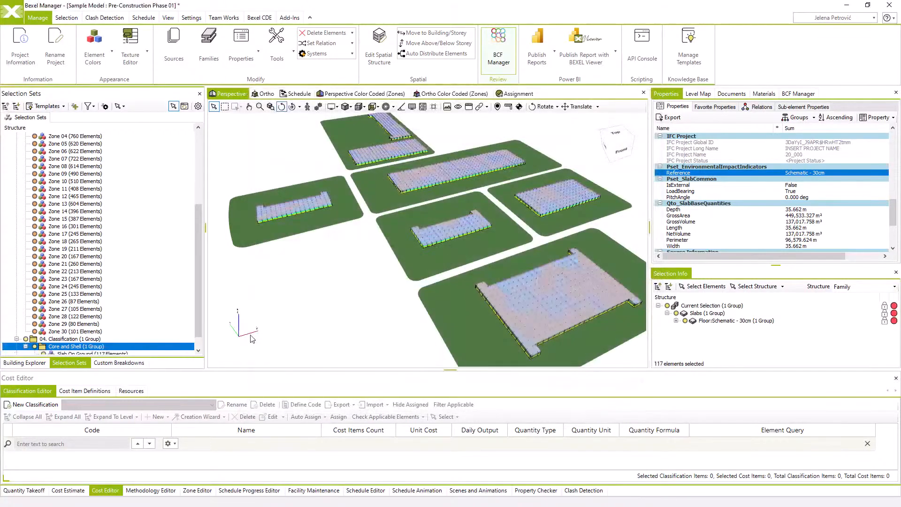
# Check the Slab On Ground set by viewing its elements alone in the model and restore the previous visibility
pyautogui.scroll(-1, 103, 329)
pyautogui.click(71, 339)
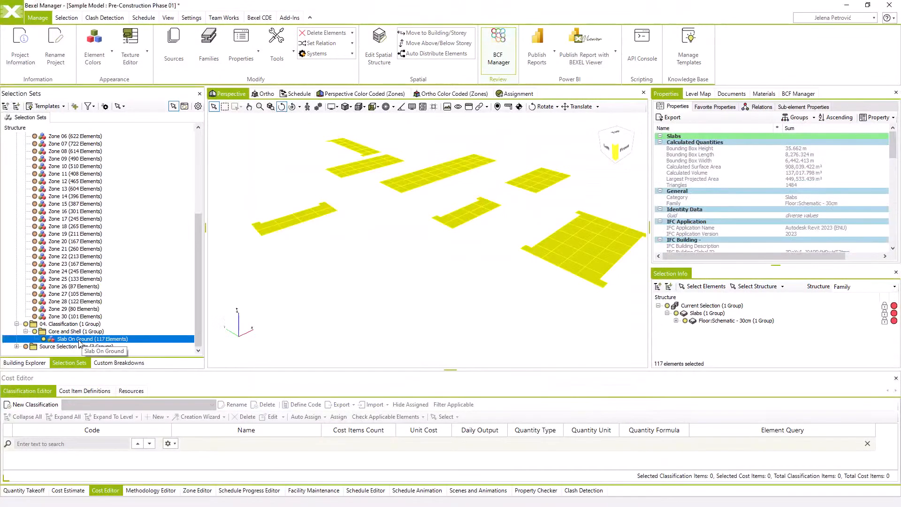
pyautogui.rightClick(399, 291)
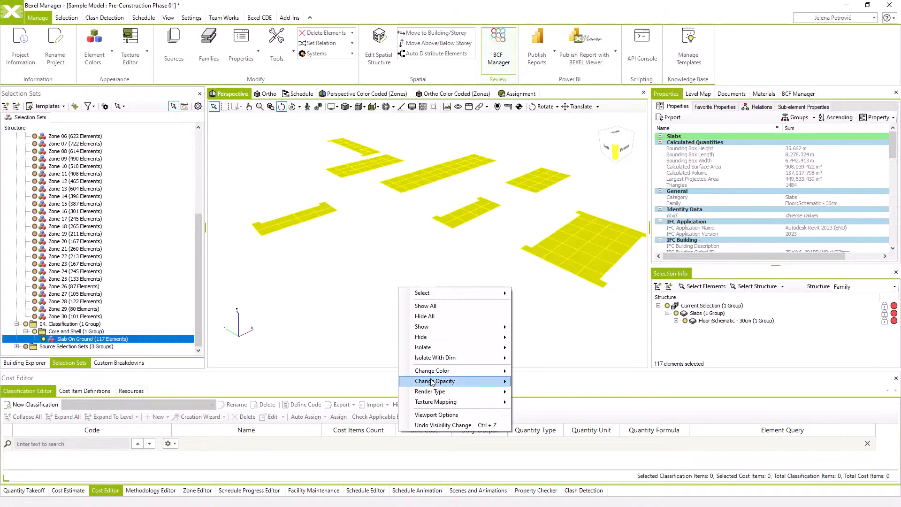
pyautogui.click(439, 425)
pyautogui.scroll(2, 453, 207)
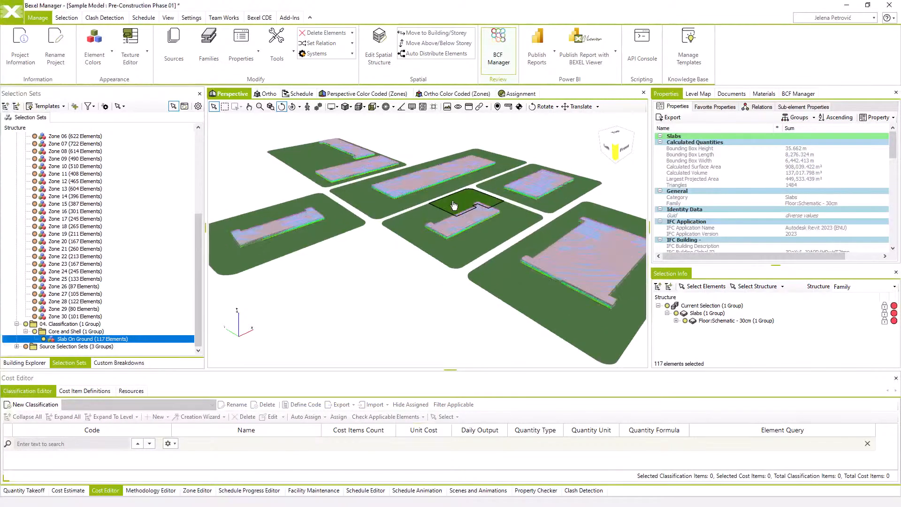
pyautogui.moveTo(452, 207); pyautogui.dragTo(418, 228, button='middle')
pyautogui.scroll(3, 394, 255)
pyautogui.moveTo(395, 255); pyautogui.dragTo(421, 280, button='middle')
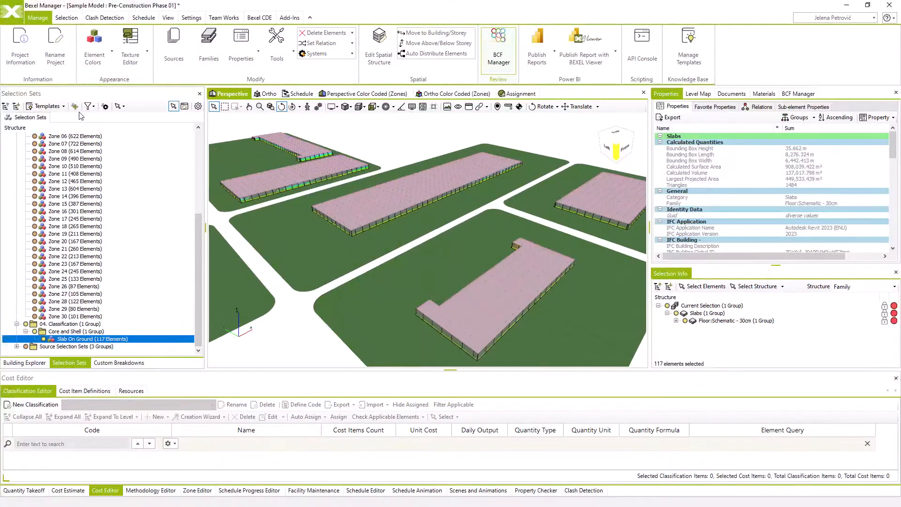
# Export only the selected Slab On Ground set as a custom template named Demo and open the exported file's location
pyautogui.click(46, 106)
pyautogui.moveTo(68, 153)
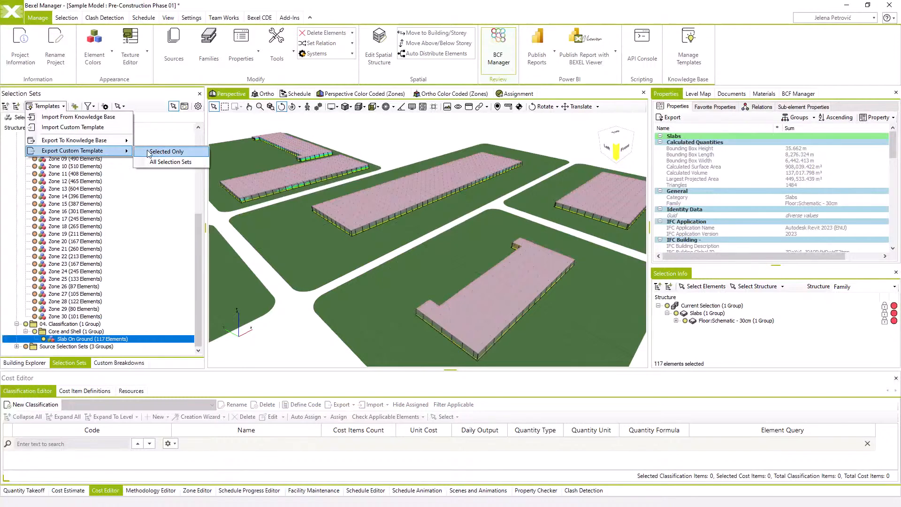
pyautogui.click(154, 160)
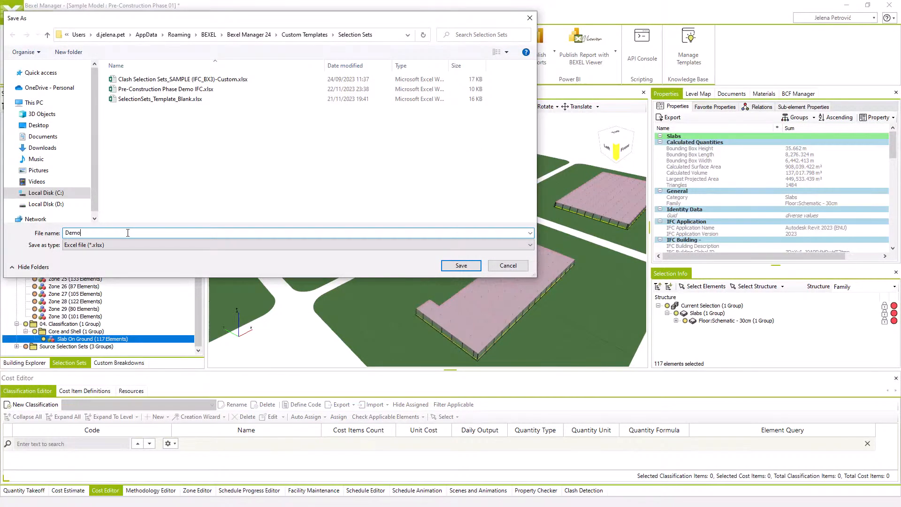
pyautogui.write('Demo')
pyautogui.press('Return')
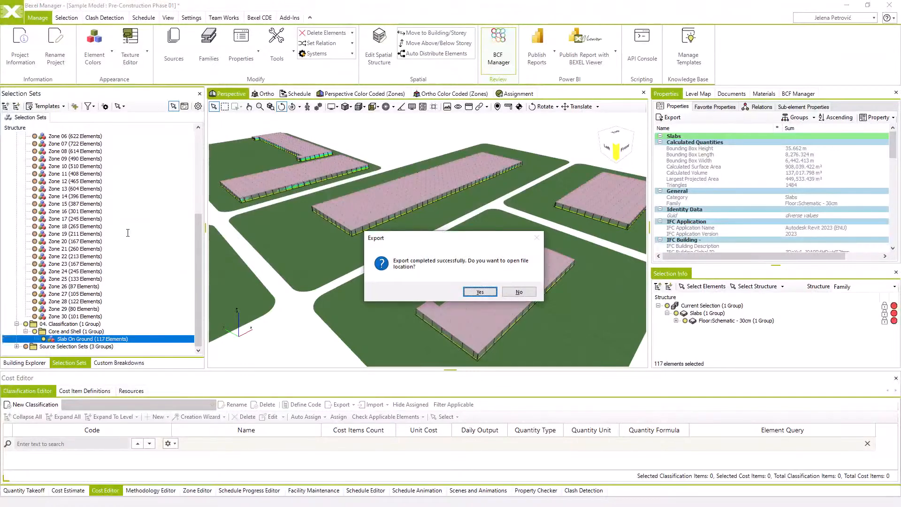
pyautogui.click(479, 292)
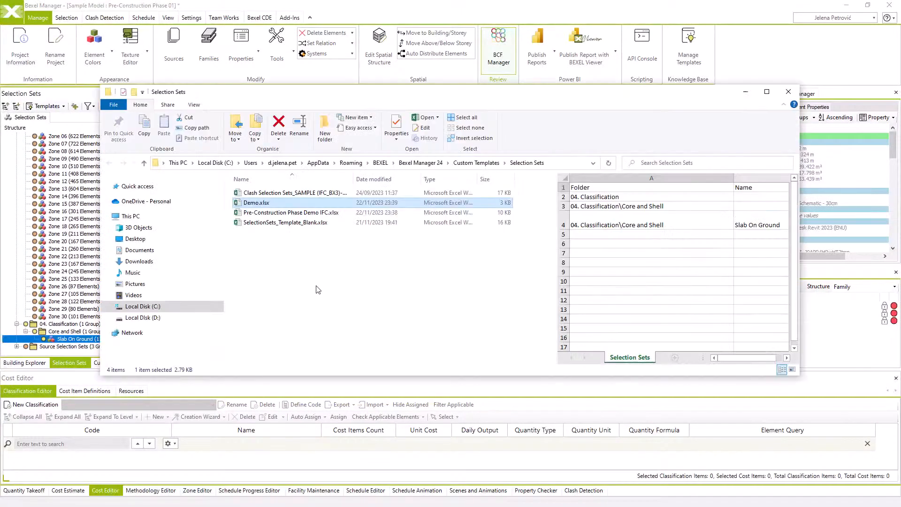
# Open Demo.xlsx in Excel and examine the Query column, including the query of the Slab On Ground row
pyautogui.doubleClick(257, 202)
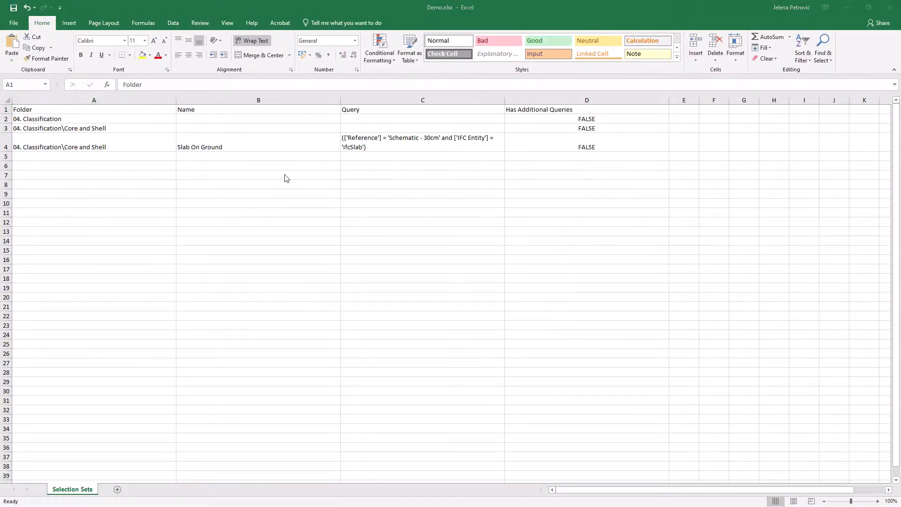
pyautogui.click(387, 98)
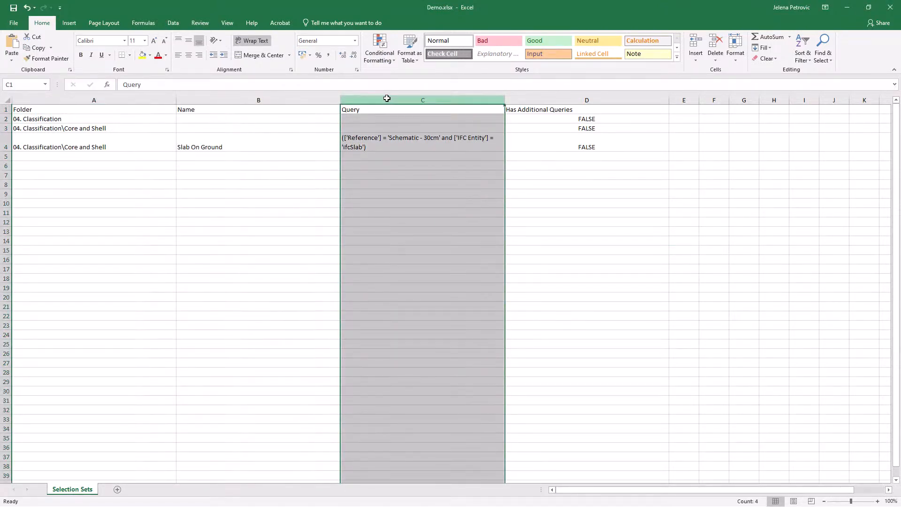
pyautogui.click(386, 143)
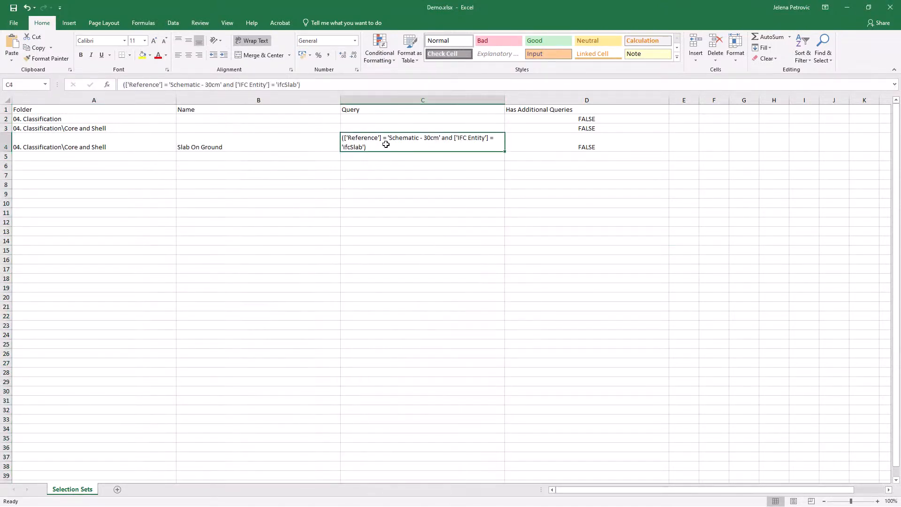
# Highlight the Slab On Ground row's Folder, Name and Query cells with a yellow fill
pyautogui.keyDown('shift'); pyautogui.click(190, 143); pyautogui.keyUp('shift')
pyautogui.keyDown('shift'); pyautogui.click(112, 141); pyautogui.keyUp('shift')
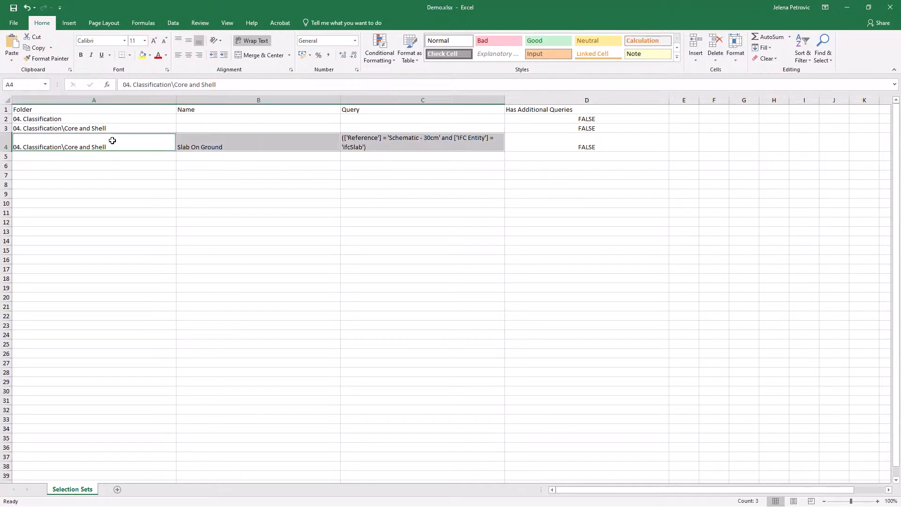
pyautogui.click(142, 56)
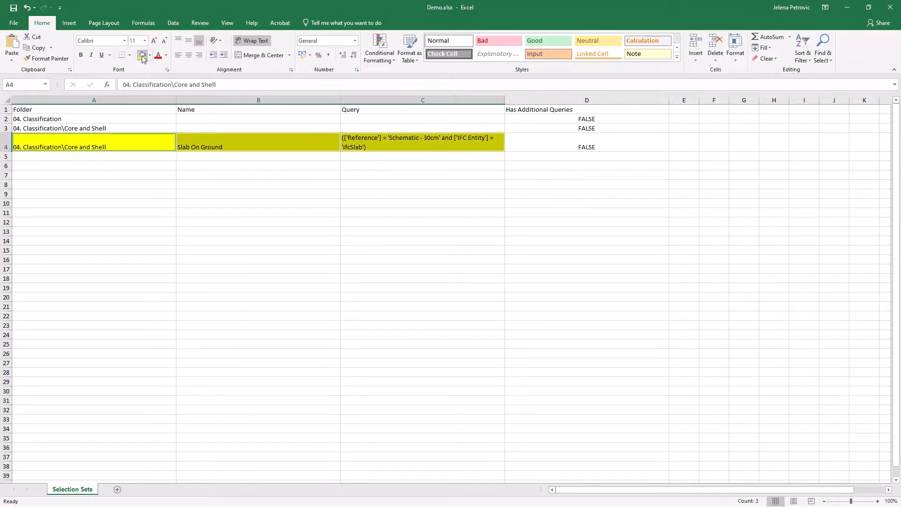
pyautogui.click(368, 143)
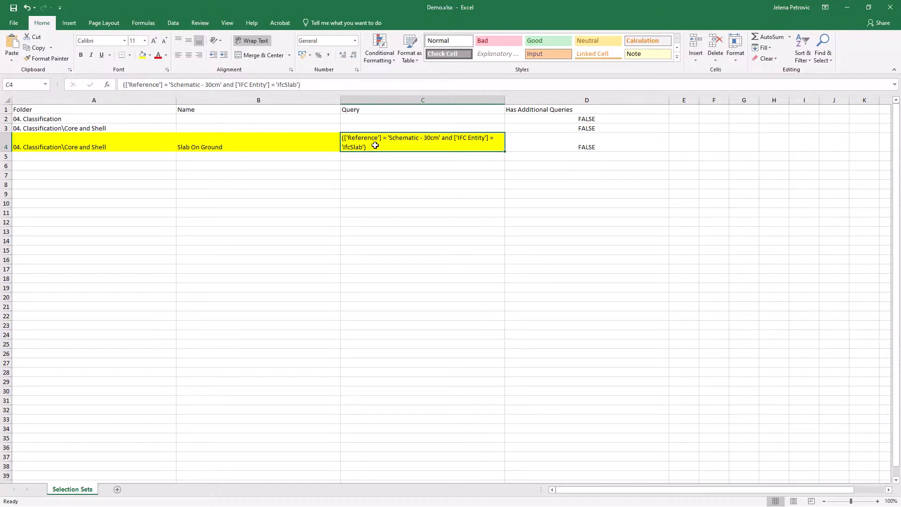
# Switch back to Bexel Manager and browse from its template management to the Selection Sets folder within Custom Templates
pyautogui.click(847, 7)
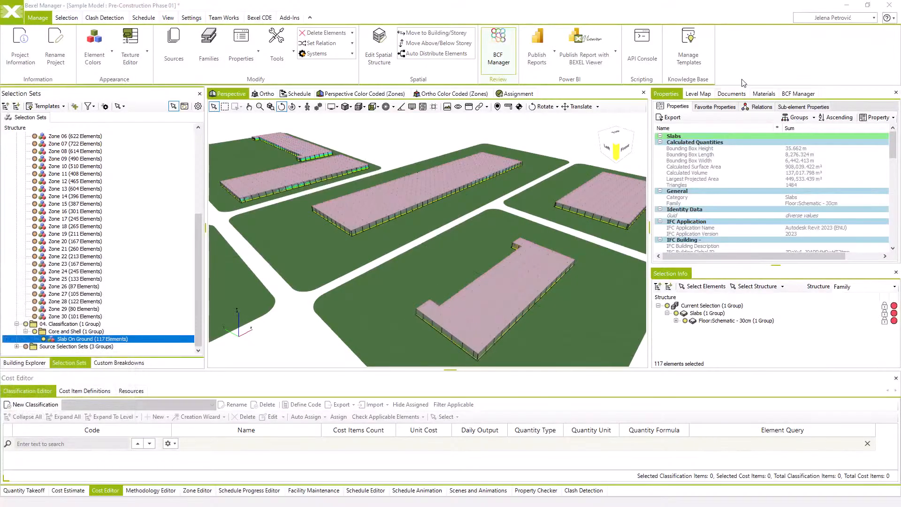
pyautogui.click(694, 54)
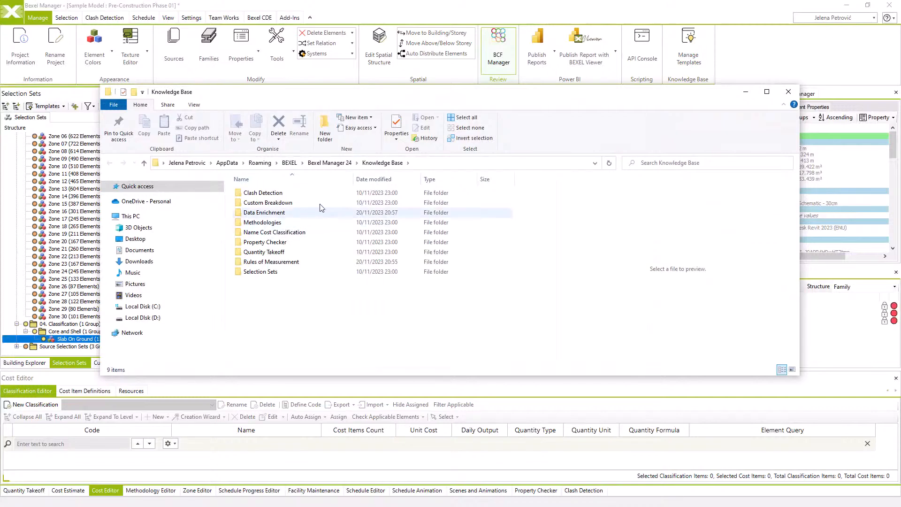
pyautogui.click(330, 163)
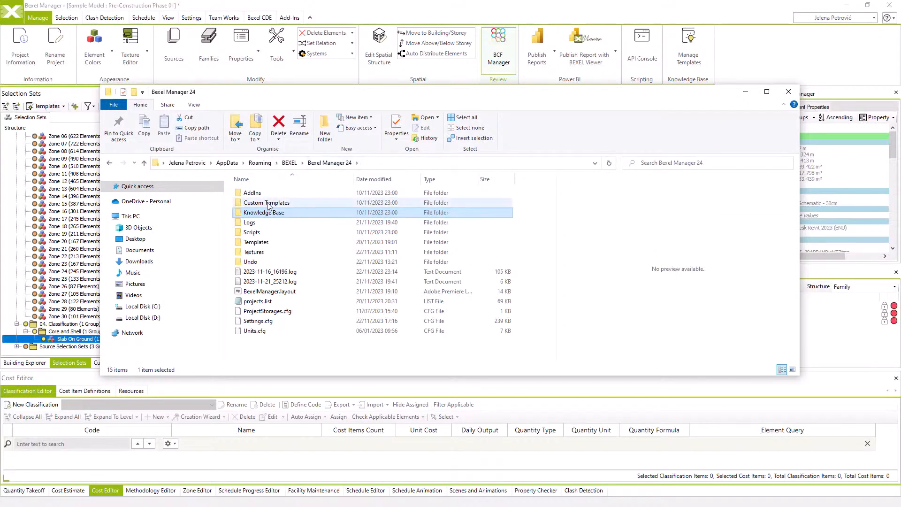
pyautogui.doubleClick(269, 203)
pyautogui.doubleClick(259, 272)
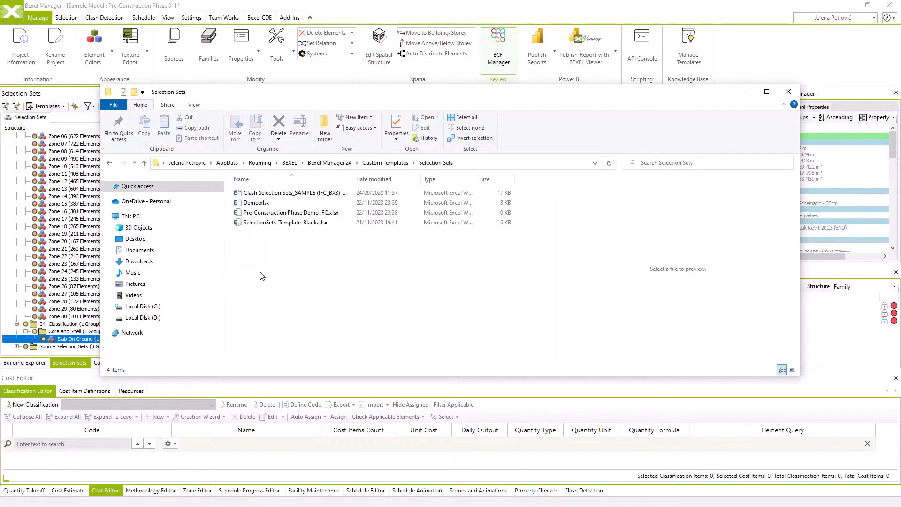
# Preview the Pre-Construction Phase Demo IFC and Clash Selection Sets sample templates, and reopen Demo.xlsx in Excel to examine its Query column
pyautogui.click(258, 213)
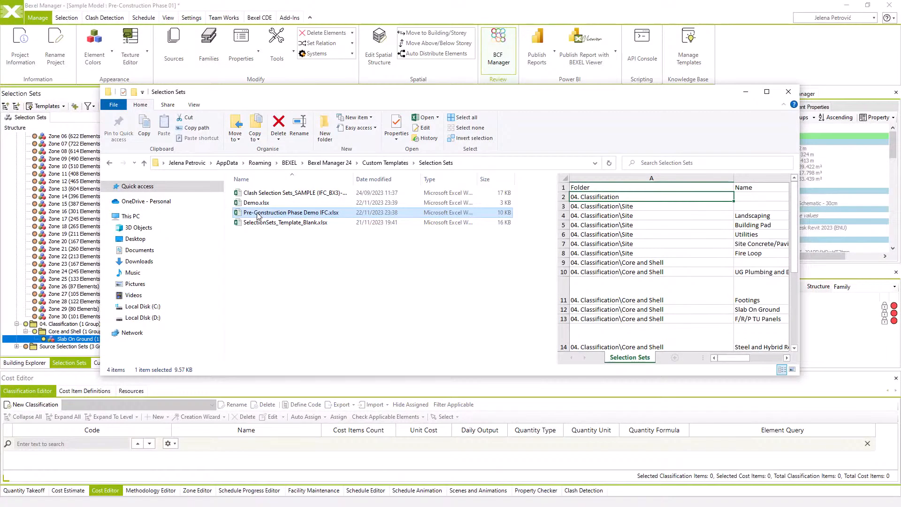
pyautogui.click(268, 194)
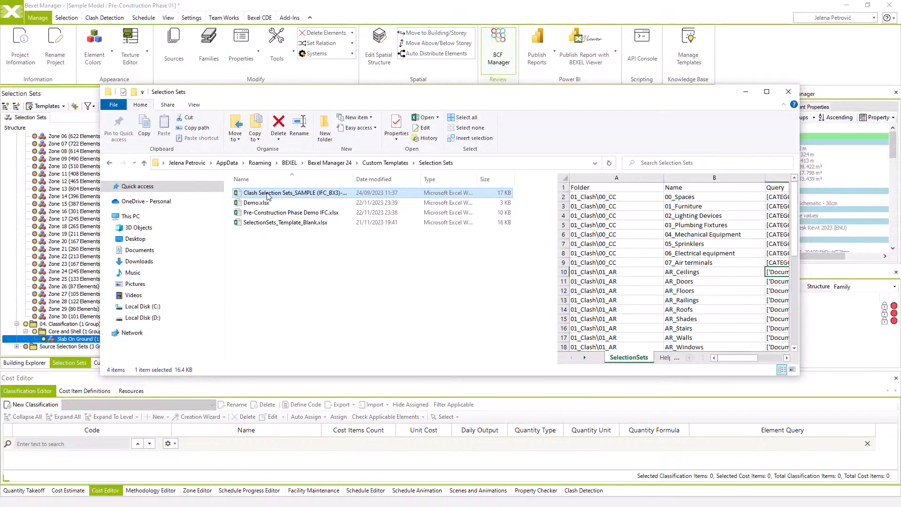
pyautogui.click(258, 202)
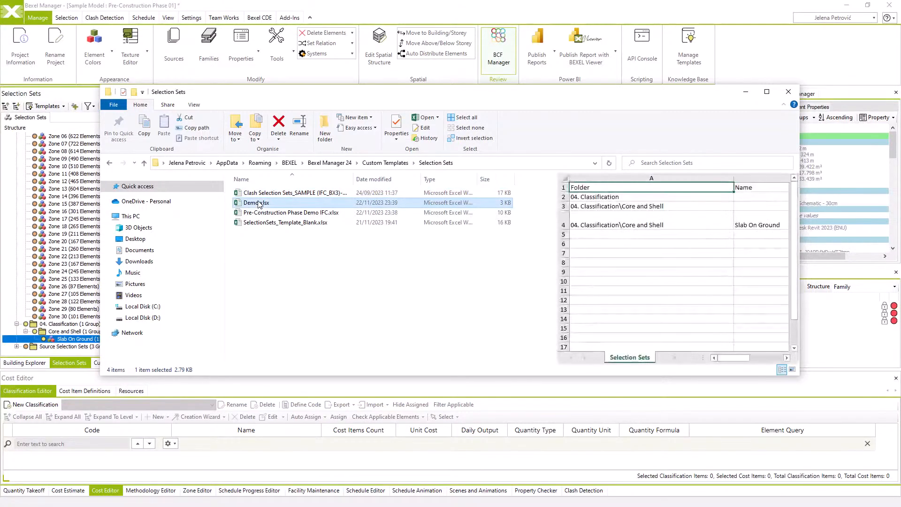
pyautogui.doubleClick(258, 203)
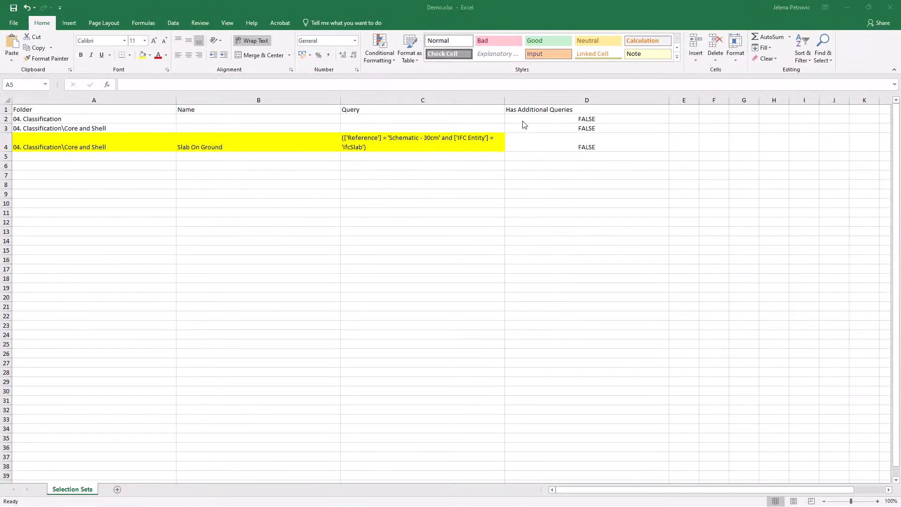
pyautogui.click(439, 99)
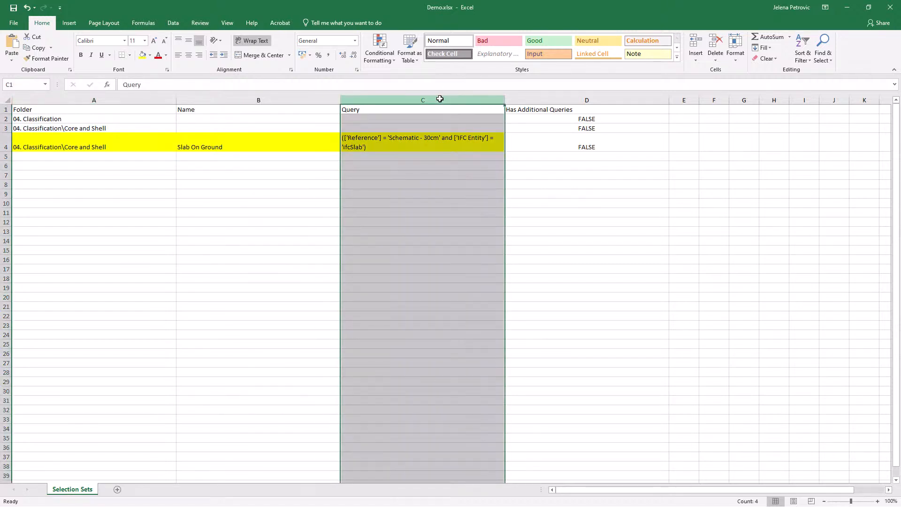
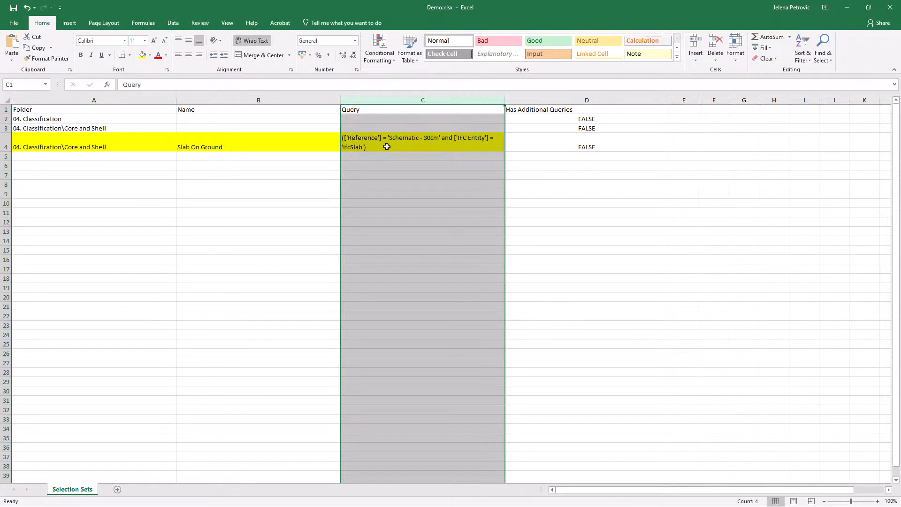
# Fill the Slab On Ground row's Name cell with orange and its Query cell with green, keeping the Folder cell yellow
pyautogui.click(78, 144)
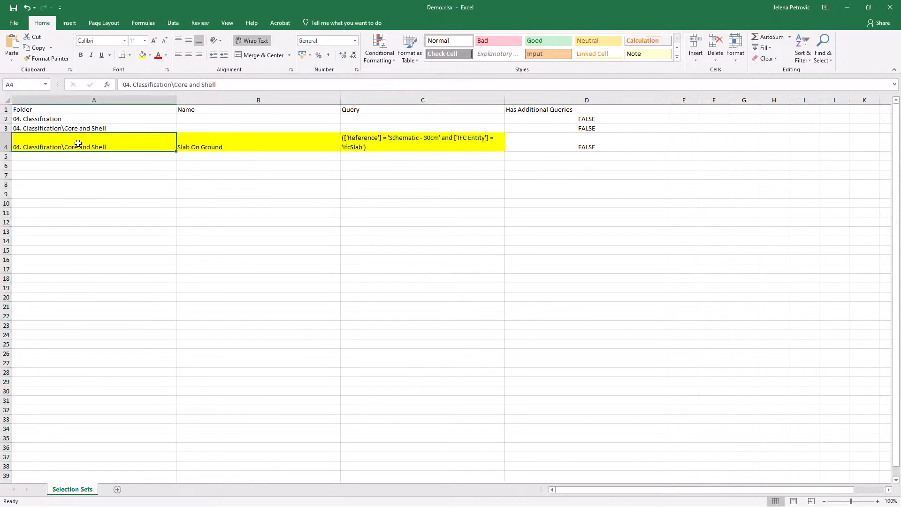
pyautogui.doubleClick(72, 146)
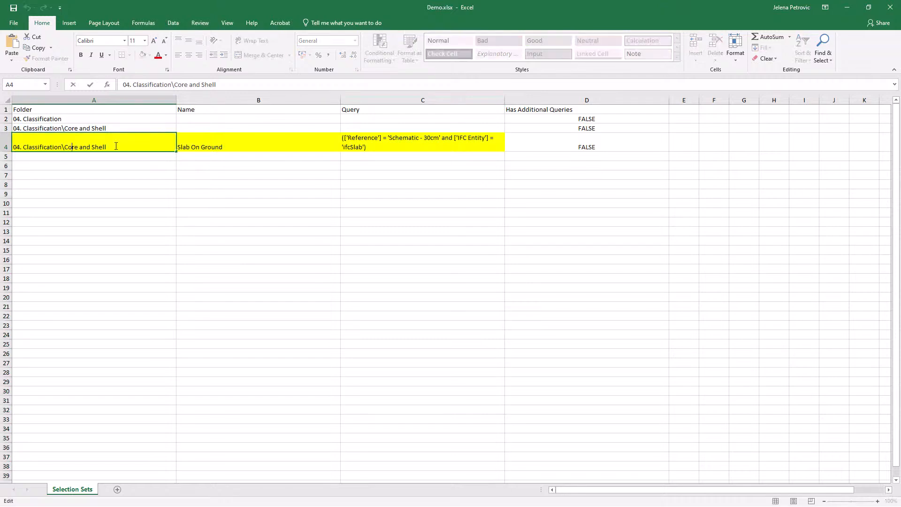
pyautogui.moveTo(93, 148); pyautogui.dragTo(11, 147)
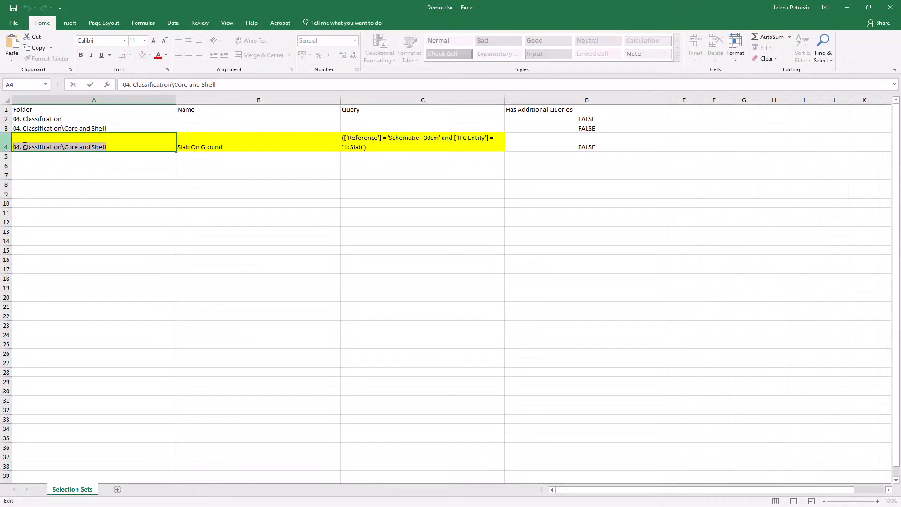
pyautogui.click(212, 141)
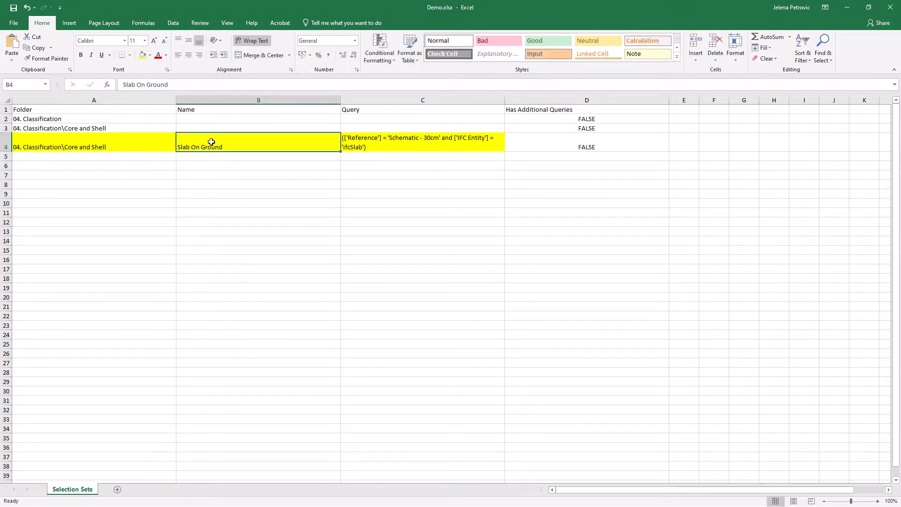
pyautogui.click(150, 55)
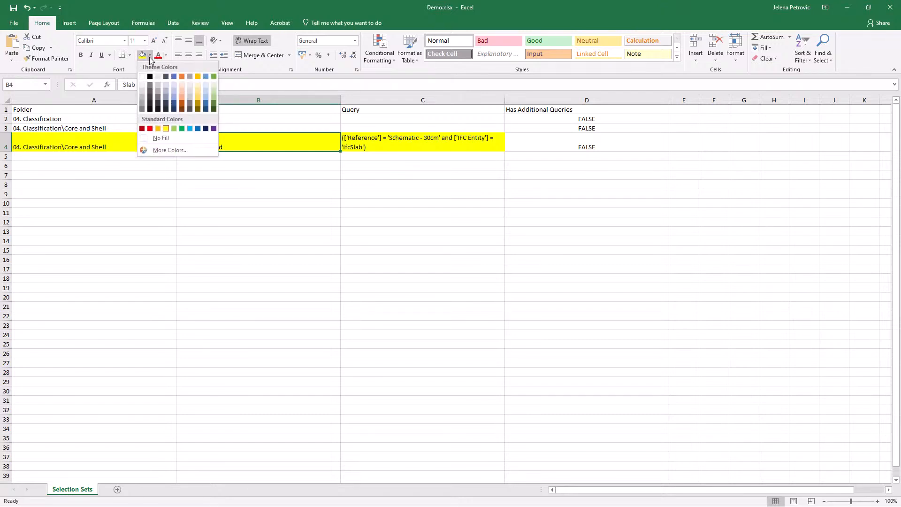
pyautogui.click(181, 76)
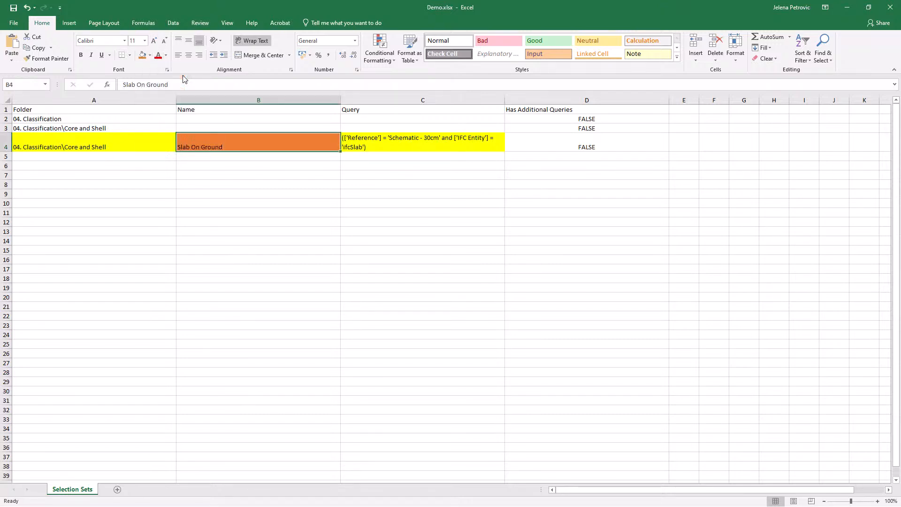
pyautogui.click(367, 142)
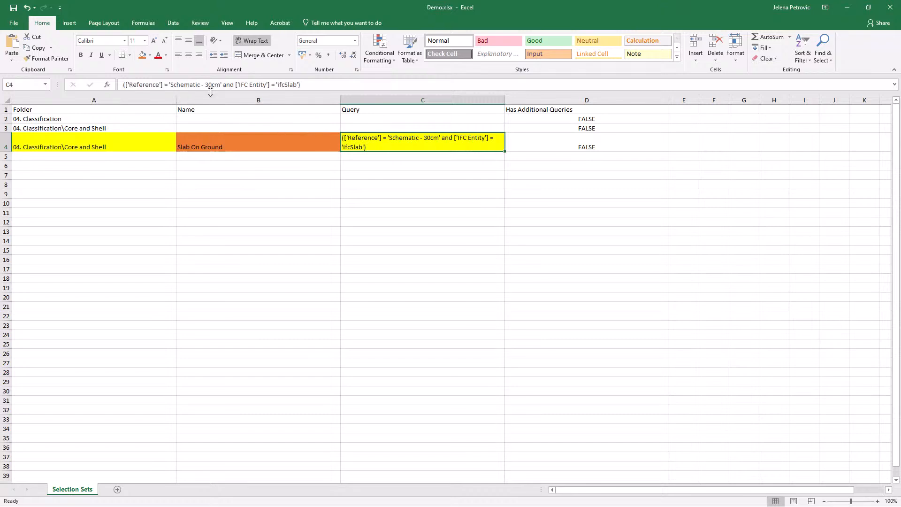
pyautogui.click(151, 55)
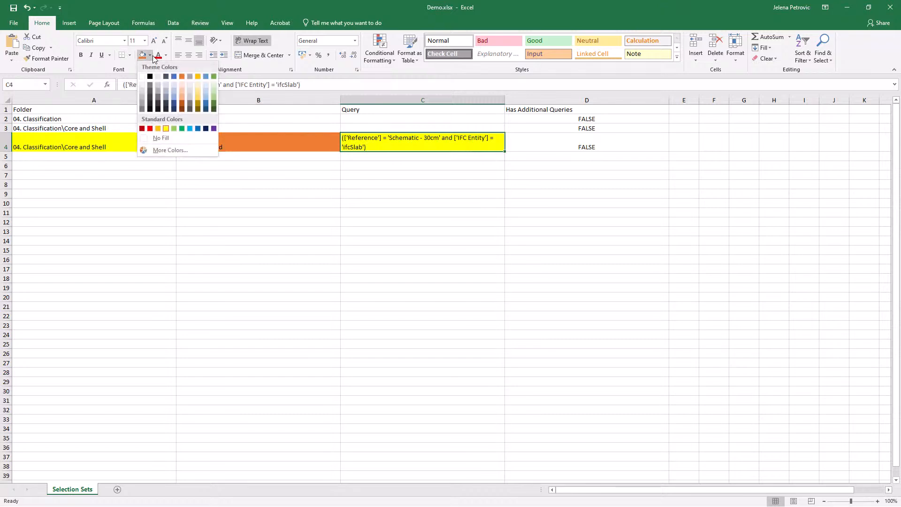
pyautogui.click(213, 76)
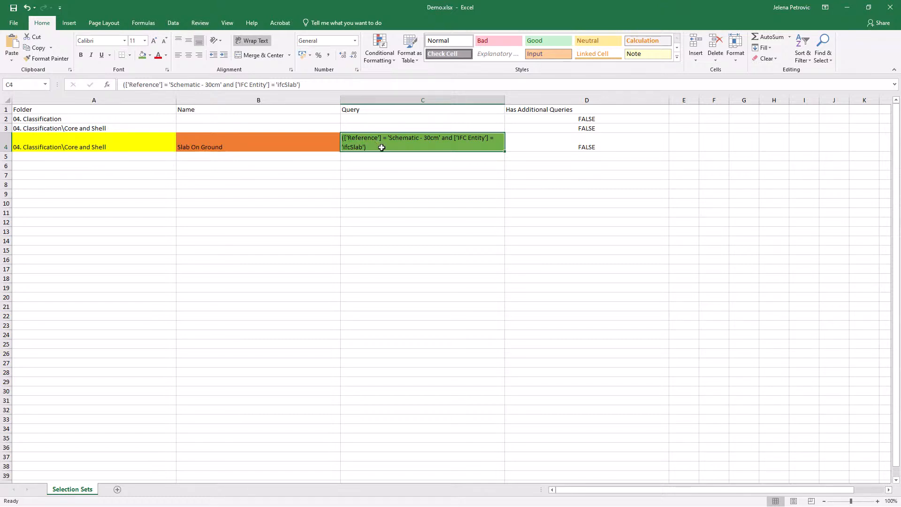
# Open Pre-Construction Phase Demo IFC.xlsx in Excel and examine its Folder, Name and Query columns
pyautogui.click(848, 8)
pyautogui.doubleClick(291, 212)
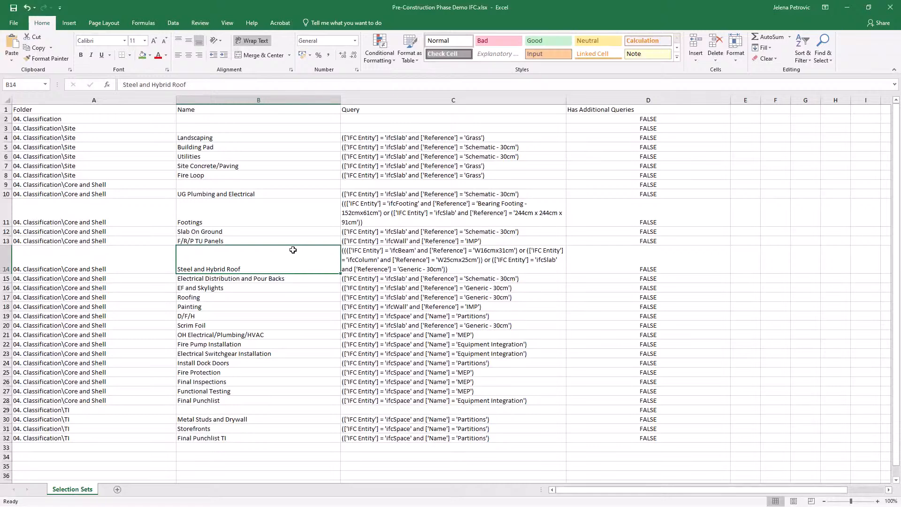
pyautogui.click(75, 100)
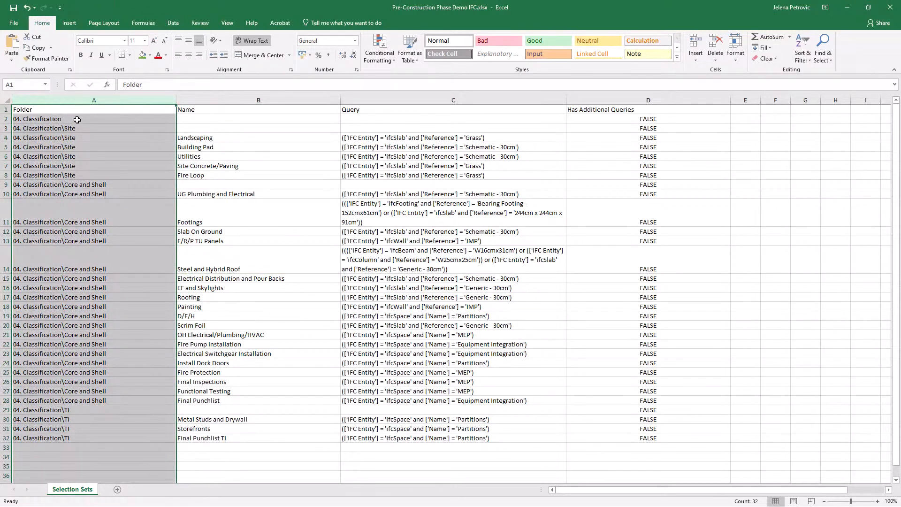
pyautogui.moveTo(77, 129); pyautogui.dragTo(80, 224)
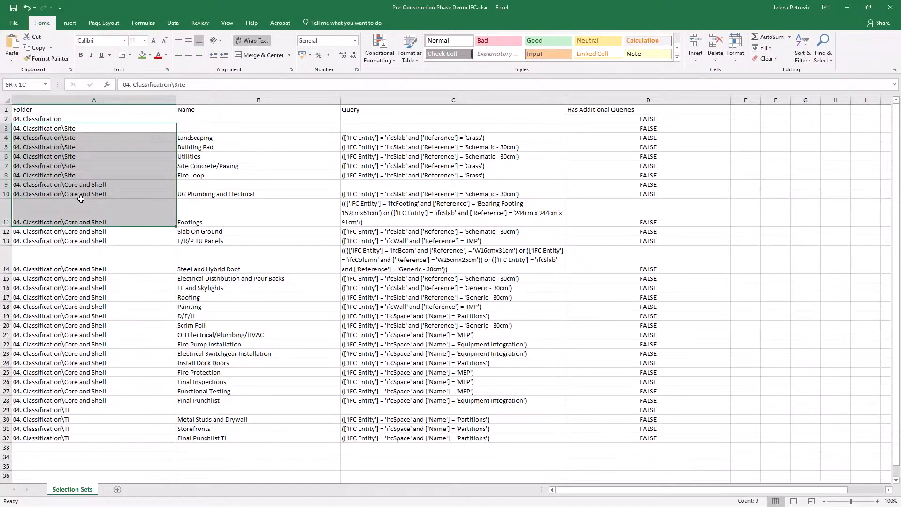
pyautogui.click(221, 99)
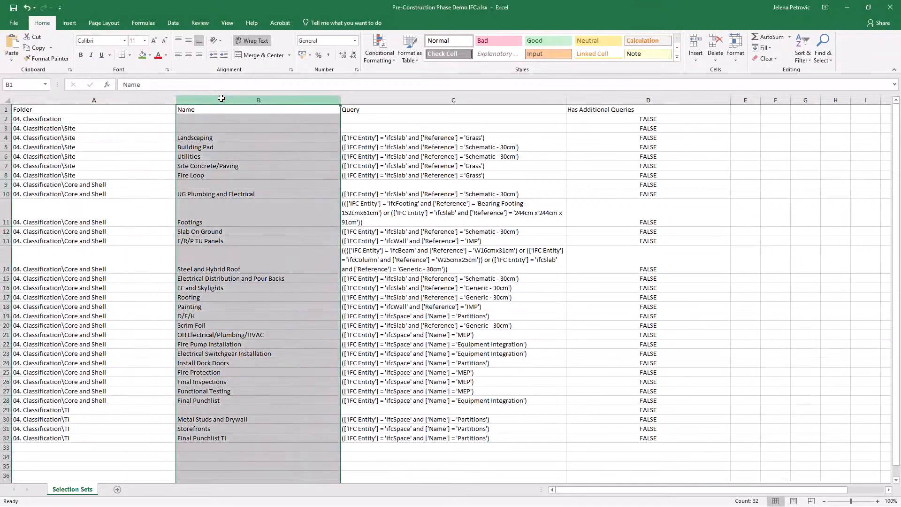
pyautogui.click(388, 100)
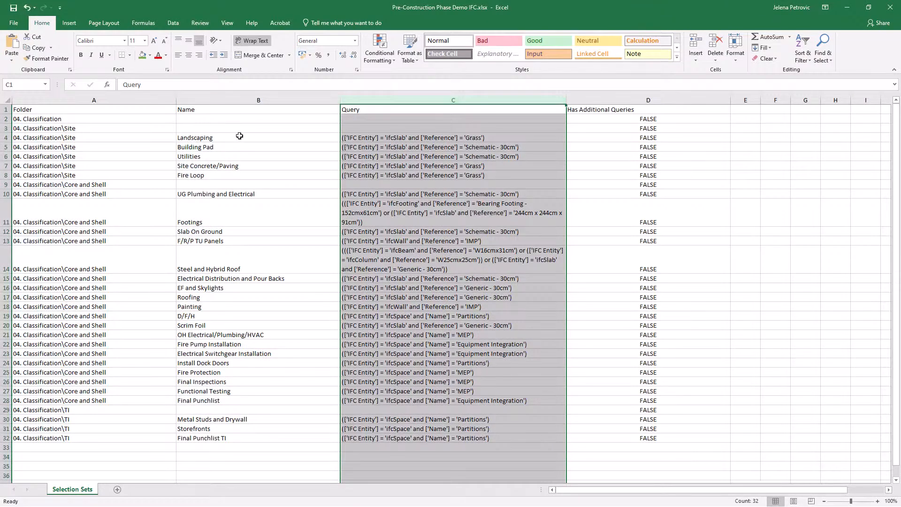
# Change the font colour of the selection set names from Landscaping through Final Punchlist TI to blue
pyautogui.moveTo(237, 137); pyautogui.dragTo(226, 438)
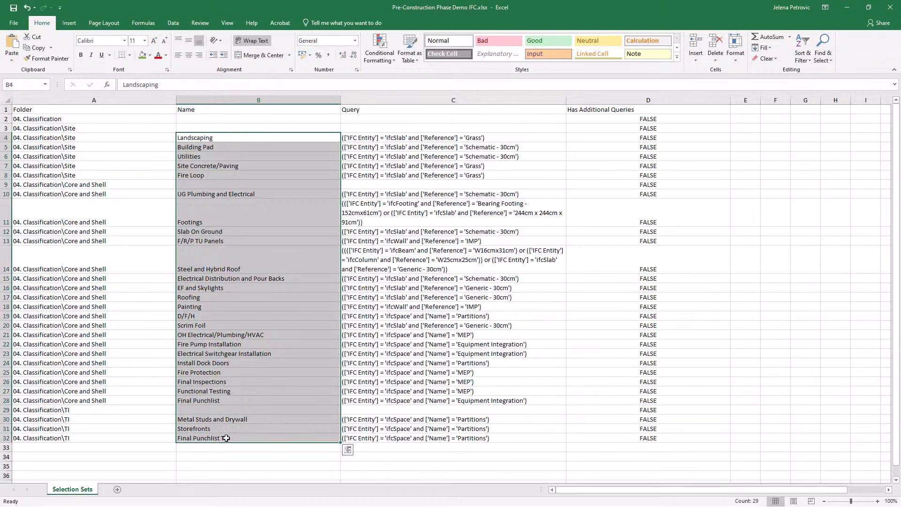
pyautogui.click(166, 55)
pyautogui.click(190, 118)
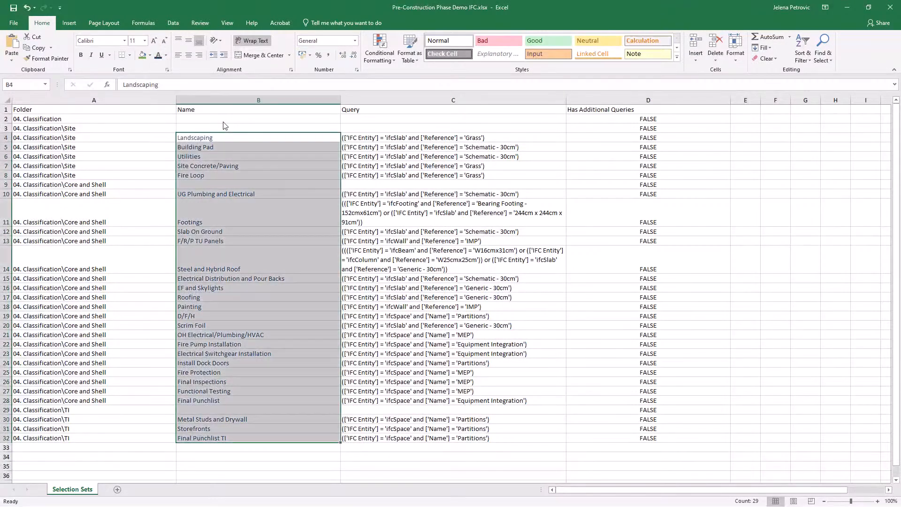
pyautogui.click(277, 119)
# Examine the queries of all selection sets, especially the Core and Shell rows from OH Electrical/Plumbing/HVAC to Final Punchlist
pyautogui.click(405, 149)
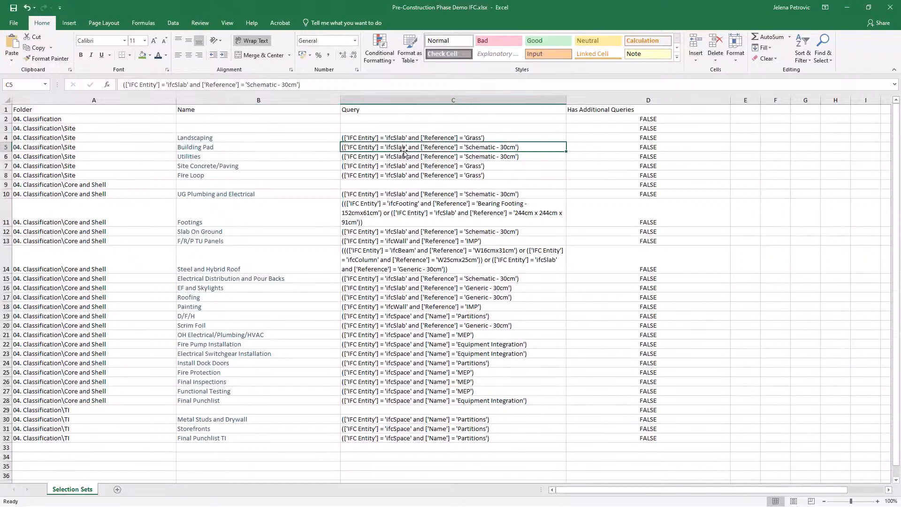
pyautogui.moveTo(403, 138); pyautogui.dragTo(393, 433)
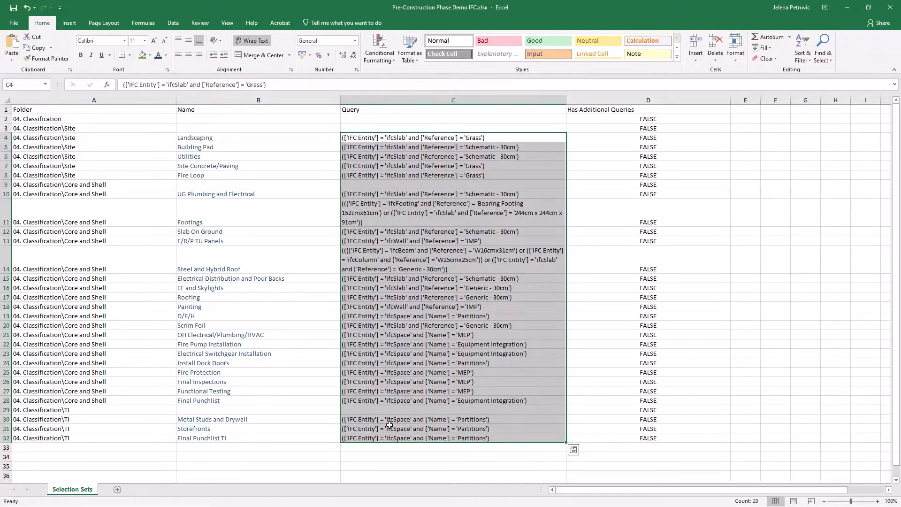
pyautogui.click(422, 345)
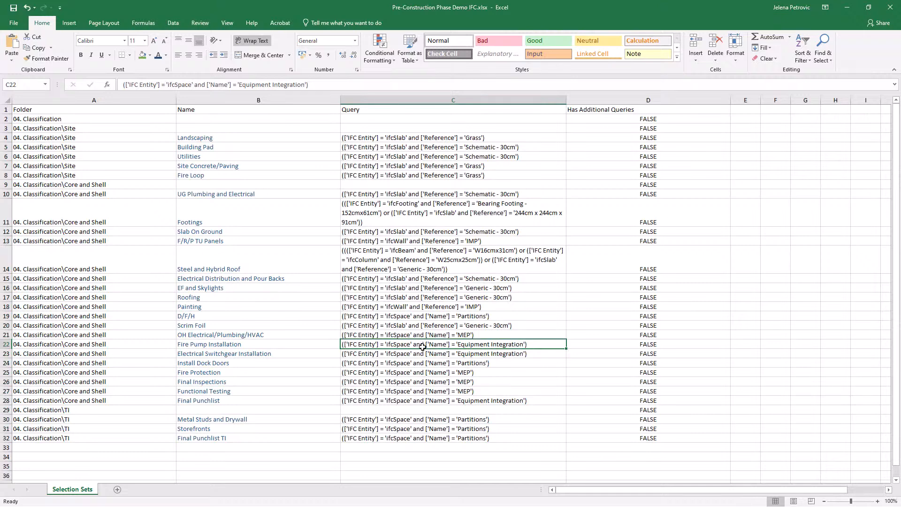
pyautogui.moveTo(418, 335); pyautogui.dragTo(429, 399)
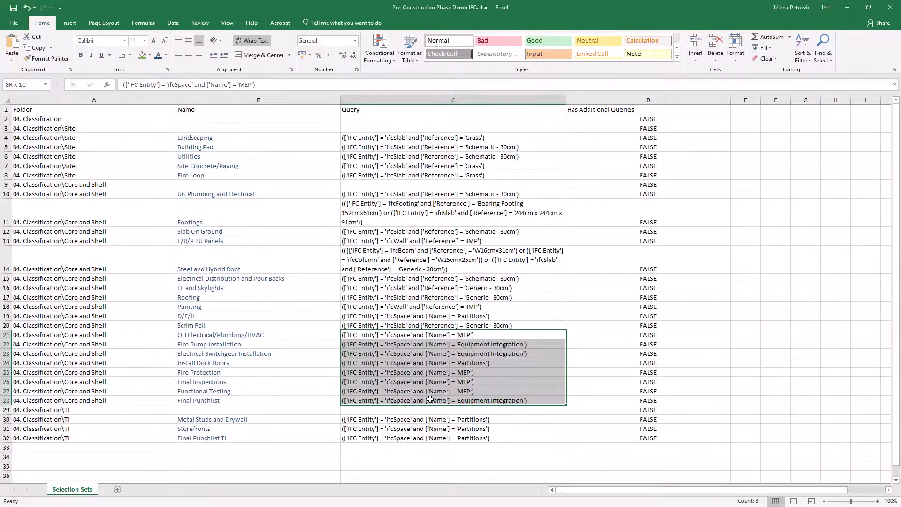
pyautogui.moveTo(430, 400); pyautogui.dragTo(430, 399)
pyautogui.moveTo(279, 335); pyautogui.dragTo(278, 400)
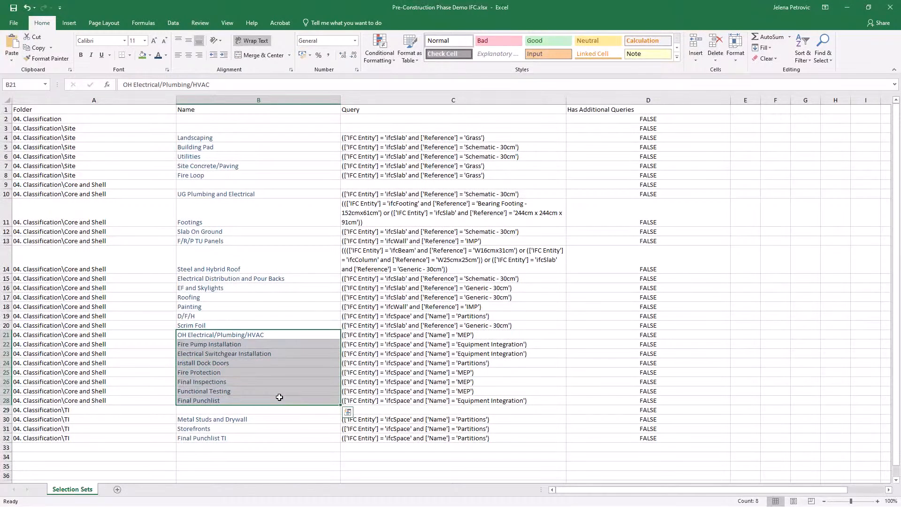
pyautogui.click(424, 399)
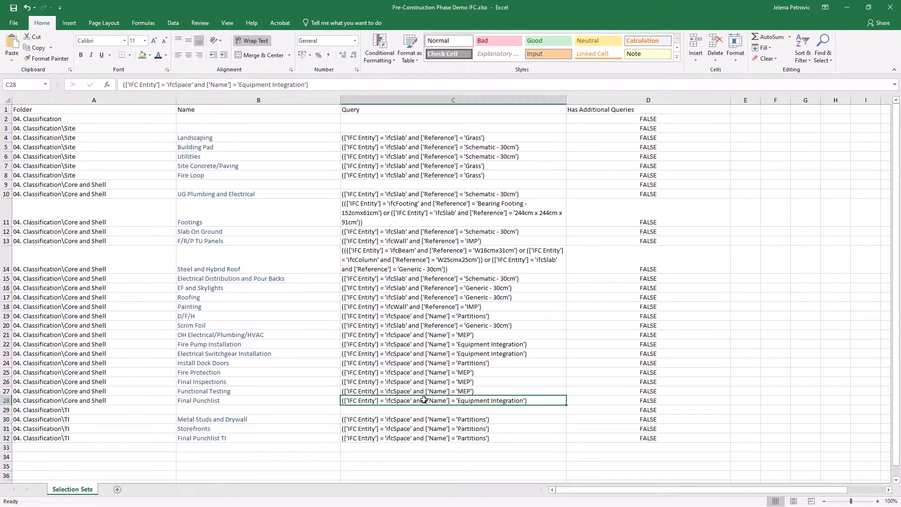
# Switch back to Bexel Manager and import the custom selection set template Pre-Construction Phase Demo IFC.xlsx, overwriting the existing sets
pyautogui.click(847, 7)
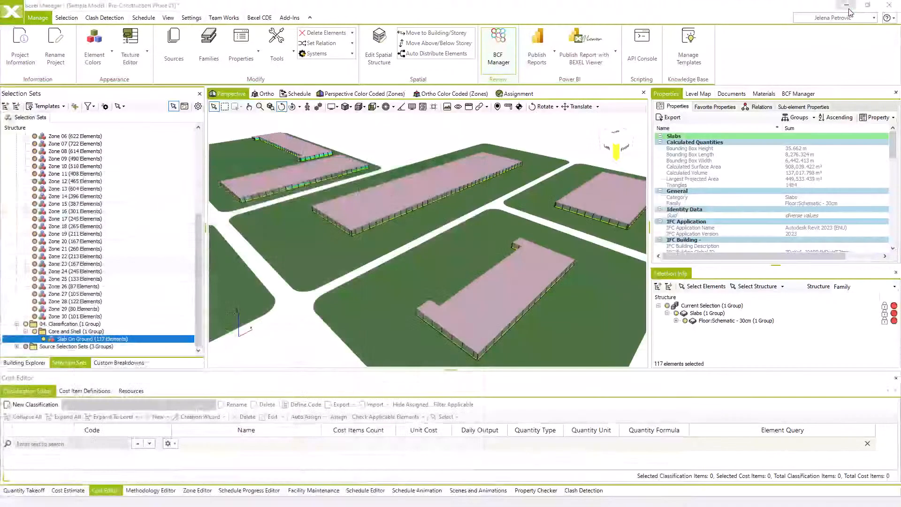
pyautogui.click(63, 108)
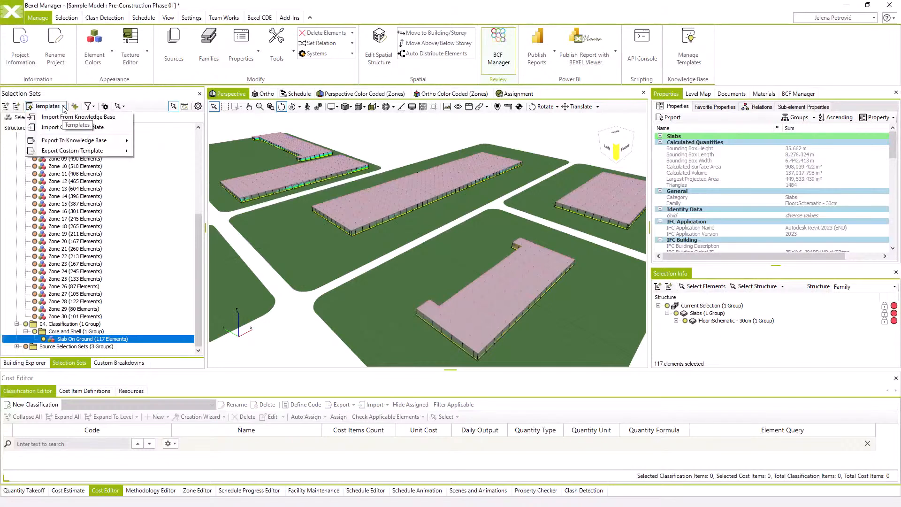
pyautogui.click(77, 130)
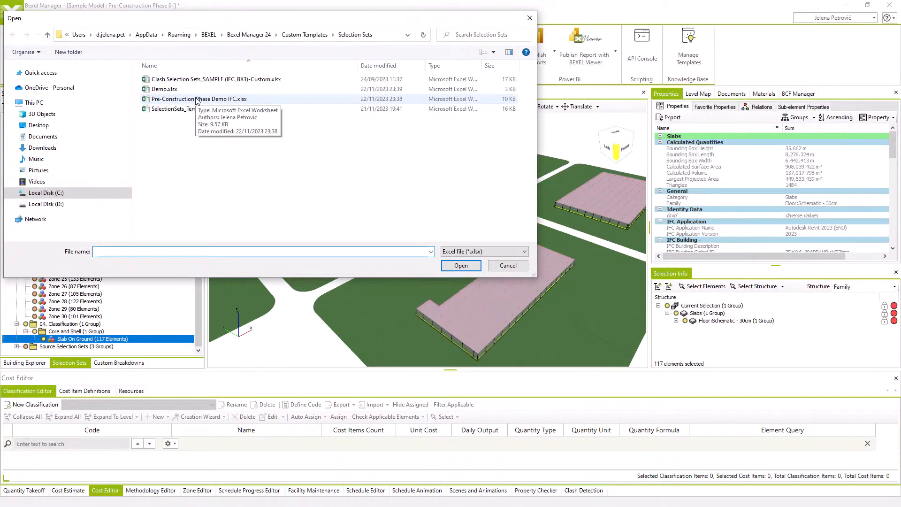
pyautogui.click(197, 99)
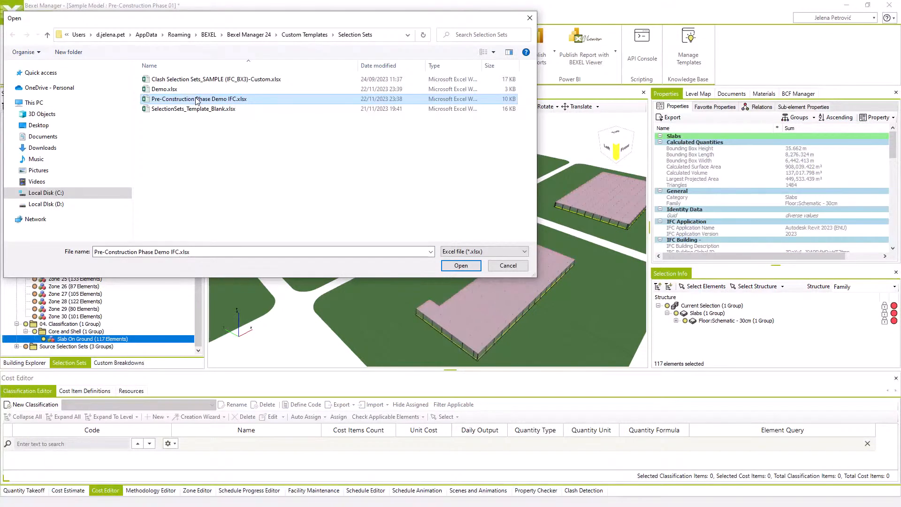
pyautogui.click(449, 265)
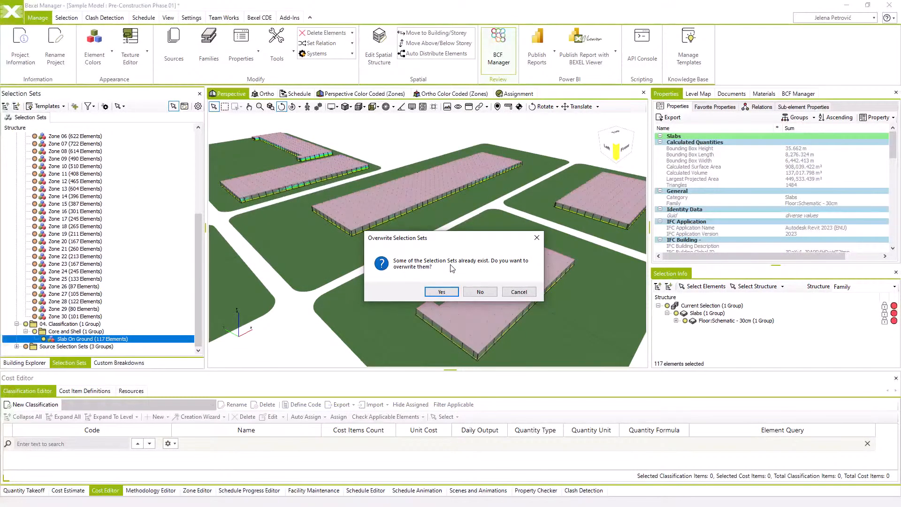
pyautogui.click(441, 292)
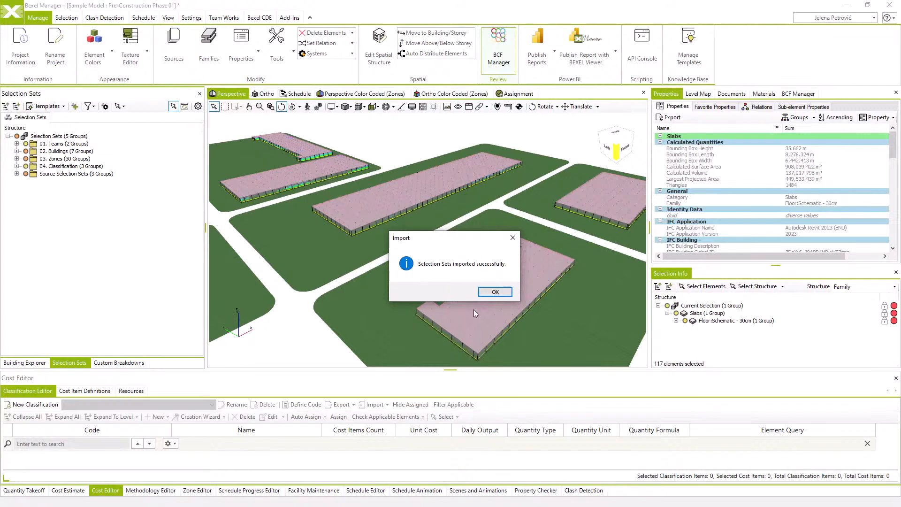
pyautogui.click(495, 291)
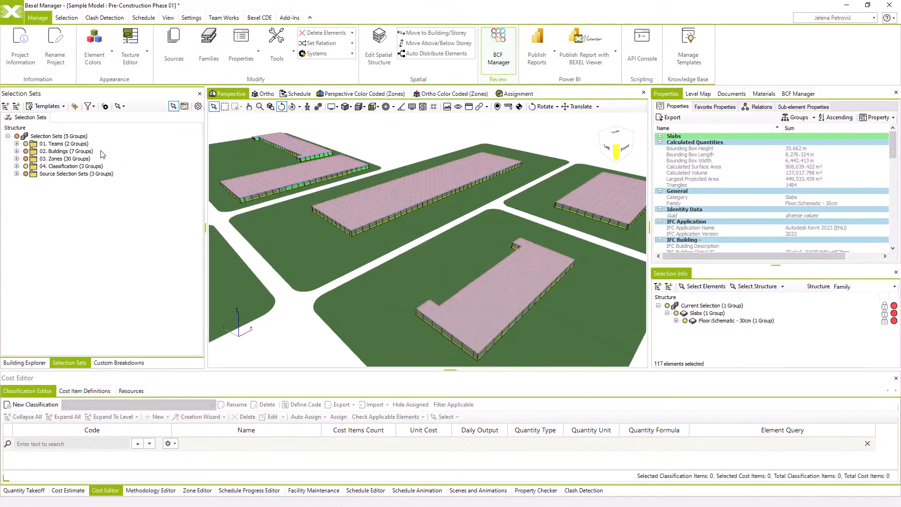
# Expand 04. Classification and review the imported selection sets in its Core and Shell, Site and TI folders
pyautogui.click(16, 167)
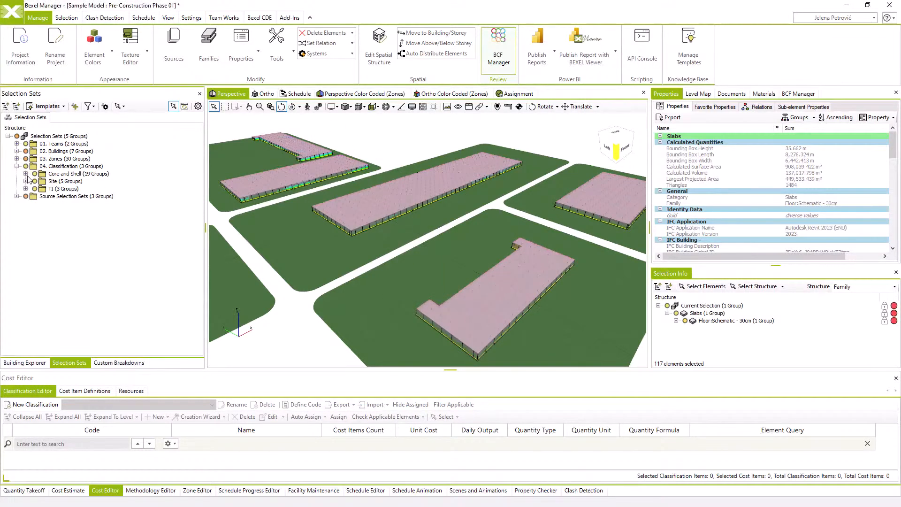
pyautogui.click(25, 173)
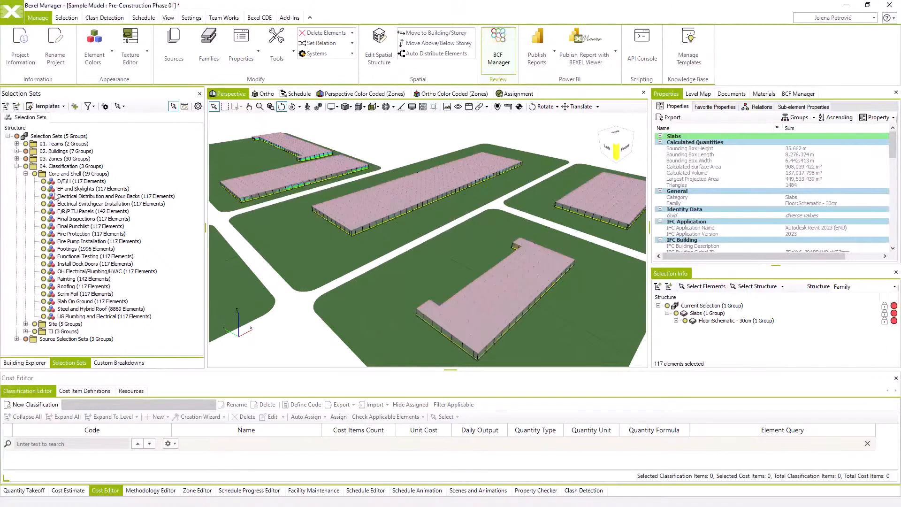
pyautogui.click(73, 303)
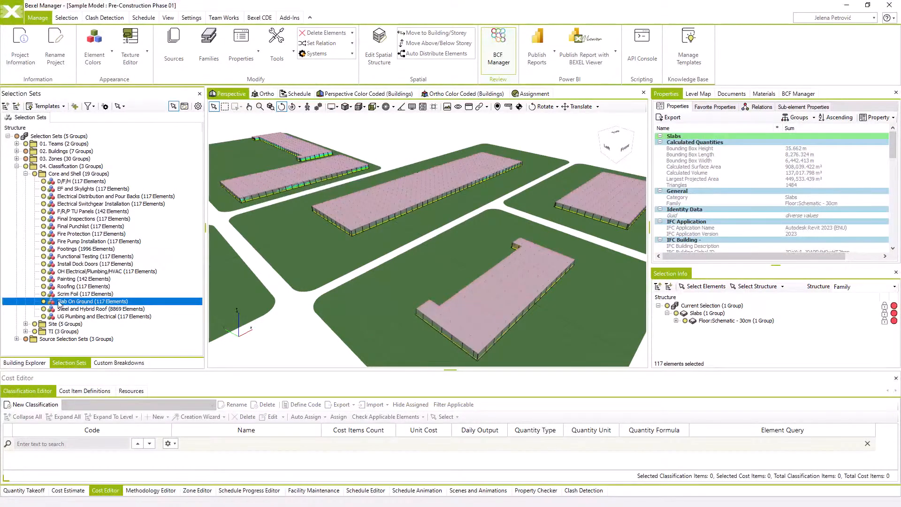
pyautogui.click(26, 324)
pyautogui.scroll(-1, 28, 343)
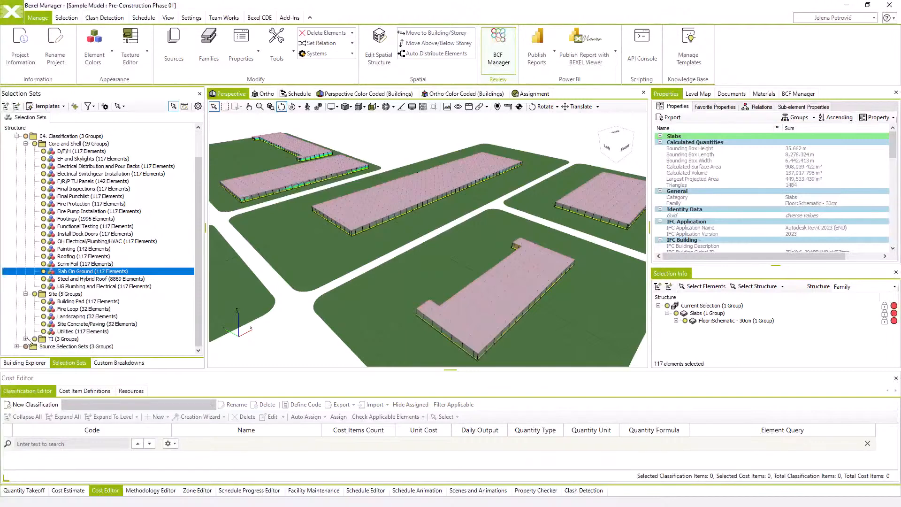
pyautogui.scroll(-1, 42, 327)
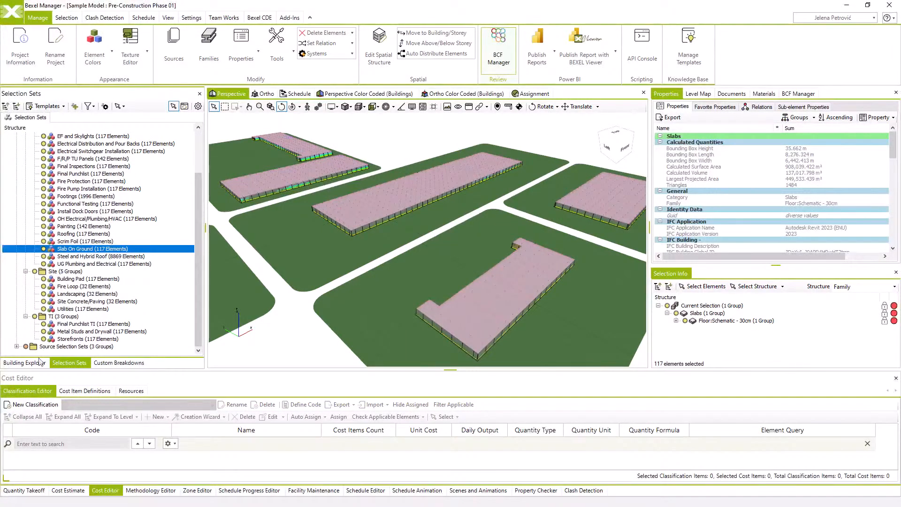
# Start a new quantity takeoff and name it Classification QTO
pyautogui.click(31, 491)
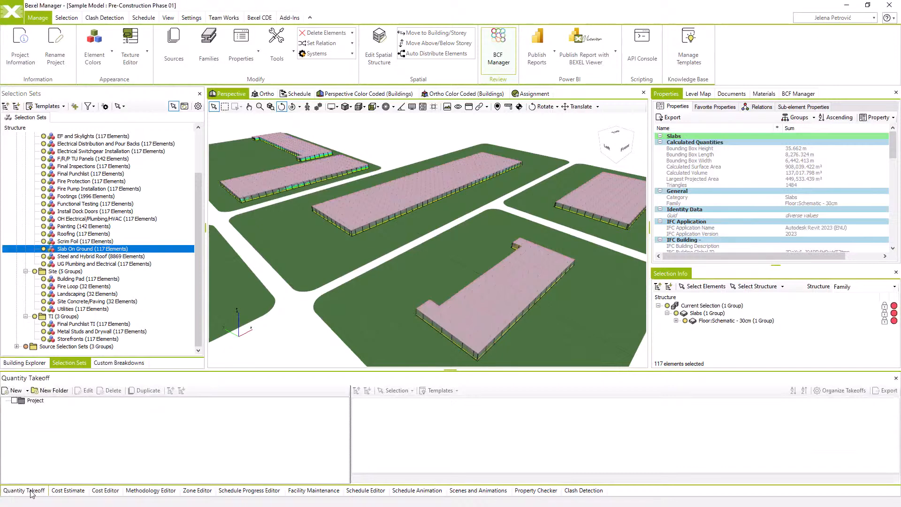
pyautogui.click(16, 390)
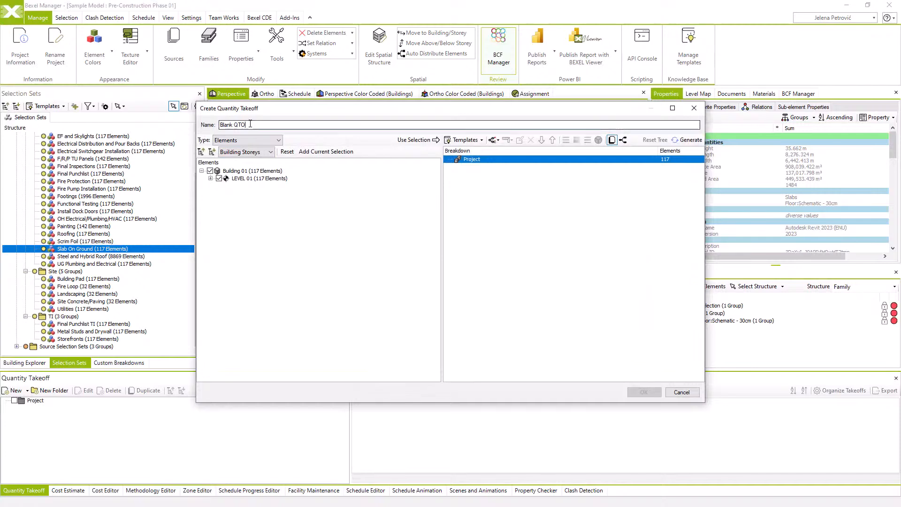
pyautogui.moveTo(250, 124); pyautogui.dragTo(215, 122)
pyautogui.write('C')
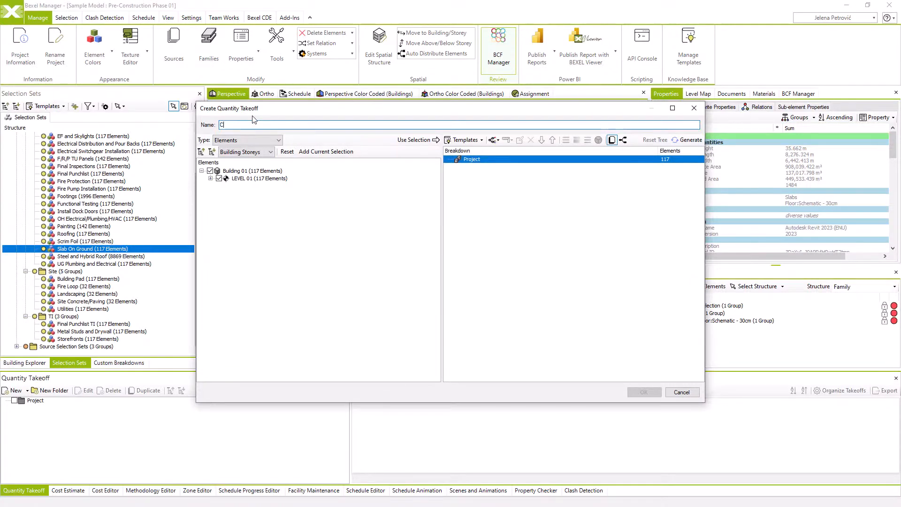
pyautogui.write('lassification QTO')
# Base the takeoff on selection sets and use the whole 04. Classification folder as its element selection
pyautogui.click(266, 140)
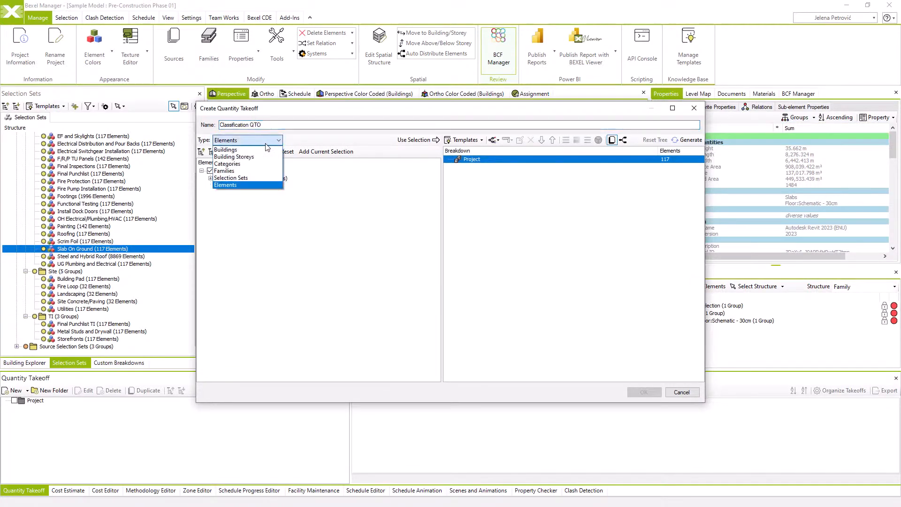
pyautogui.click(255, 179)
pyautogui.click(202, 193)
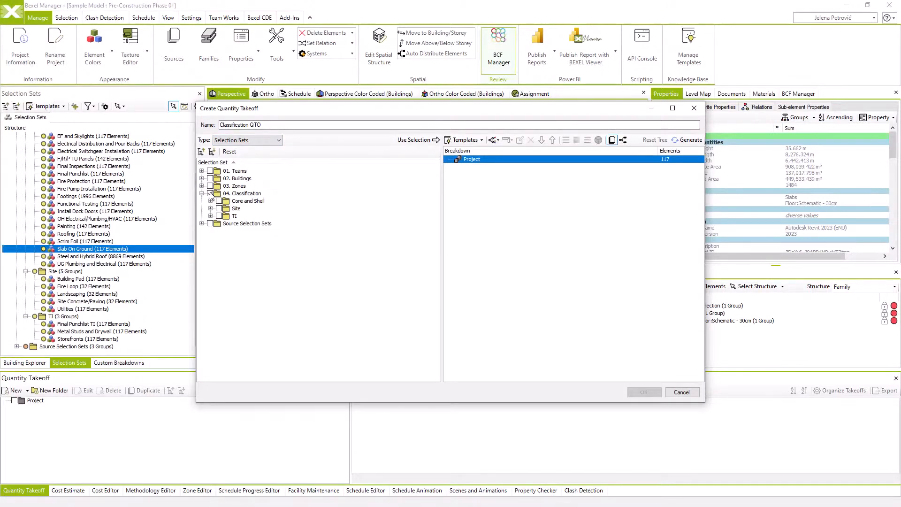
pyautogui.click(210, 193)
pyautogui.click(405, 142)
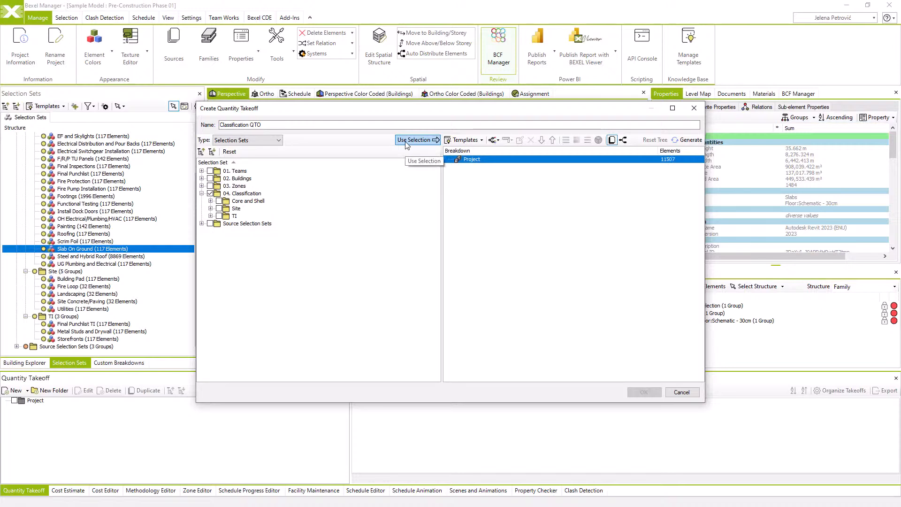
# Add a Selection Sets grouping rule under Project covering all sets in the Core and Shell, Site and TI folders of 04. Classification
pyautogui.rightClick(516, 163)
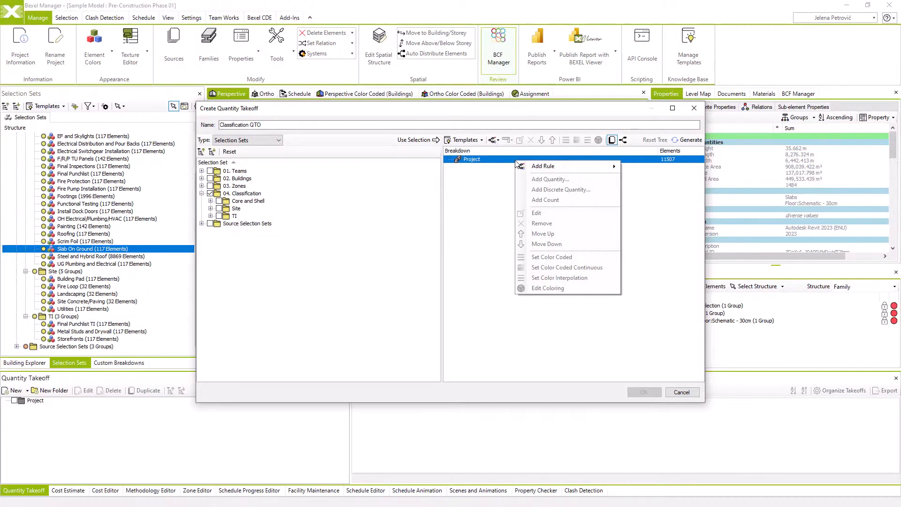
pyautogui.moveTo(545, 167)
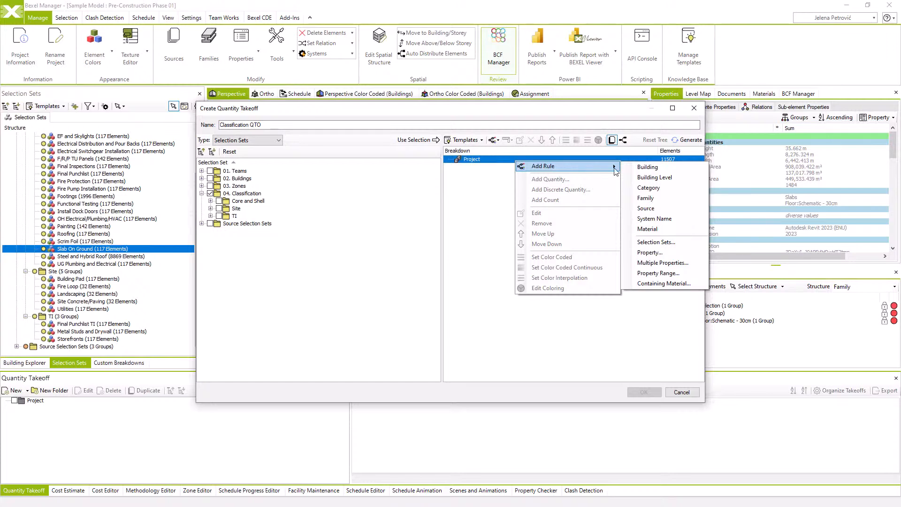
pyautogui.click(655, 242)
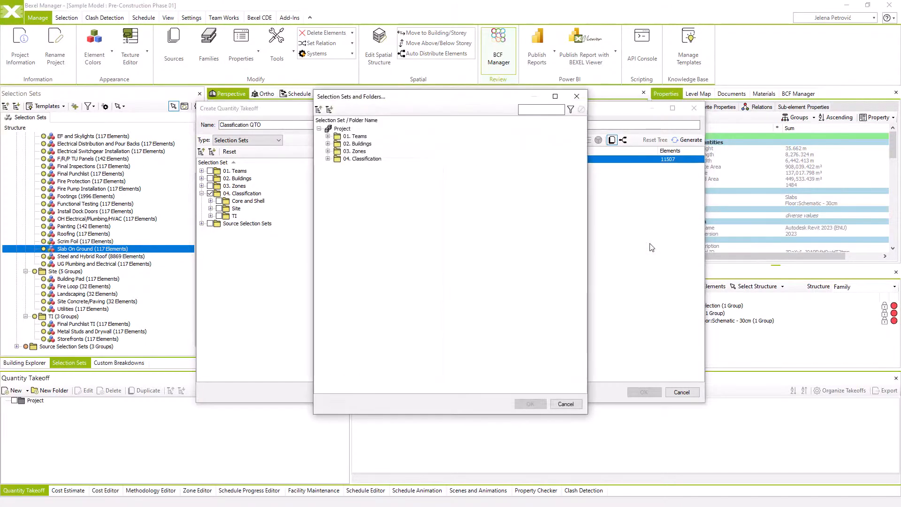
pyautogui.click(327, 158)
pyautogui.click(337, 166)
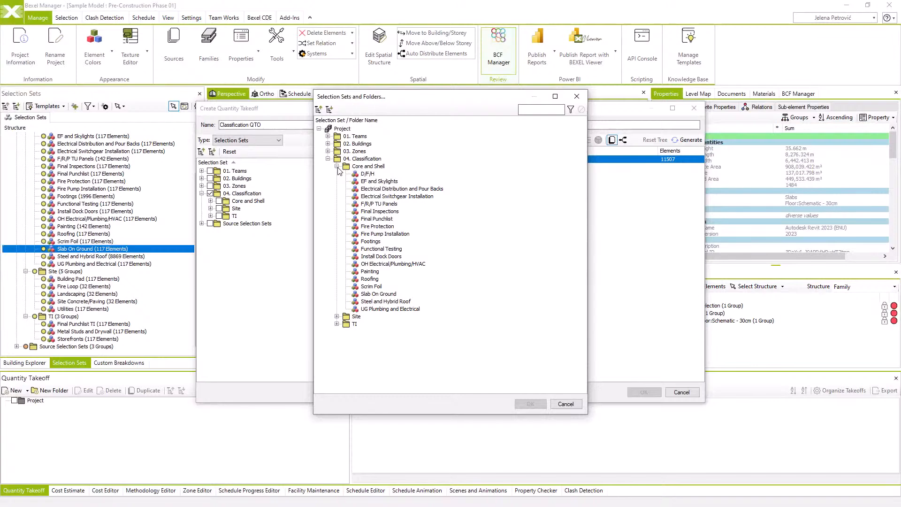
pyautogui.click(337, 316)
pyautogui.click(336, 362)
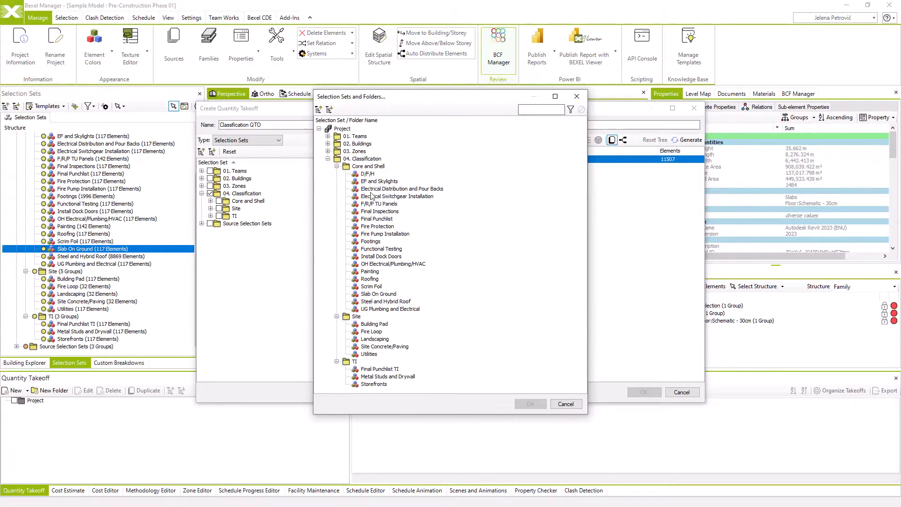
pyautogui.click(374, 175)
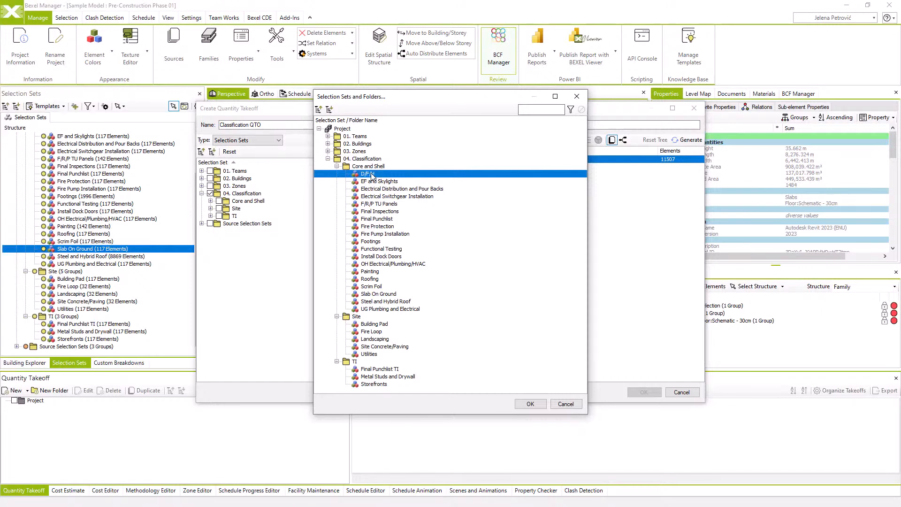
pyautogui.keyDown('shift'); pyautogui.click(380, 309); pyautogui.keyUp('shift')
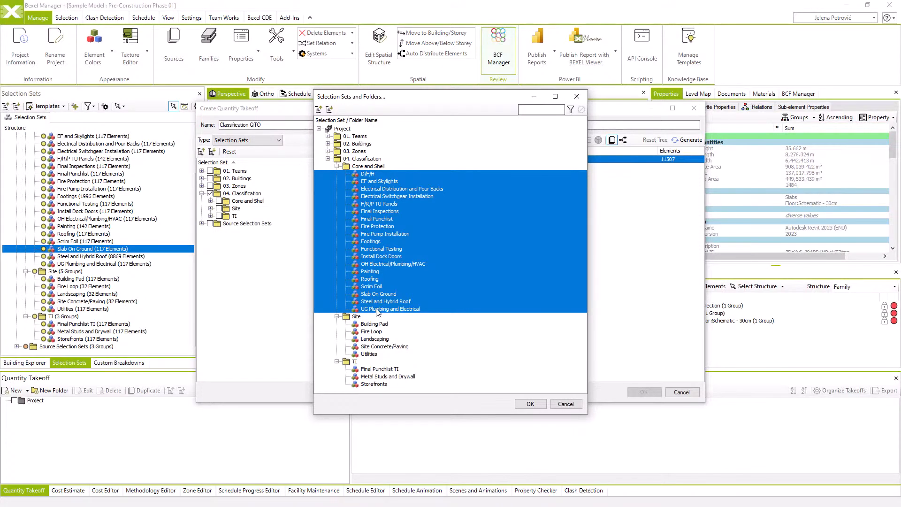
pyautogui.moveTo(377, 312); pyautogui.dragTo(373, 386)
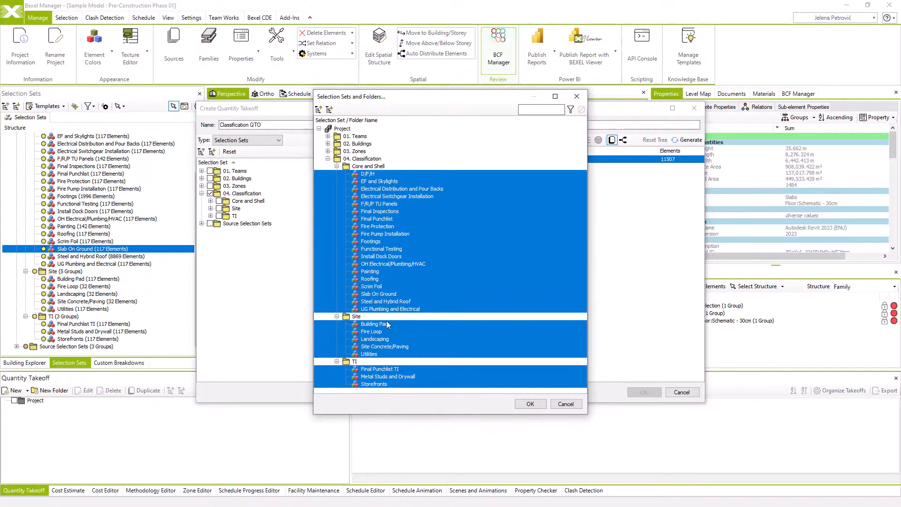
pyautogui.click(522, 404)
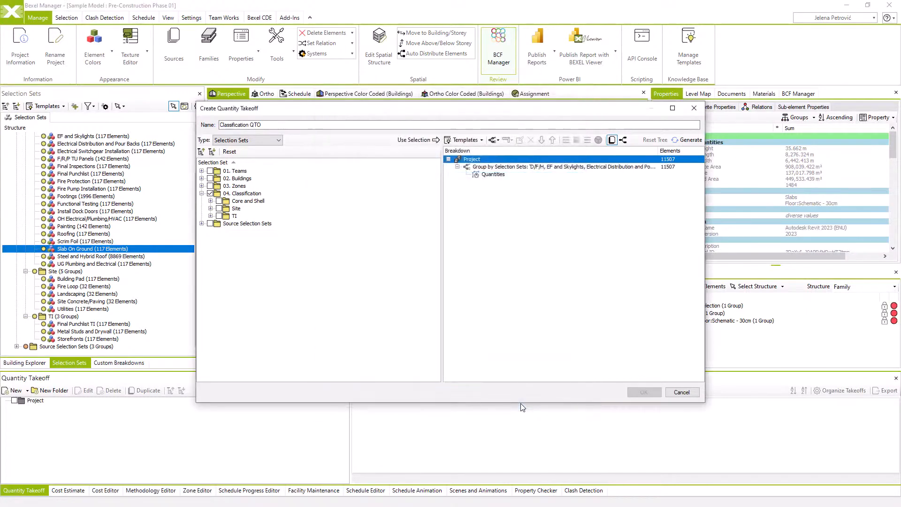
# Enable elements multiposition for the selection set grouping and generate the breakdown tree
pyautogui.click(496, 167)
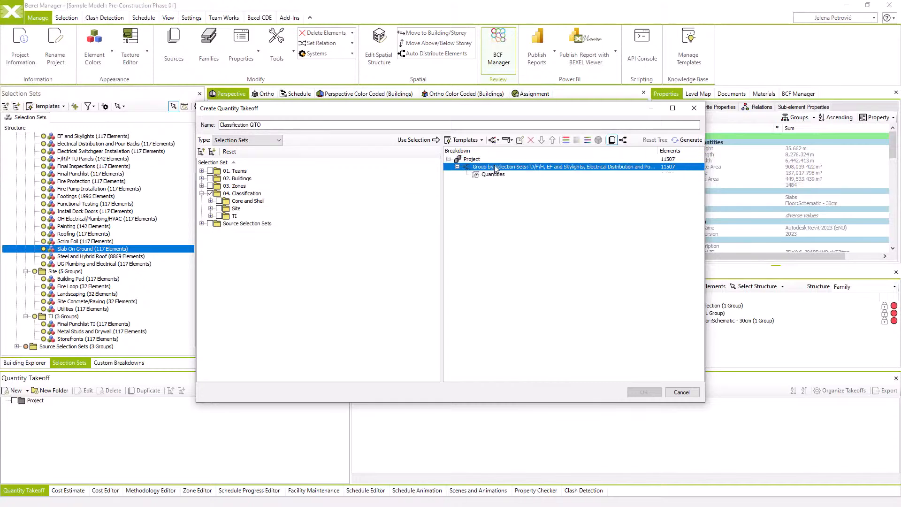
pyautogui.click(622, 140)
pyautogui.click(687, 141)
pyautogui.click(684, 141)
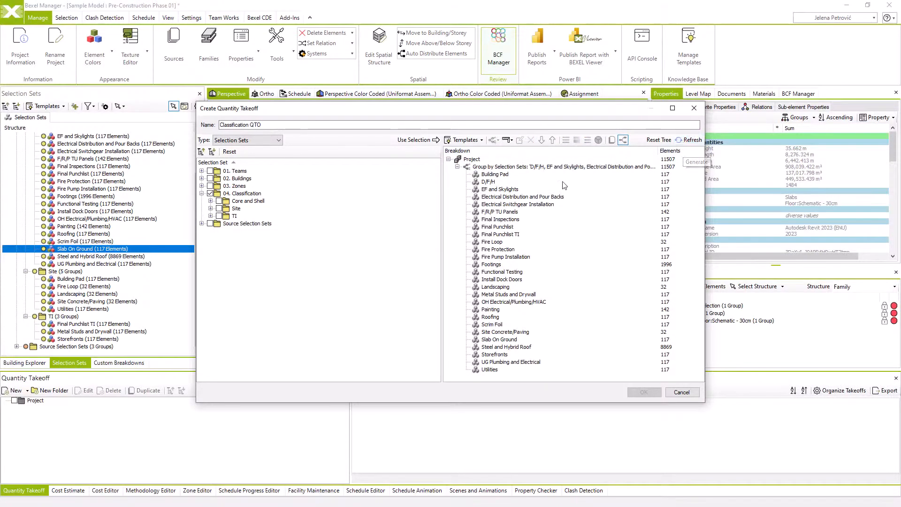
# Reset the generated tree and add a Count to the grouping rule's quantities
pyautogui.click(659, 140)
pyautogui.click(494, 175)
pyautogui.rightClick(494, 175)
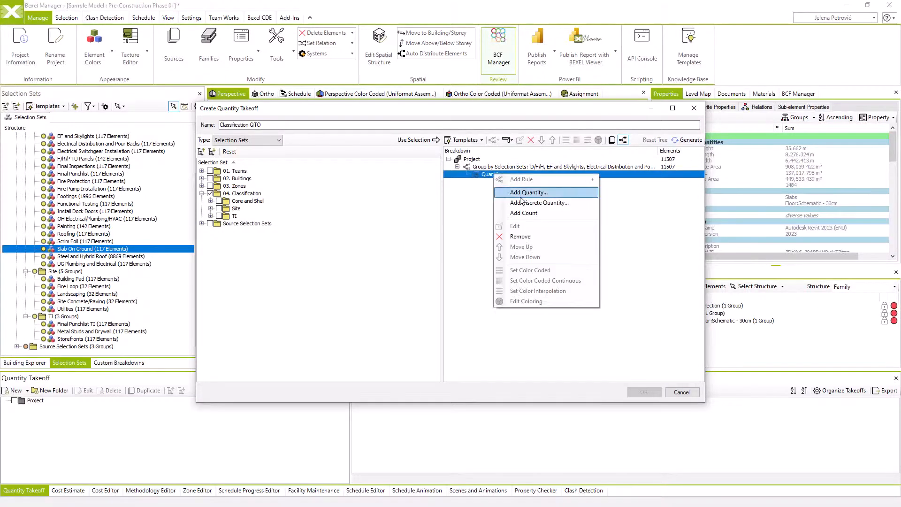
pyautogui.click(526, 213)
# Add the GrossVolume quantity with the Sum aggregate function to the grouping rule's quantities
pyautogui.click(493, 174)
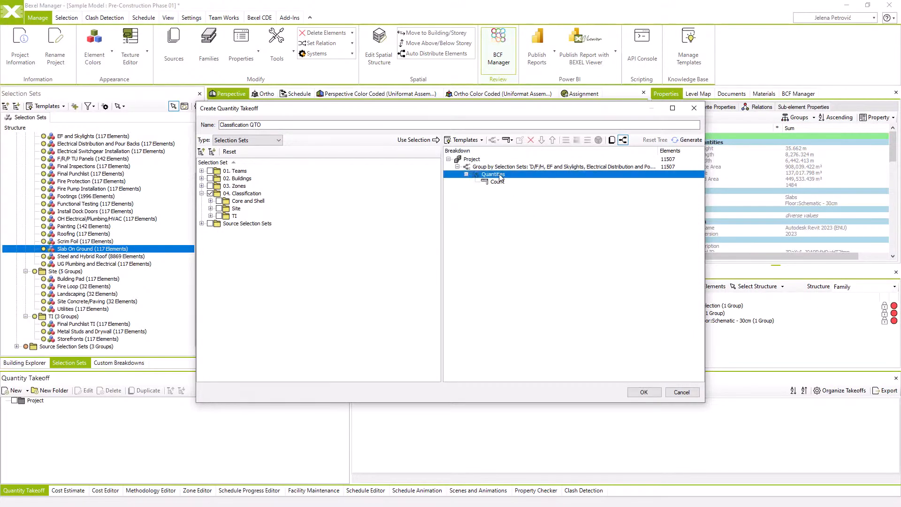
pyautogui.rightClick(498, 175)
pyautogui.click(526, 195)
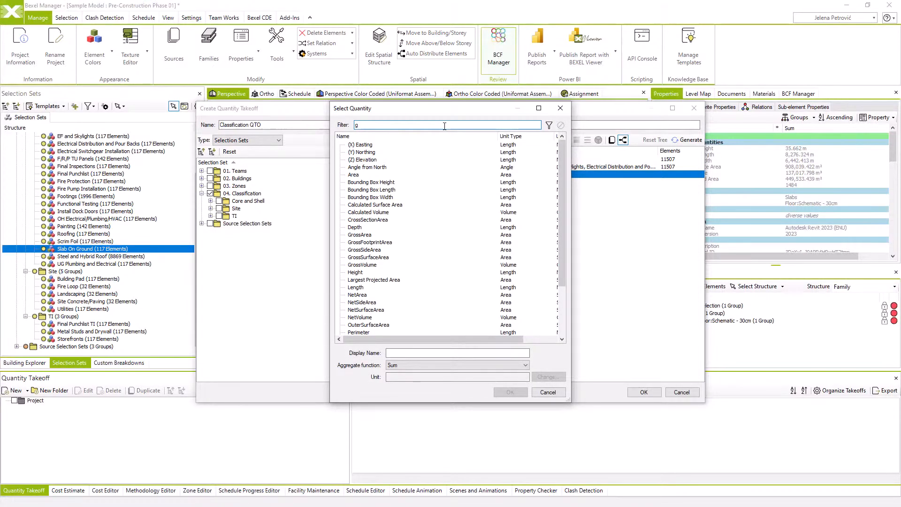
pyautogui.write('ss')
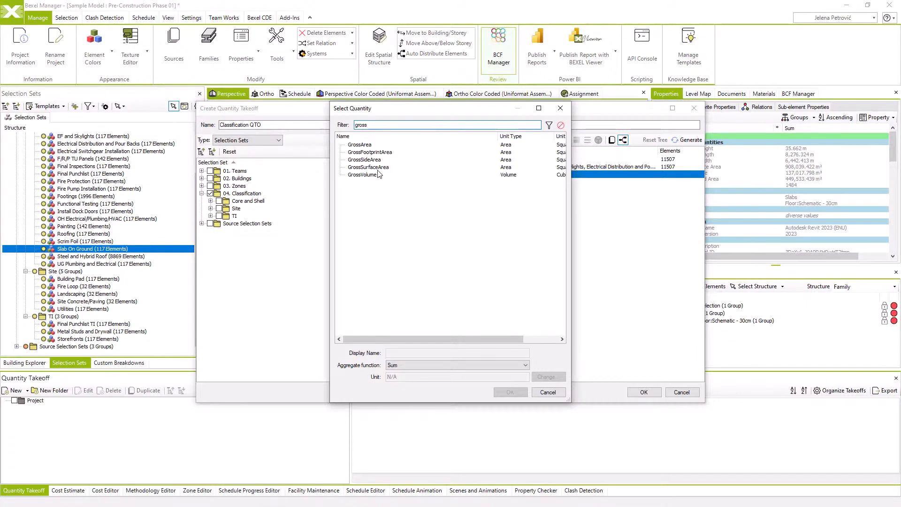
pyautogui.click(362, 175)
pyautogui.click(510, 392)
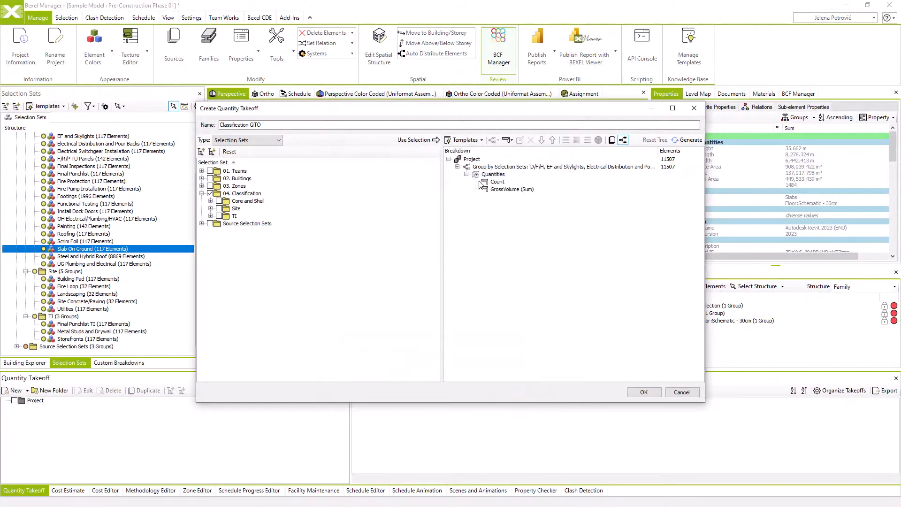
# Add the GrossArea quantity with the Sum aggregate function to the grouping rule's quantities
pyautogui.click(491, 173)
pyautogui.rightClick(491, 173)
pyautogui.click(511, 190)
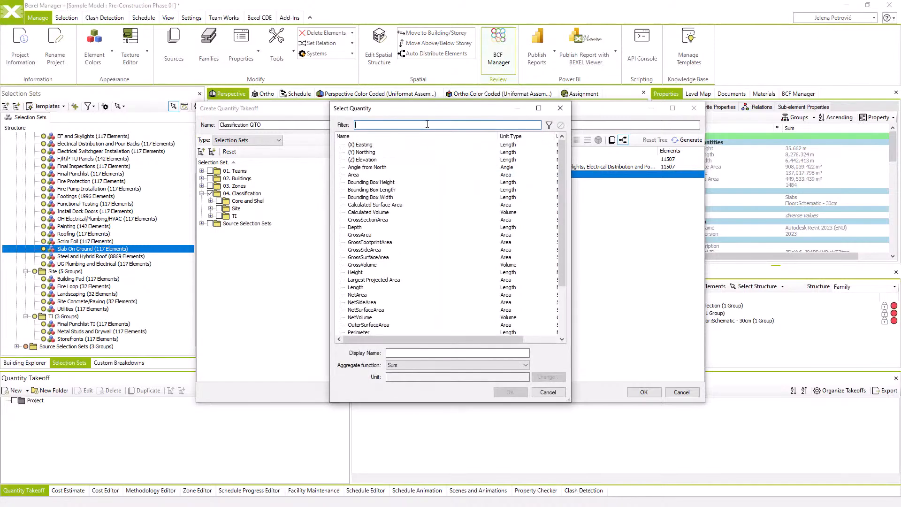
pyautogui.write('gross')
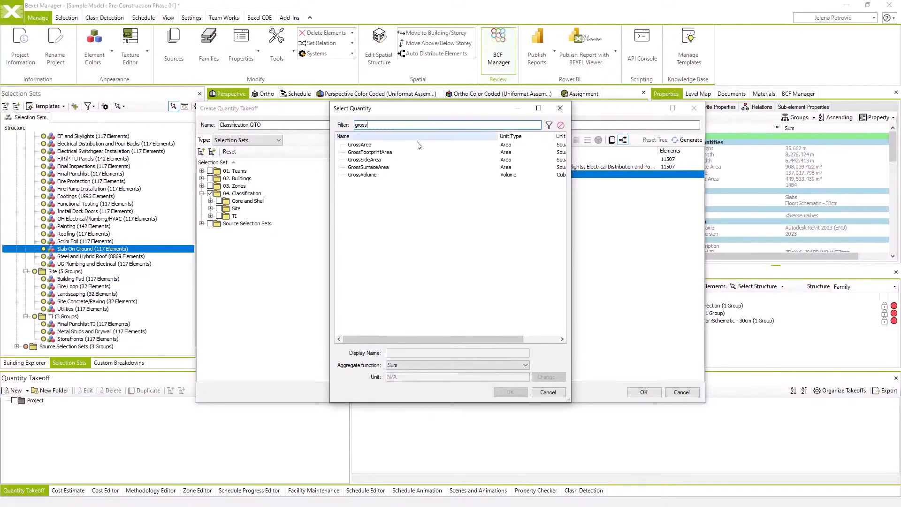
pyautogui.click(416, 144)
pyautogui.click(510, 392)
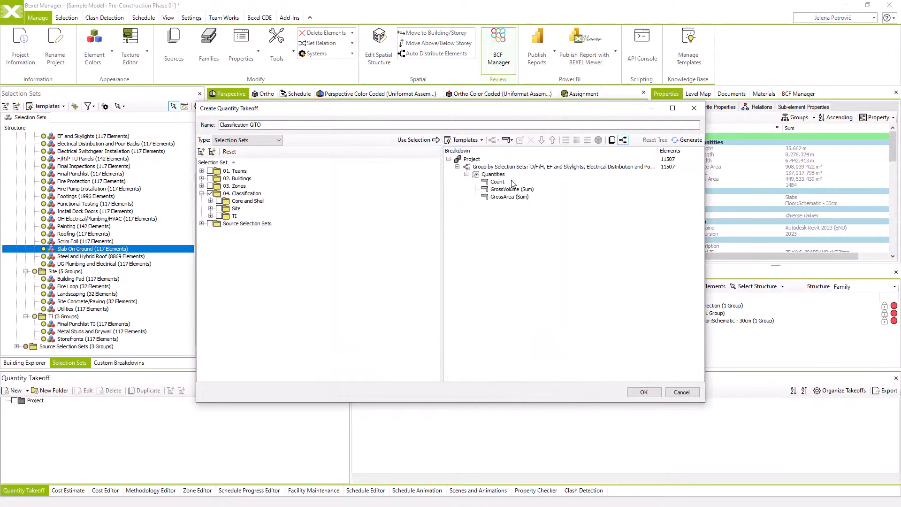
# Set a colour coding rule on the selection set grouping, then generate the breakdown and create the takeoff
pyautogui.click(516, 167)
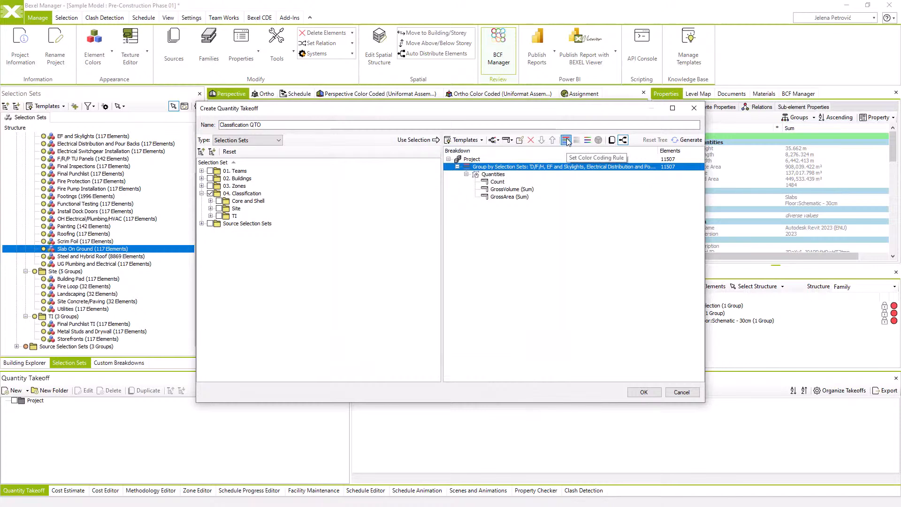
pyautogui.click(566, 140)
pyautogui.click(688, 140)
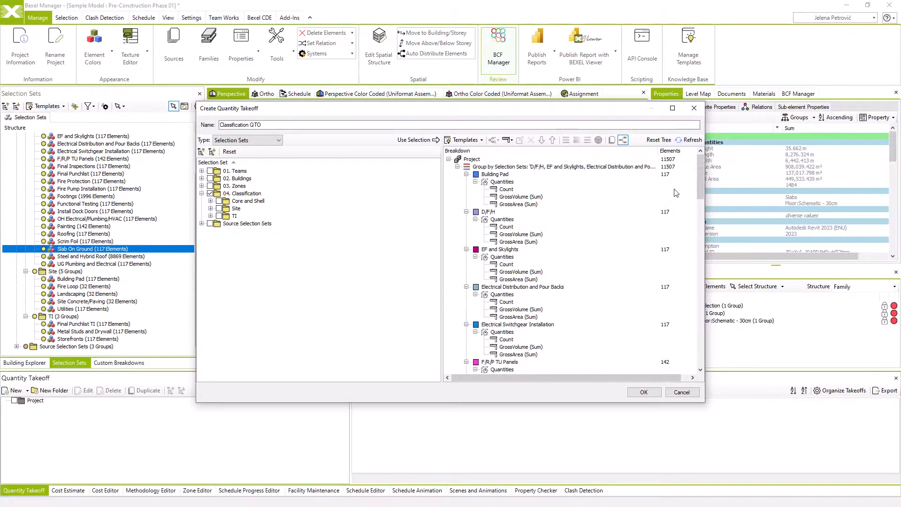
pyautogui.moveTo(698, 166); pyautogui.dragTo(703, 342)
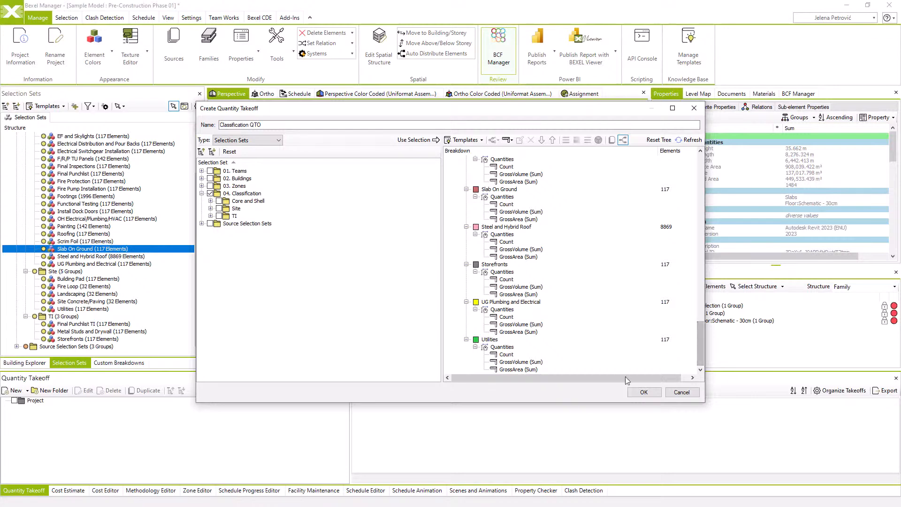
pyautogui.click(644, 392)
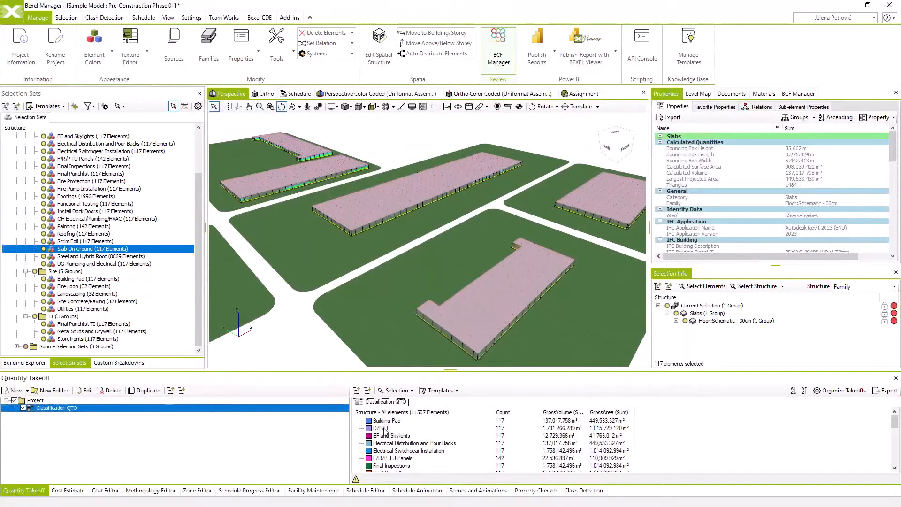
# Enable Auto-Select from Takeoff and inspect the D/F/H and Erect TU Panels elements in the perspective and colour-coded perspective views
pyautogui.click(397, 391)
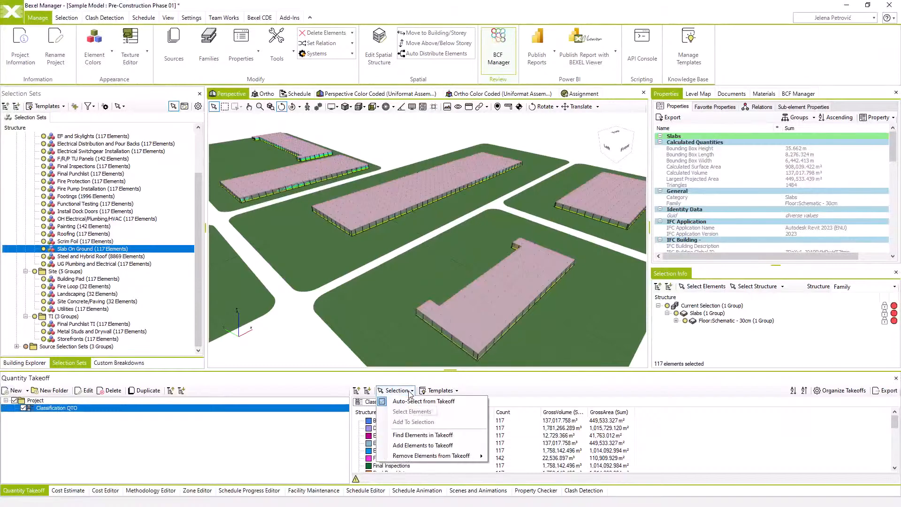
pyautogui.click(385, 404)
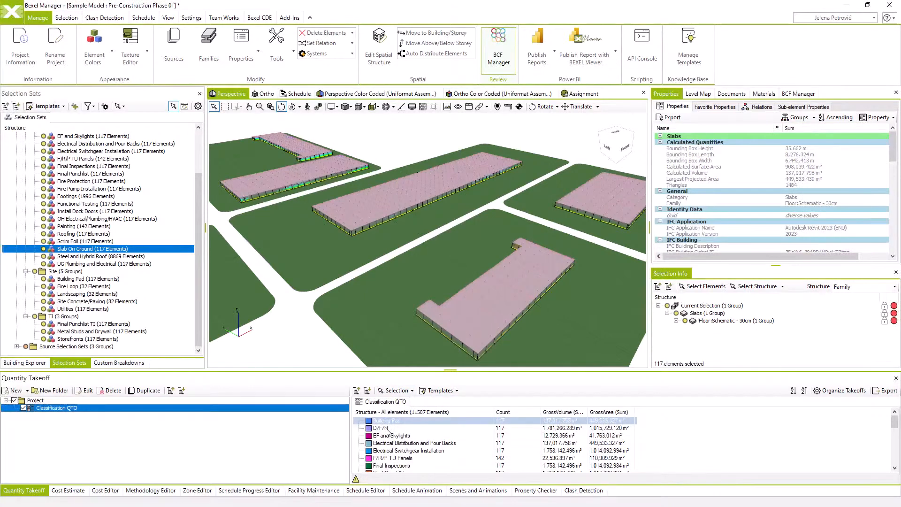
pyautogui.click(386, 428)
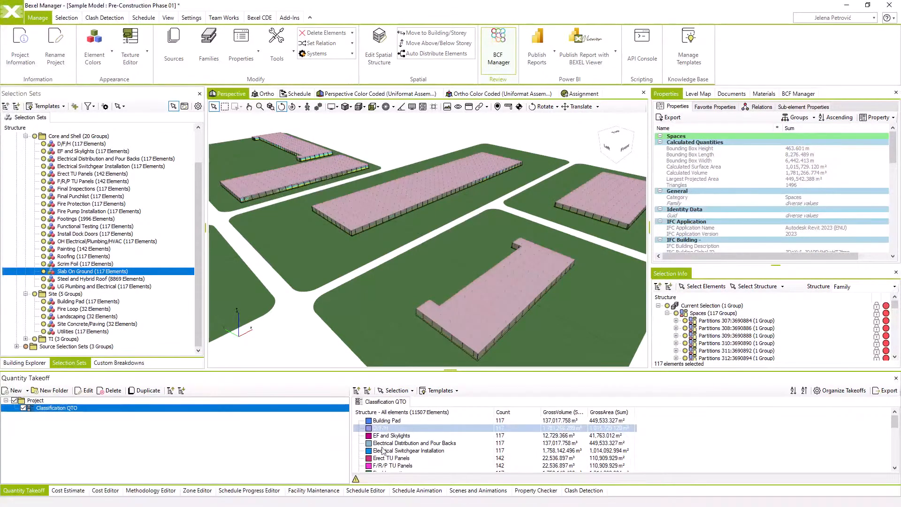
pyautogui.click(385, 458)
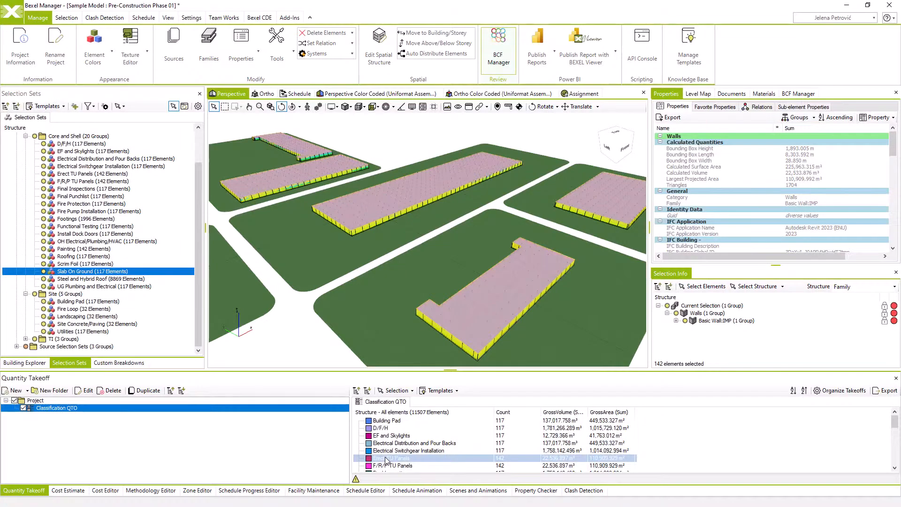
pyautogui.click(384, 94)
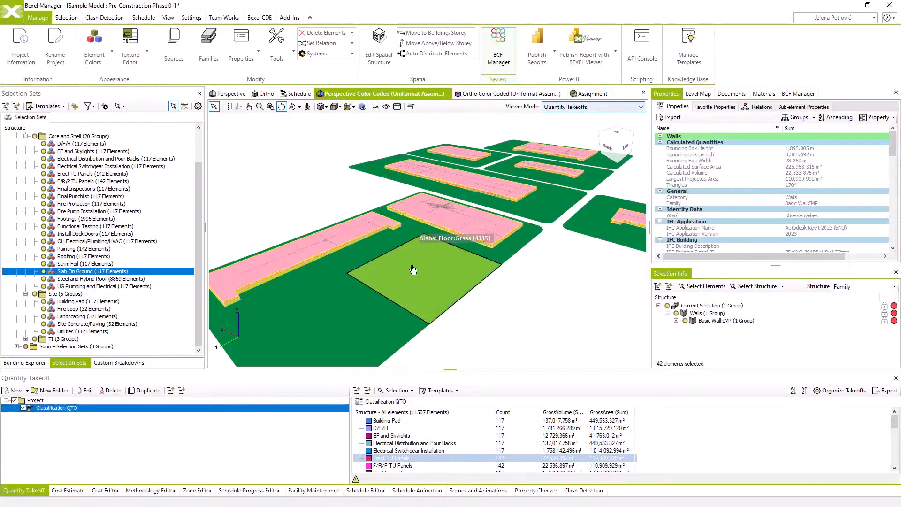
pyautogui.moveTo(424, 282)
pyautogui.mouseDown()
pyautogui.moveTo(434, 294)
pyautogui.moveTo(428, 334)
pyautogui.moveTo(448, 280)
pyautogui.moveTo(436, 272)
pyautogui.moveTo(430, 286)
pyautogui.mouseUp()
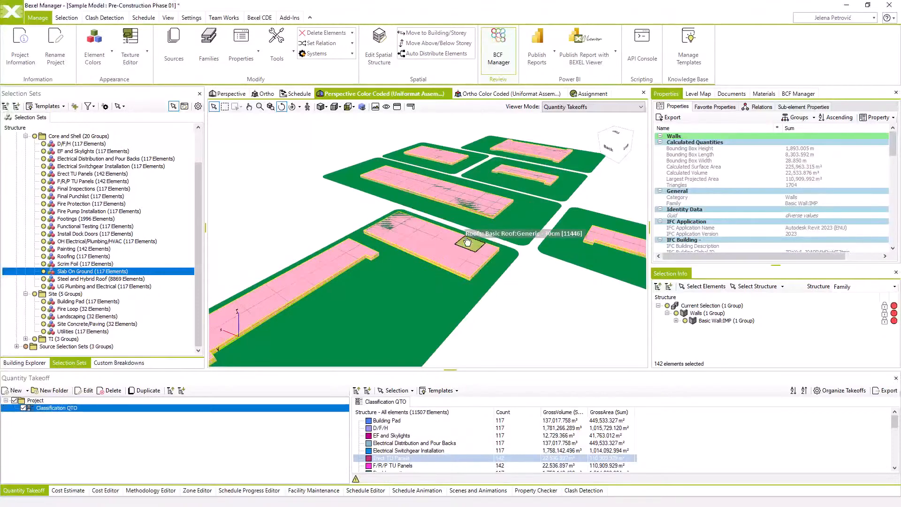
pyautogui.moveTo(440, 243); pyautogui.dragTo(446, 255)
pyautogui.scroll(2, 446, 255)
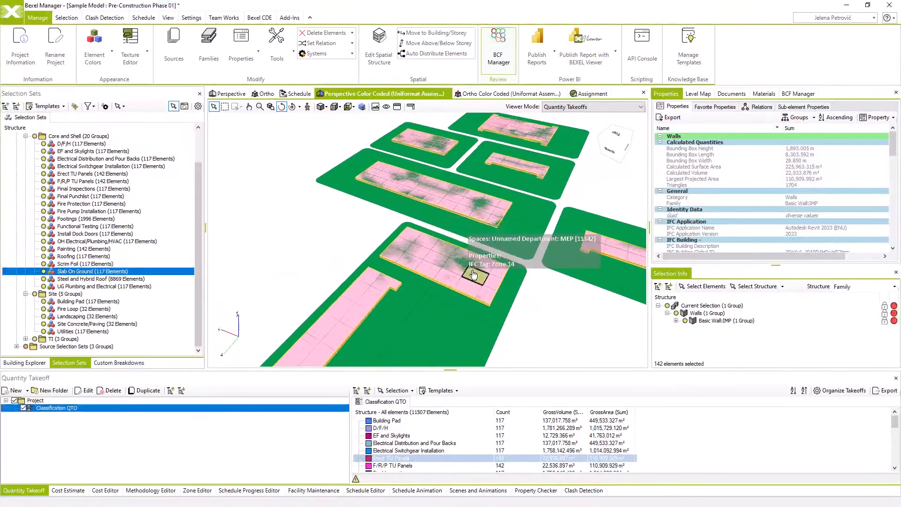
pyautogui.scroll(-4, 471, 277)
pyautogui.moveTo(496, 288)
pyautogui.mouseDown()
pyautogui.moveTo(511, 307)
pyautogui.moveTo(503, 303)
pyautogui.mouseUp()
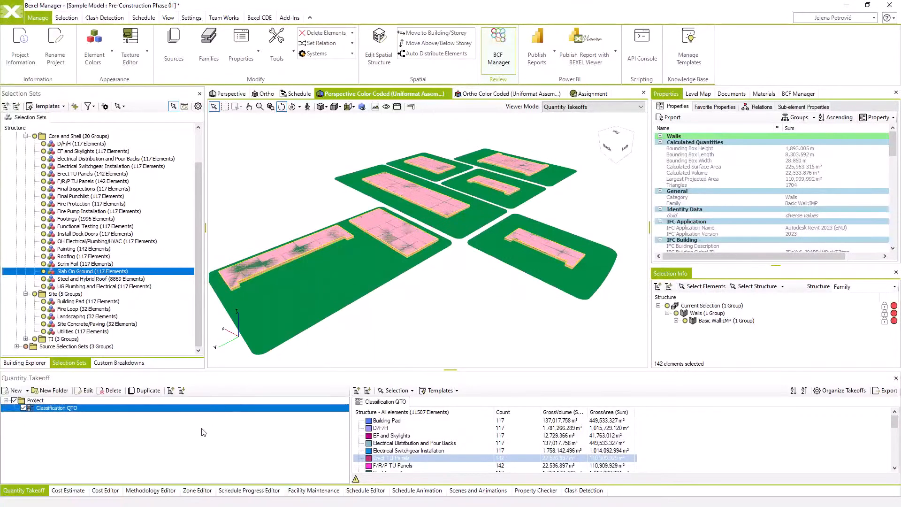
# Create a new cost classification named Sample Model-Classification-Single level in the Cost Editor
pyautogui.click(105, 490)
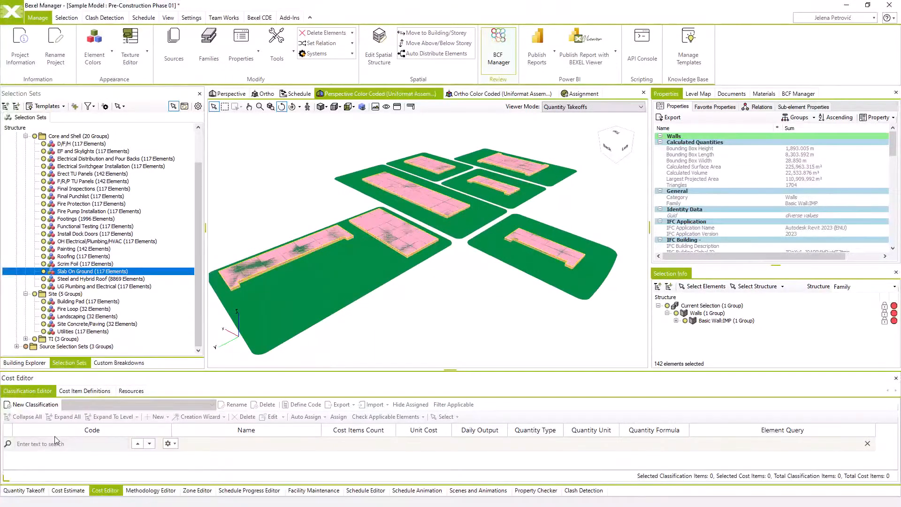
pyautogui.click(42, 407)
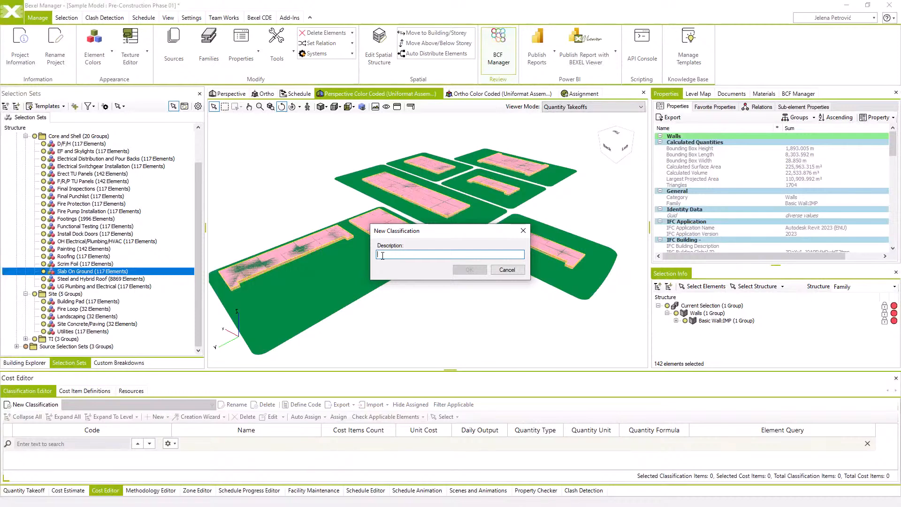
pyautogui.write('Sample Model-Classification-Single level')
pyautogui.click(471, 270)
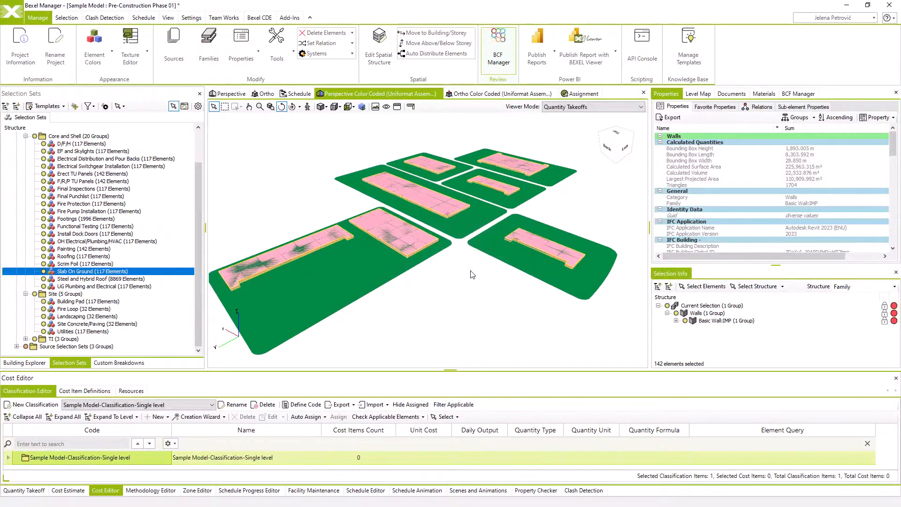
# Start creating cost items from the Classification QTO quantity takeoff, with the classification item code and name both taken From Quantity Takeoff
pyautogui.moveTo(372, 370); pyautogui.dragTo(372, 299)
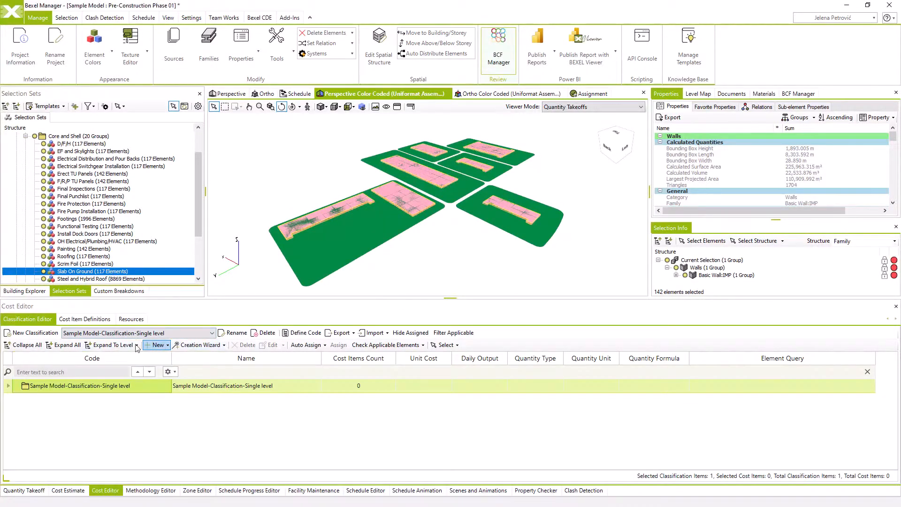
pyautogui.click(225, 345)
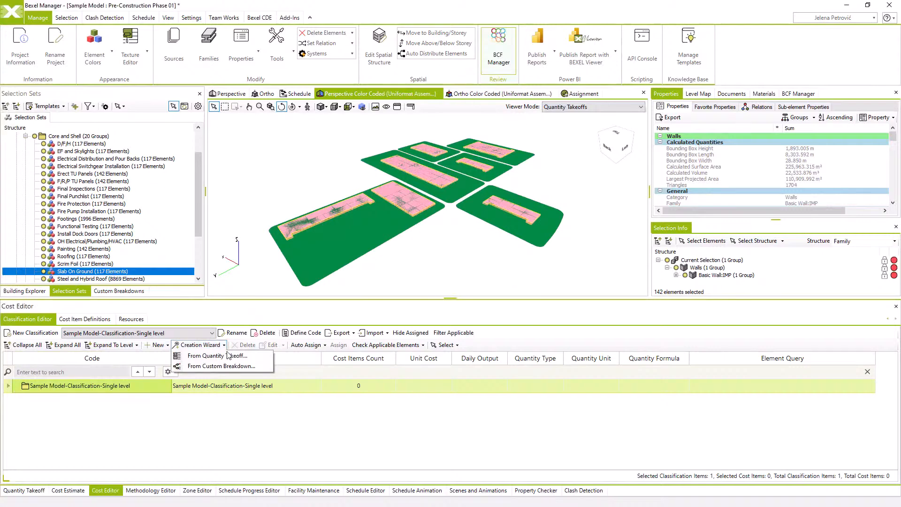
pyautogui.click(227, 354)
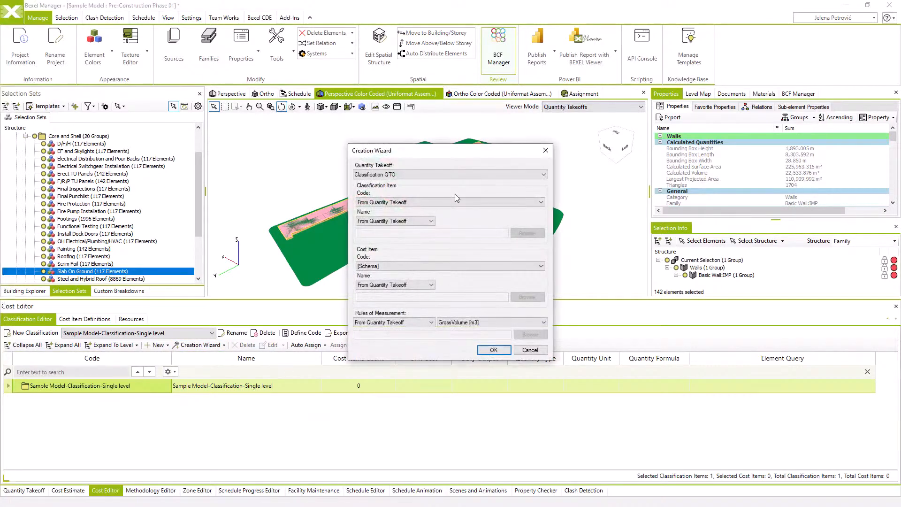
pyautogui.click(440, 169)
pyautogui.click(427, 180)
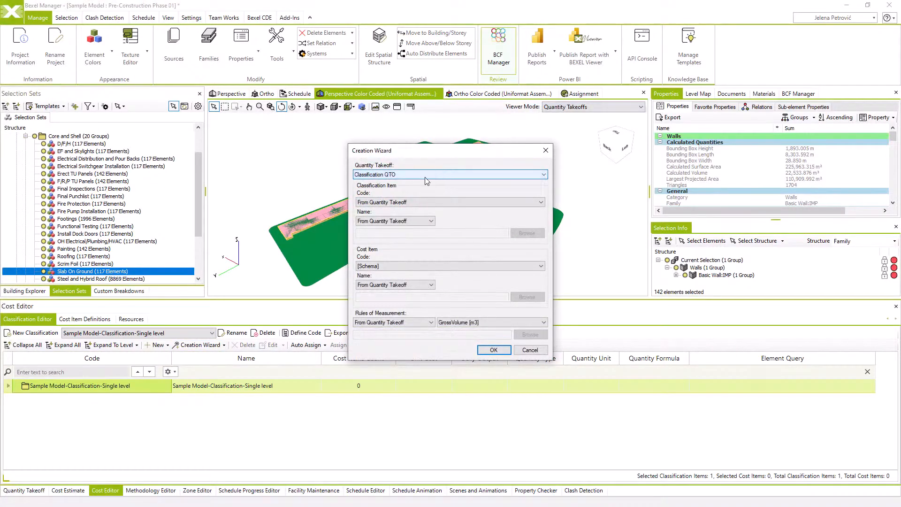
pyautogui.click(390, 202)
pyautogui.click(389, 210)
pyautogui.click(386, 221)
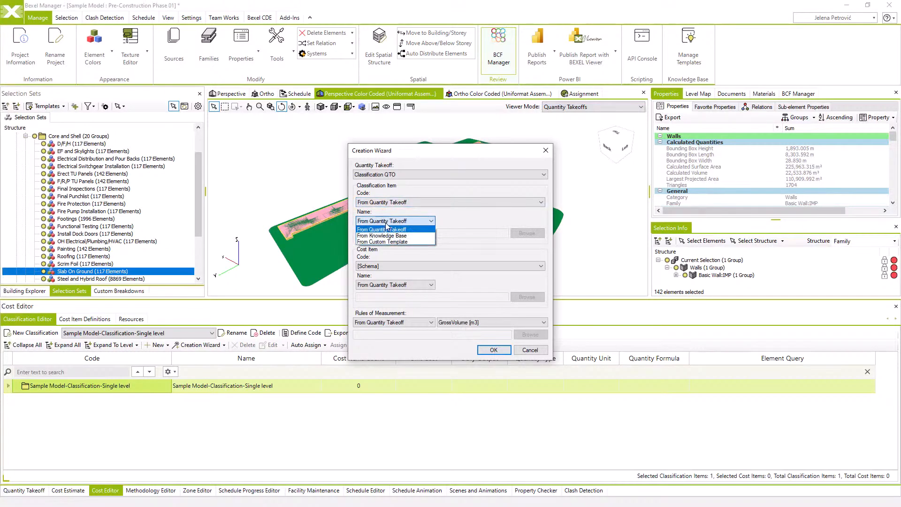
pyautogui.click(386, 226)
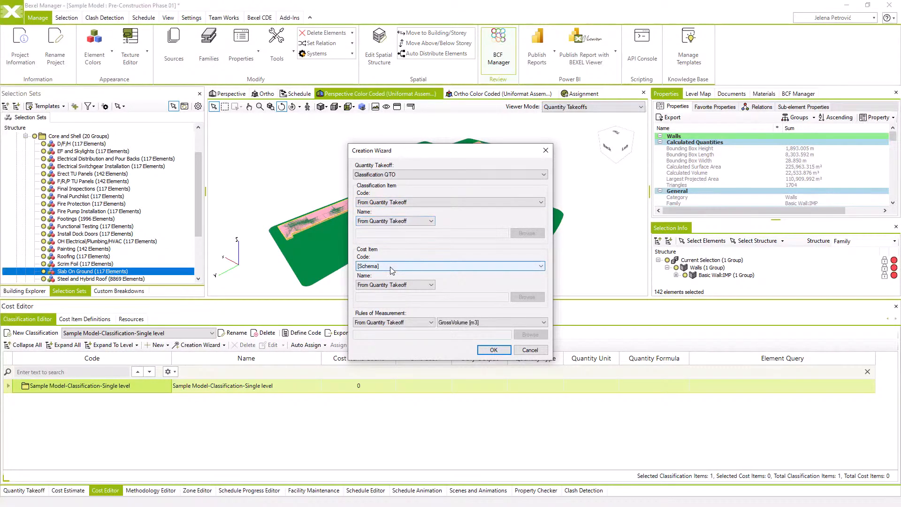
# Set the rules of measurement to From Quantity Takeoff with GrossArea [m2] and generate the cost items
pyautogui.click(422, 323)
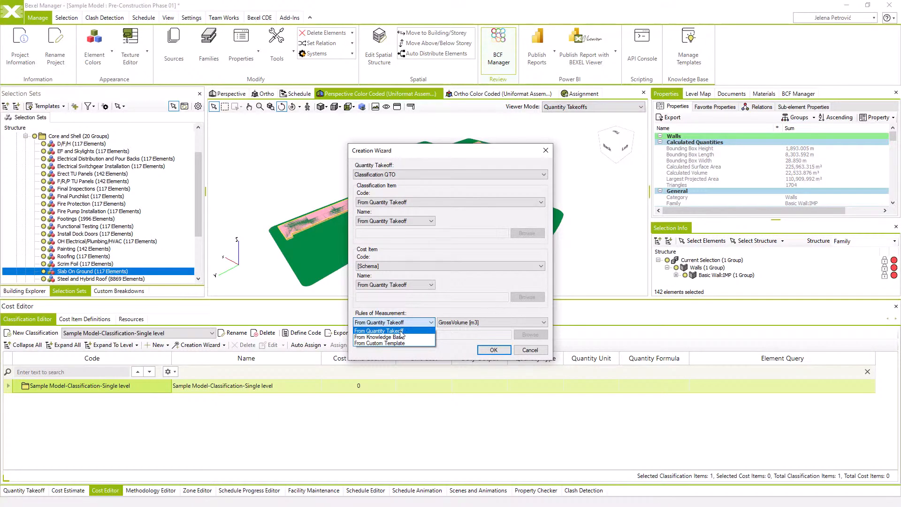
pyautogui.click(400, 330)
pyautogui.click(451, 323)
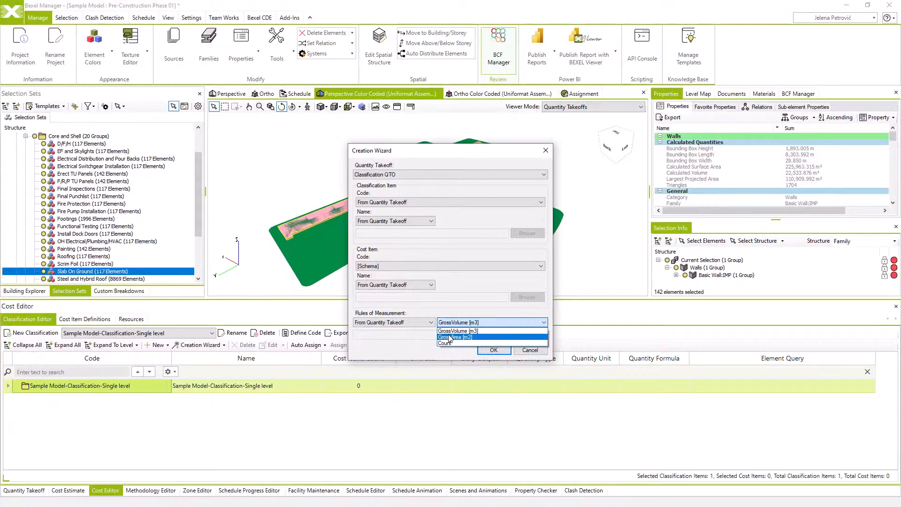
pyautogui.click(450, 337)
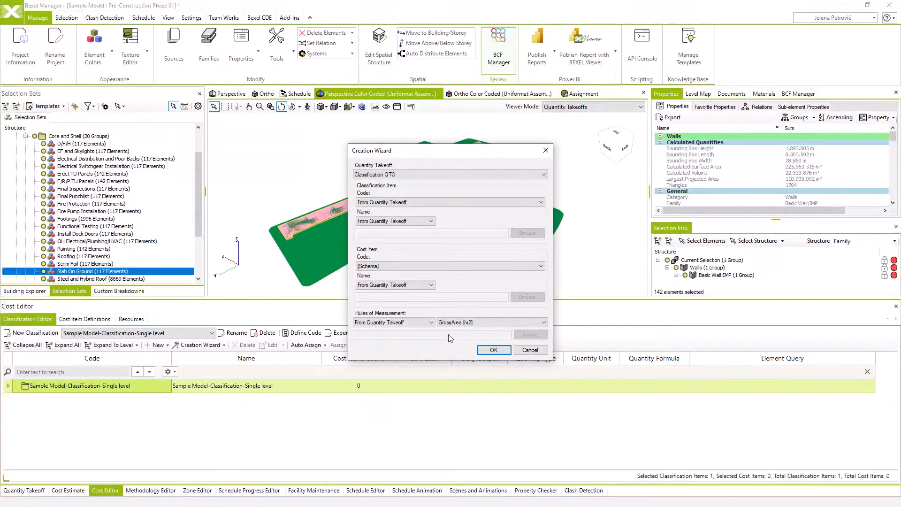
pyautogui.click(491, 350)
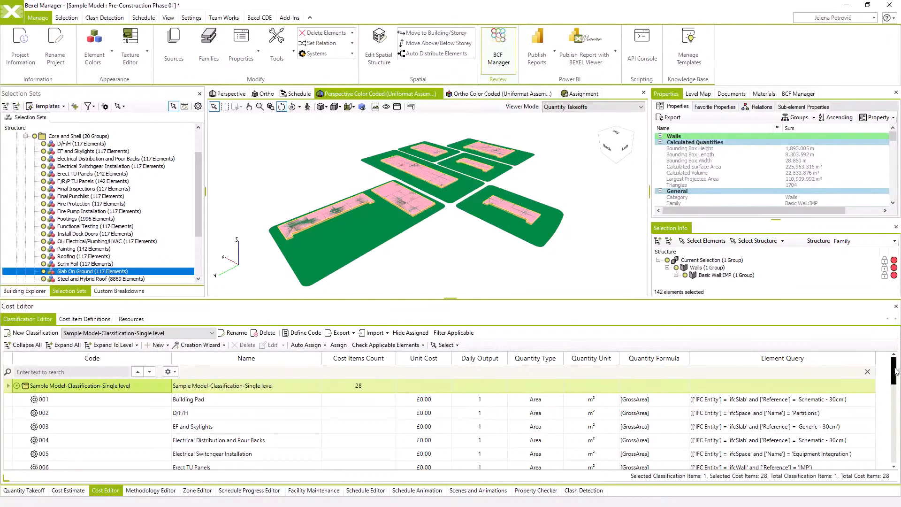
# Review the generated cost items with their quantity types, units, formulas and element queries, and check the classification's export and import options
pyautogui.moveTo(895, 371)
pyautogui.mouseDown()
pyautogui.moveTo(894, 443)
pyautogui.moveTo(894, 387)
pyautogui.mouseUp()
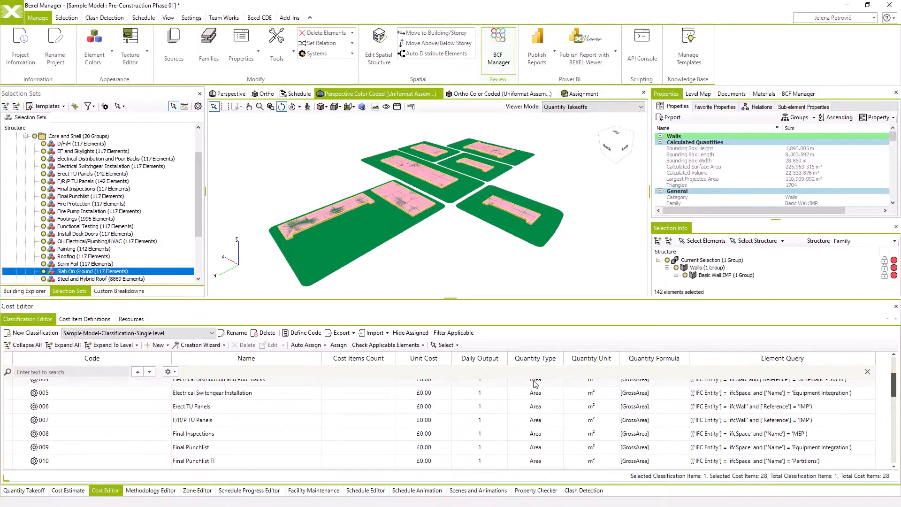
pyautogui.moveTo(892, 398); pyautogui.dragTo(893, 371)
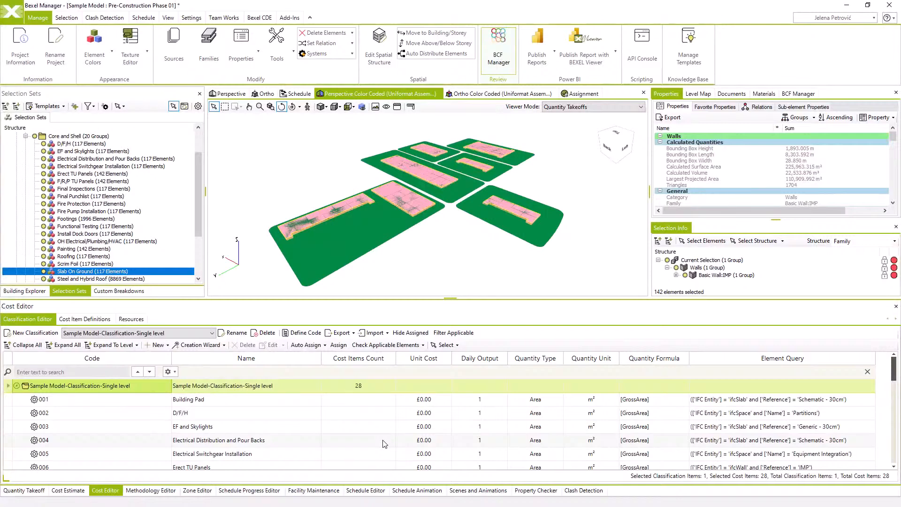
pyautogui.scroll(-2, 384, 444)
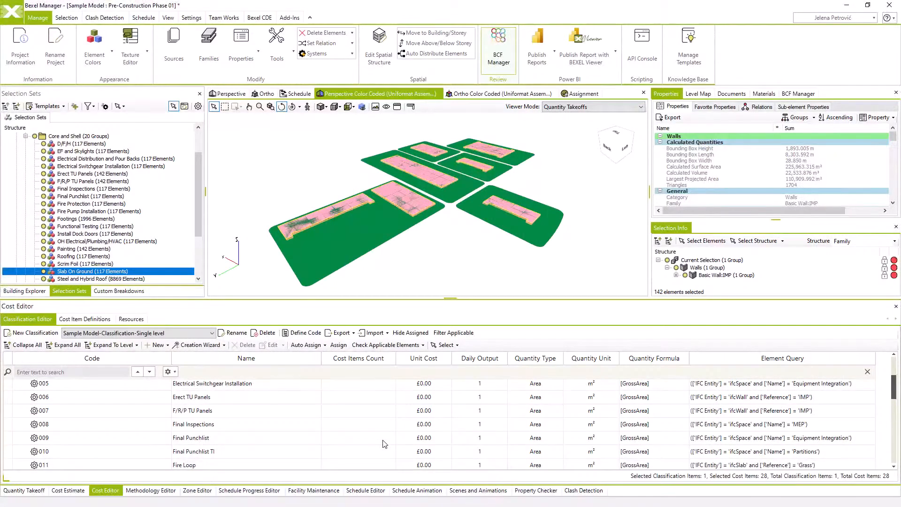
pyautogui.scroll(-3, 385, 444)
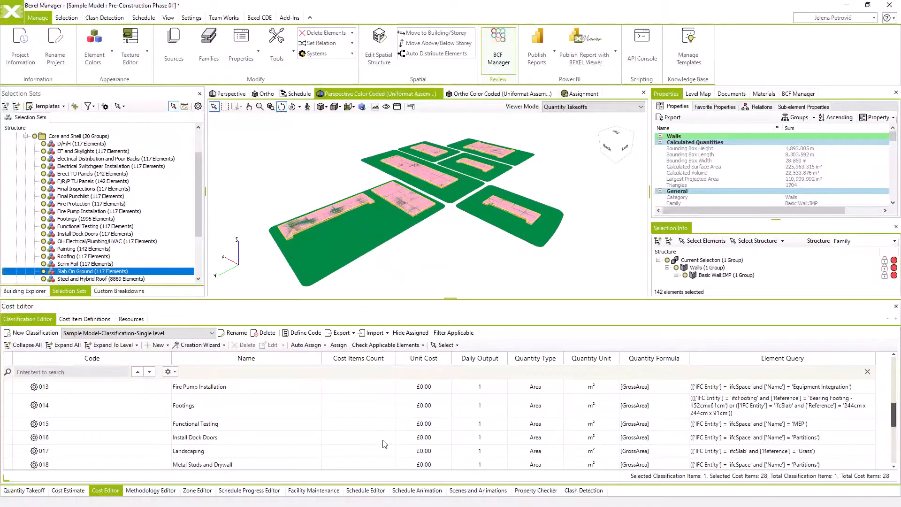
pyautogui.scroll(5, 385, 444)
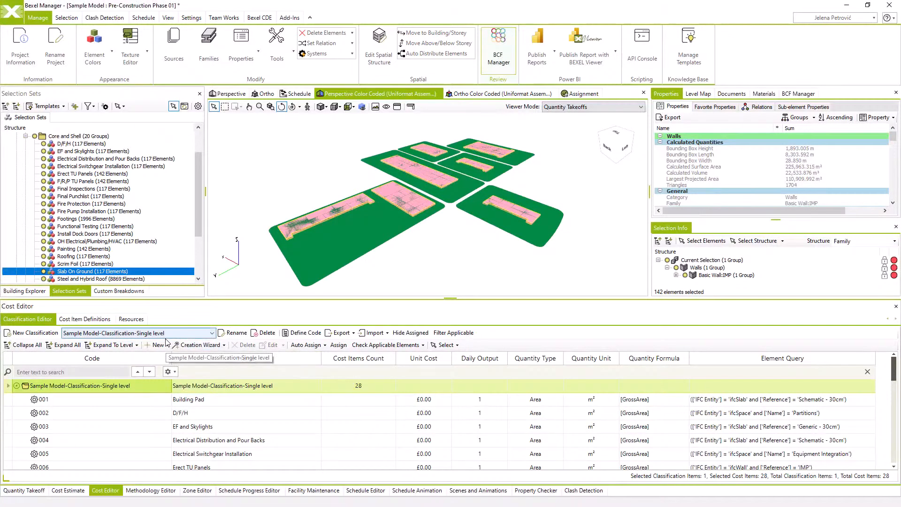
pyautogui.click(353, 334)
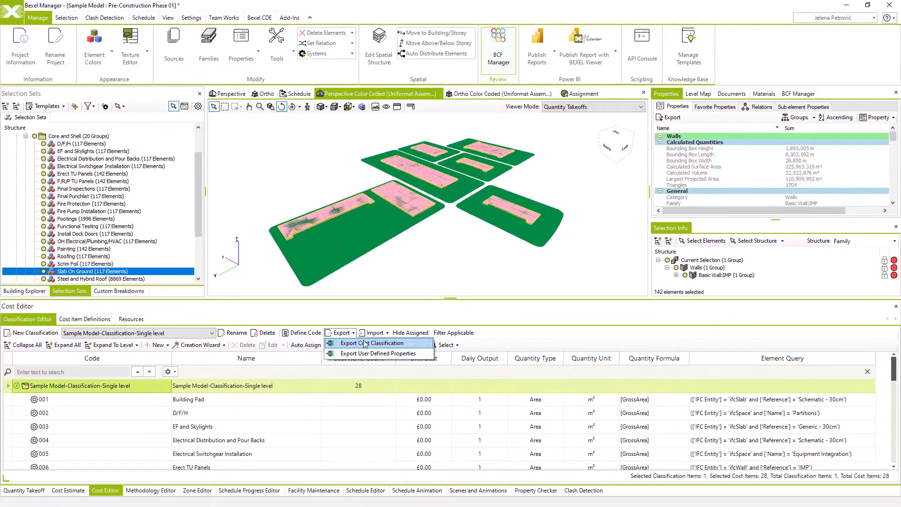
pyautogui.click(388, 333)
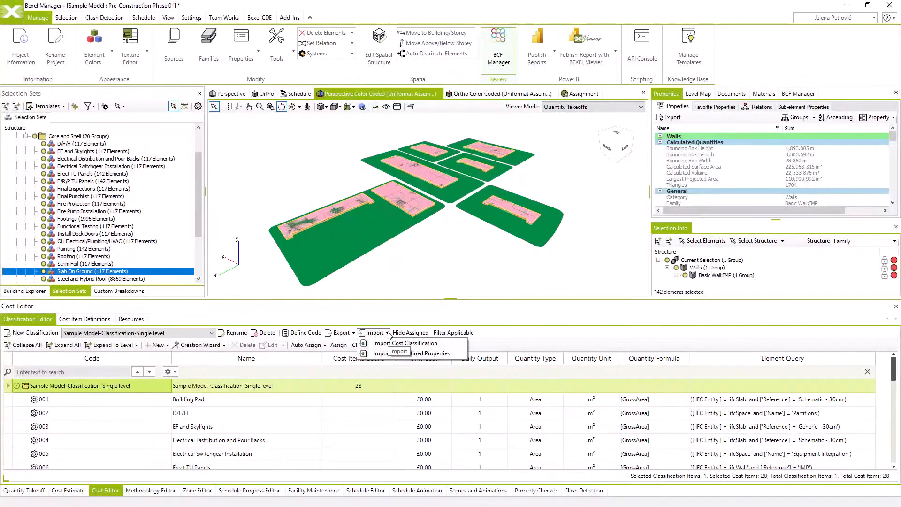
pyautogui.click(388, 332)
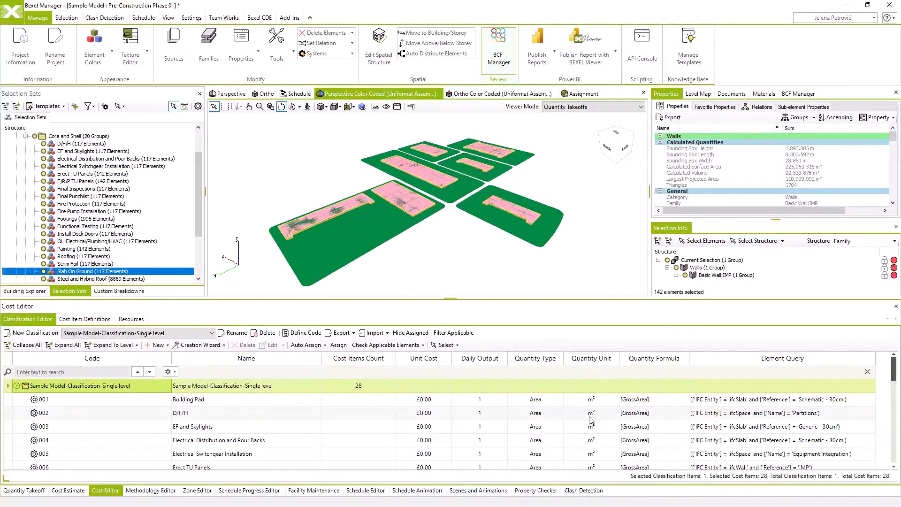
pyautogui.scroll(-3, 591, 419)
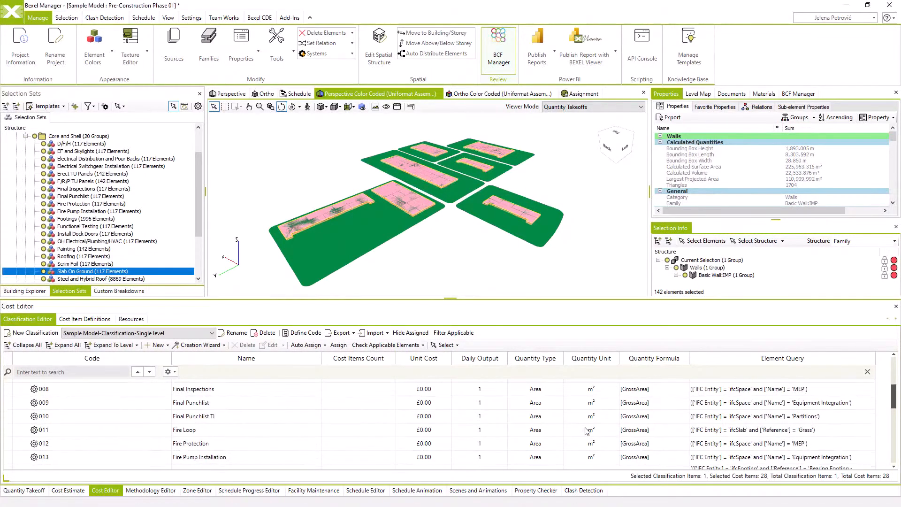
pyautogui.scroll(3, 587, 431)
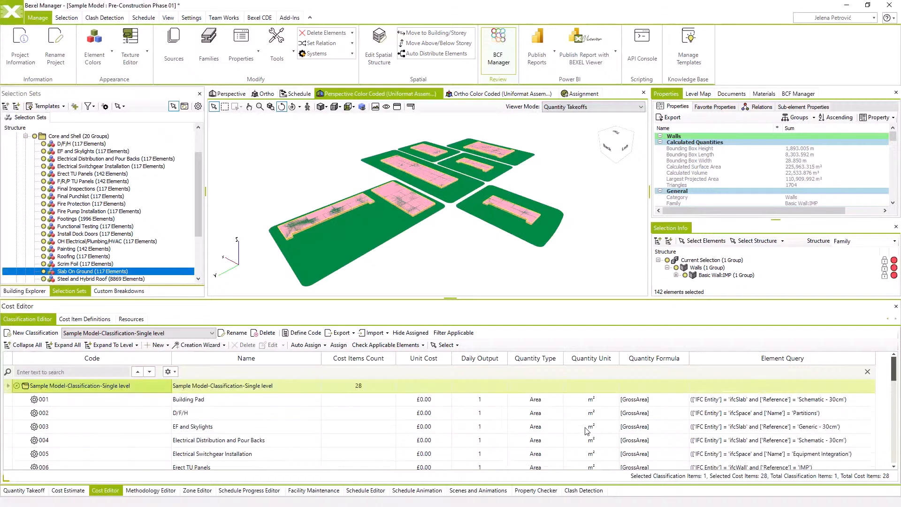
# Select the F/R/P TU Panels, Footings, Slab On Ground and Steel and Hybrid Roof cost items together
pyautogui.scroll(-2, 587, 431)
pyautogui.click(204, 447)
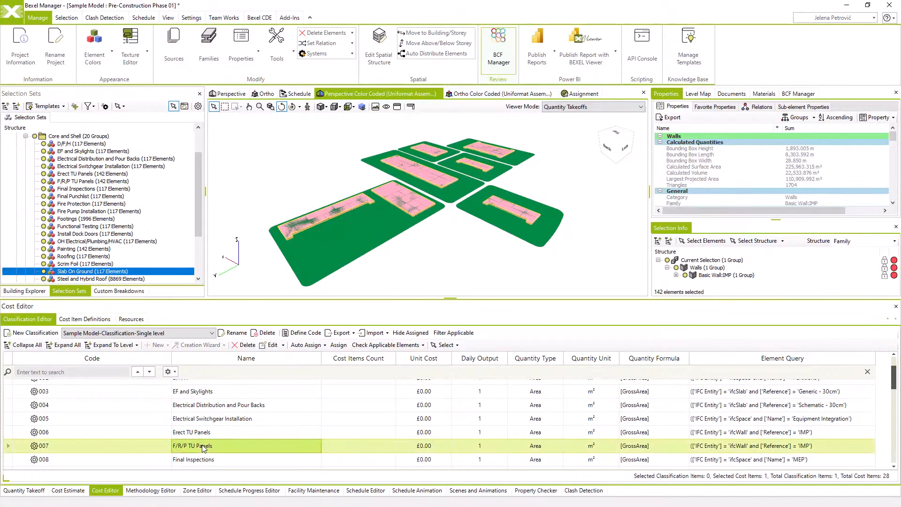
pyautogui.scroll(-4, 204, 447)
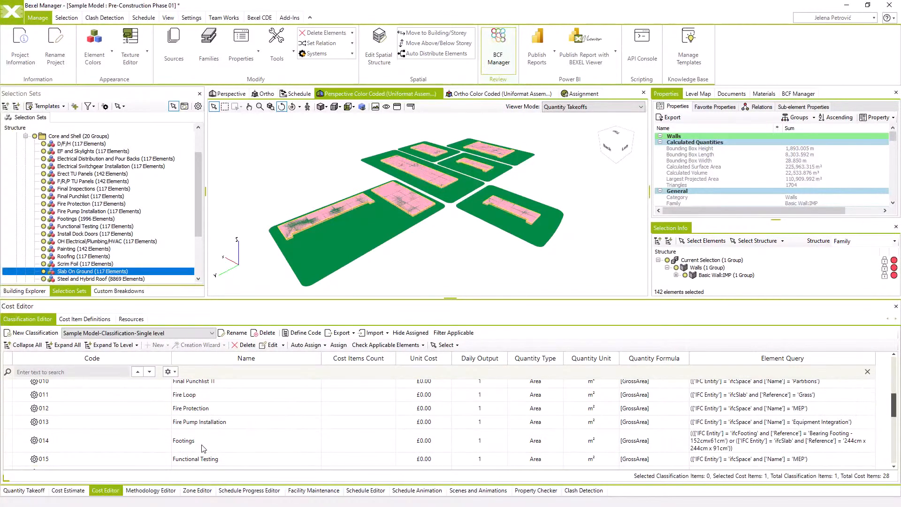
pyautogui.keyDown('ctrl'); pyautogui.click(198, 438); pyautogui.keyUp('ctrl')
pyautogui.scroll(-5, 198, 438)
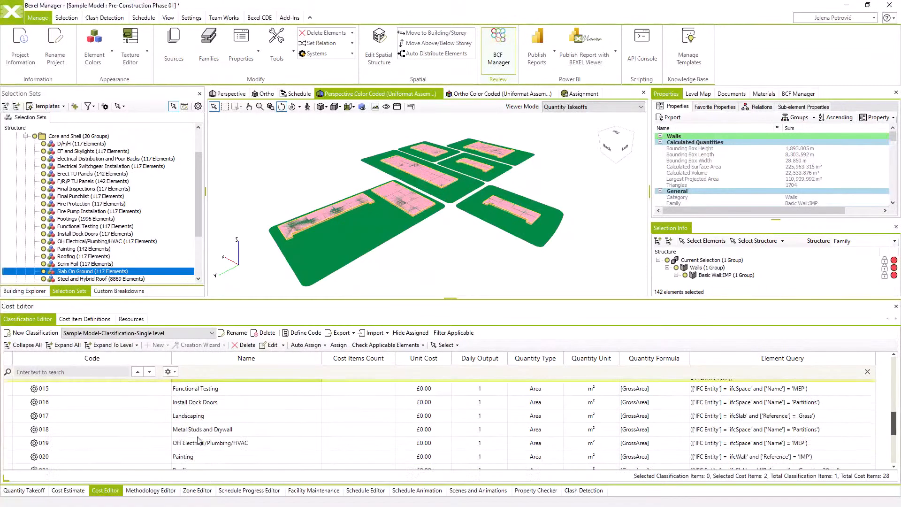
pyautogui.keyDown('ctrl'); pyautogui.click(198, 441); pyautogui.keyUp('ctrl')
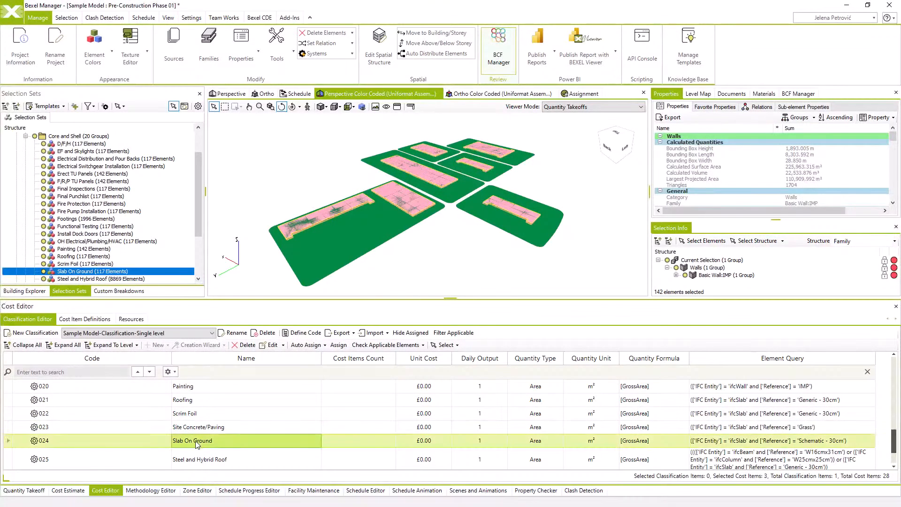
pyautogui.keyDown('ctrl'); pyautogui.click(194, 458); pyautogui.keyUp('ctrl')
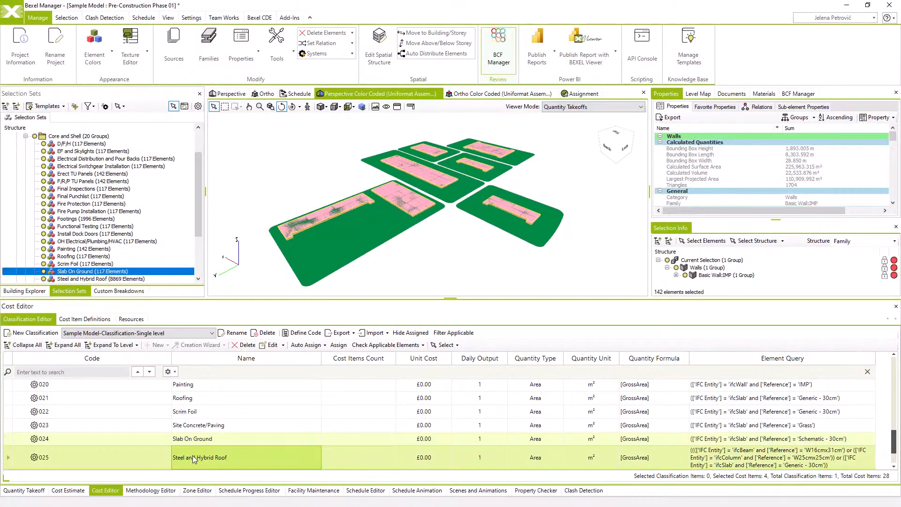
# Edit the four selected cost items together and set their quantity type to Volume
pyautogui.rightClick(230, 440)
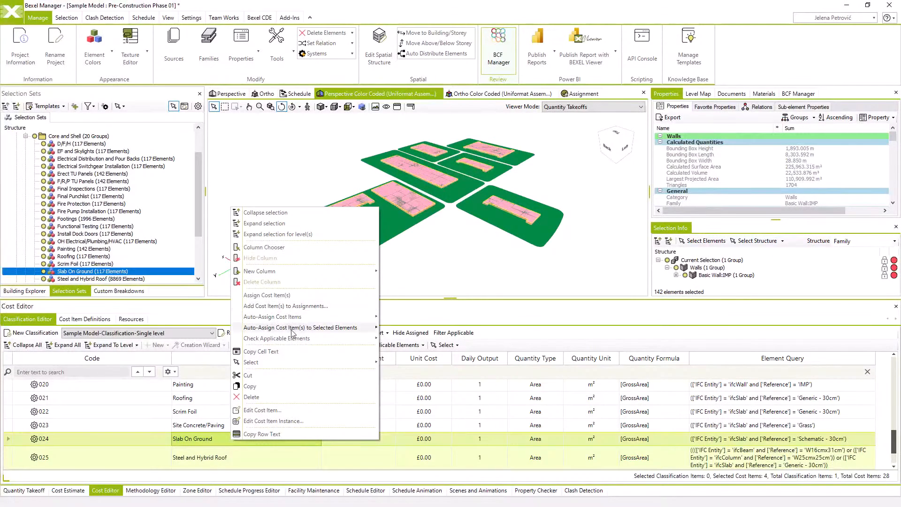
pyautogui.click(280, 410)
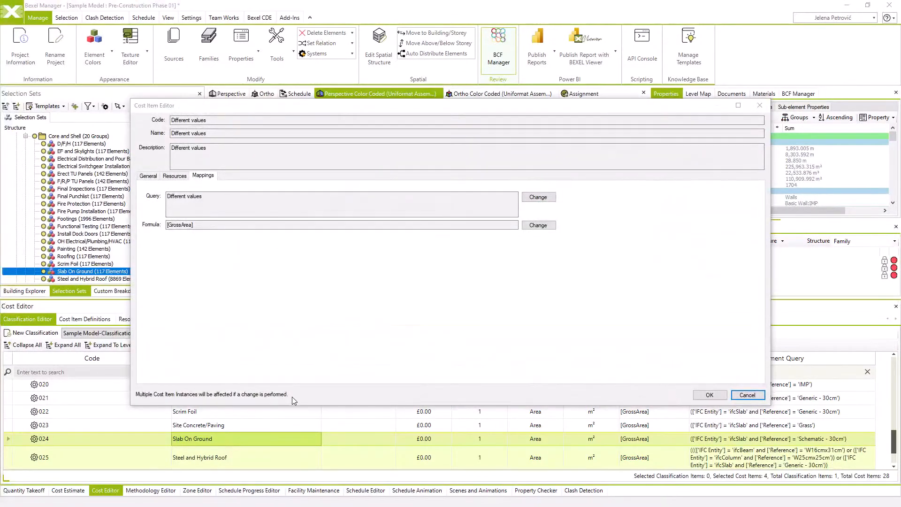
pyautogui.doubleClick(182, 120)
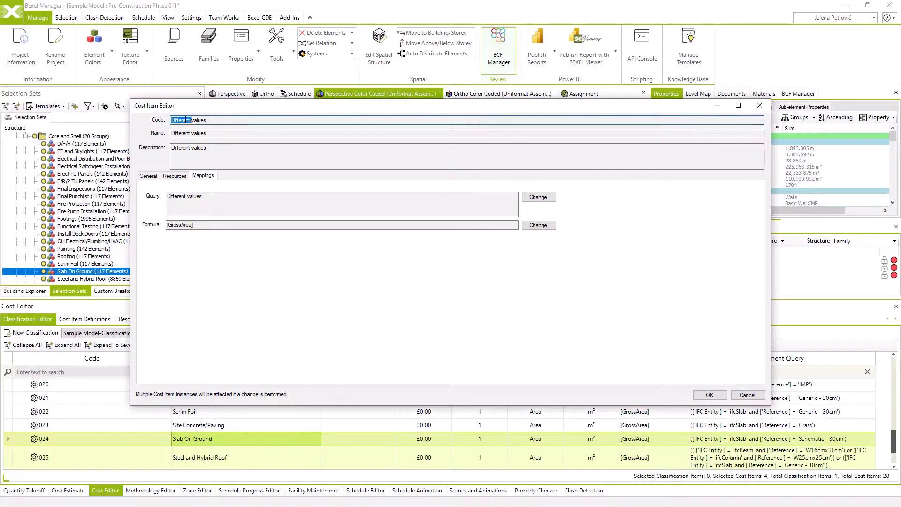
pyautogui.click(204, 133)
pyautogui.click(184, 147)
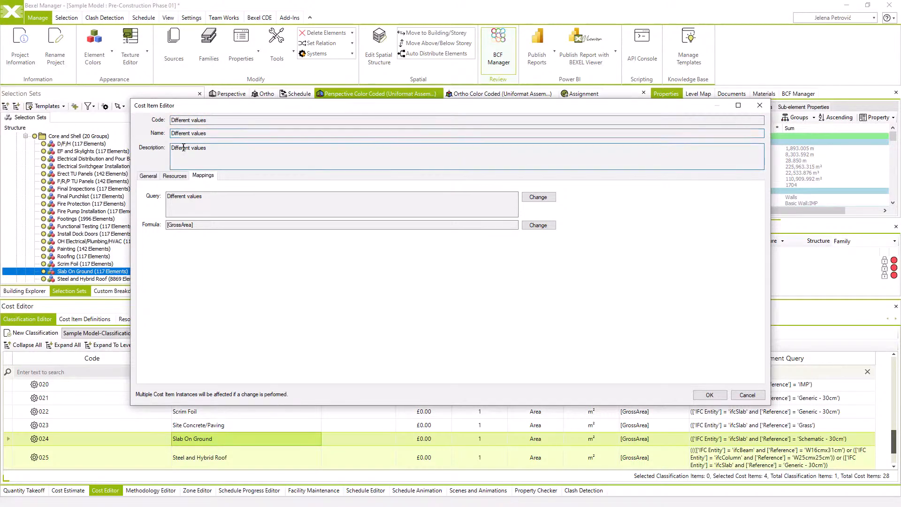
pyautogui.click(148, 176)
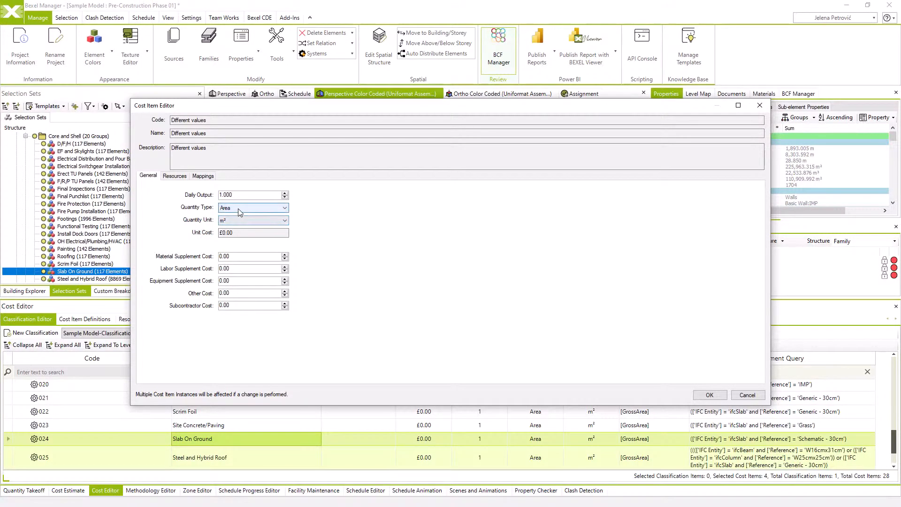
pyautogui.click(275, 212)
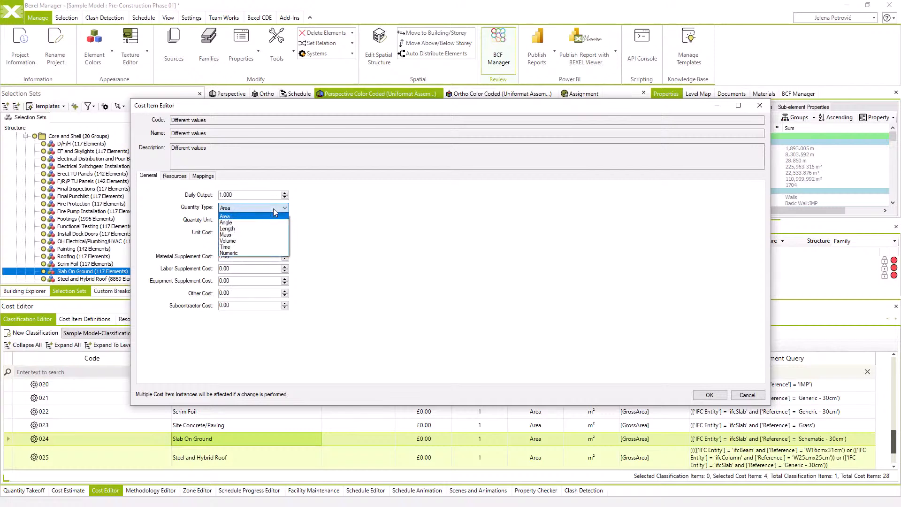
pyautogui.click(258, 241)
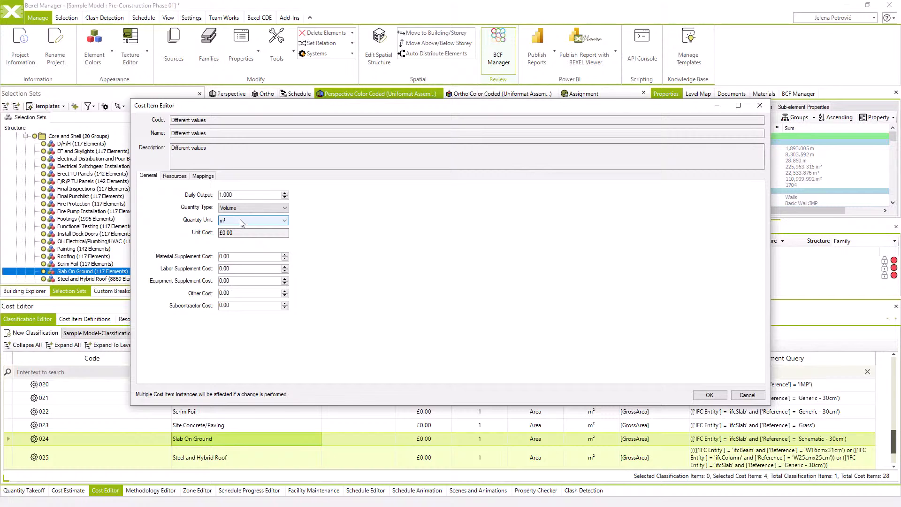
# Replace the quantity formula mapping of the selected cost items with the GrossVolume field and apply the edits
pyautogui.click(205, 177)
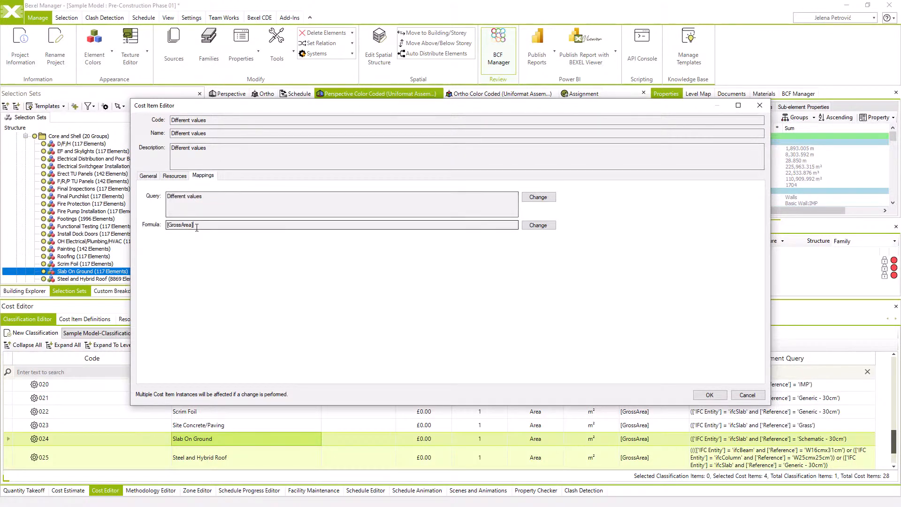
pyautogui.click(195, 225)
pyautogui.click(538, 225)
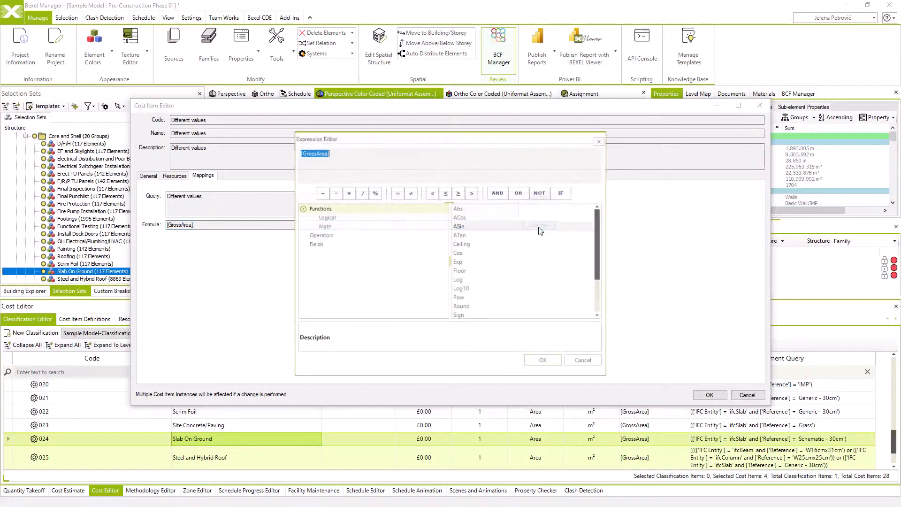
pyautogui.click(316, 244)
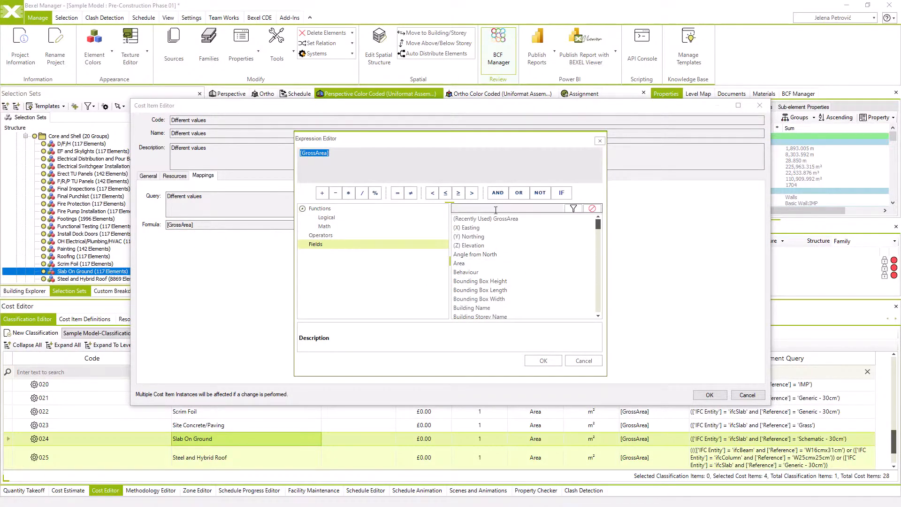
pyautogui.click(495, 210)
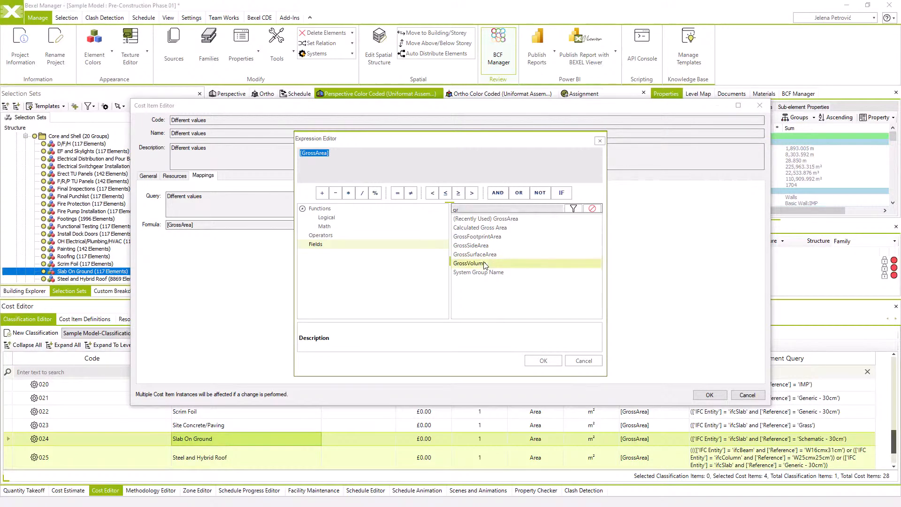
pyautogui.doubleClick(485, 265)
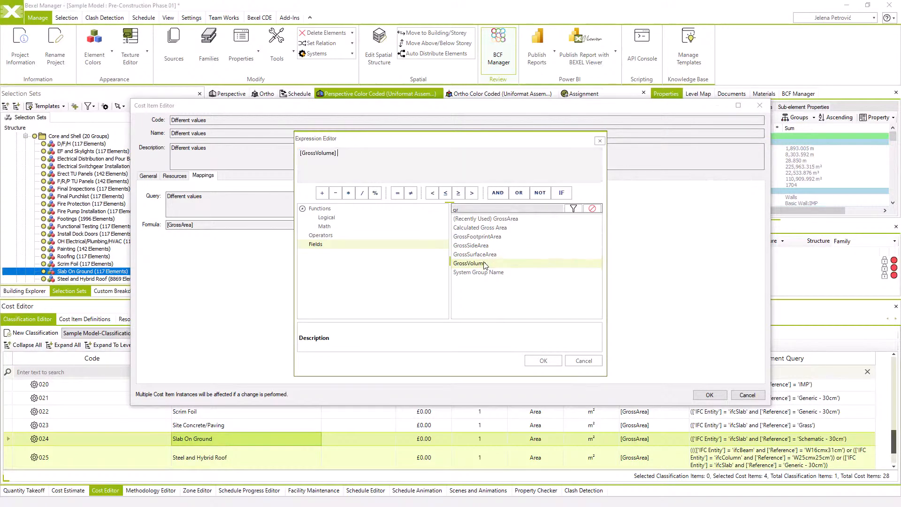
pyautogui.click(543, 360)
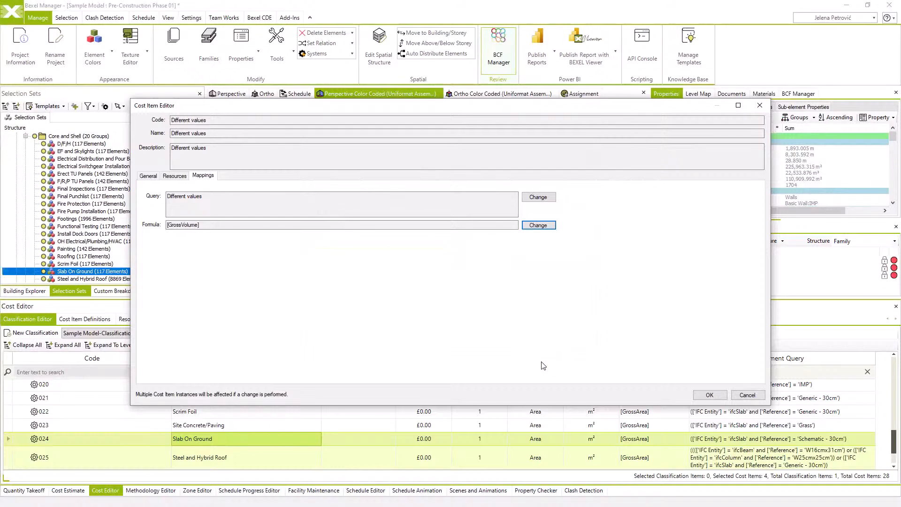
pyautogui.click(710, 395)
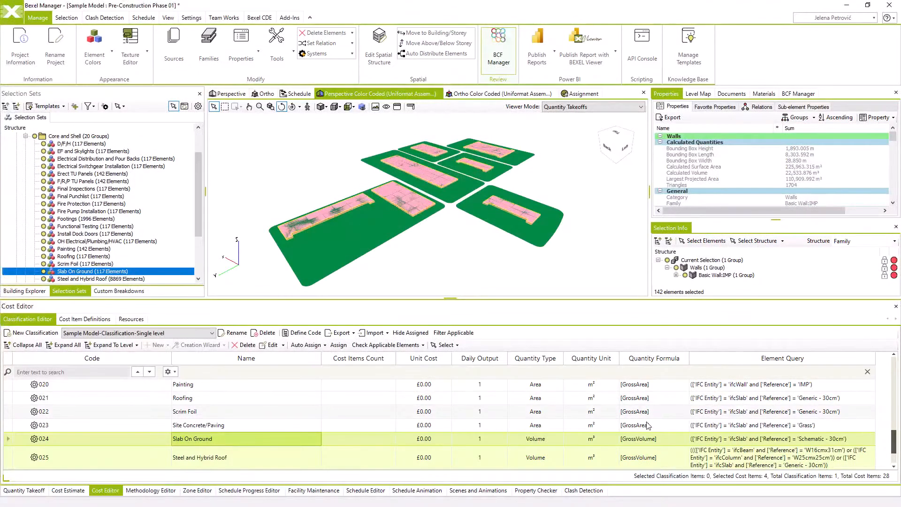
# Check the quantity types and formulas of the cost items across the classification, including F/R/P TU Panels
pyautogui.scroll(4, 643, 443)
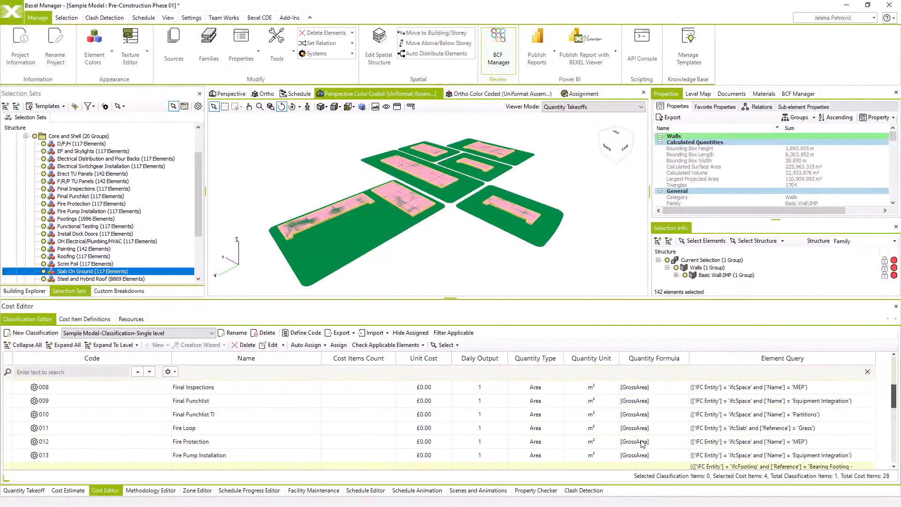
pyautogui.scroll(3, 643, 444)
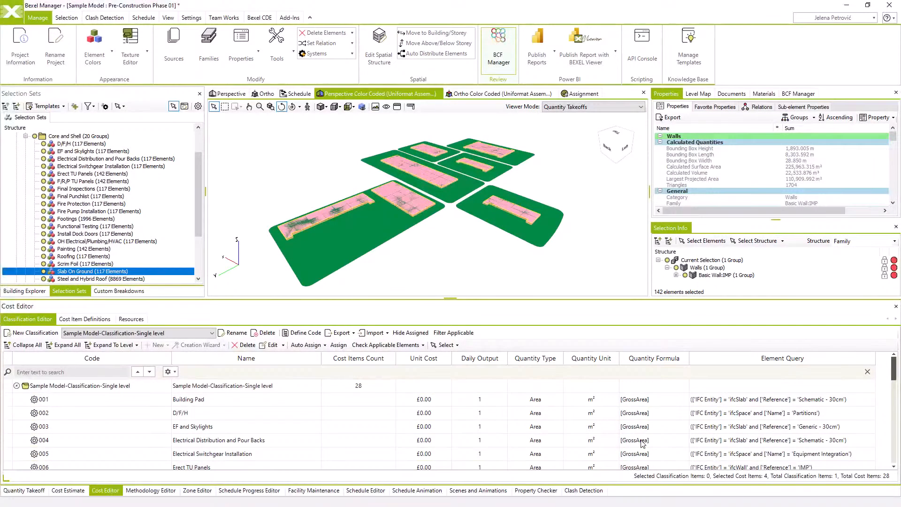
pyautogui.scroll(-2, 643, 443)
pyautogui.click(638, 411)
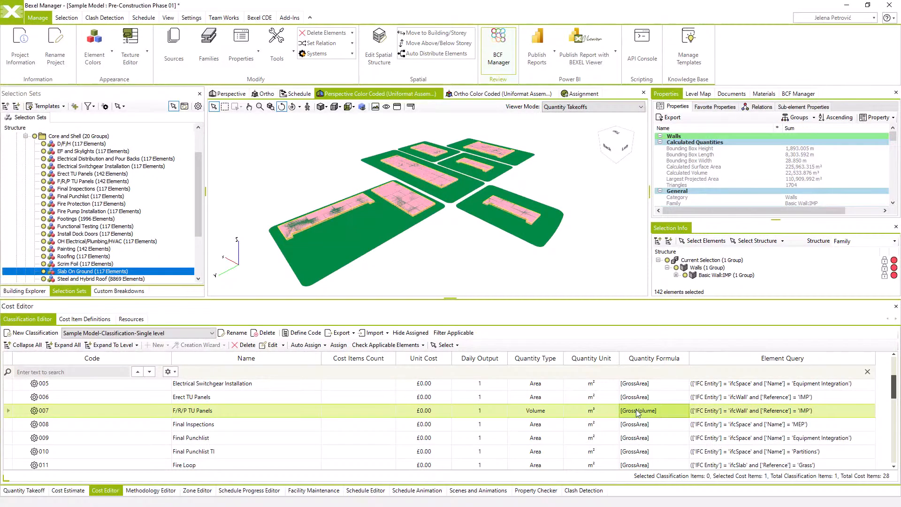
pyautogui.scroll(3, 247, 424)
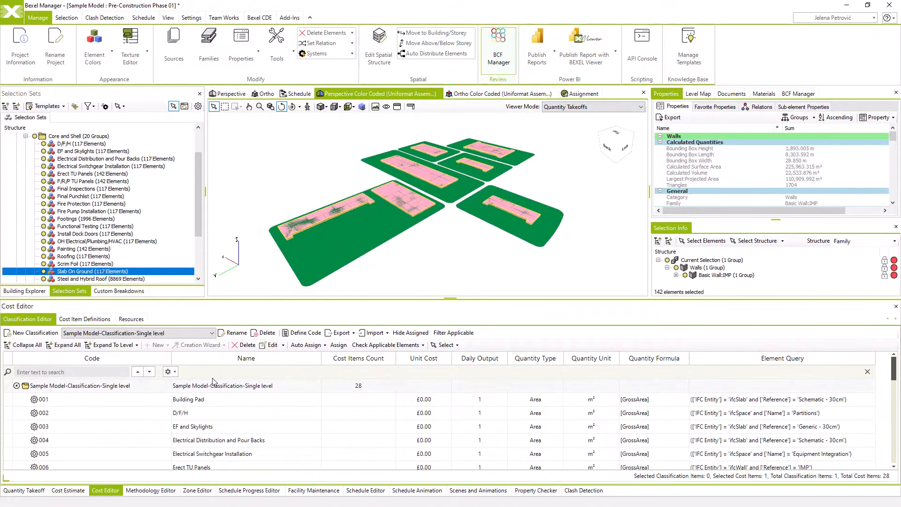
# Auto-assign all cost items of Sample Model-Classification-Single level to a new cost version
pyautogui.click(121, 388)
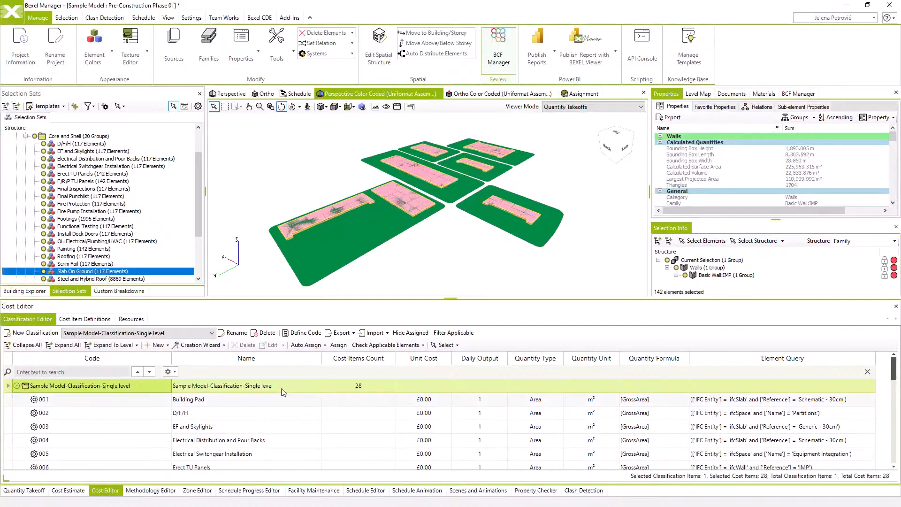
pyautogui.rightClick(130, 385)
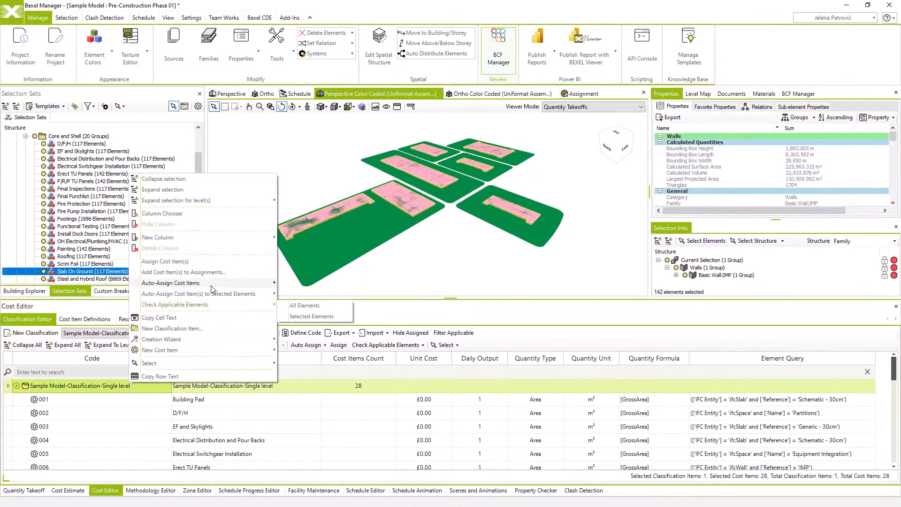
pyautogui.moveTo(211, 286)
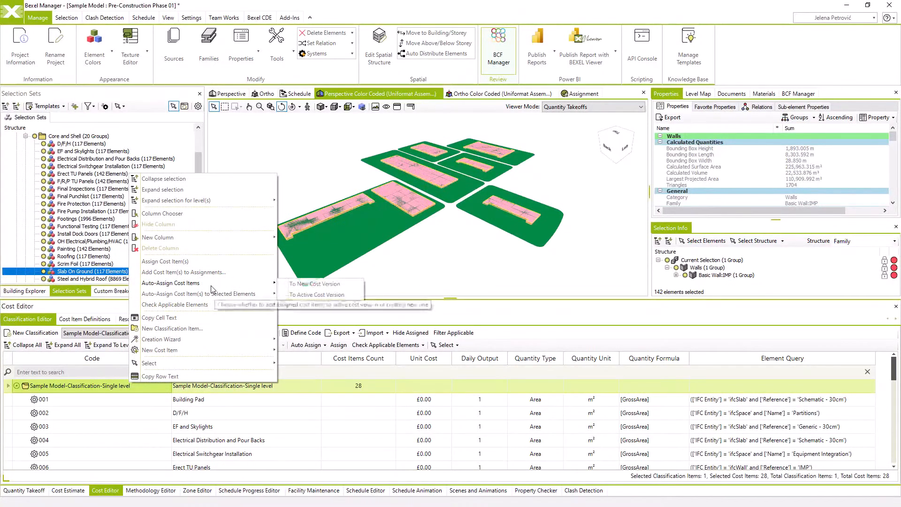
pyautogui.click(293, 284)
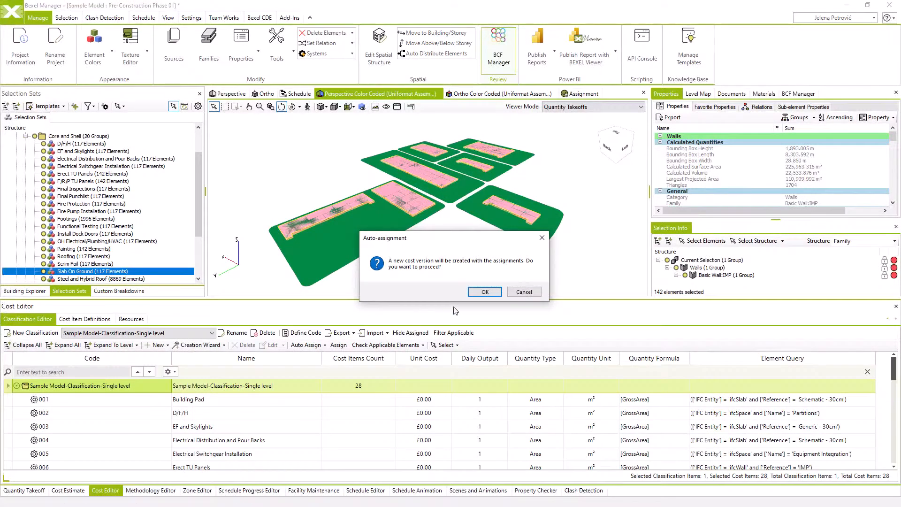
pyautogui.click(483, 292)
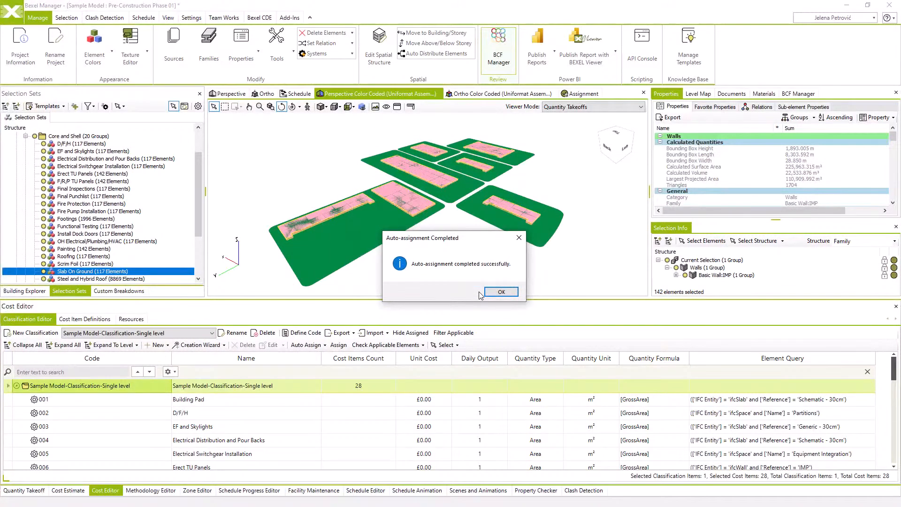
pyautogui.click(492, 292)
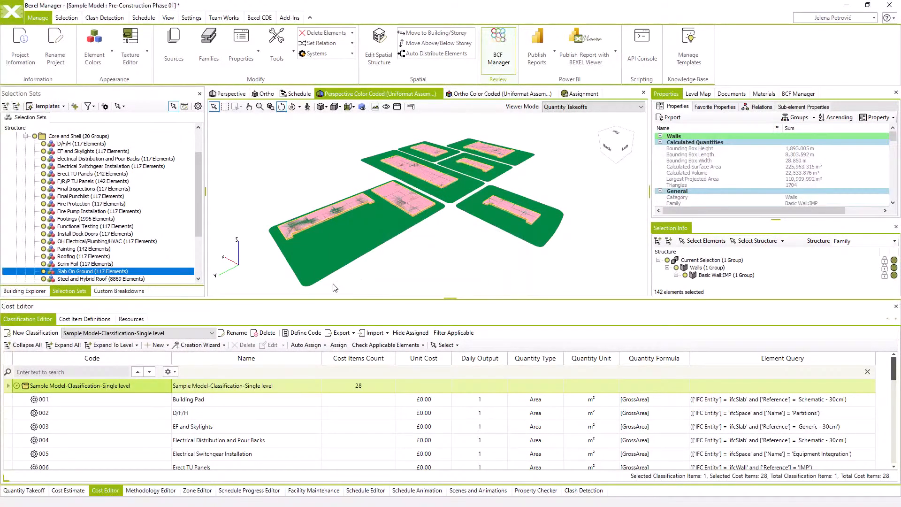
# Expand the classification in the cost estimate and review the element counts, quantities and units of its assignments
pyautogui.click(68, 490)
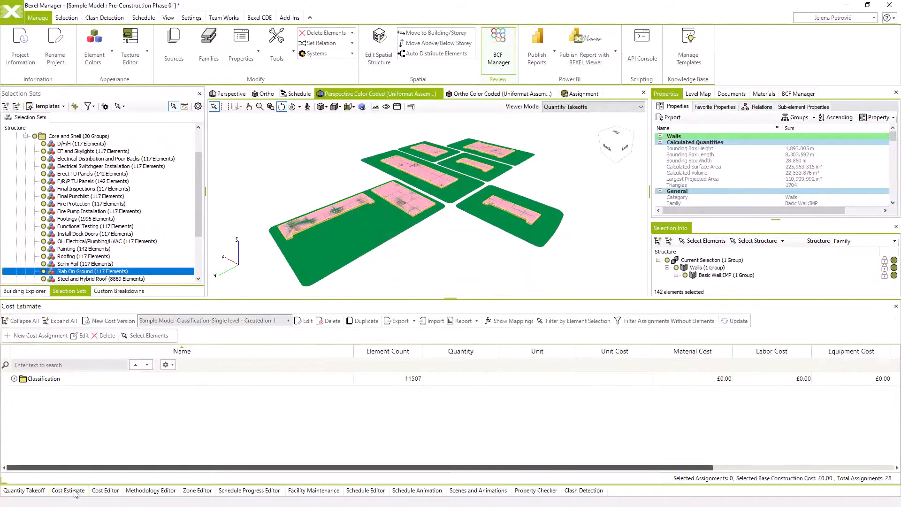
pyautogui.click(14, 378)
pyautogui.click(24, 393)
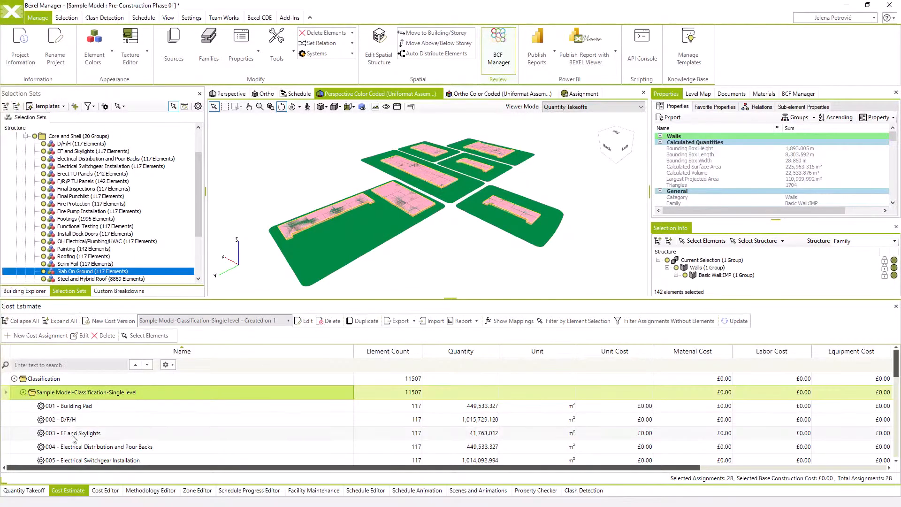
pyautogui.scroll(-3, 124, 445)
pyautogui.scroll(-5, 123, 444)
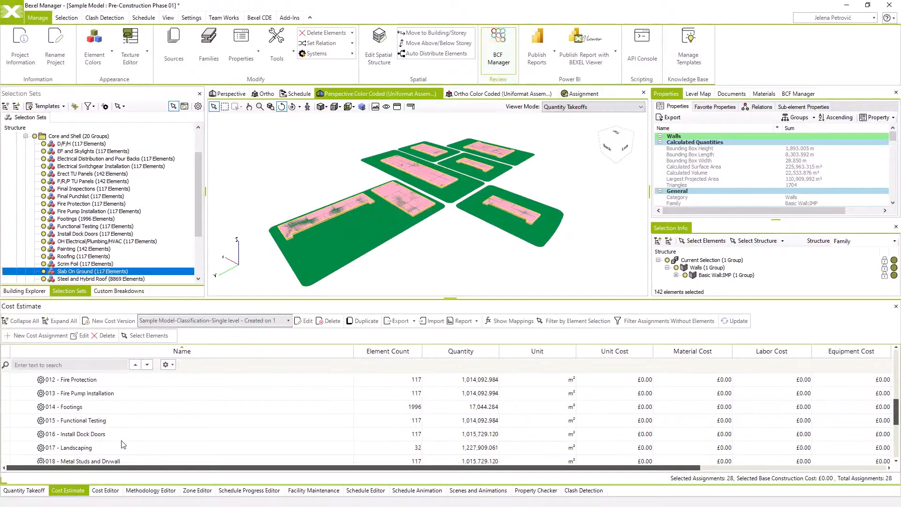
pyautogui.scroll(-3, 120, 430)
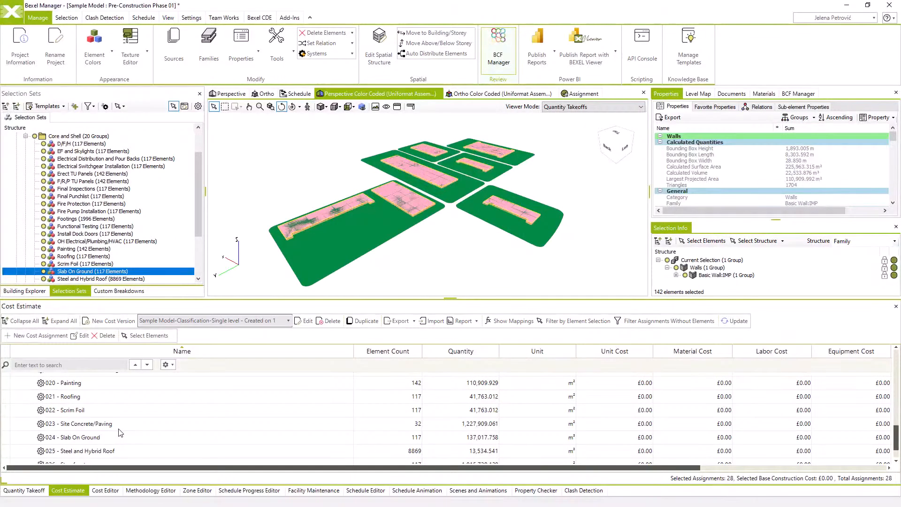
# Select the model elements assigned to 024 - Slab On Ground and inspect them in the 3D view
pyautogui.click(110, 437)
pyautogui.rightClick(215, 436)
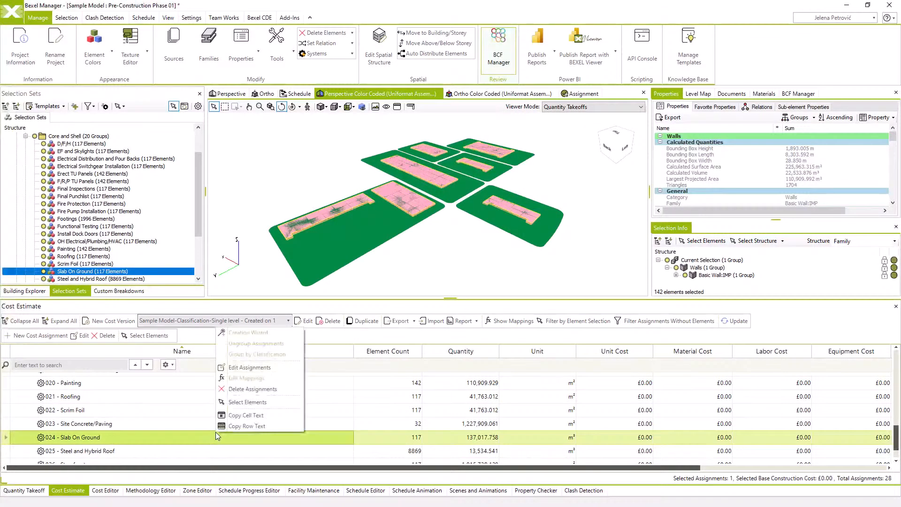
pyautogui.click(252, 403)
pyautogui.moveTo(446, 240); pyautogui.dragTo(449, 222)
pyautogui.scroll(5, 446, 199)
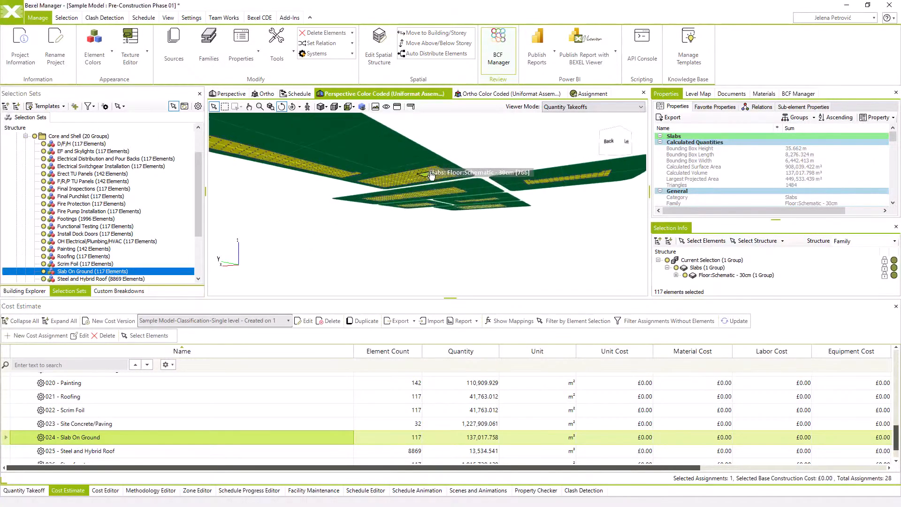
pyautogui.scroll(-3, 449, 203)
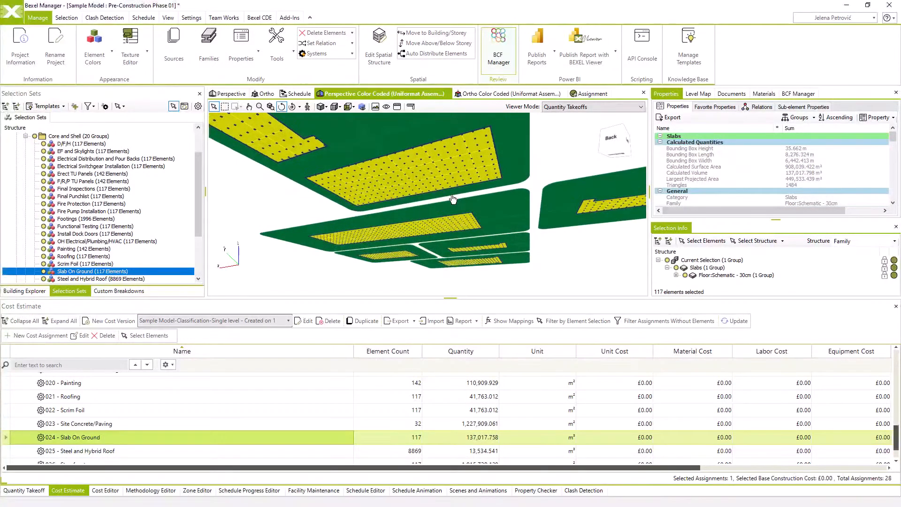
pyautogui.scroll(4, 450, 205)
pyautogui.moveTo(449, 206); pyautogui.dragTo(444, 217)
# Select the model elements assigned to 007 - F/R/P TU Panels and inspect them in the 3D view
pyautogui.scroll(4, 165, 424)
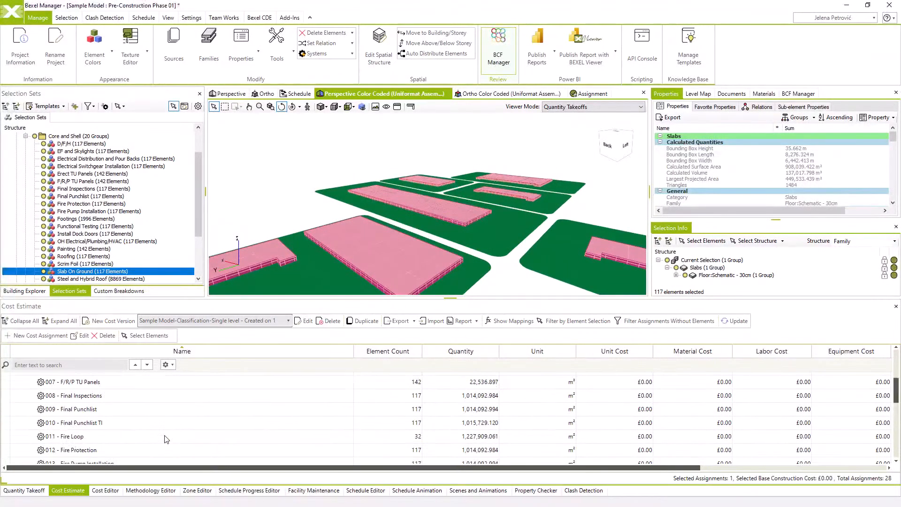
pyautogui.click(115, 384)
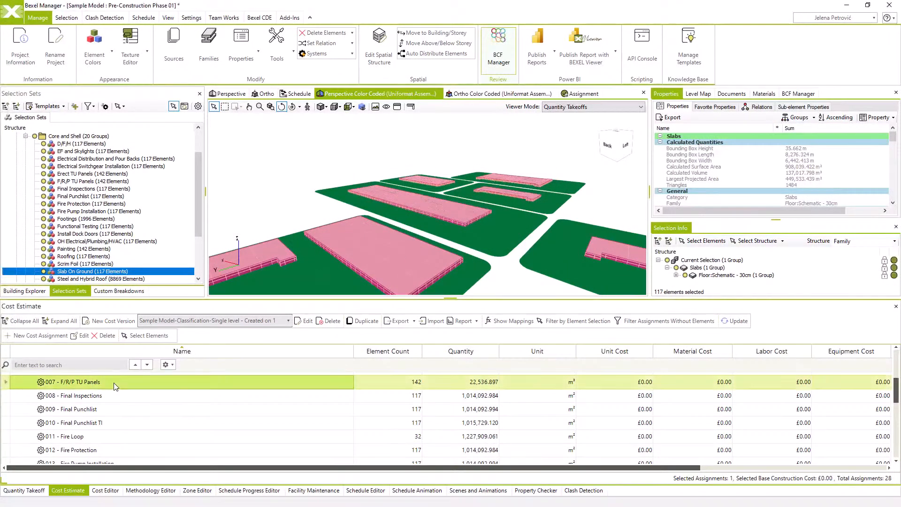
pyautogui.rightClick(164, 384)
pyautogui.click(196, 455)
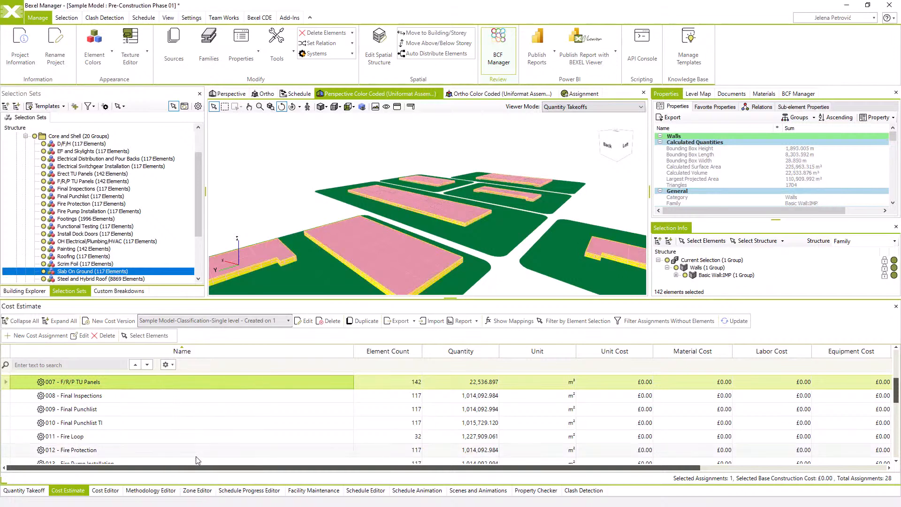
pyautogui.moveTo(417, 248)
pyautogui.mouseDown()
pyautogui.moveTo(439, 241)
pyautogui.moveTo(411, 232)
pyautogui.moveTo(396, 242)
pyautogui.moveTo(412, 262)
pyautogui.moveTo(421, 253)
pyautogui.mouseUp()
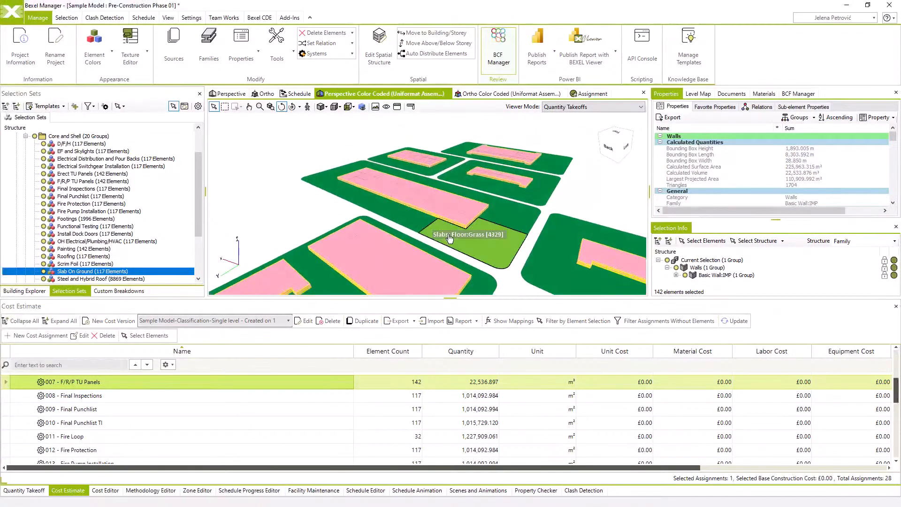
pyautogui.moveTo(449, 240); pyautogui.dragTo(439, 209, button='middle')
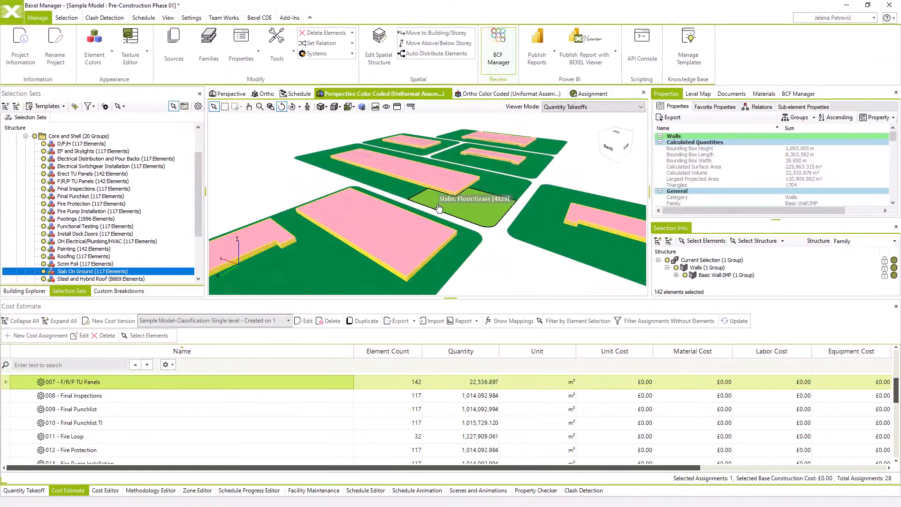
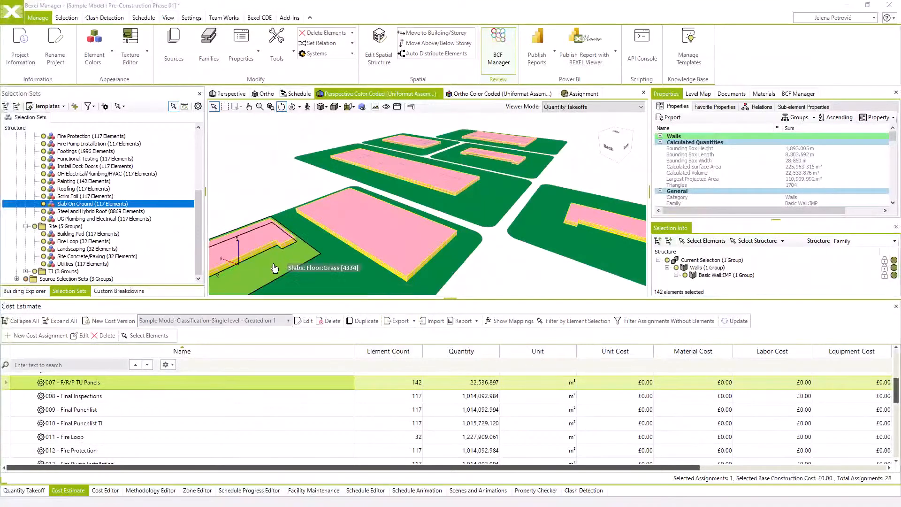
# Import the Methodologies section from the exchange file Methodology - Single Level - Detailed.bxf into the project
pyautogui.click(12, 12)
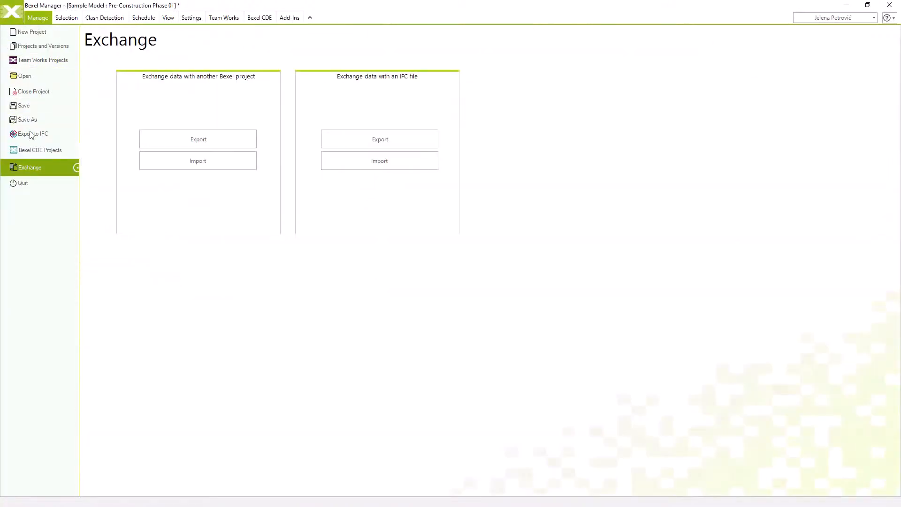
pyautogui.click(198, 160)
pyautogui.click(160, 104)
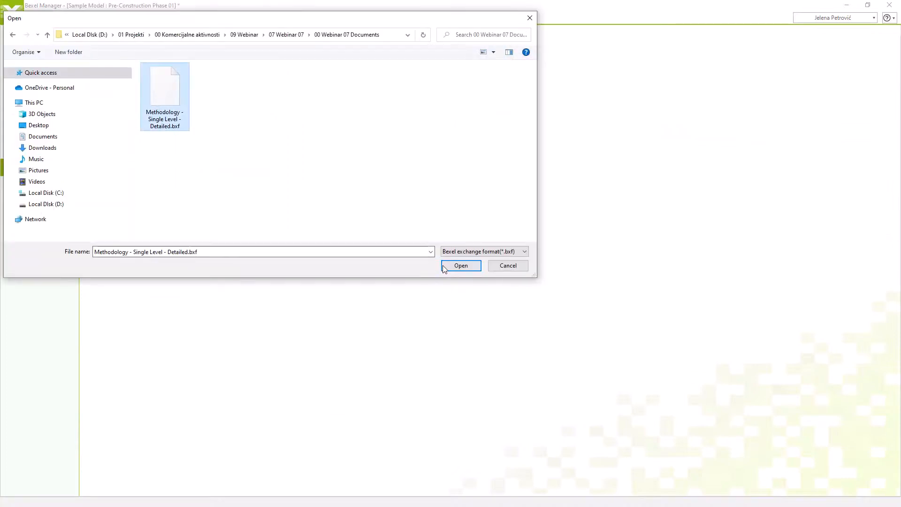
pyautogui.click(461, 266)
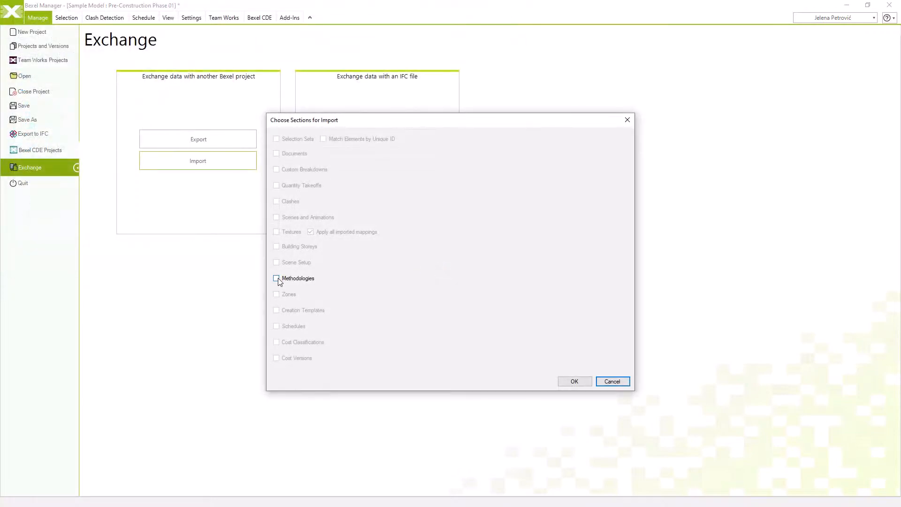
pyautogui.click(276, 279)
pyautogui.click(573, 382)
pyautogui.click(497, 292)
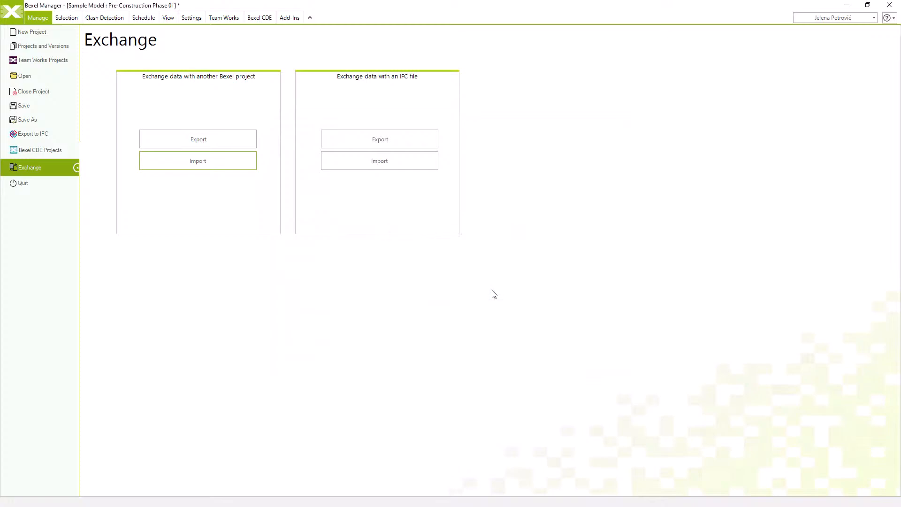
pyautogui.click(17, 18)
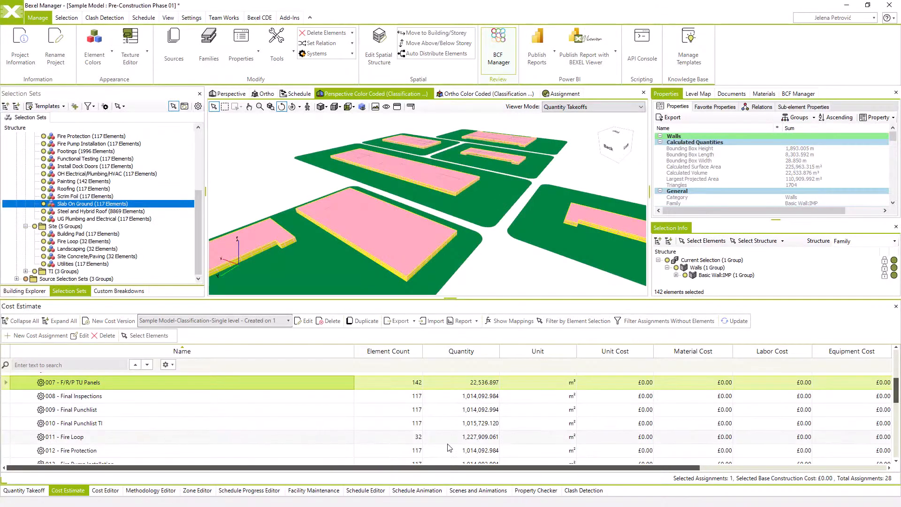
# Review the imported methodology's item sequence in an enlarged editor and expand cost items 001 - Building Pad, 002 - D/F/H and 006 - Erect TU Panels
pyautogui.click(150, 490)
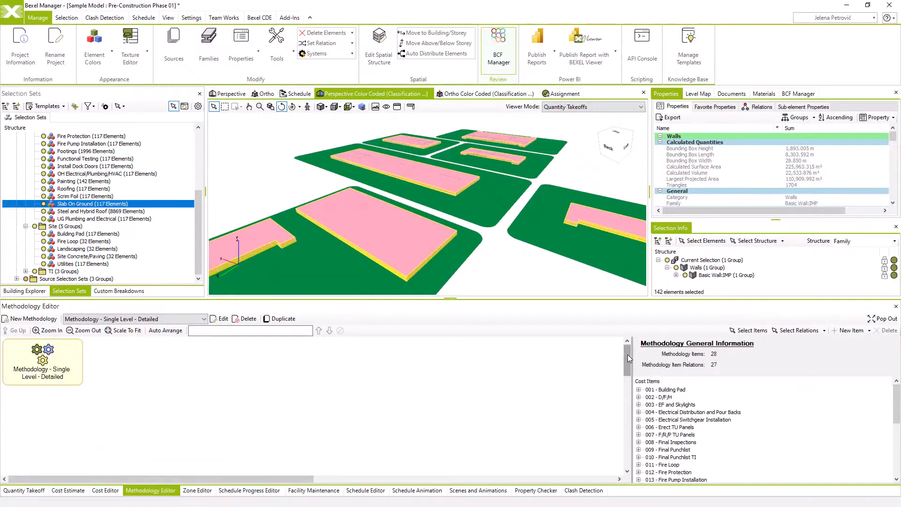
pyautogui.moveTo(627, 354); pyautogui.dragTo(623, 423)
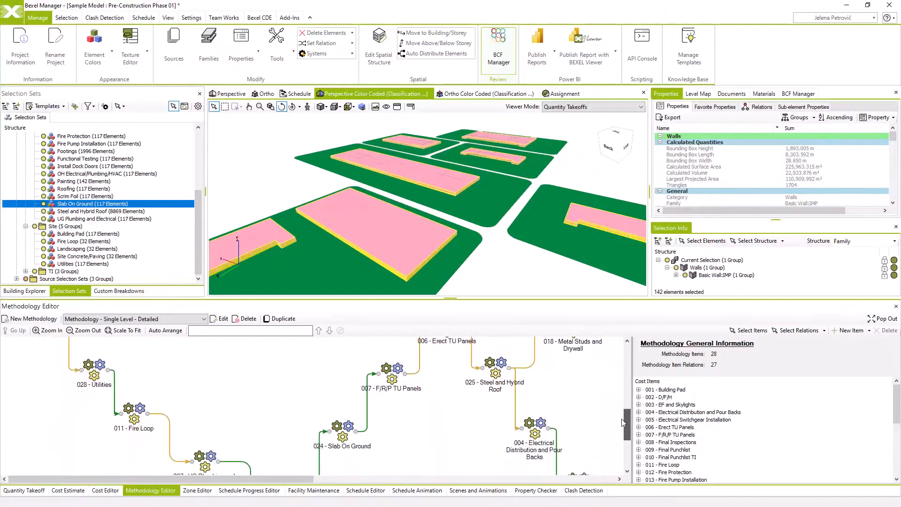
pyautogui.click(883, 318)
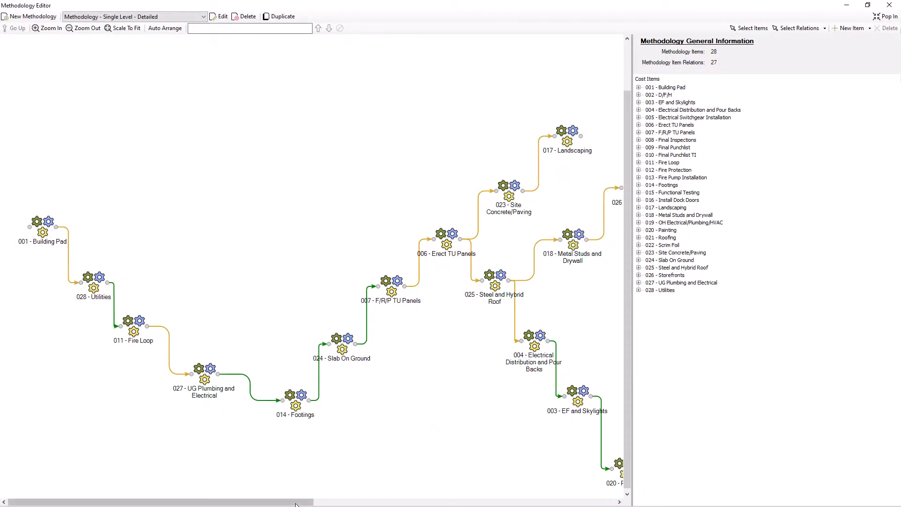
pyautogui.moveTo(301, 502); pyautogui.dragTo(254, 487)
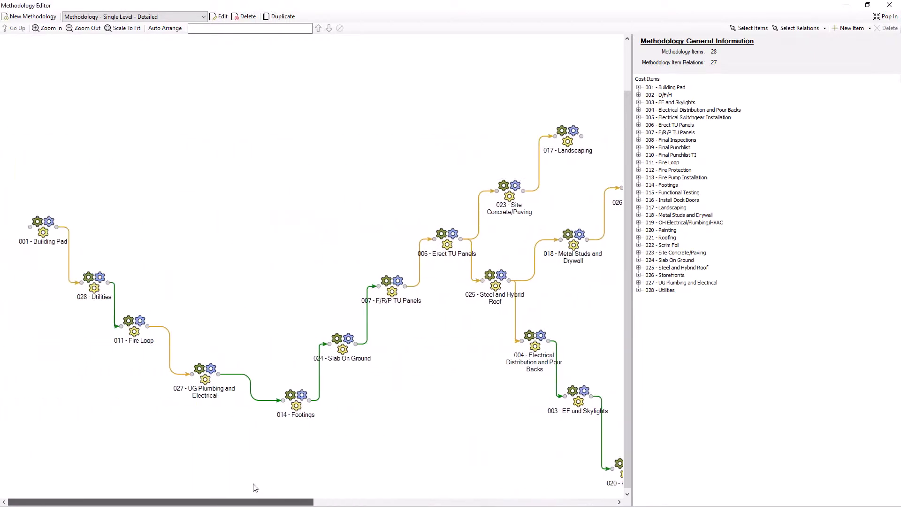
pyautogui.click(638, 87)
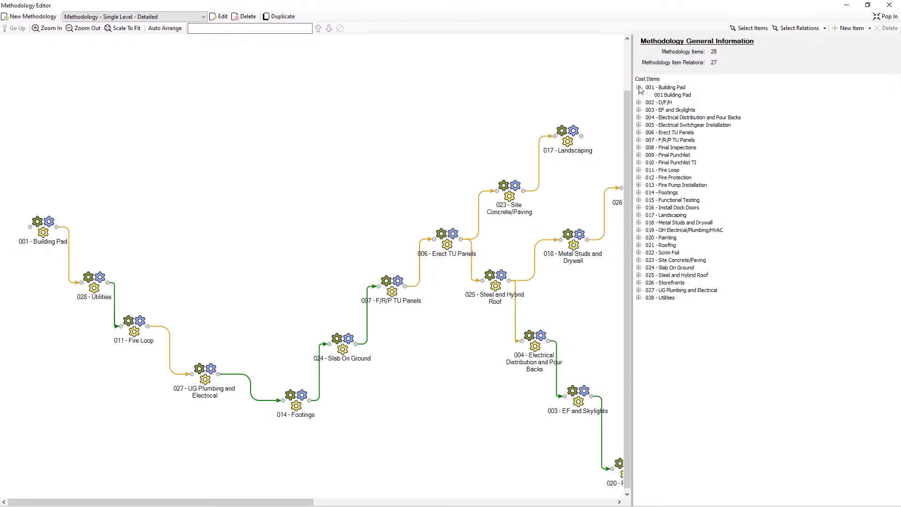
pyautogui.click(638, 102)
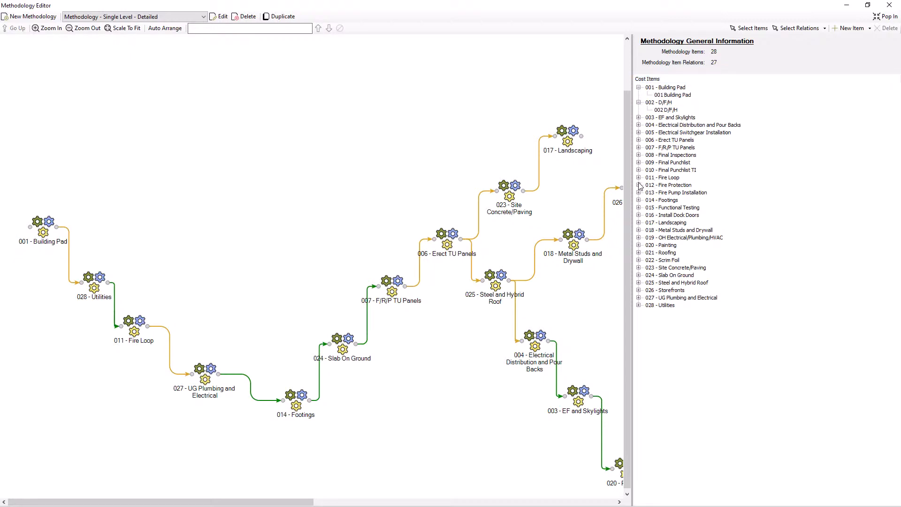
pyautogui.click(638, 139)
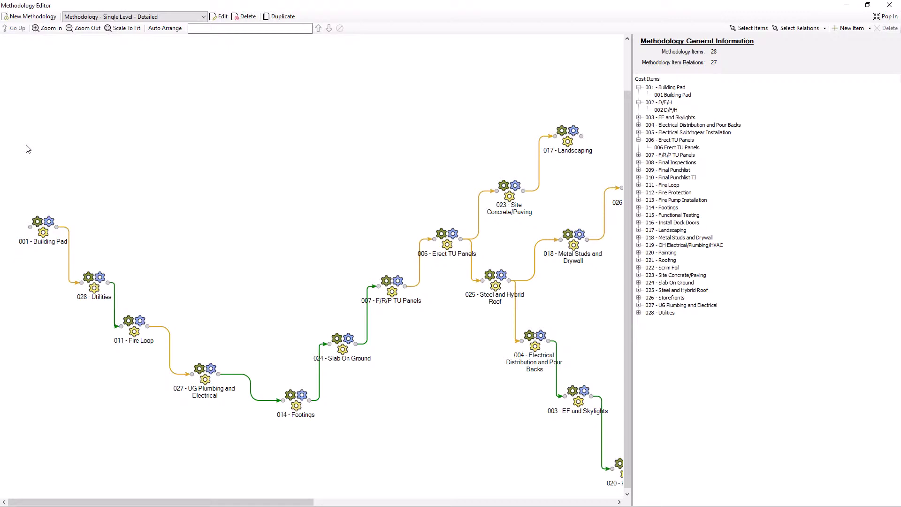
# Select the methodology chain from 001 - Building Pad to 014 - Footings, and dock the Methodology Editor back into the main window
pyautogui.moveTo(27, 146); pyautogui.dragTo(338, 437)
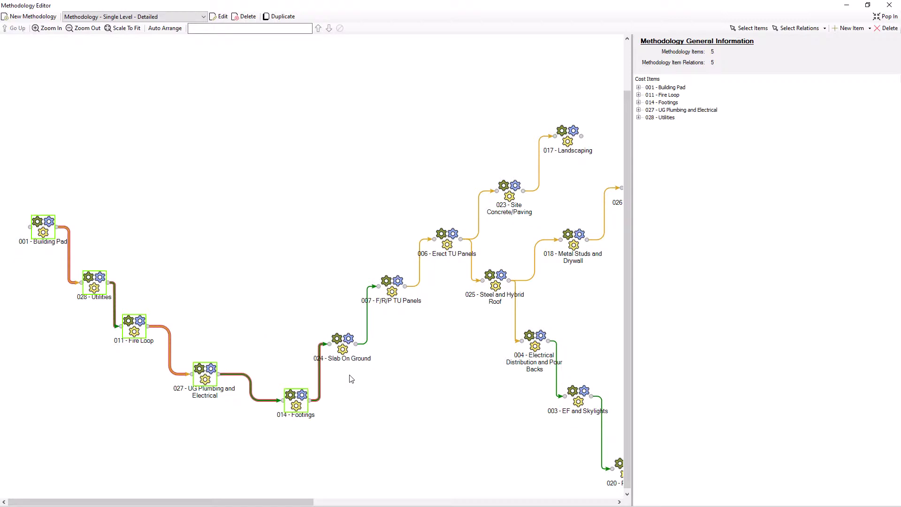
pyautogui.click(894, 18)
pyautogui.click(888, 17)
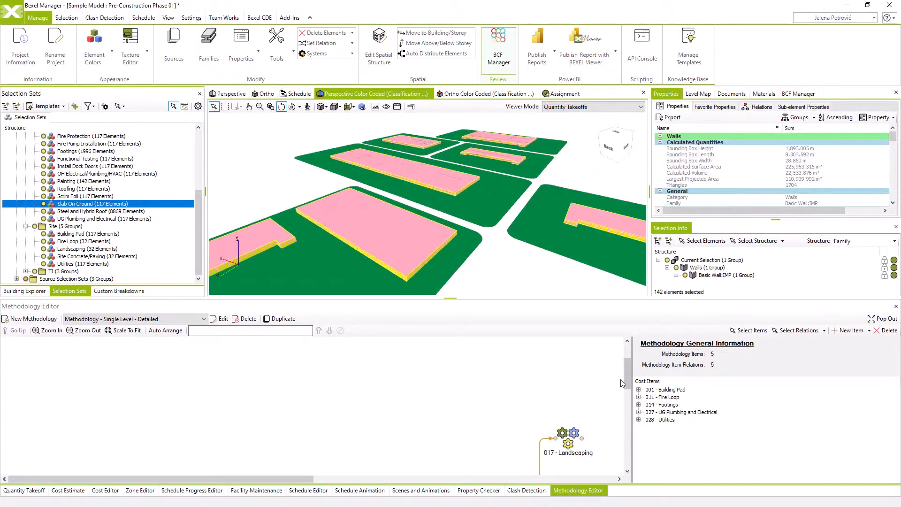
pyautogui.moveTo(628, 374); pyautogui.dragTo(627, 437)
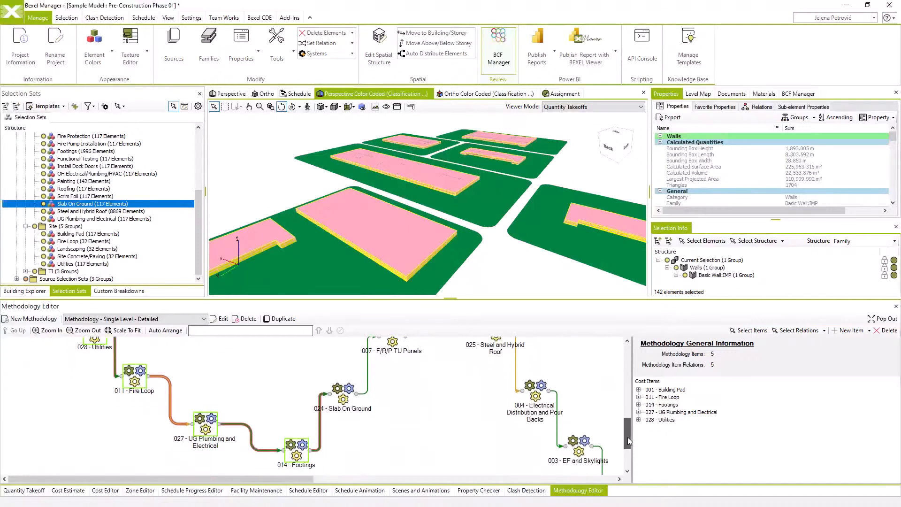
# Create a new zone named Teams in the Zone Editor
pyautogui.click(149, 490)
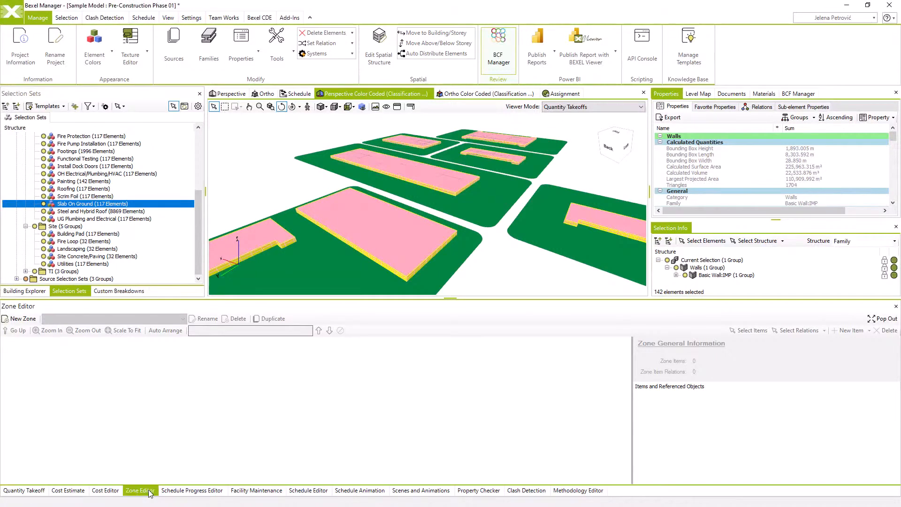
pyautogui.click(24, 319)
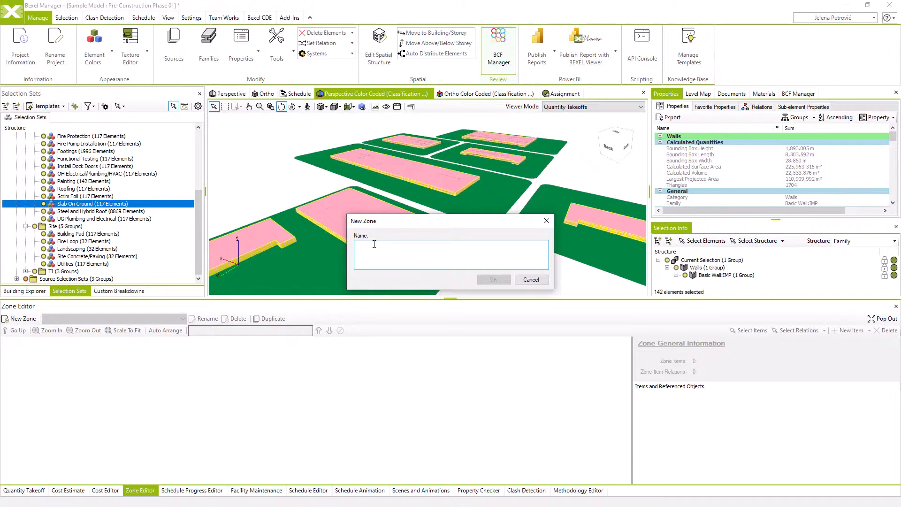
pyautogui.write('Teams')
pyautogui.click(493, 279)
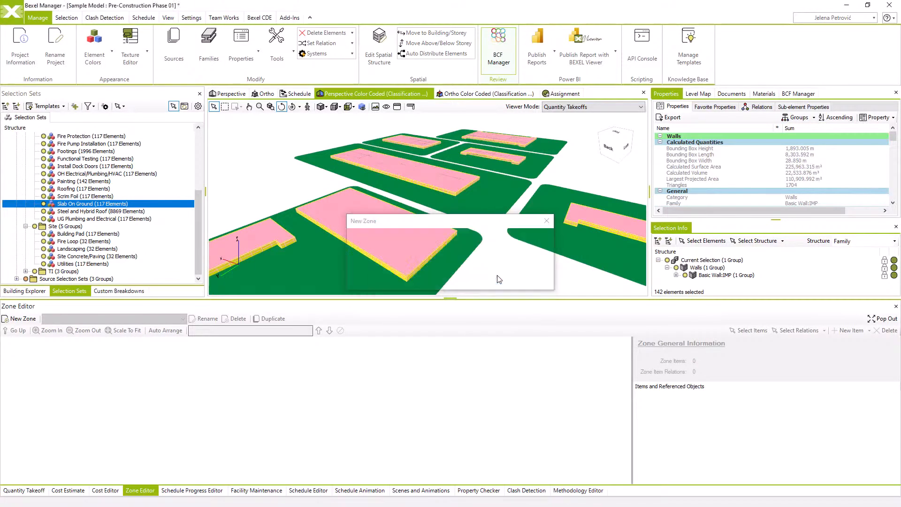
# Add the selection sets Team A and Team B to the Teams zone as linked items with relations created between them
pyautogui.rightClick(124, 372)
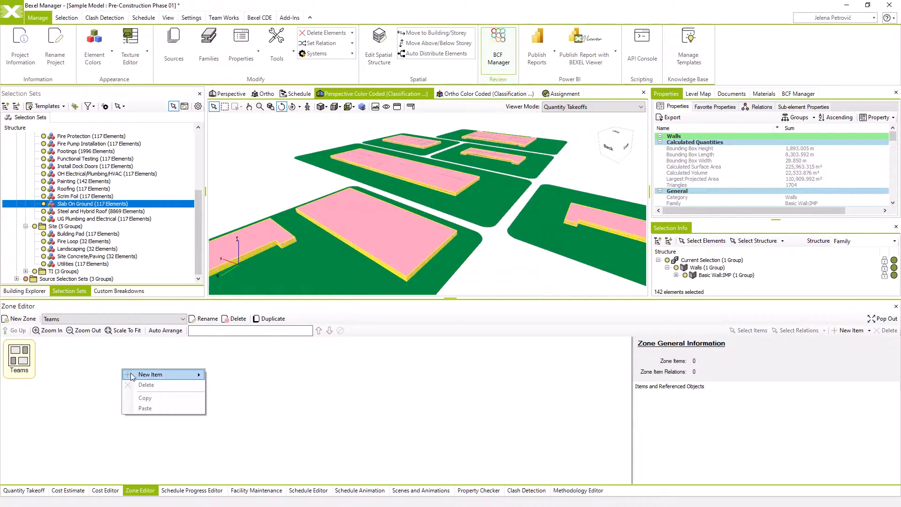
pyautogui.moveTo(132, 377)
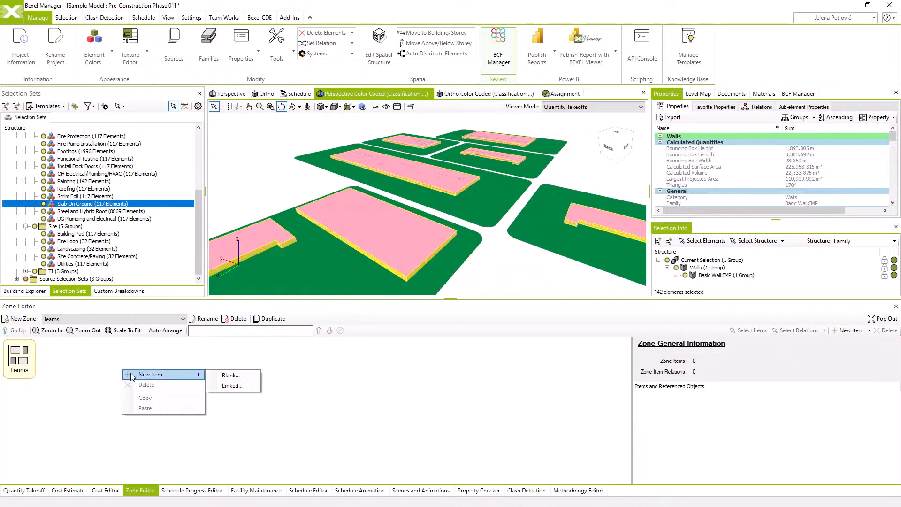
pyautogui.click(219, 387)
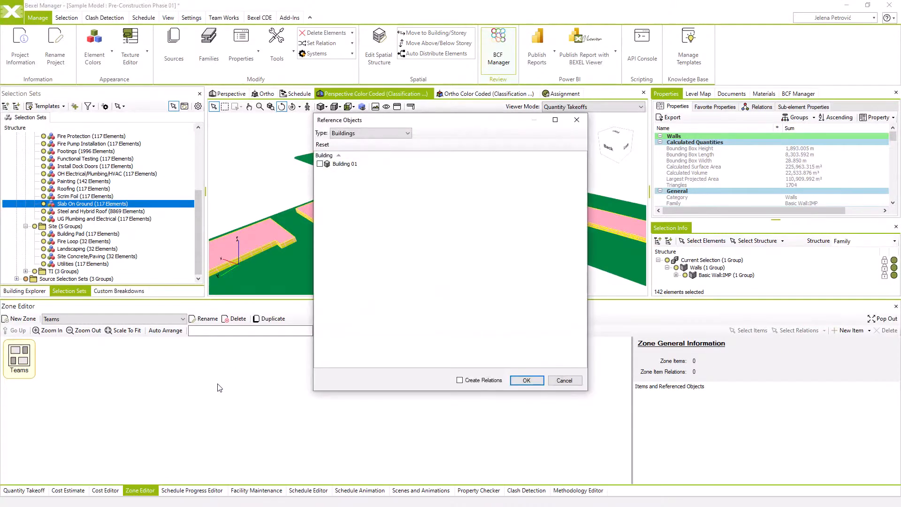
pyautogui.click(402, 134)
pyautogui.click(381, 173)
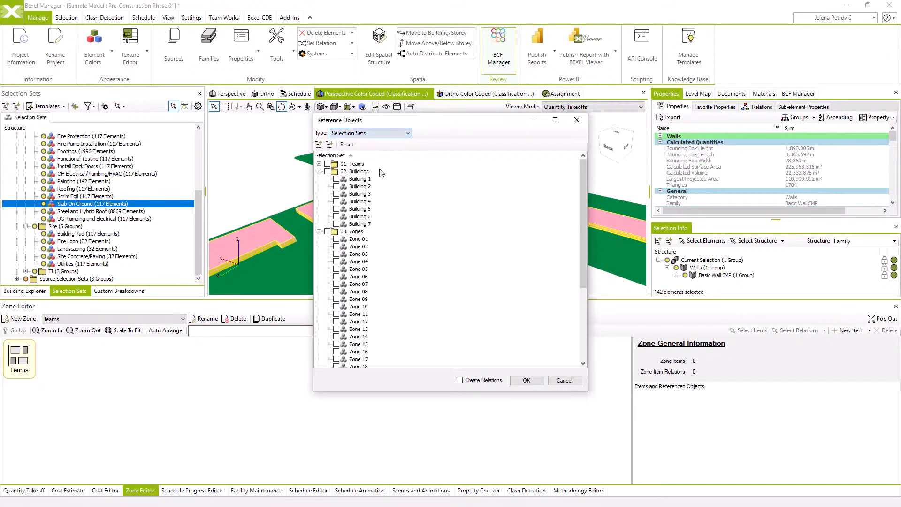
pyautogui.click(319, 165)
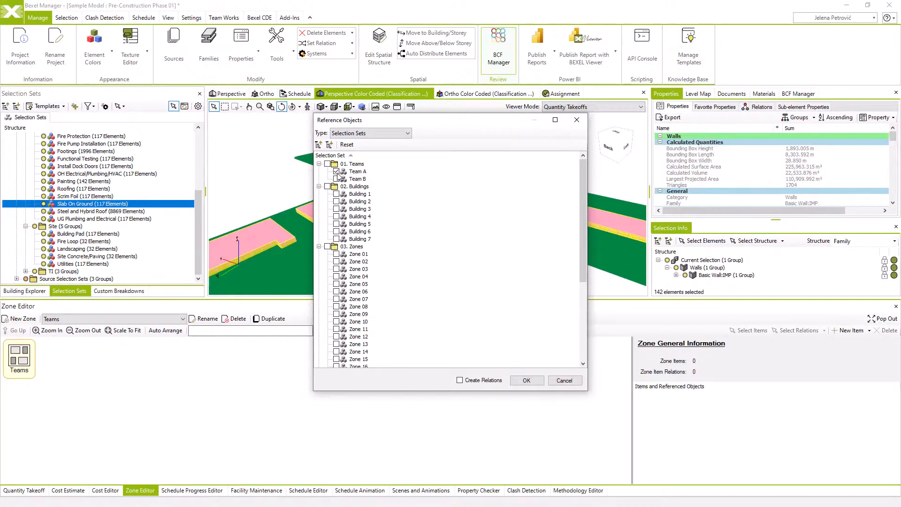
pyautogui.click(460, 380)
pyautogui.click(523, 382)
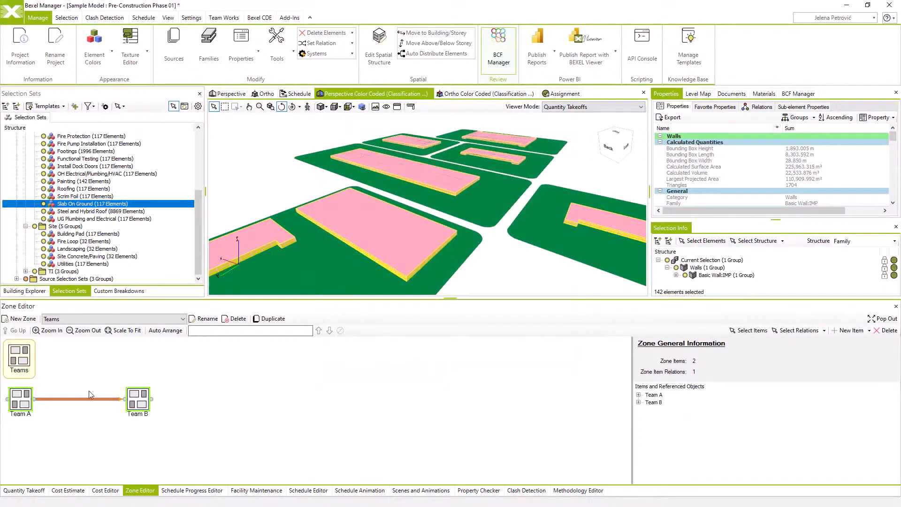
pyautogui.click(39, 412)
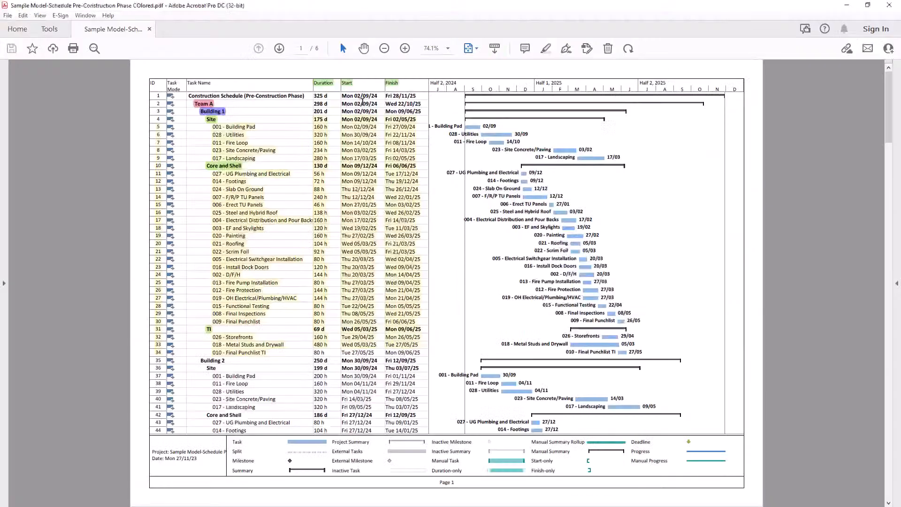
# Switch to the pre-construction schedule PDF in Adobe Acrobat and compare the start dates of Team A and Team B
pyautogui.moveTo(342, 104); pyautogui.dragTo(377, 105)
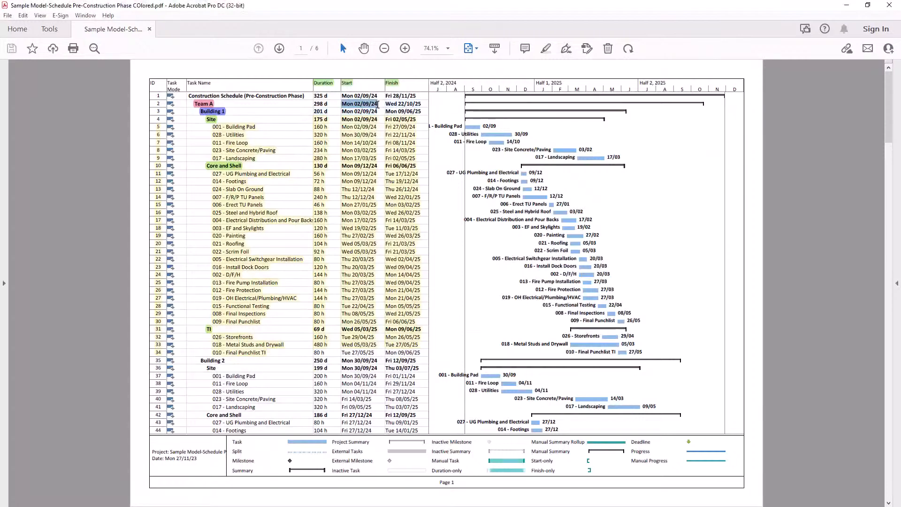
pyautogui.moveTo(886, 99); pyautogui.dragTo(884, 218)
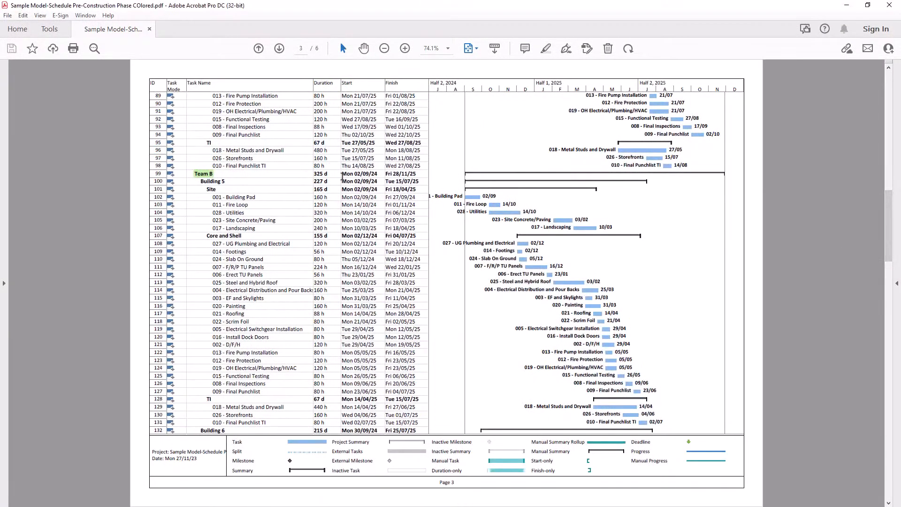
pyautogui.moveTo(342, 173); pyautogui.dragTo(373, 174)
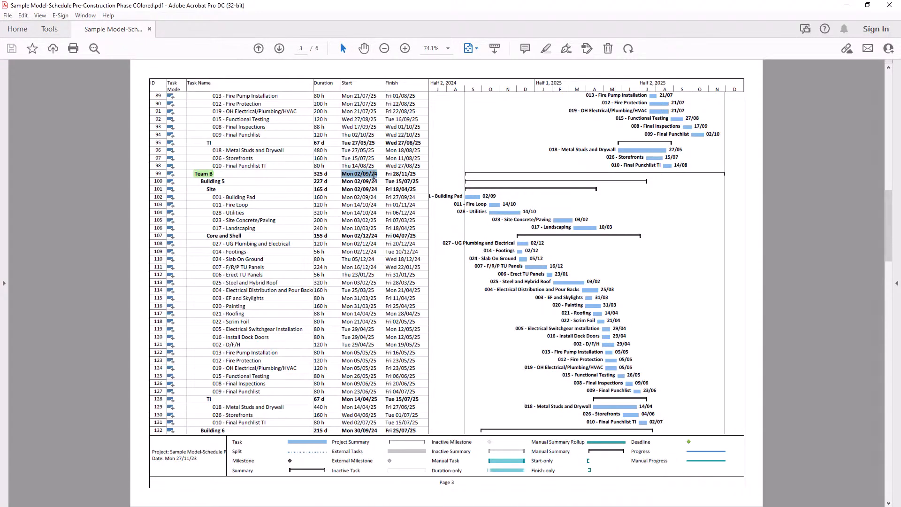
pyautogui.hotkey('alt', 'Tab')
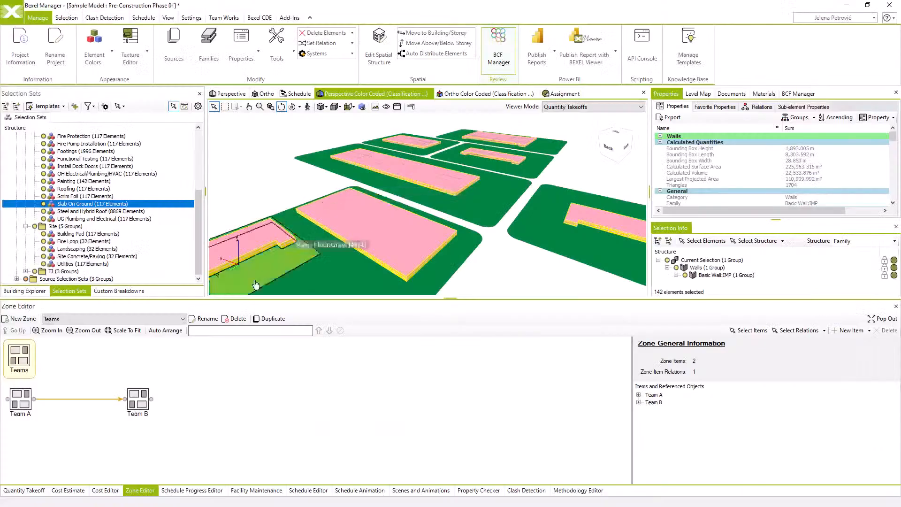
# Set the relation between Team A and Team B to type Start -> Start
pyautogui.click(111, 400)
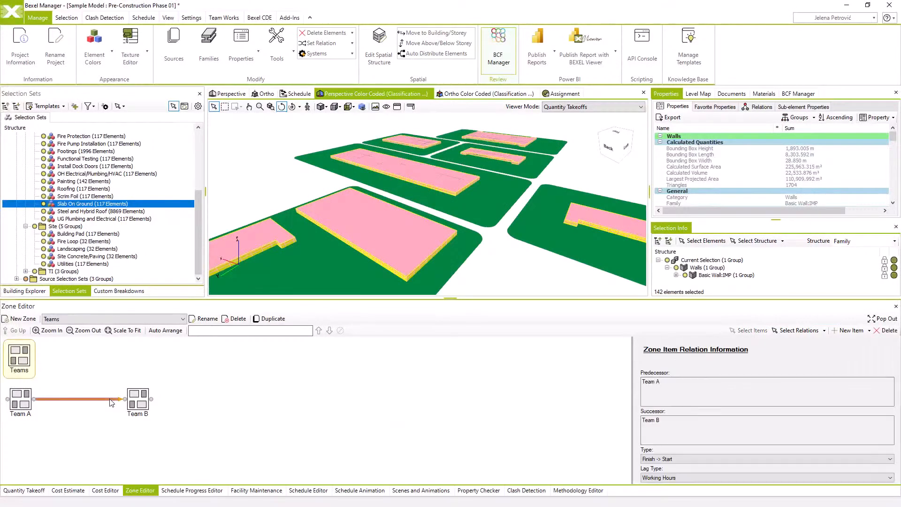
pyautogui.click(659, 459)
pyautogui.click(666, 468)
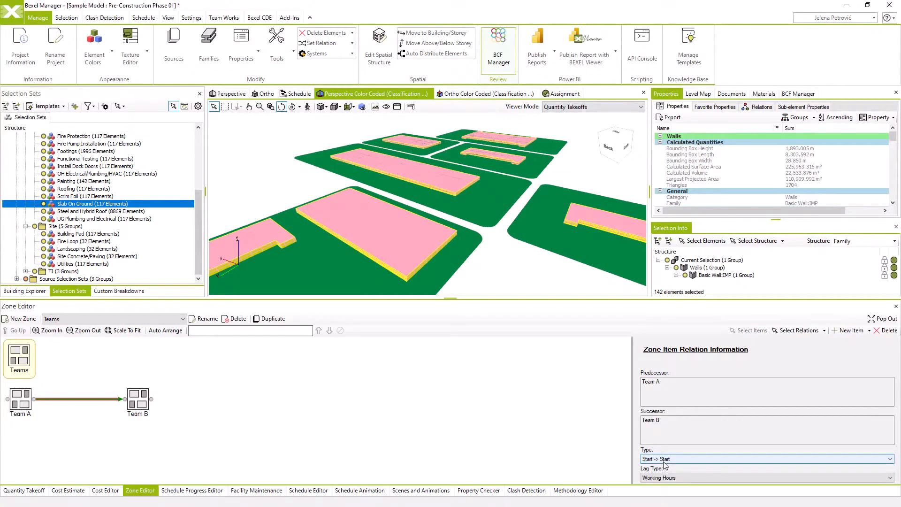
# Create another zone named Buildings
pyautogui.click(29, 319)
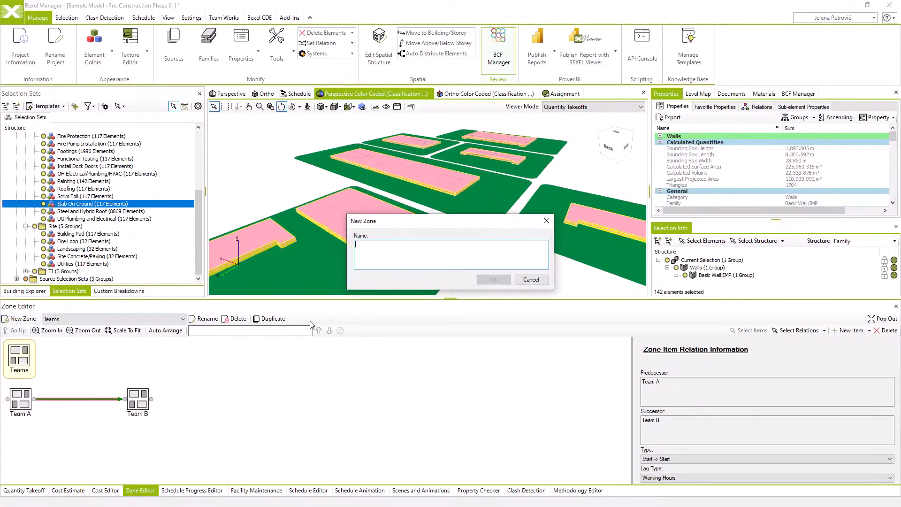
pyautogui.write('Buildings')
pyautogui.click(493, 279)
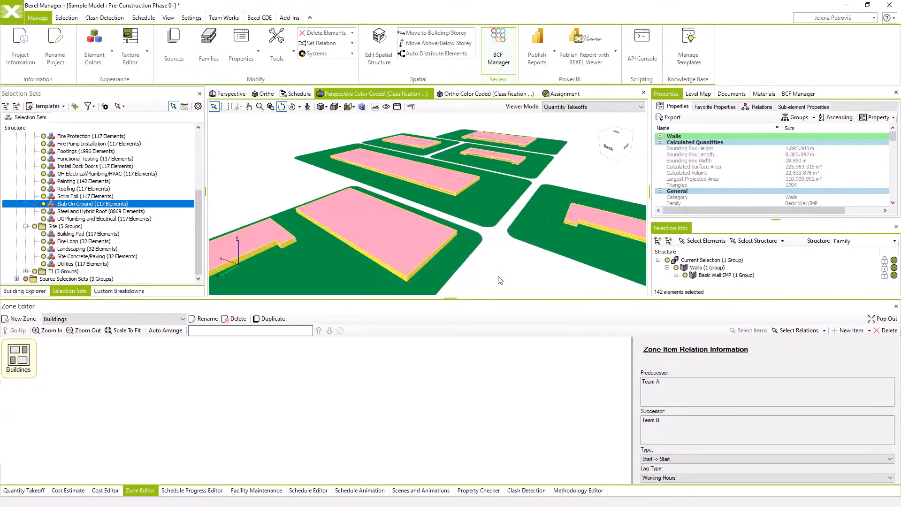
# Add the selection sets Building 1 to Building 7 to the Buildings zone as linked items without creating relations
pyautogui.moveTo(451, 299); pyautogui.dragTo(451, 274)
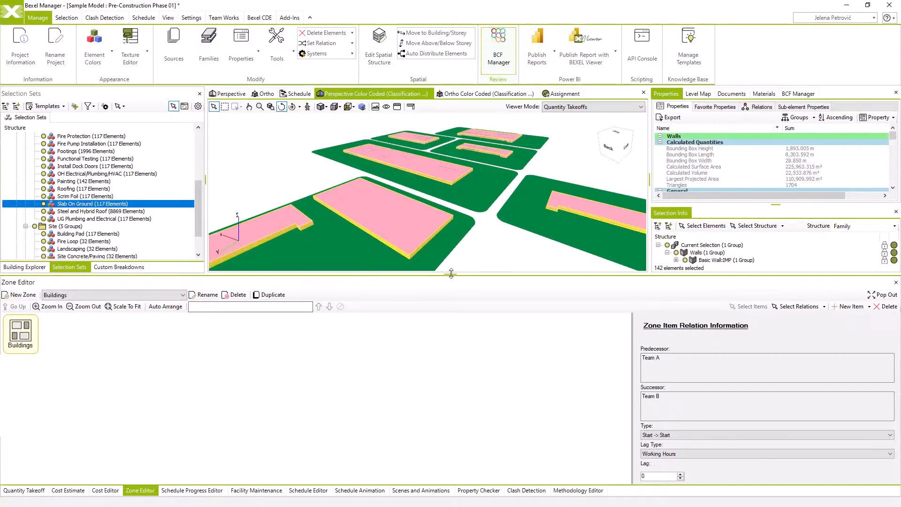
pyautogui.click(126, 344)
pyautogui.rightClick(126, 344)
pyautogui.moveTo(150, 348)
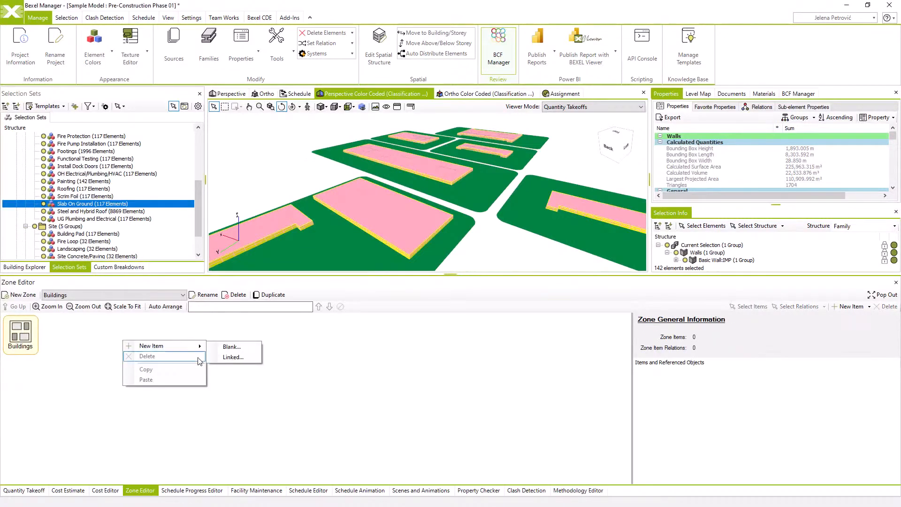
pyautogui.click(211, 359)
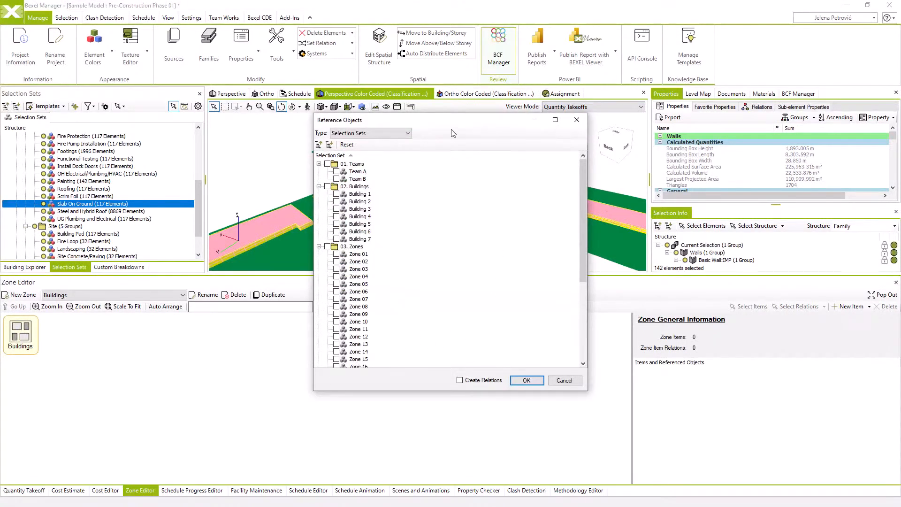
pyautogui.click(359, 195)
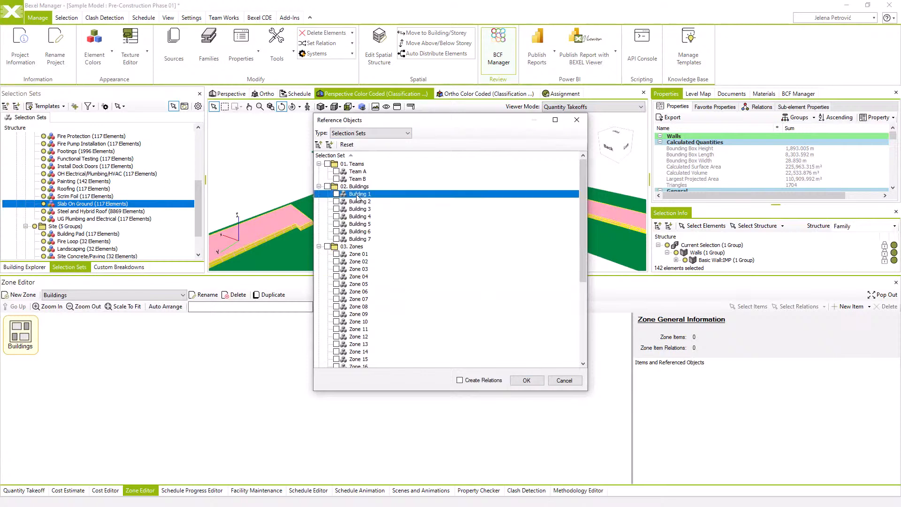
pyautogui.keyDown('ctrl'); pyautogui.click(360, 240); pyautogui.keyUp('ctrl')
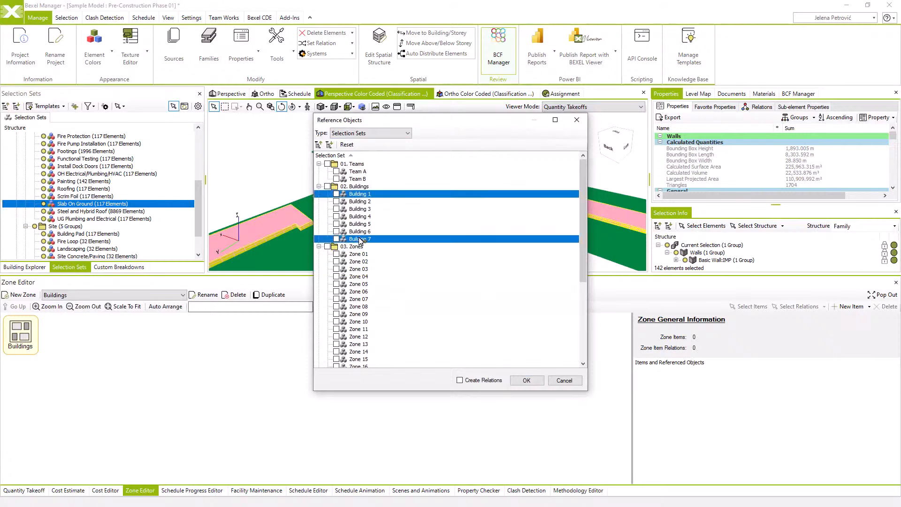
pyautogui.keyDown('shift'); pyautogui.click(356, 196); pyautogui.keyUp('shift')
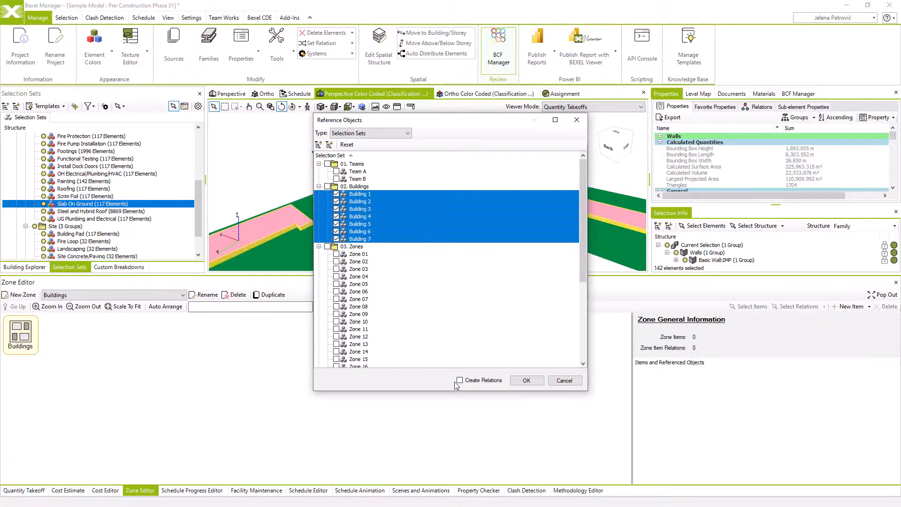
pyautogui.click(526, 380)
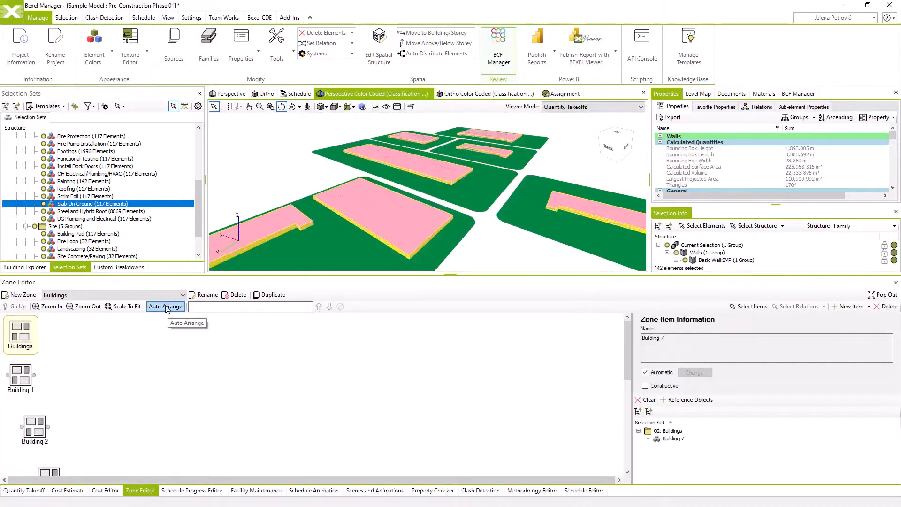
# Arrange the building items in two rows, with Buildings 1, 2 and 3 above Buildings 5, 6, 4 and 7
pyautogui.click(165, 307)
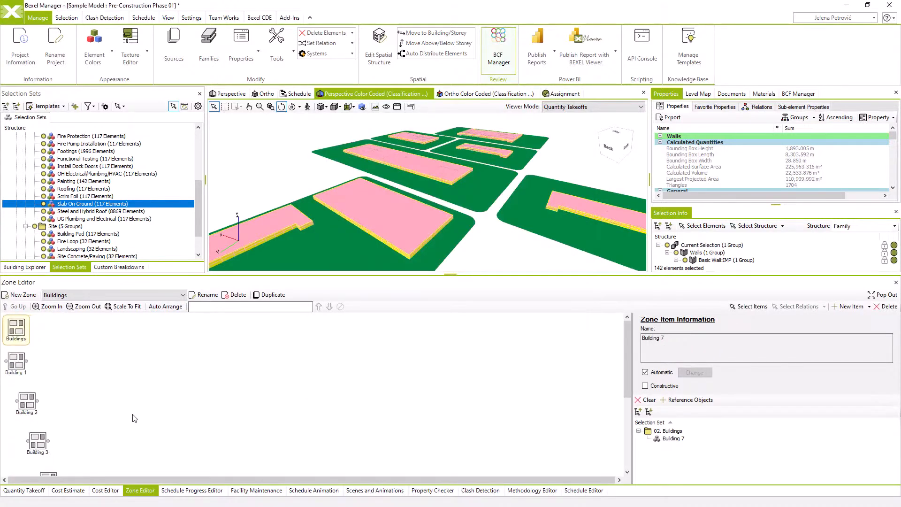
pyautogui.click(124, 306)
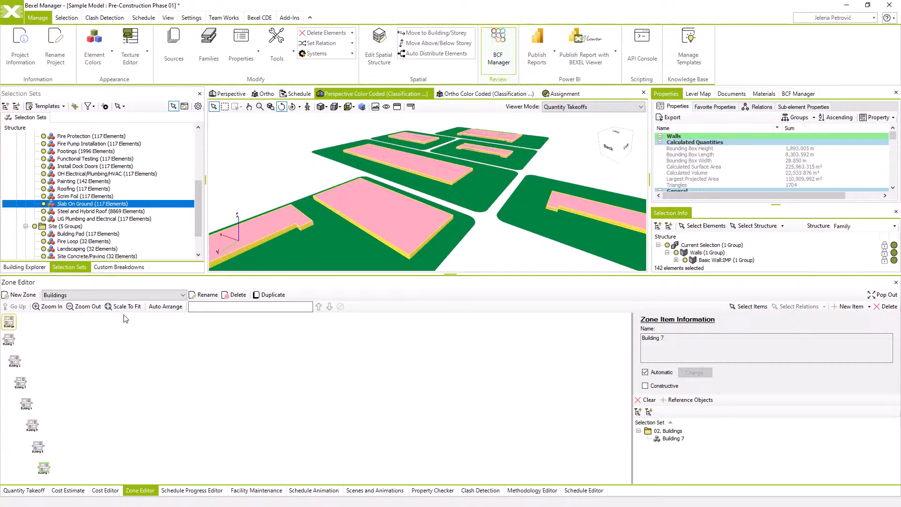
pyautogui.moveTo(17, 360); pyautogui.dragTo(44, 339)
pyautogui.moveTo(29, 382); pyautogui.dragTo(89, 349)
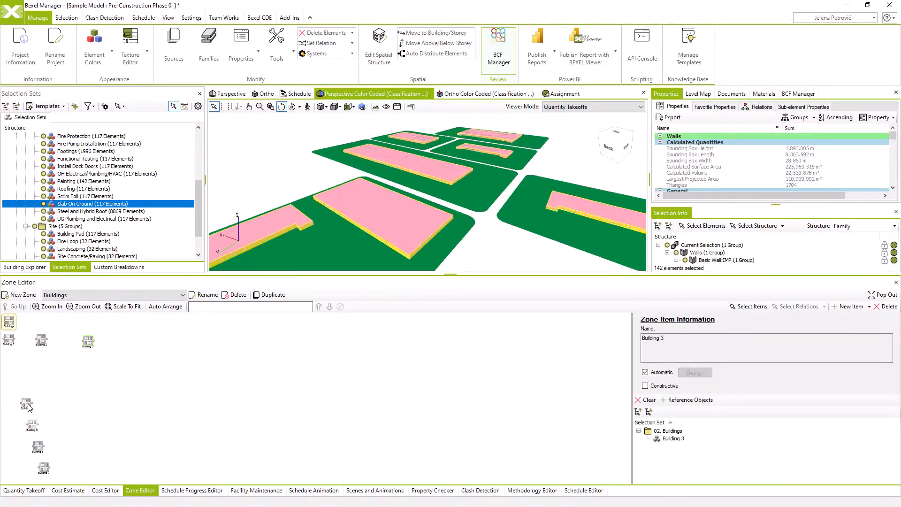
pyautogui.moveTo(36, 430); pyautogui.dragTo(37, 369)
pyautogui.moveTo(41, 450); pyautogui.dragTo(65, 372)
pyautogui.moveTo(31, 403); pyautogui.dragTo(105, 367)
pyautogui.moveTo(51, 468); pyautogui.dragTo(151, 367)
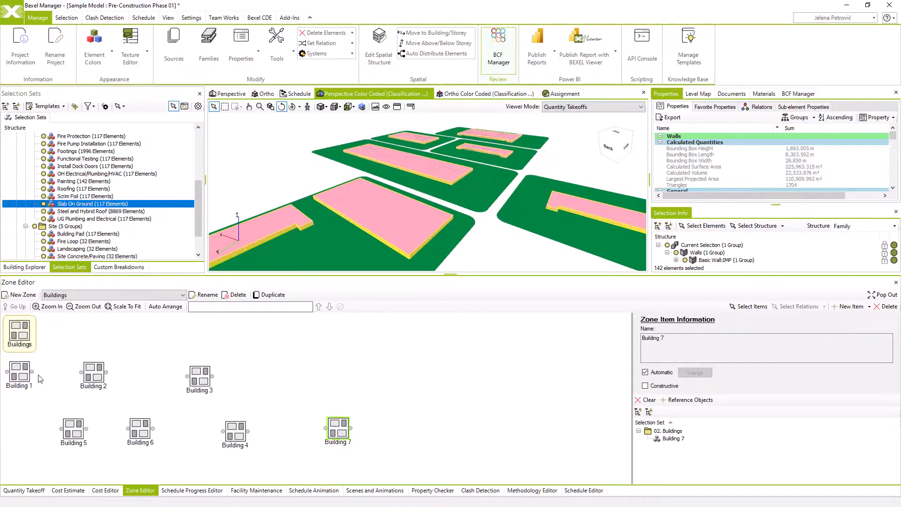
# Connect Building 1 to Building 2 to Building 3 and set both relations to type Start -> Start
pyautogui.moveTo(33, 373); pyautogui.dragTo(187, 376)
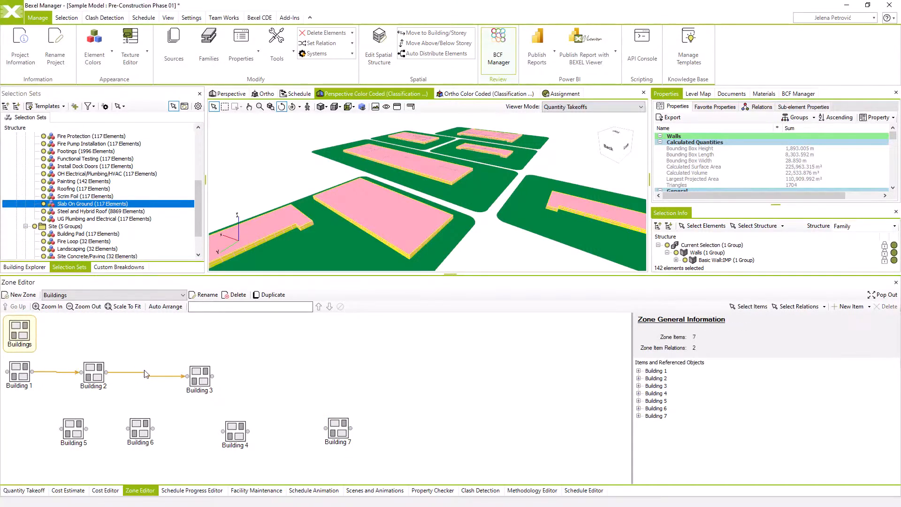
pyautogui.click(120, 374)
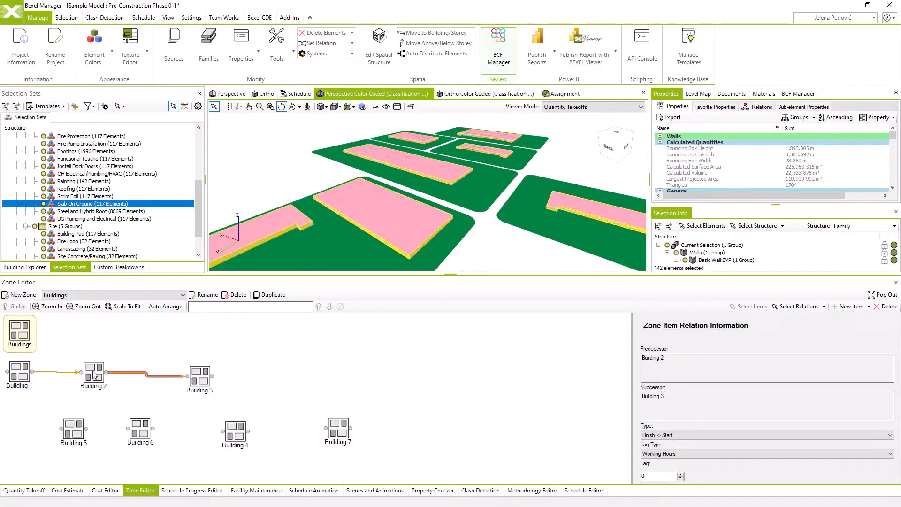
pyautogui.keyDown('ctrl'); pyautogui.click(64, 372); pyautogui.keyUp('ctrl')
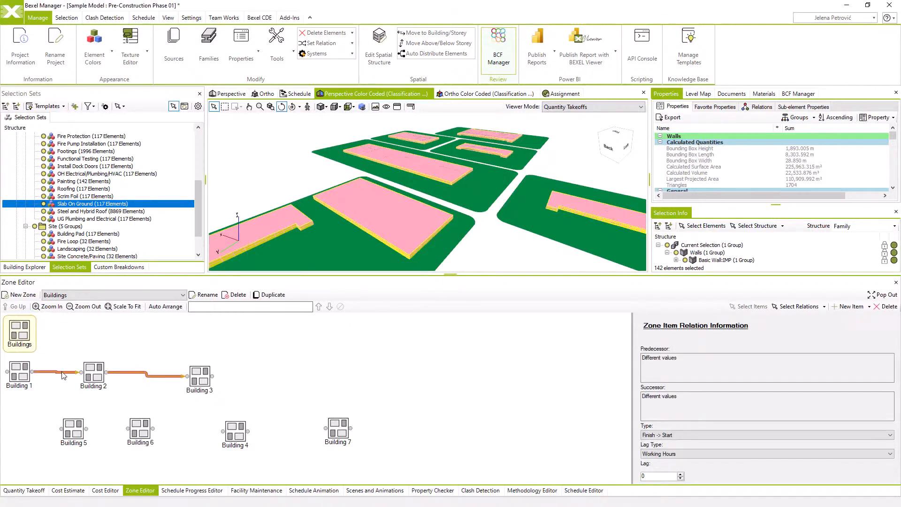
pyautogui.click(709, 435)
pyautogui.click(707, 444)
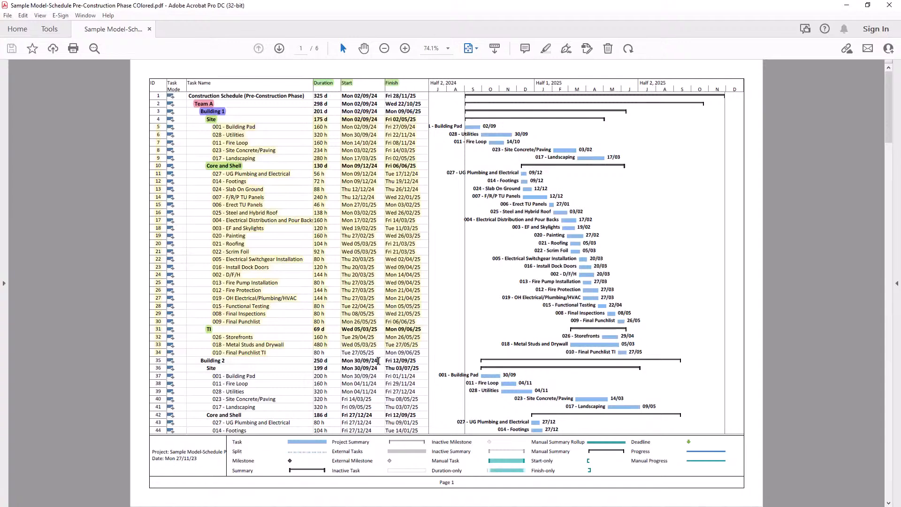
# Consult the schedule PDF in Adobe Acrobat and set the lag between Buildings 1 and 2 to 28 days and between Buildings 2 and 3 to 35 working hours
pyautogui.scroll(-1, 378, 361)
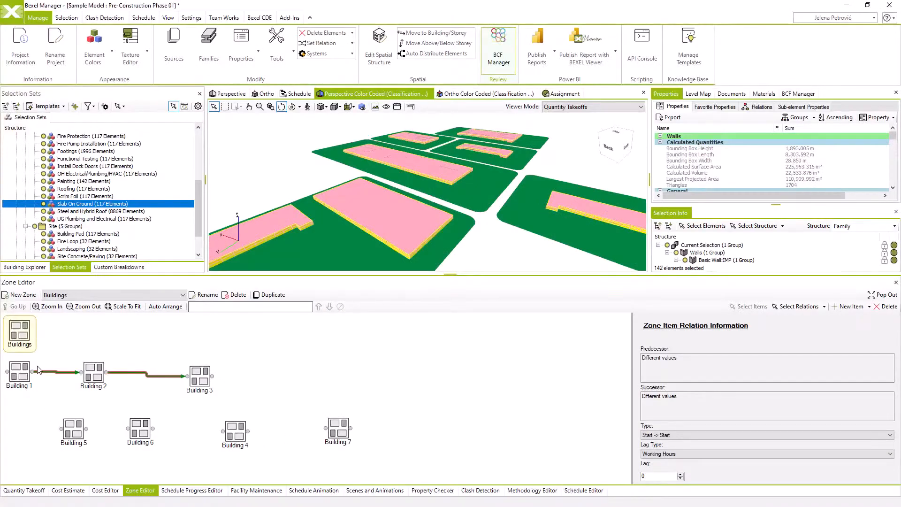
pyautogui.click(59, 385)
pyautogui.click(60, 375)
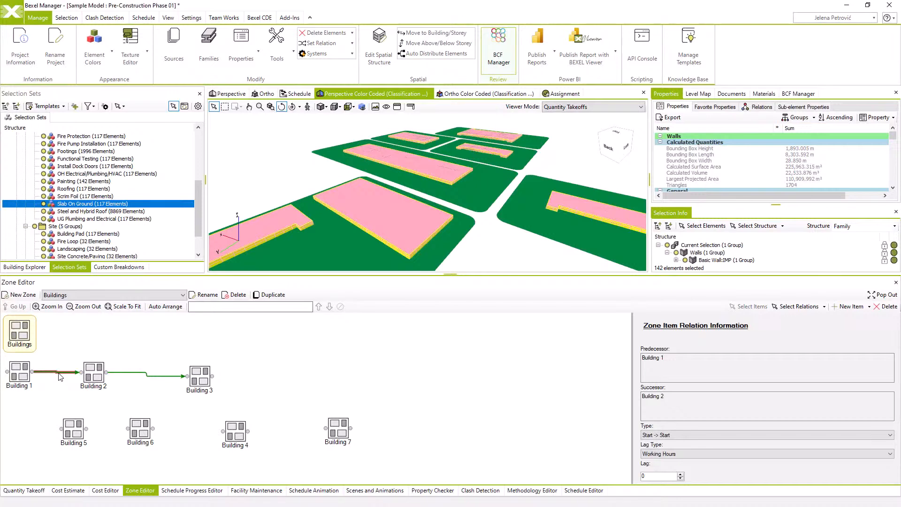
pyautogui.click(667, 454)
pyautogui.click(666, 468)
pyautogui.click(171, 376)
pyautogui.write('35')
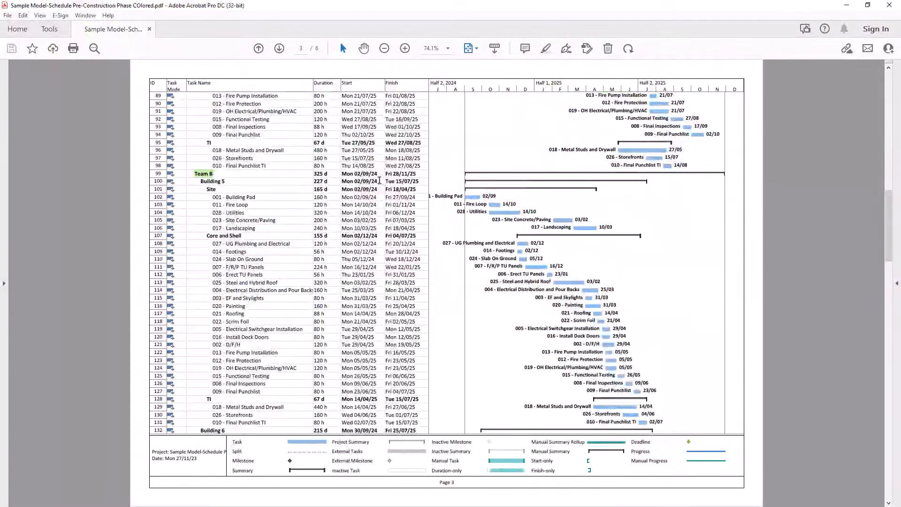
# Switch to the schedule PDF in Adobe Acrobat and compare the start dates of Team B's Buildings 5, 6, 4 and 7
pyautogui.moveTo(383, 174); pyautogui.dragTo(378, 189)
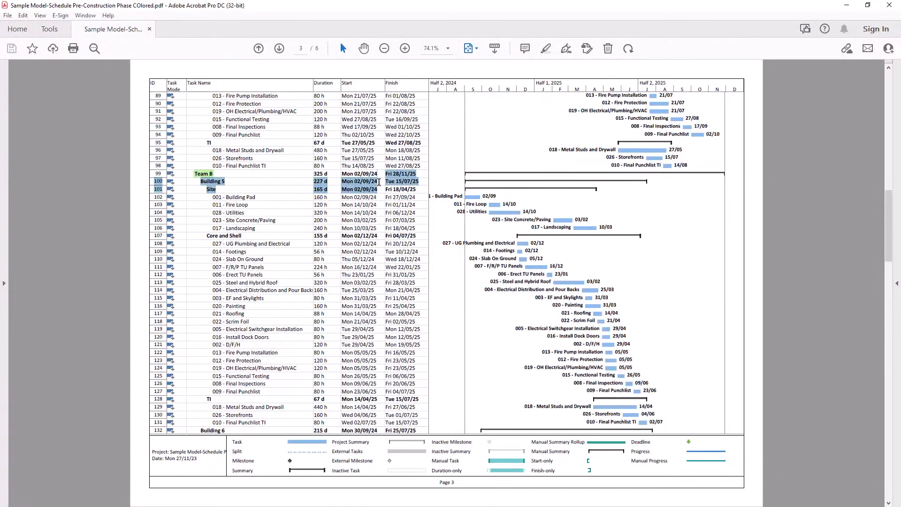
pyautogui.moveTo(383, 430); pyautogui.dragTo(342, 431)
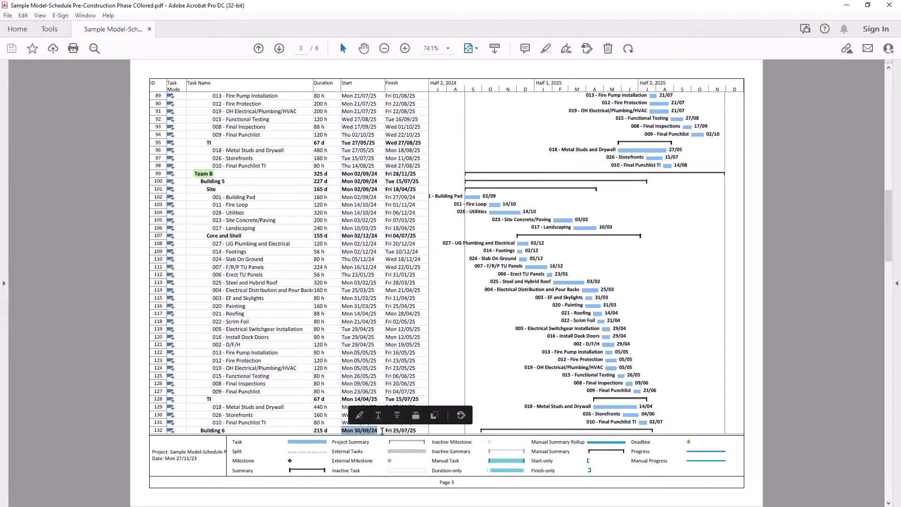
pyautogui.click(381, 431)
pyautogui.scroll(-1, 382, 431)
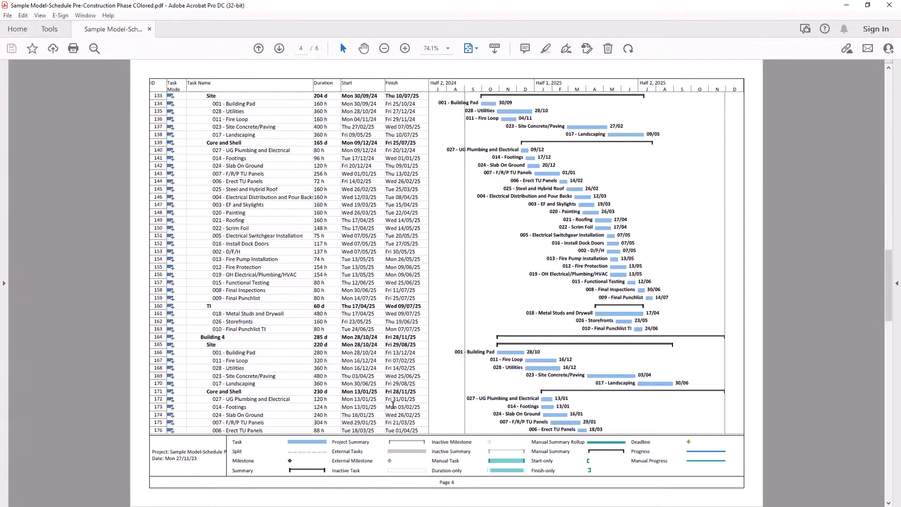
pyautogui.moveTo(378, 338); pyautogui.dragTo(341, 337)
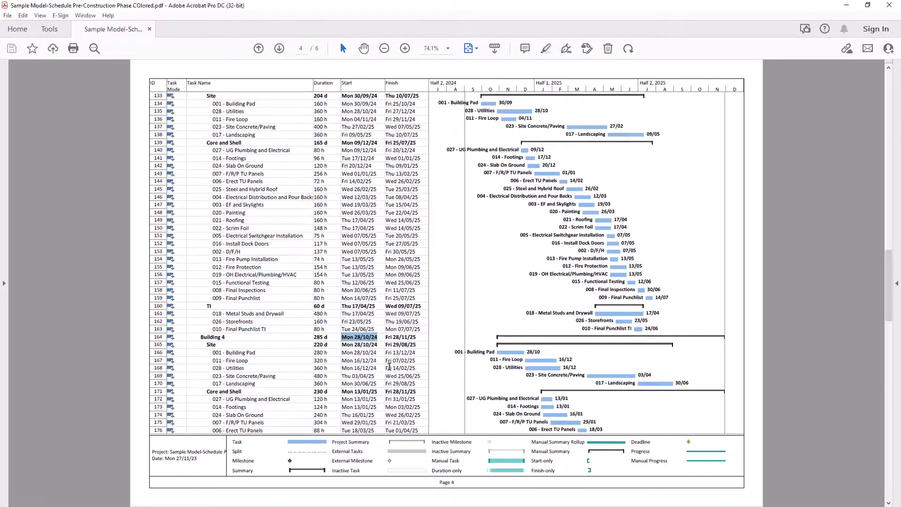
pyautogui.scroll(-1, 389, 367)
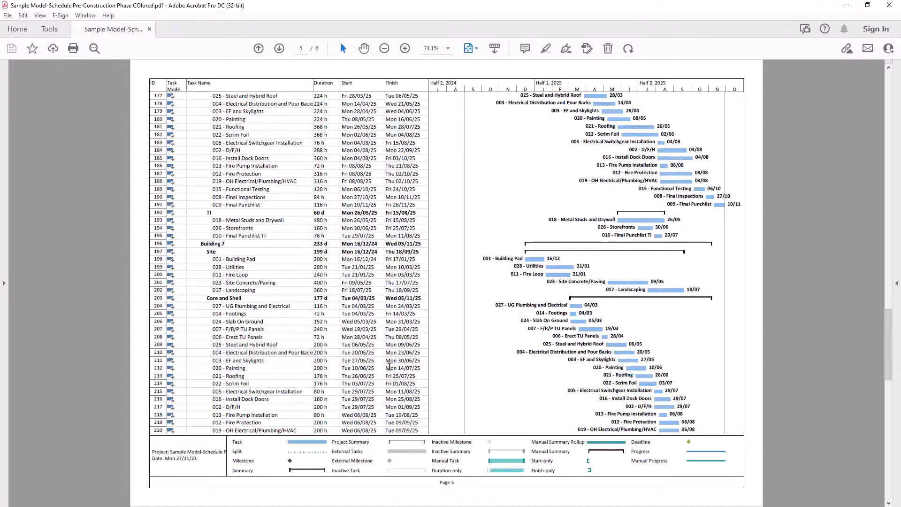
pyautogui.moveTo(378, 252); pyautogui.dragTo(346, 244)
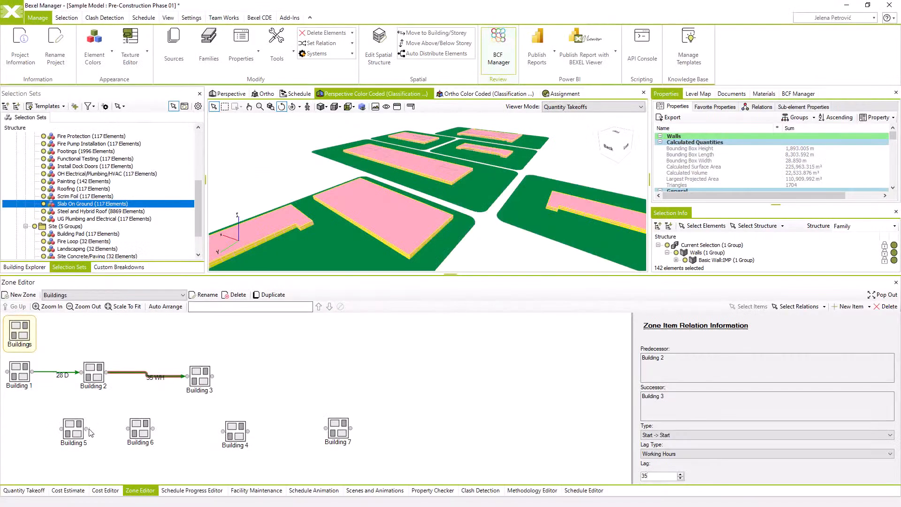
# Connect Building 5 to Building 6 to Building 4 to Building 7 and set all three relations to type Start -> Start
pyautogui.moveTo(88, 429); pyautogui.dragTo(325, 428)
pyautogui.click(109, 429)
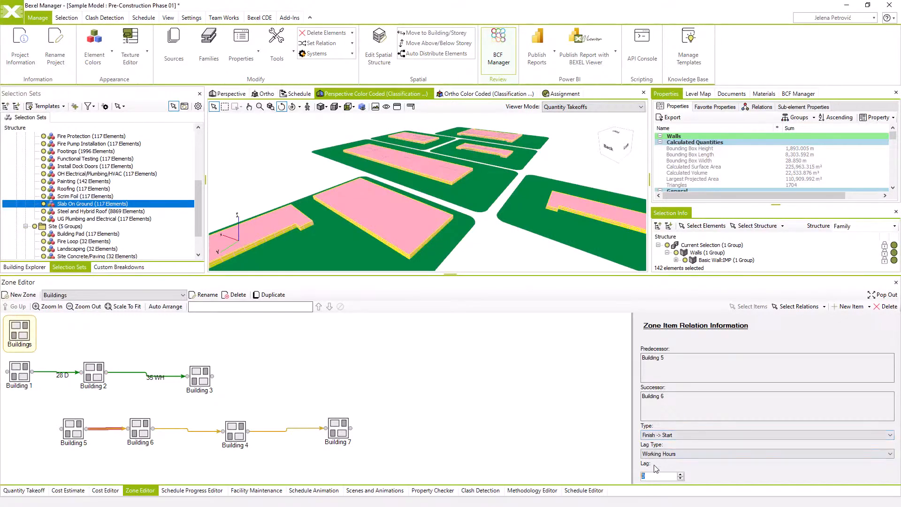
pyautogui.click(666, 436)
pyautogui.click(663, 443)
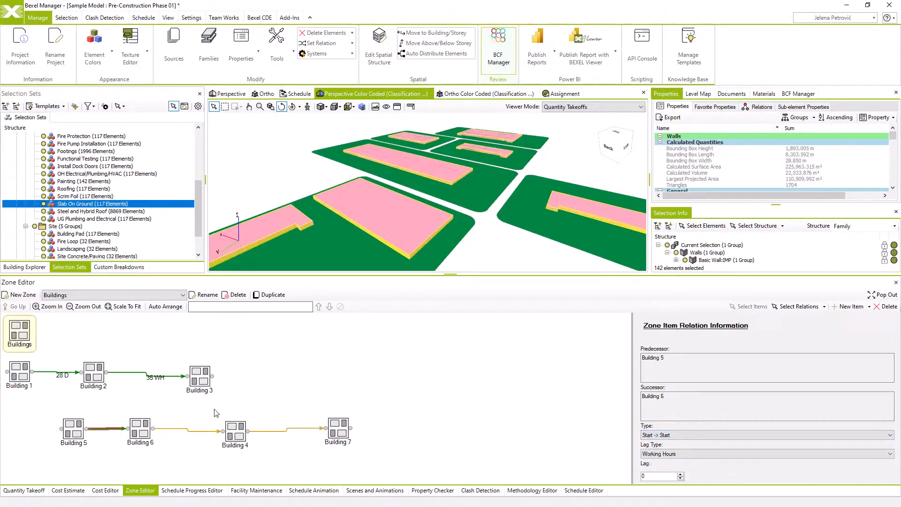
pyautogui.click(181, 429)
pyautogui.keyDown('ctrl'); pyautogui.click(307, 430); pyautogui.keyUp('ctrl')
pyautogui.click(667, 435)
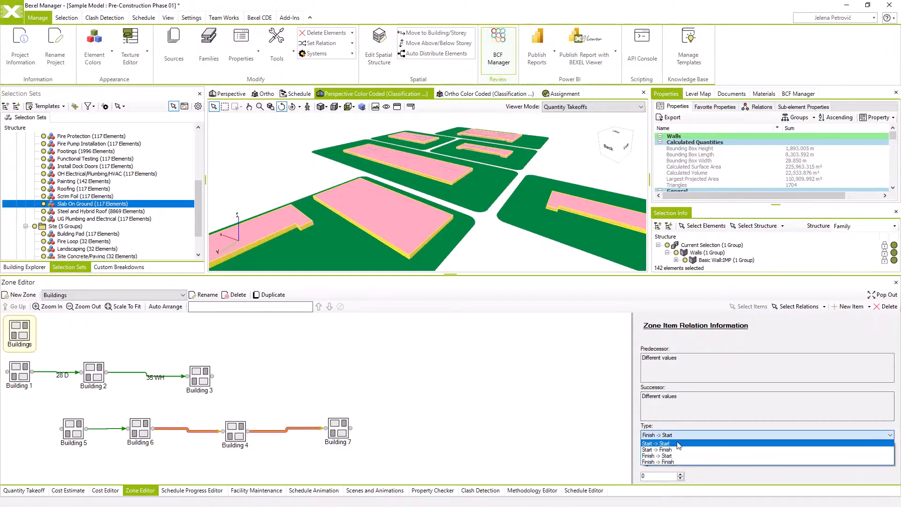
pyautogui.click(657, 443)
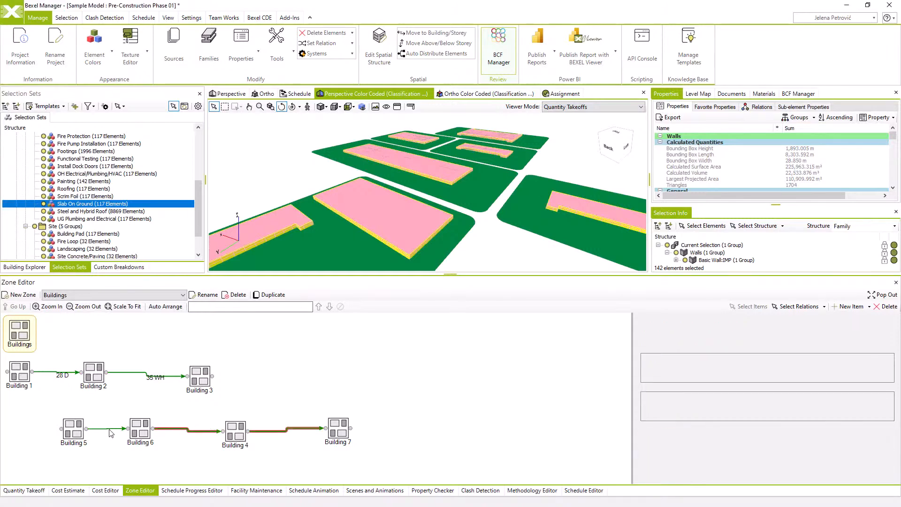
# Set the lag of the relation between Building 5 and Building 6 to 28 days
pyautogui.click(109, 428)
pyautogui.click(673, 454)
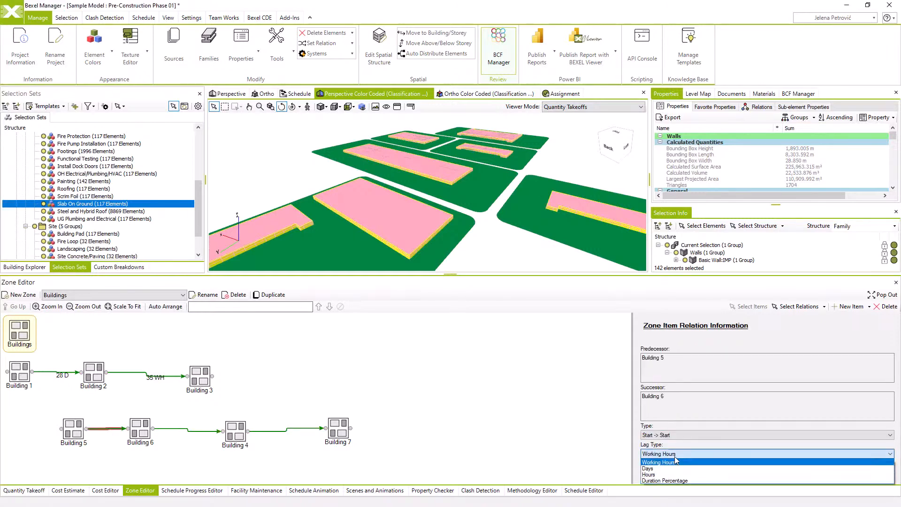
pyautogui.click(674, 472)
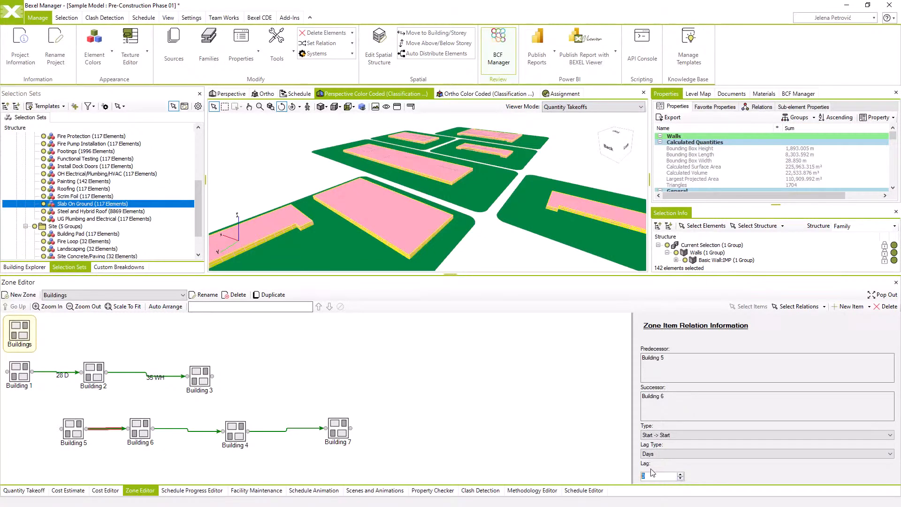
pyautogui.click(196, 432)
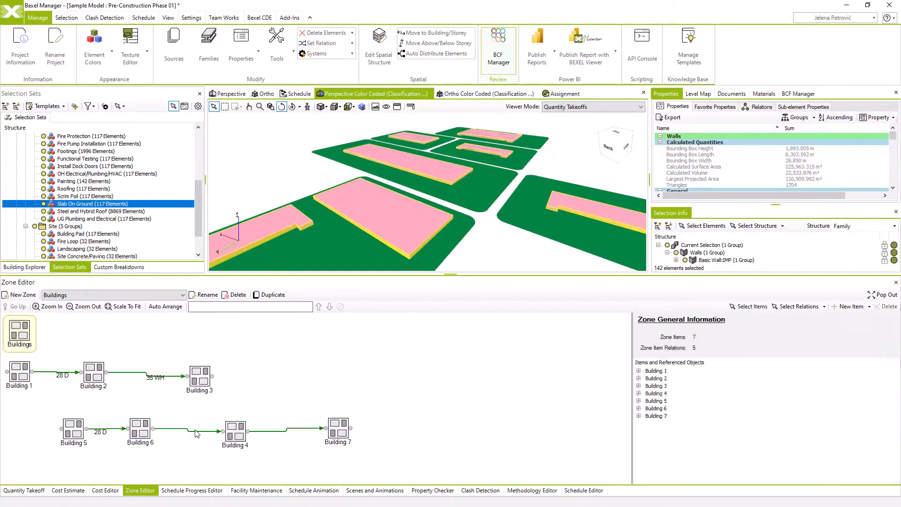
# Set the lag of the relation between Building 6 and Building 4 to 28 days
pyautogui.click(197, 432)
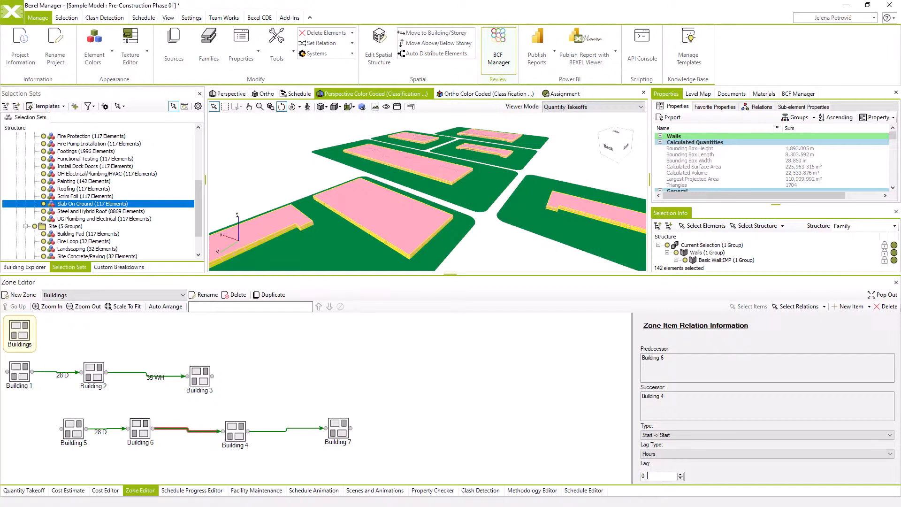
pyautogui.moveTo(647, 475); pyautogui.dragTo(643, 477)
pyautogui.click(648, 454)
pyautogui.click(656, 472)
# Set the lag of the relation between Building 4 and Building 7 to 49 days
pyautogui.click(302, 430)
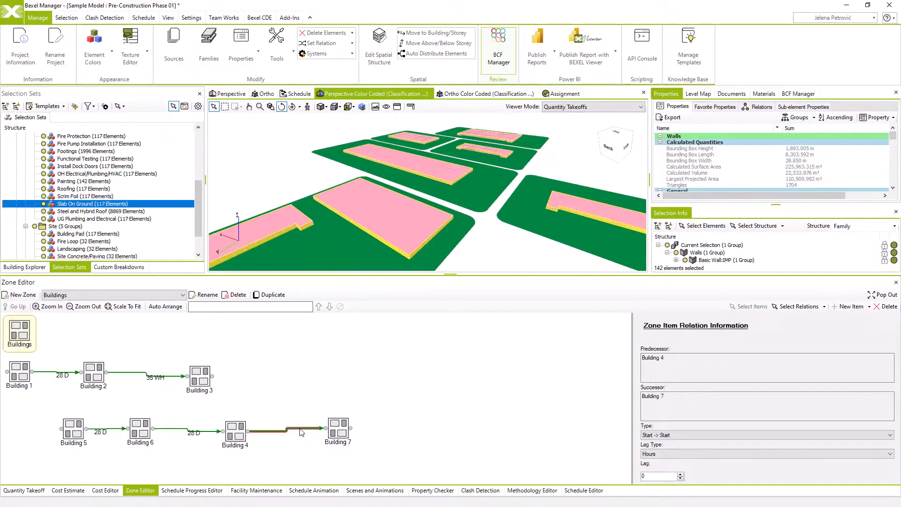
pyautogui.click(660, 453)
pyautogui.click(663, 470)
pyautogui.click(522, 418)
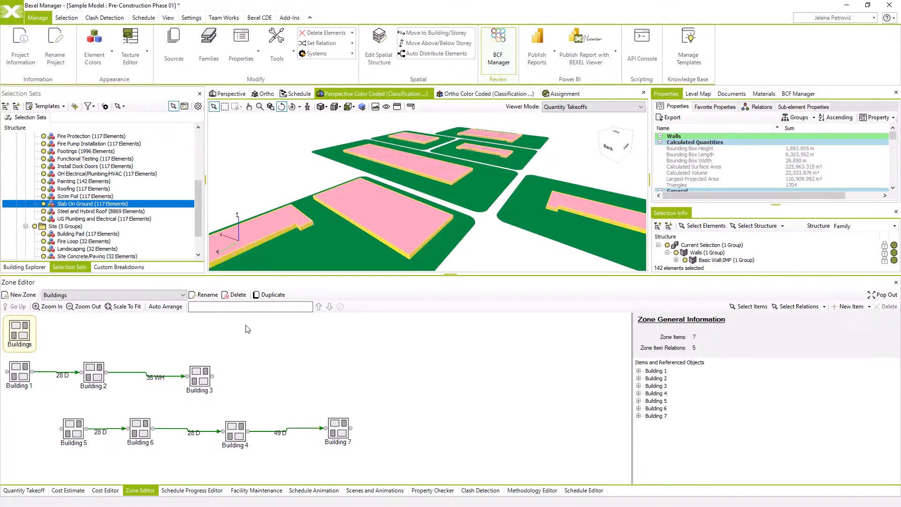
# Auto-arrange the Buildings zone and set the lag type of the relation between Building 2 and Building 3 to Days
pyautogui.click(180, 309)
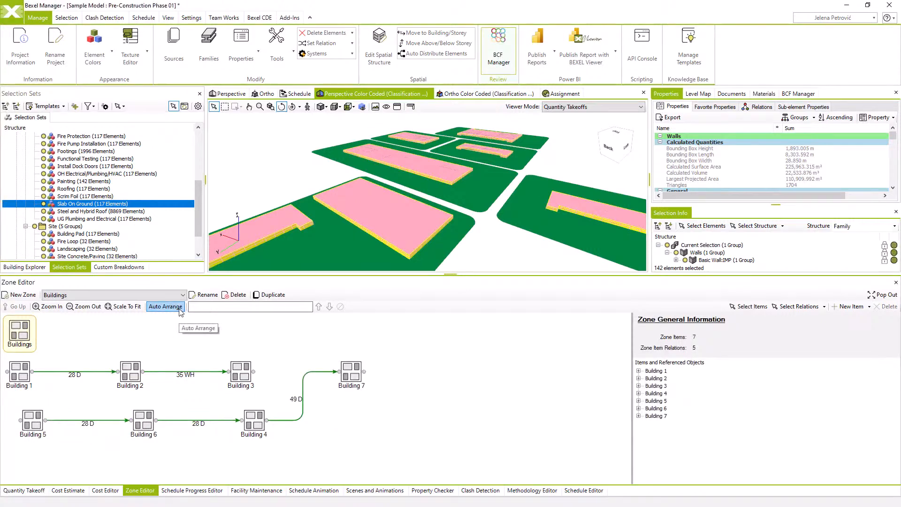
pyautogui.click(203, 373)
pyautogui.click(725, 454)
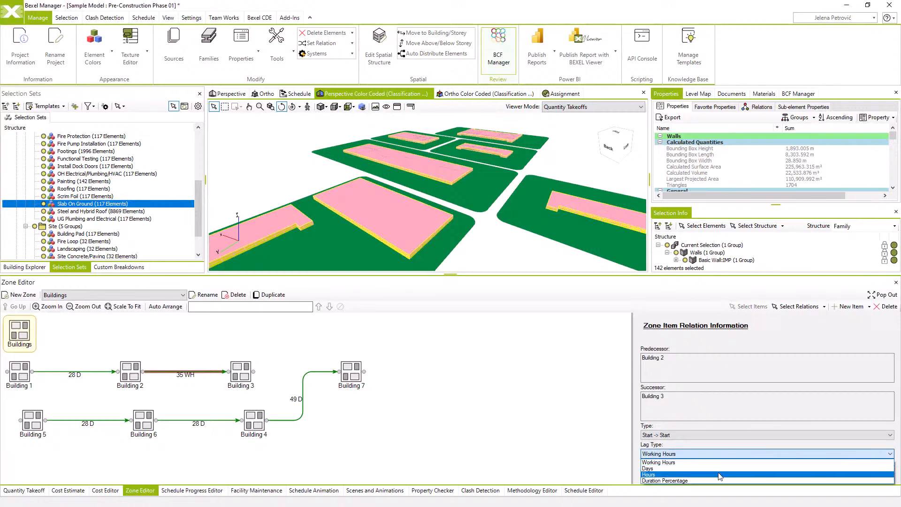
pyautogui.click(718, 469)
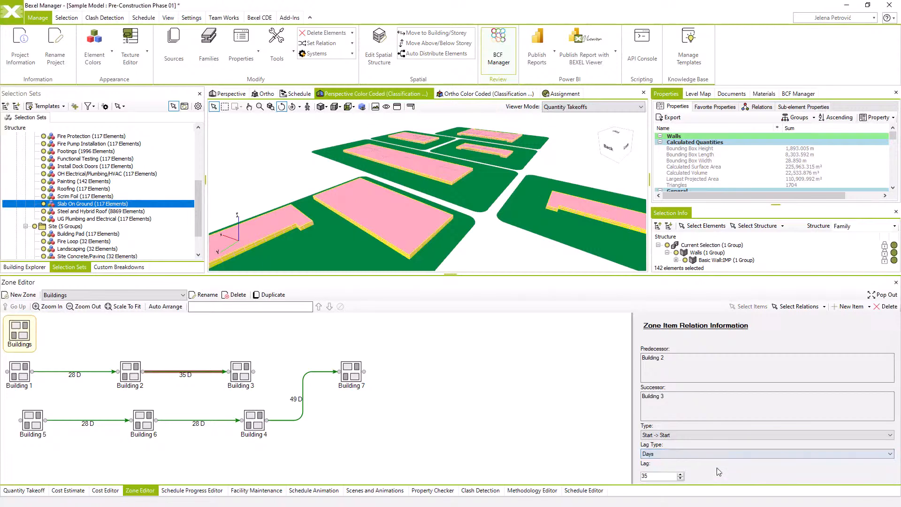
# Create a new zone named Zone
pyautogui.click(19, 295)
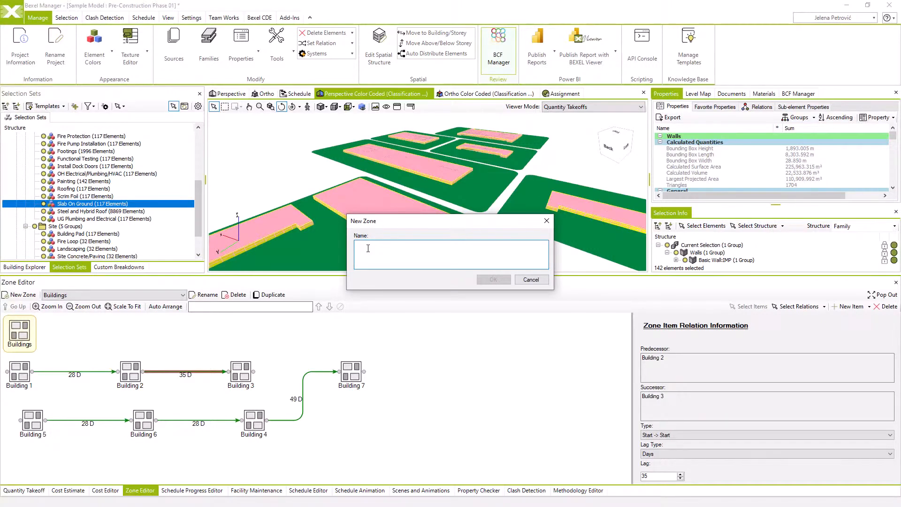
pyautogui.write('Zone')
pyautogui.click(494, 280)
# Add linked items for the selection sets Zone 01 to Zone 30 to the new zone, with relations created between them
pyautogui.rightClick(178, 346)
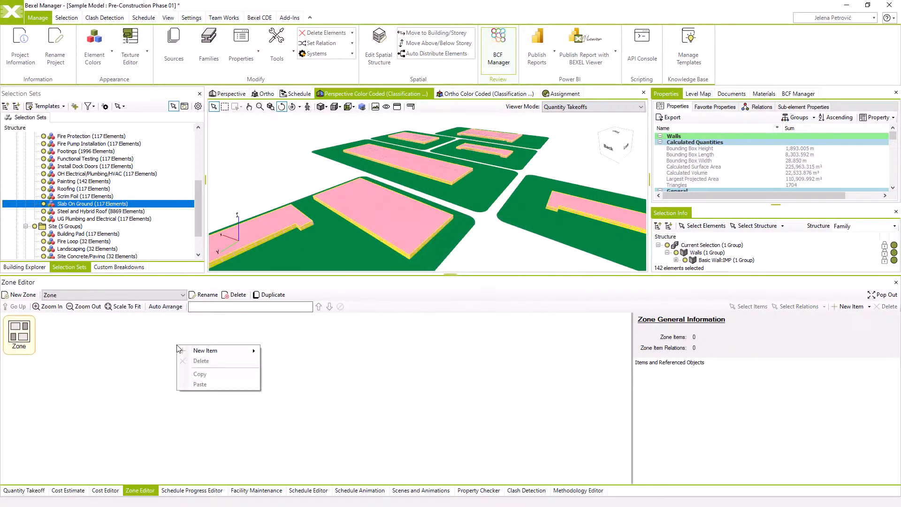
pyautogui.moveTo(201, 351)
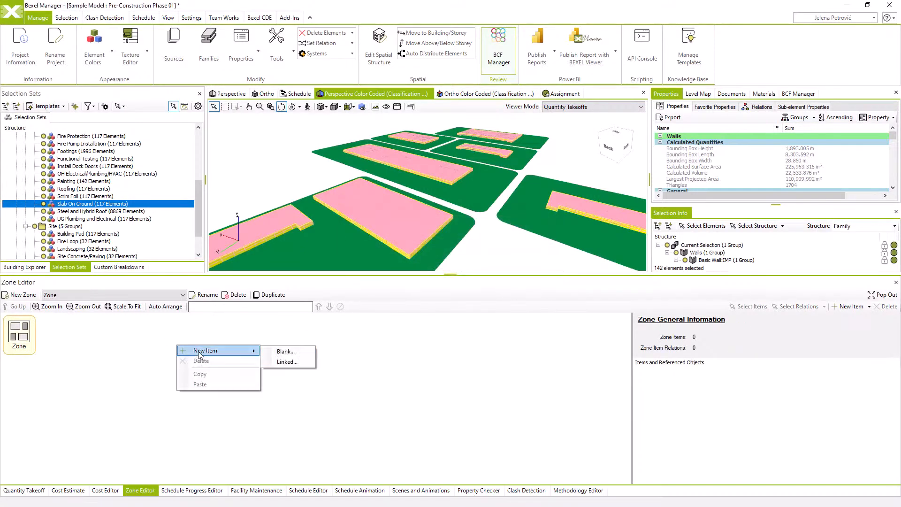
pyautogui.click(284, 361)
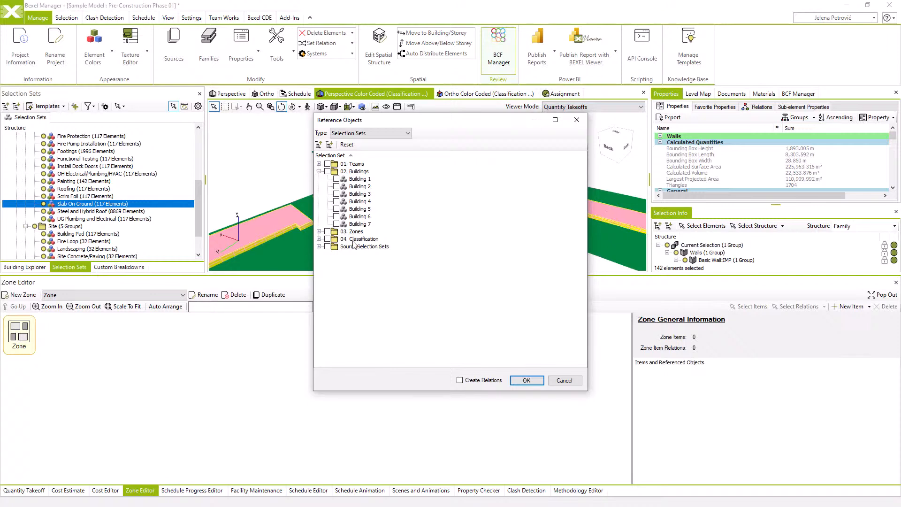
pyautogui.click(319, 231)
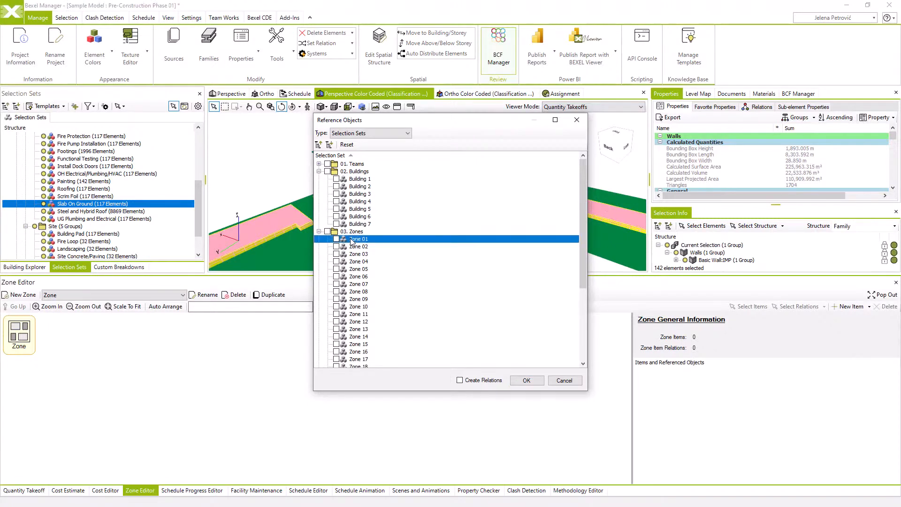
pyautogui.scroll(-5, 357, 244)
pyautogui.keyDown('shift'); pyautogui.click(369, 344); pyautogui.keyUp('shift')
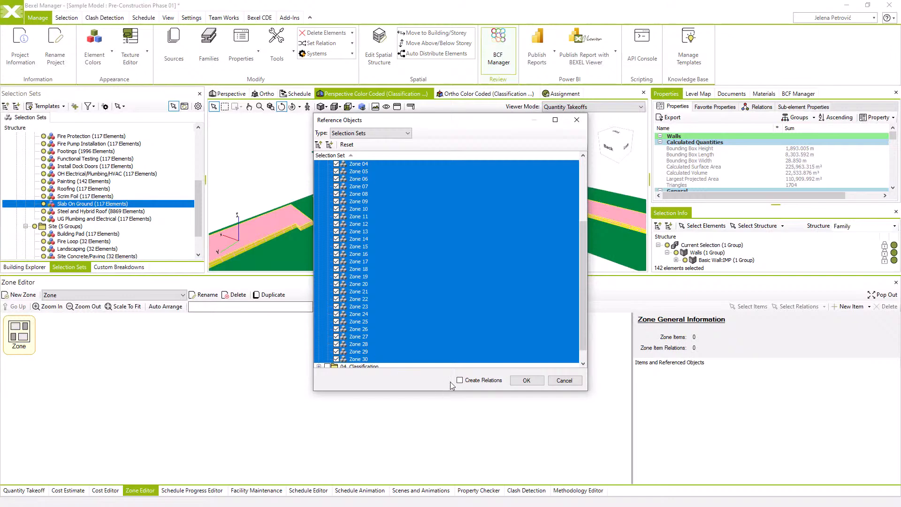
pyautogui.click(536, 383)
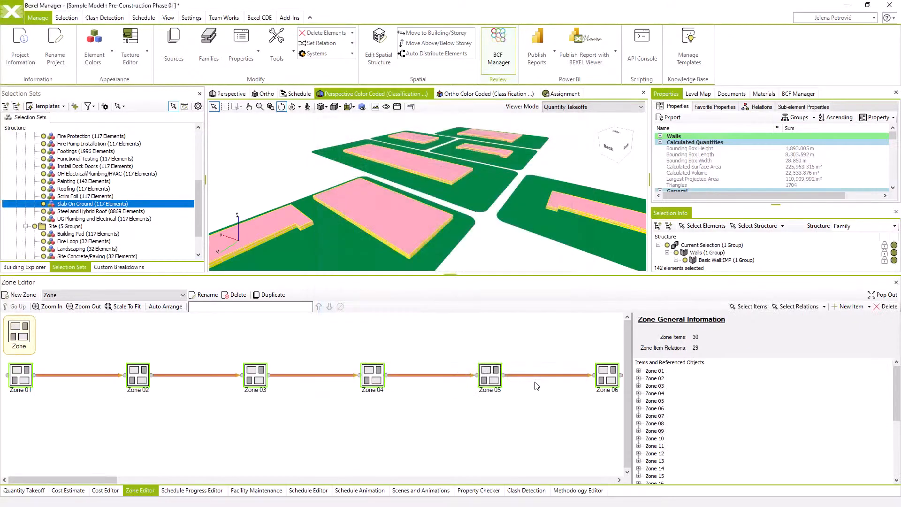
# Check the type and lag of the relations linking Zone 01, Zone 02 and Zone 03
pyautogui.scroll(-6, 460, 412)
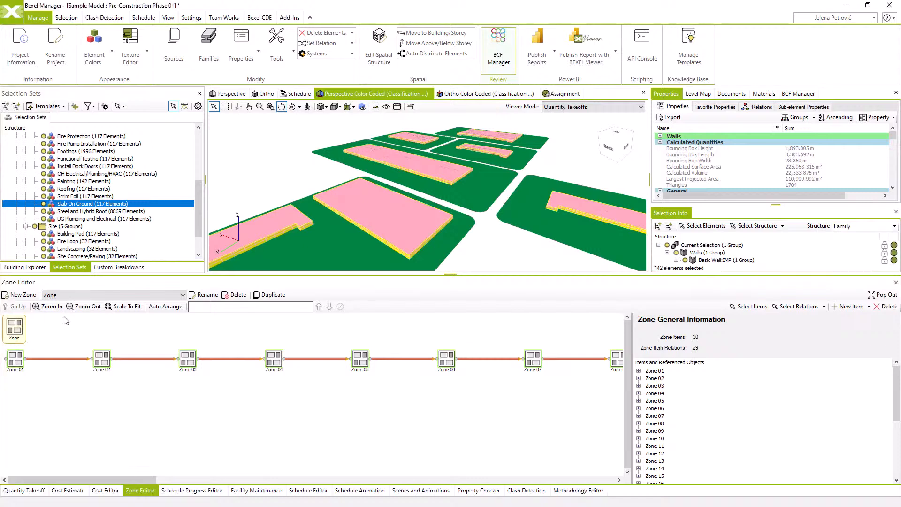
pyautogui.click(130, 359)
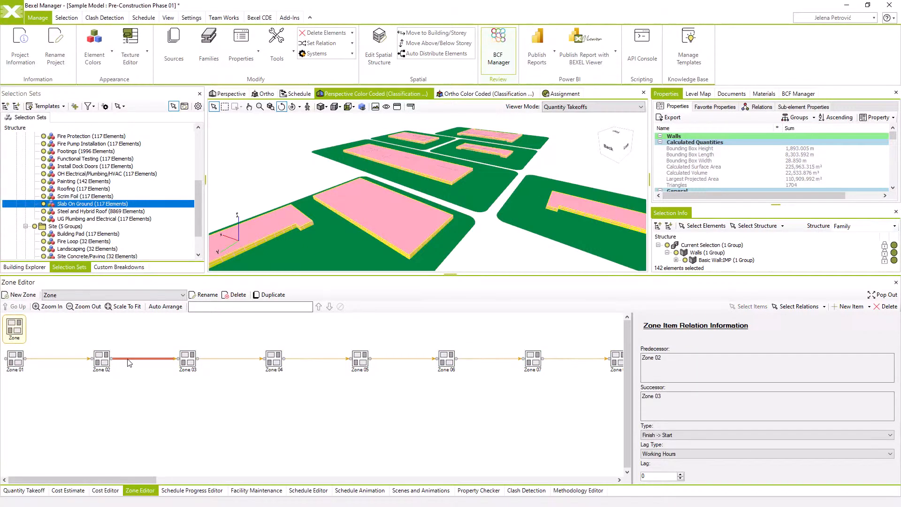
pyautogui.click(75, 359)
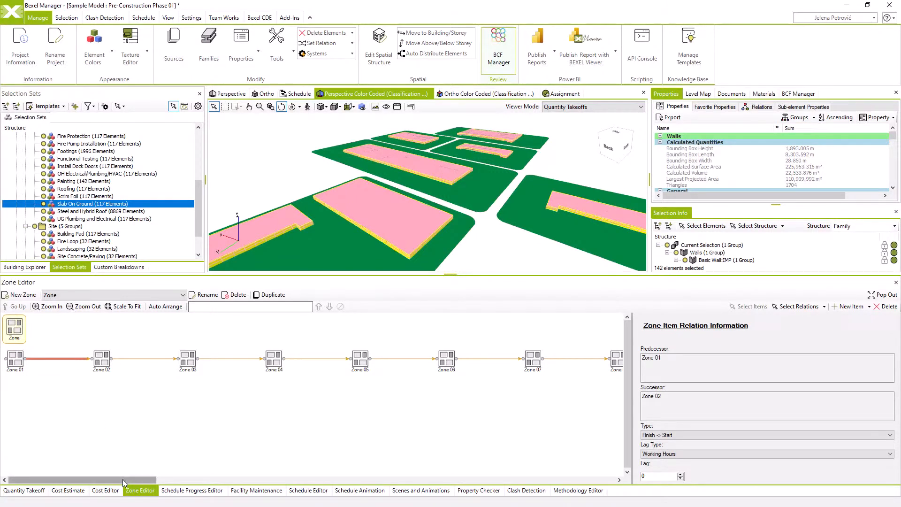
pyautogui.moveTo(122, 480)
pyautogui.mouseDown()
pyautogui.moveTo(265, 505)
pyautogui.moveTo(596, 506)
pyautogui.moveTo(304, 475)
pyautogui.moveTo(108, 474)
pyautogui.mouseUp()
# Start a new schedule creation template named "Creation template 4 levels"
pyautogui.click(144, 18)
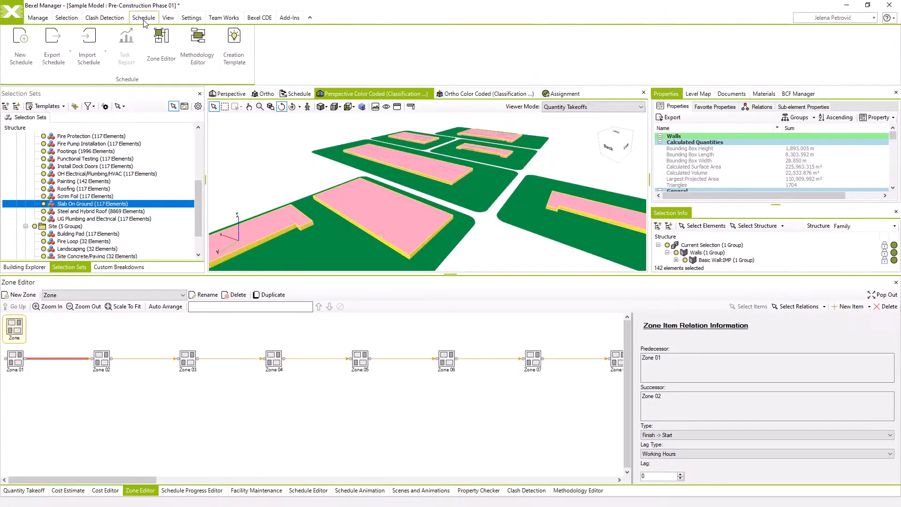
pyautogui.click(243, 62)
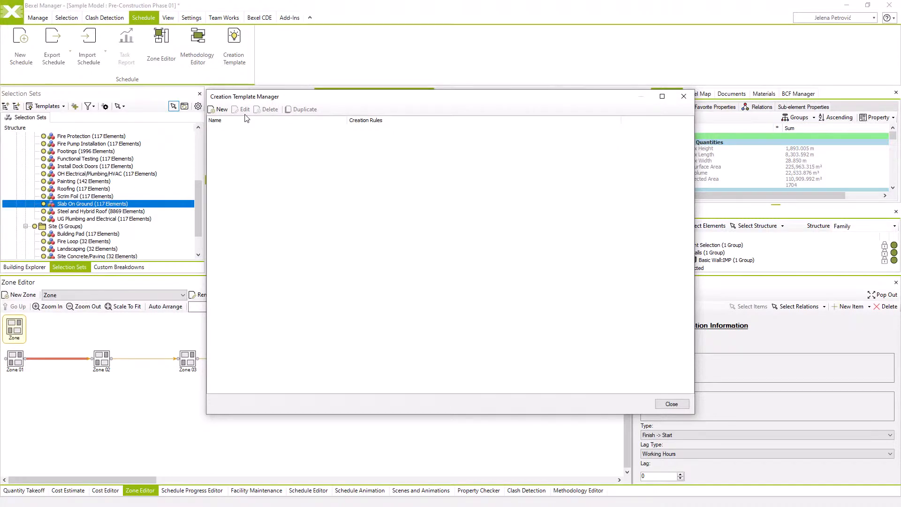
pyautogui.click(220, 109)
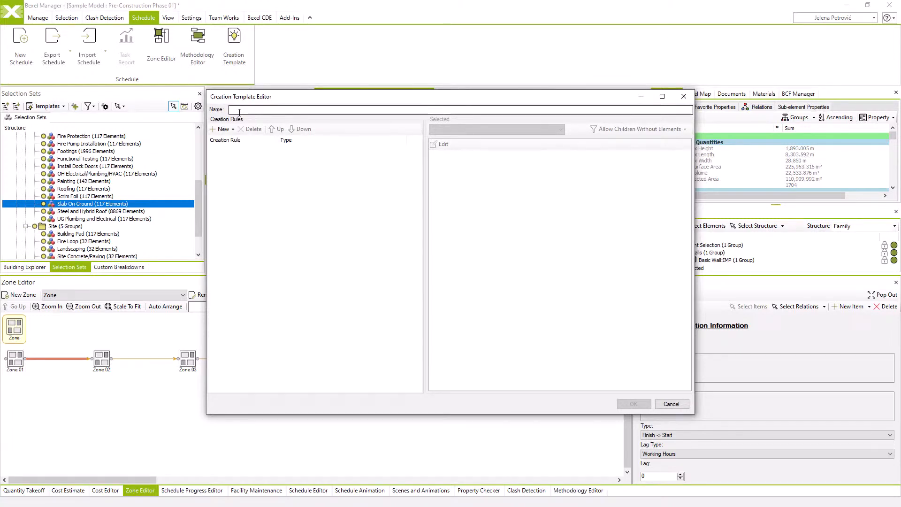
pyautogui.click(240, 112)
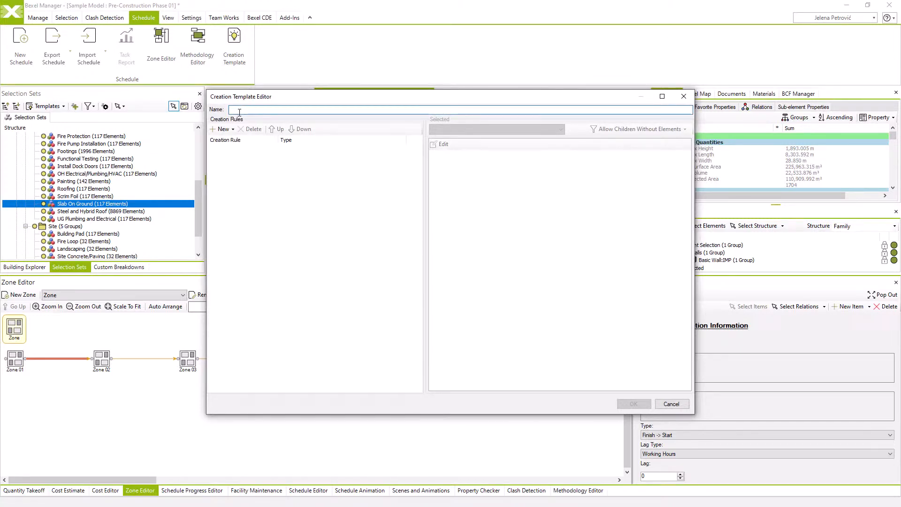
pyautogui.write('Creation template 4 levels')
# Add a dynamic creation rule that references the Teams zone item
pyautogui.click(234, 130)
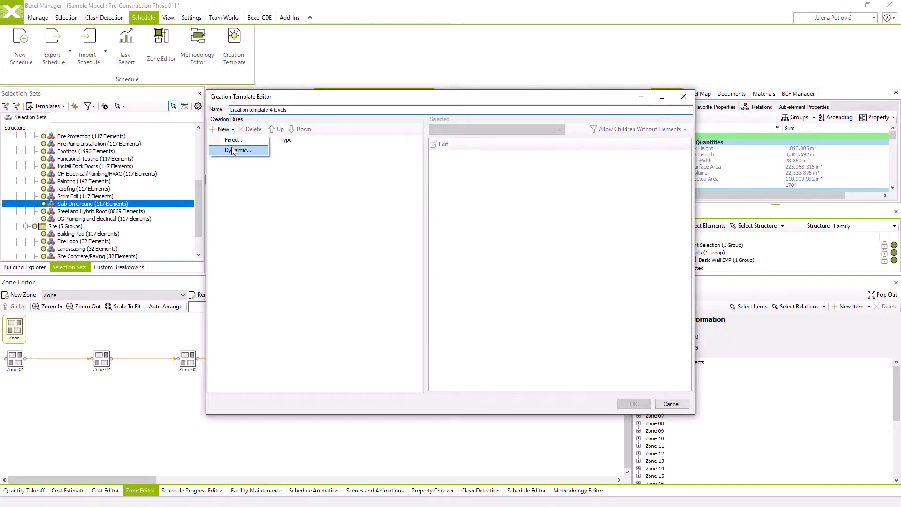
pyautogui.click(234, 151)
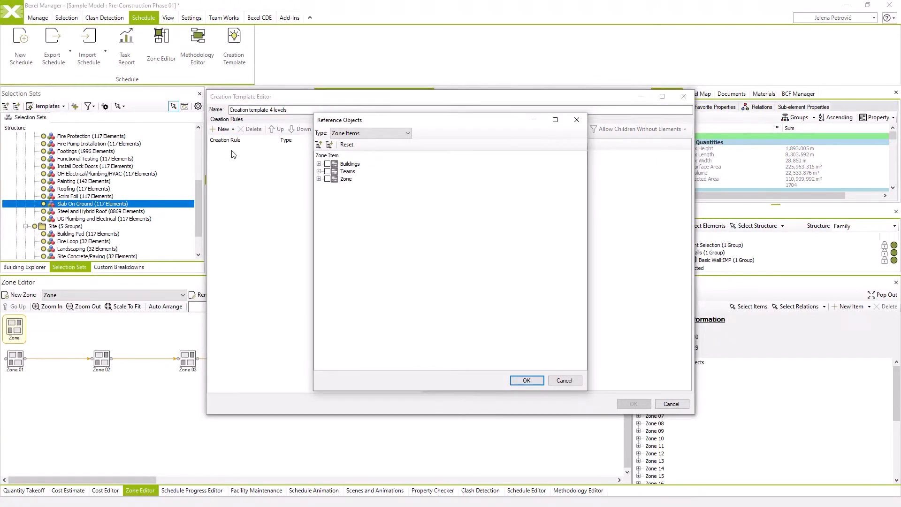
pyautogui.click(367, 133)
pyautogui.click(367, 134)
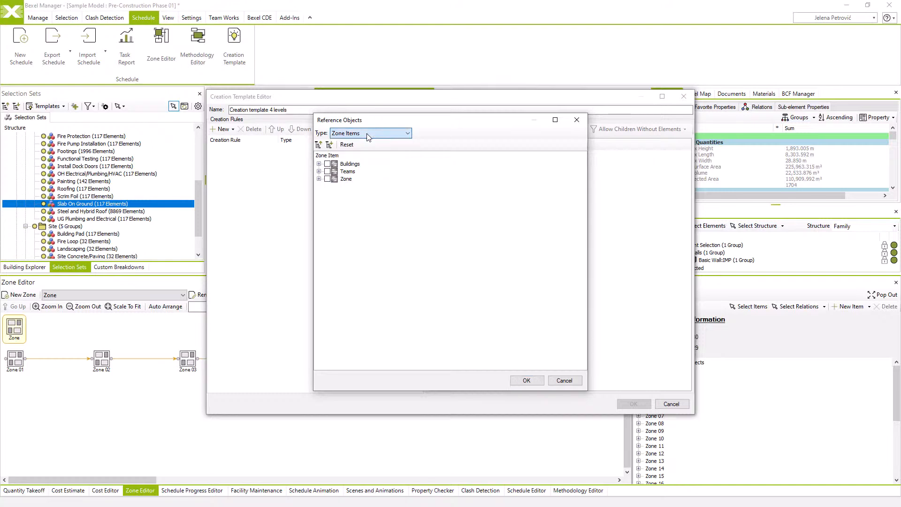
pyautogui.click(328, 172)
pyautogui.click(516, 377)
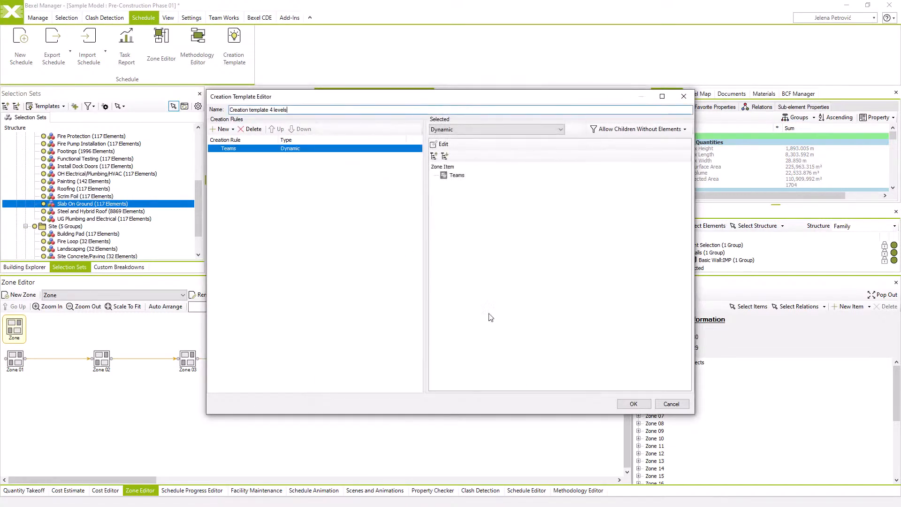
# Add a dynamic creation rule that references the Buildings zone item
pyautogui.click(224, 130)
pyautogui.click(236, 152)
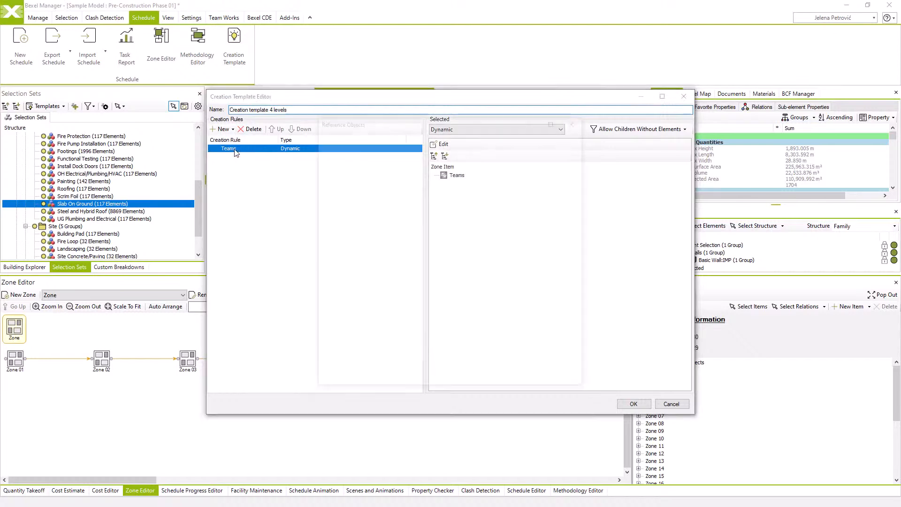
pyautogui.click(327, 166)
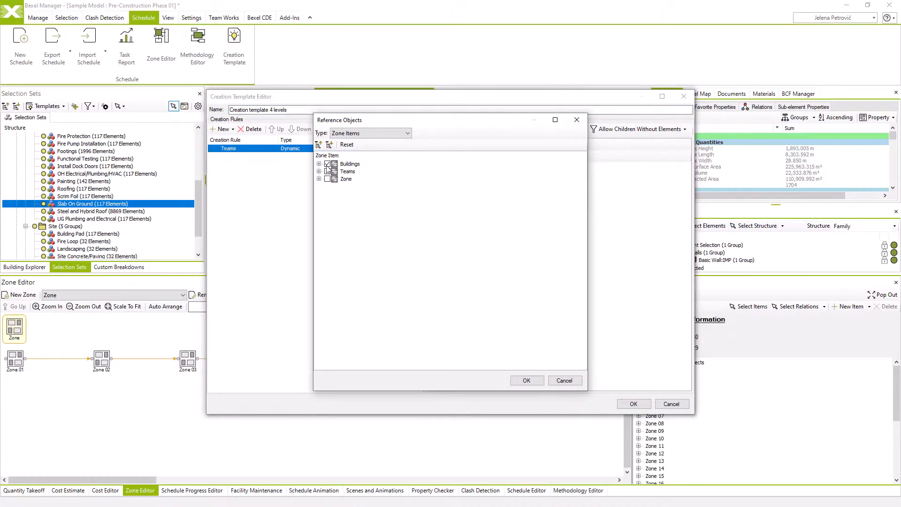
pyautogui.click(532, 381)
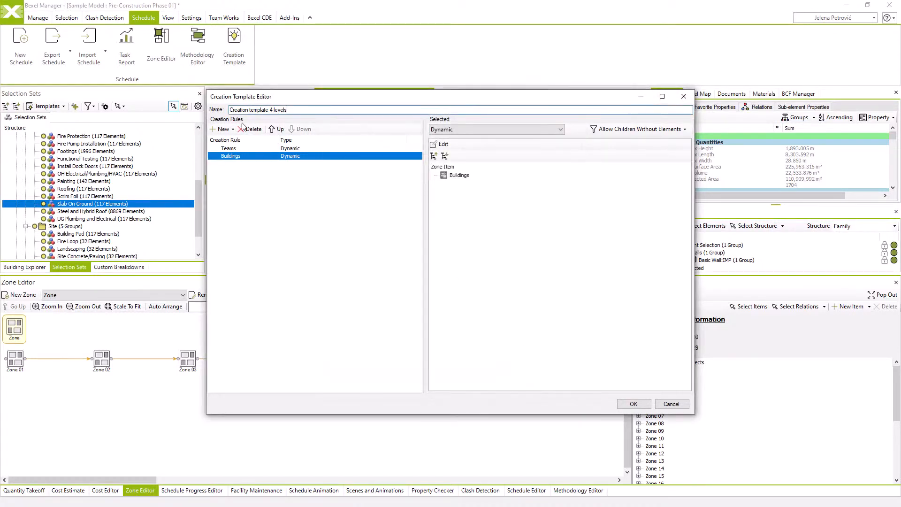
# Add a dynamic creation rule that references the methodology item "Methodology - Single Level - Detailed"
pyautogui.click(224, 129)
pyautogui.moveTo(237, 151)
pyautogui.click(282, 160)
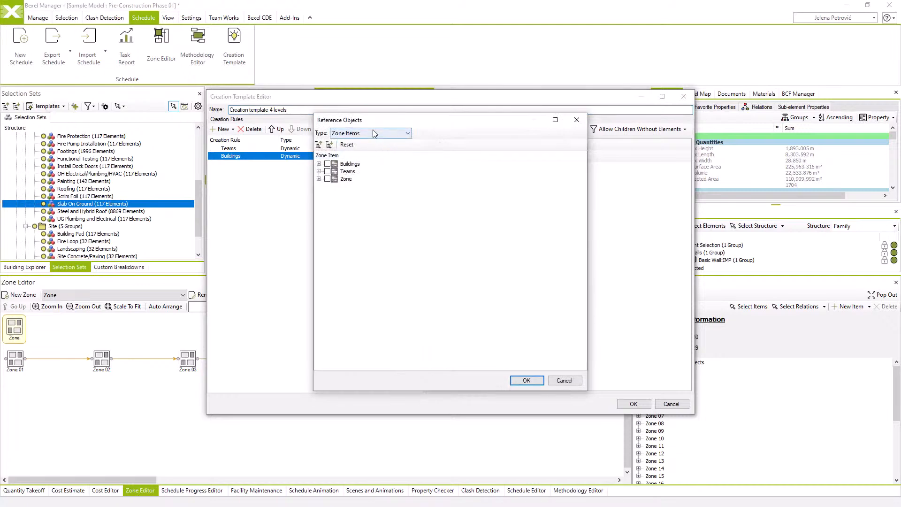
pyautogui.click(373, 133)
pyautogui.click(361, 181)
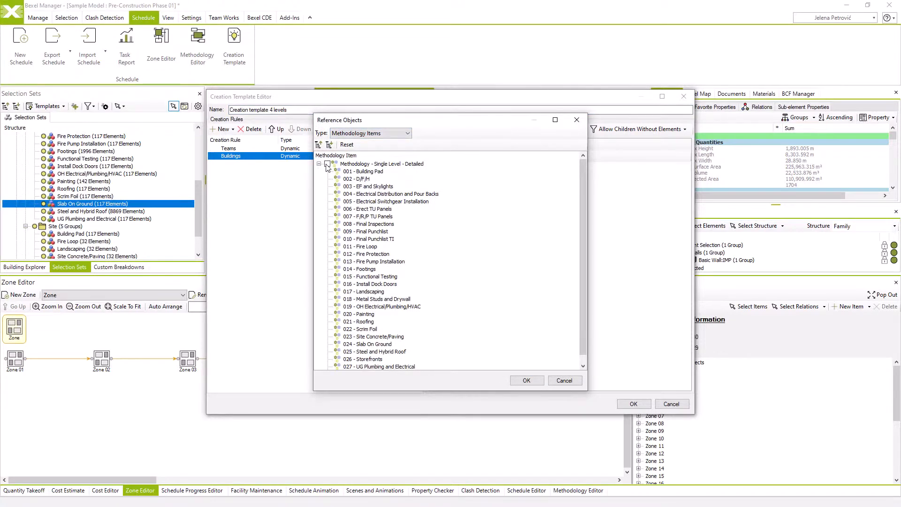
pyautogui.click(327, 165)
pyautogui.click(526, 381)
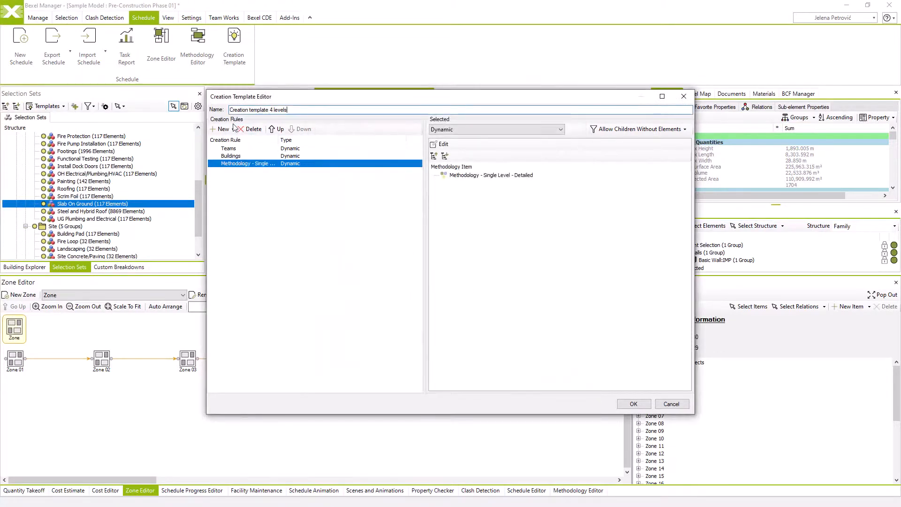
# Add a dynamic creation rule that references the Zone zone item and save the creation template
pyautogui.click(223, 128)
pyautogui.click(235, 147)
pyautogui.click(349, 133)
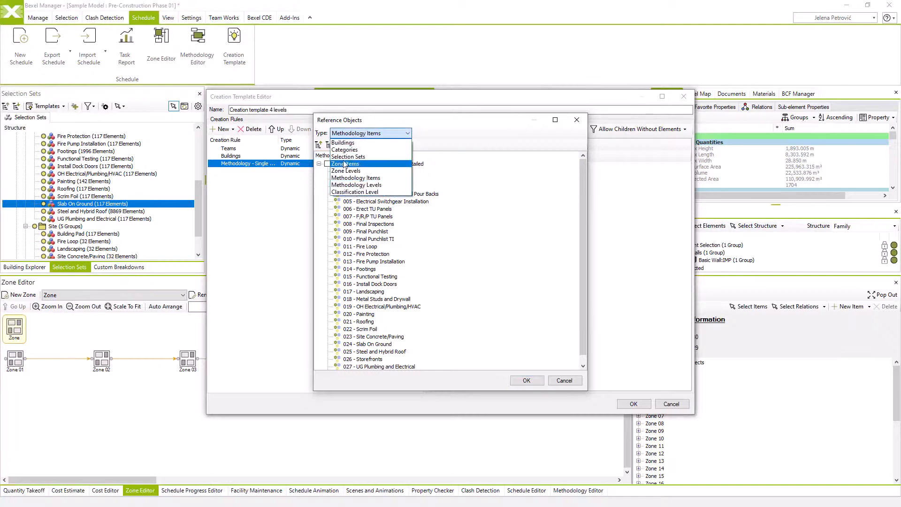
pyautogui.click(346, 164)
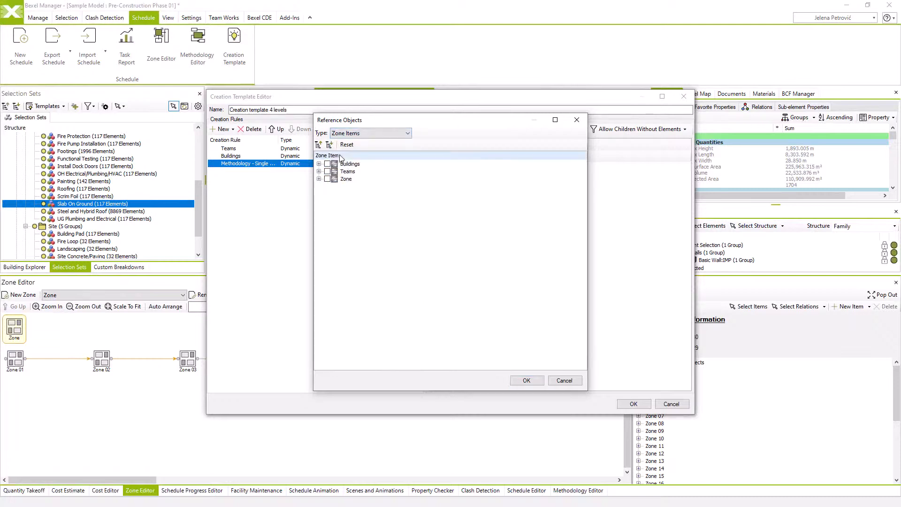
pyautogui.click(527, 380)
pyautogui.click(635, 404)
pyautogui.click(671, 404)
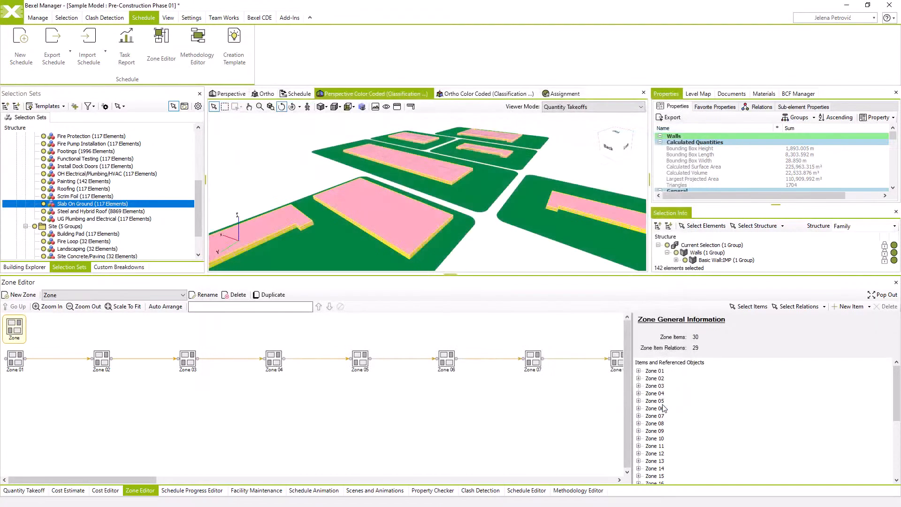
# Create a new schedule named "Sample Model-Schedule-4 Levels" using the cost version "Sample Model-Classification-Single level"
pyautogui.click(527, 490)
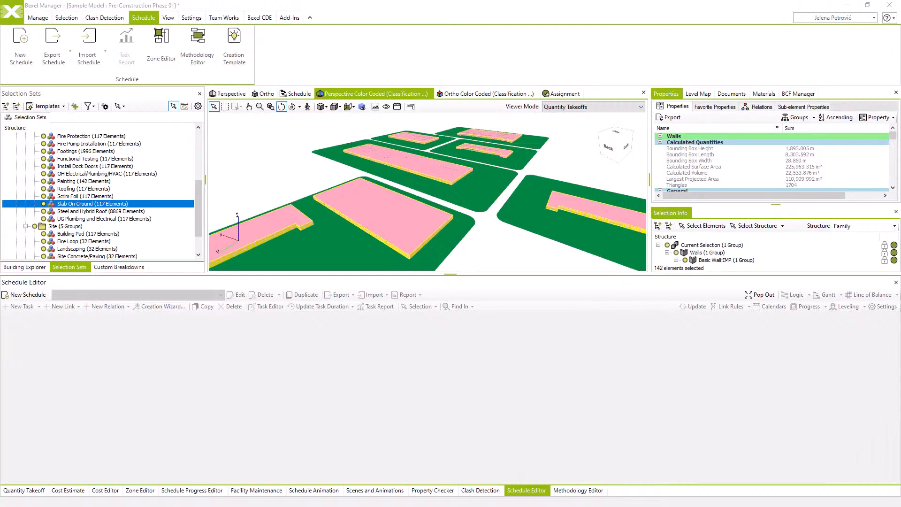
pyautogui.click(35, 295)
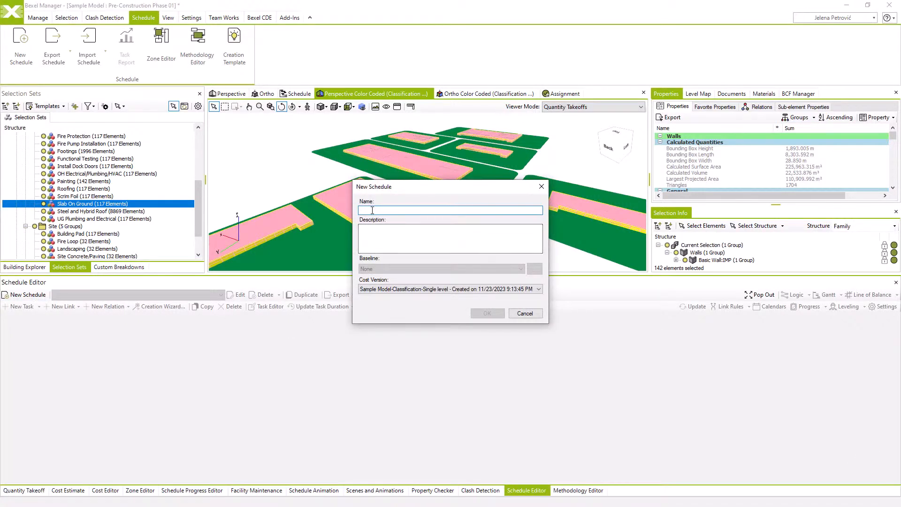
pyautogui.write('Sample Model-Schedule-4 Levels')
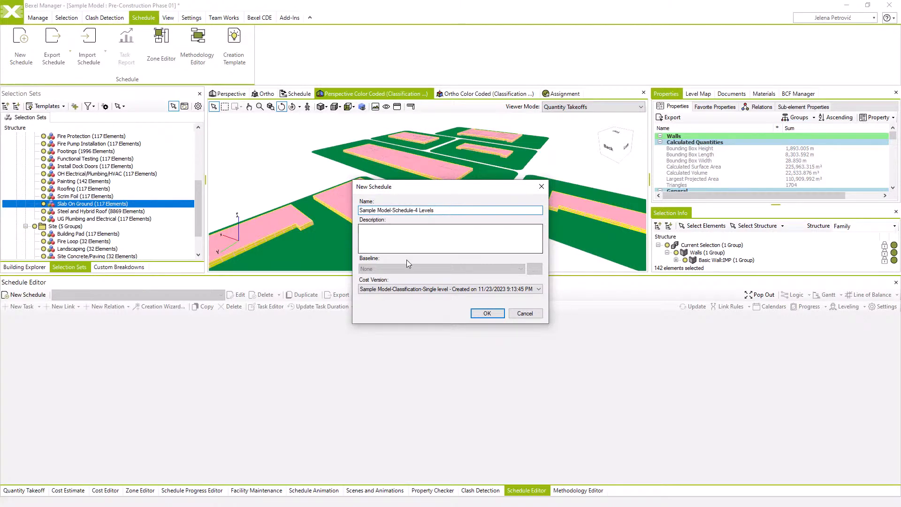
pyautogui.click(408, 290)
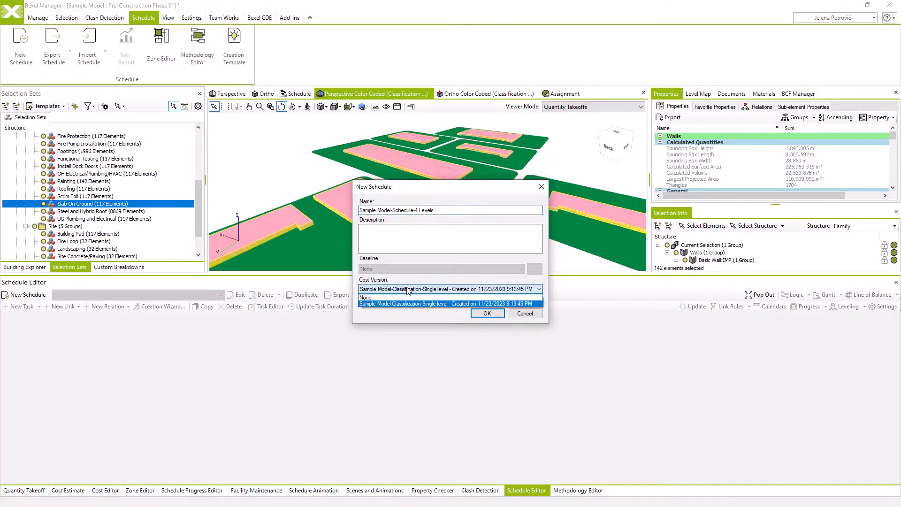
pyautogui.click(409, 290)
pyautogui.click(487, 314)
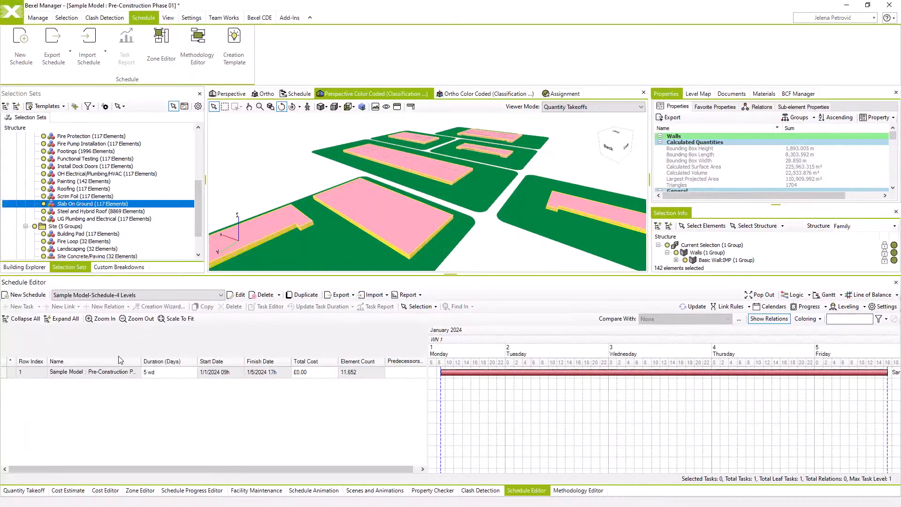
# Generate the schedule's tasks under the root task with the Creation Wizard, using the saved template "Creation template 4 levels"
pyautogui.click(108, 373)
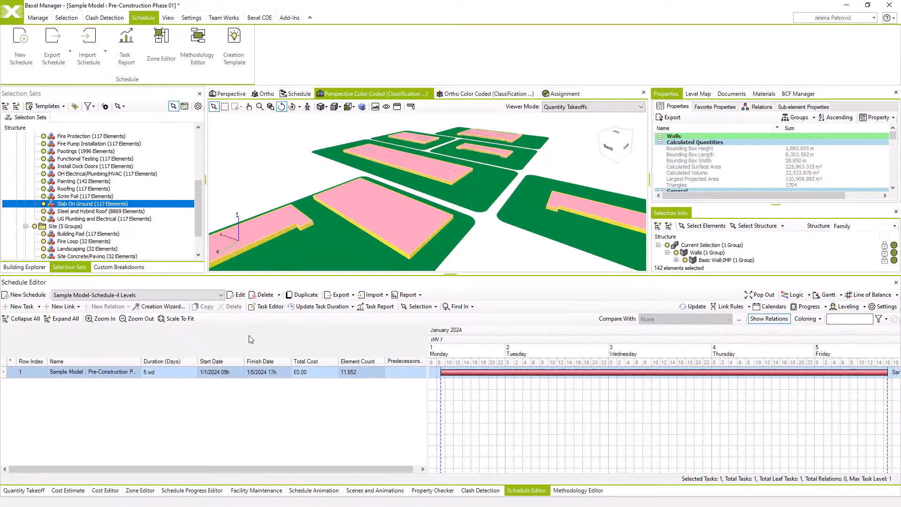
pyautogui.click(162, 307)
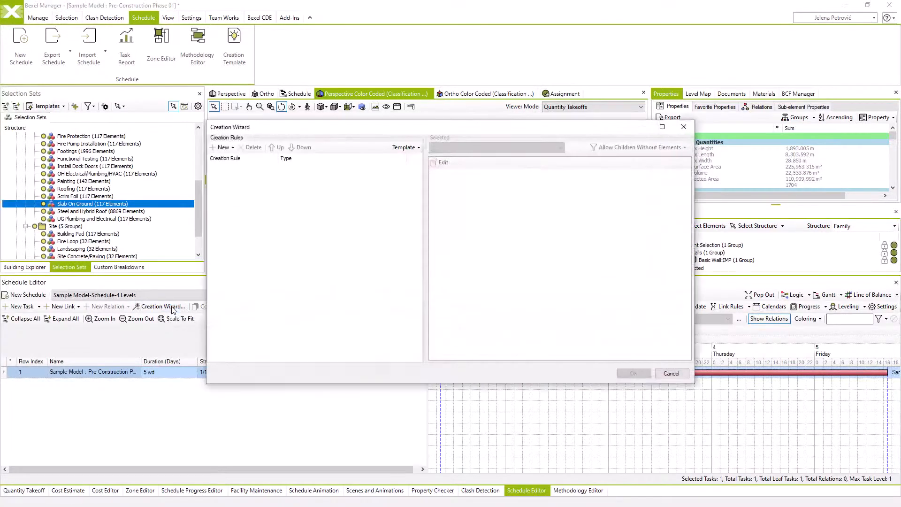
pyautogui.click(405, 147)
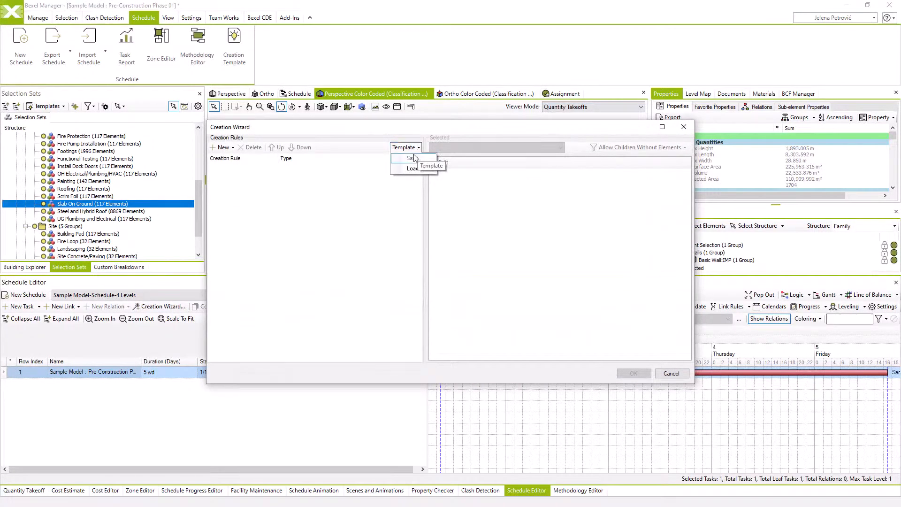
pyautogui.click(412, 169)
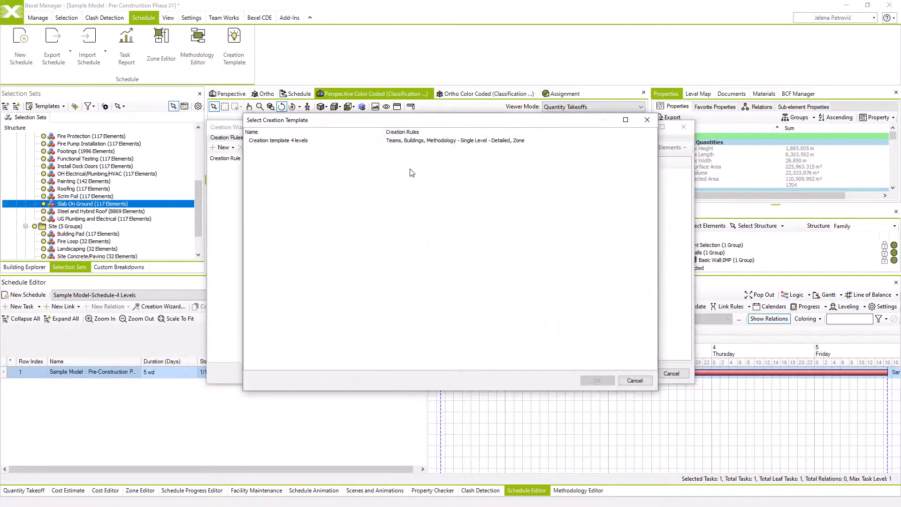
pyautogui.click(419, 141)
pyautogui.click(597, 380)
pyautogui.click(616, 371)
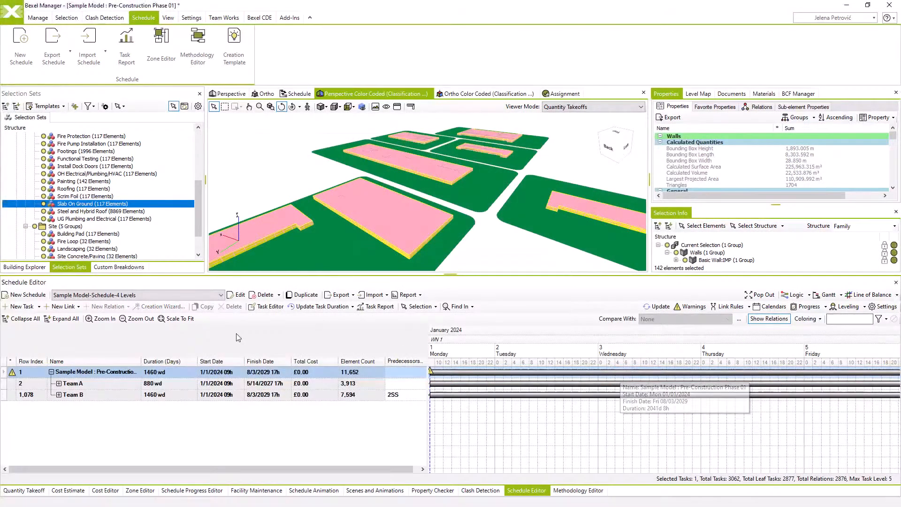
# Expand all schedule tasks, undock the Schedule Editor to full size and scale the Gantt chart to fit
pyautogui.click(74, 321)
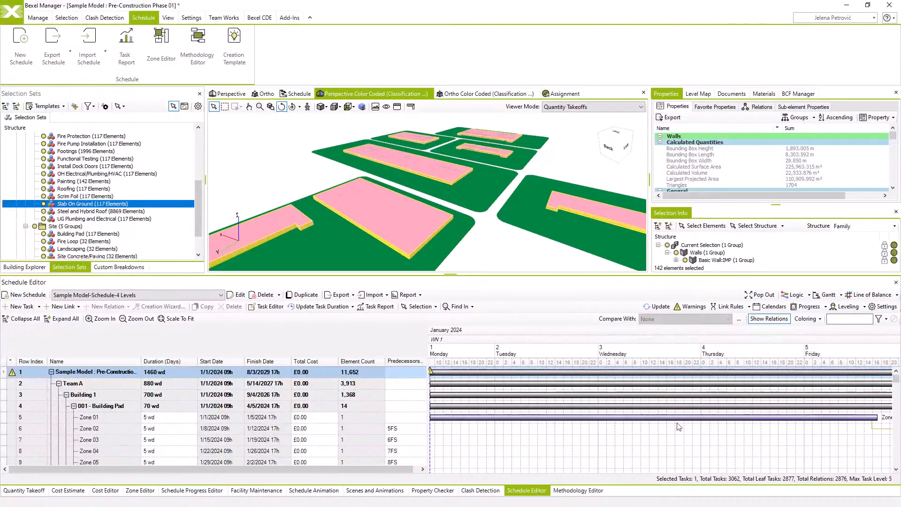
pyautogui.click(760, 295)
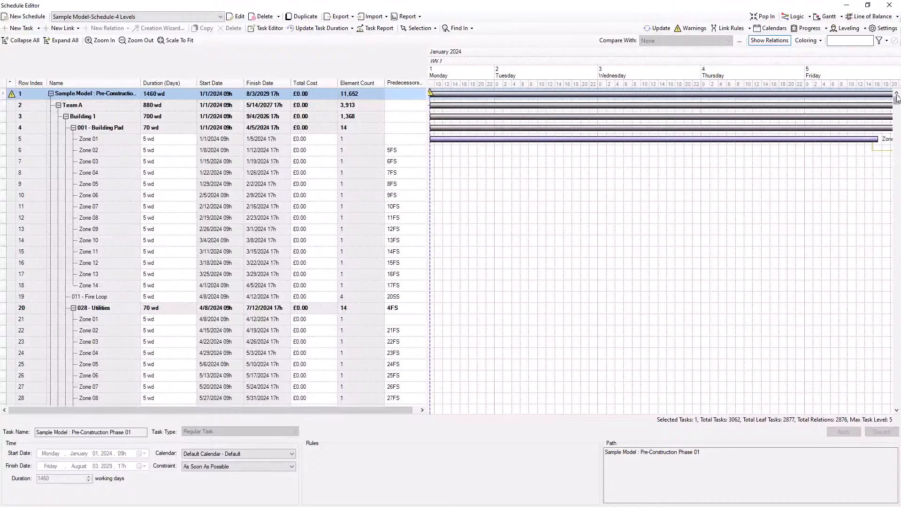
pyautogui.moveTo(897, 99)
pyautogui.mouseDown()
pyautogui.moveTo(897, 120)
pyautogui.moveTo(897, 96)
pyautogui.mouseUp()
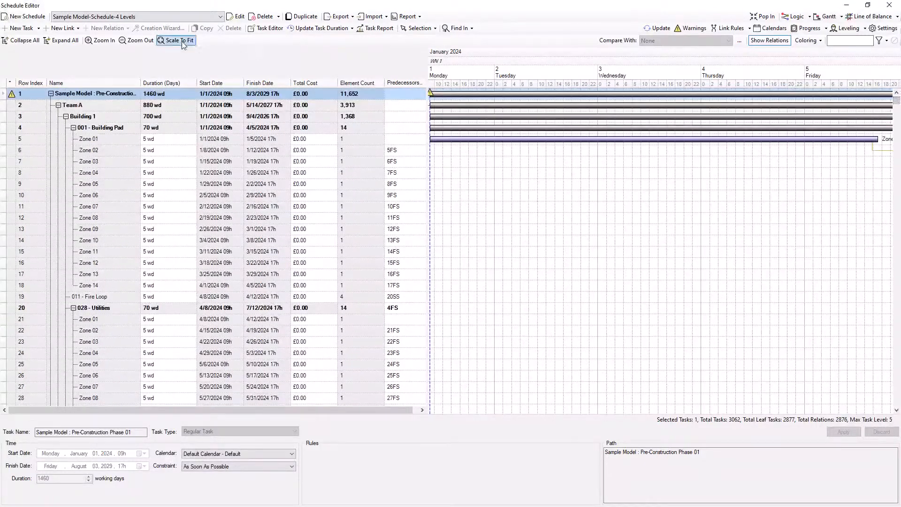
pyautogui.click(182, 42)
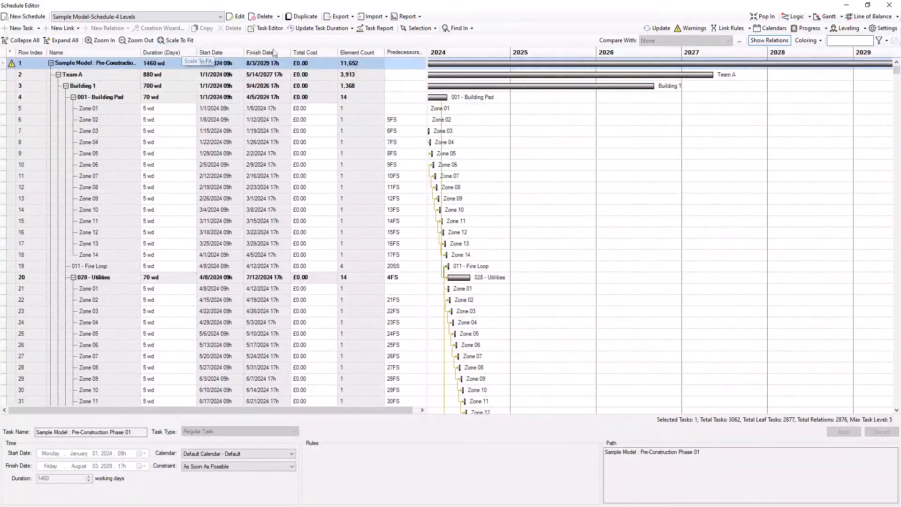
pyautogui.click(775, 212)
pyautogui.moveTo(897, 66)
pyautogui.mouseDown()
pyautogui.moveTo(899, 349)
pyautogui.moveTo(892, 53)
pyautogui.mouseUp()
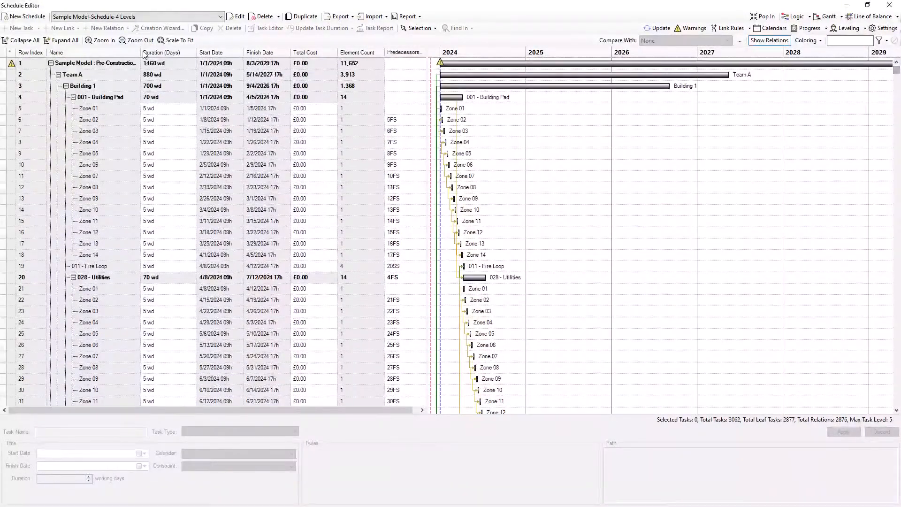
# Collapse the task tree and expand only Team A, Team B and Building 1 to examine the schedule levels
pyautogui.click(25, 42)
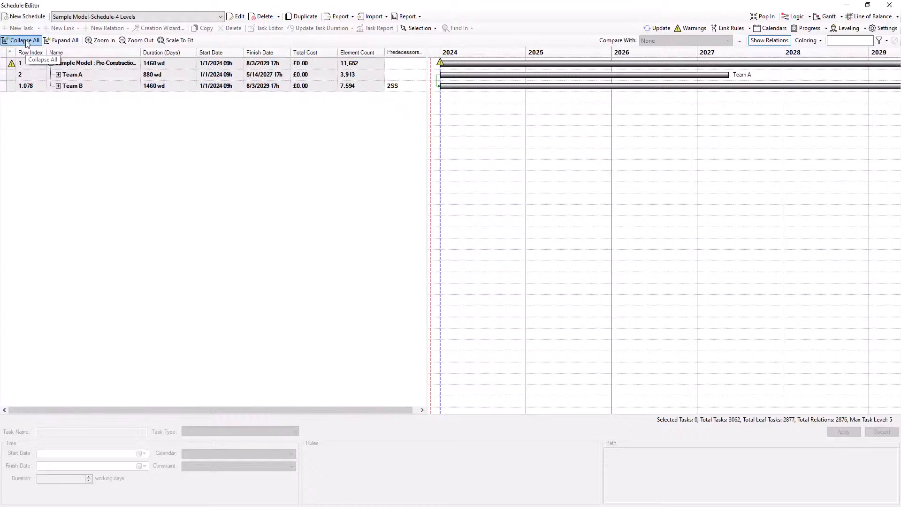
pyautogui.click(58, 75)
pyautogui.click(58, 120)
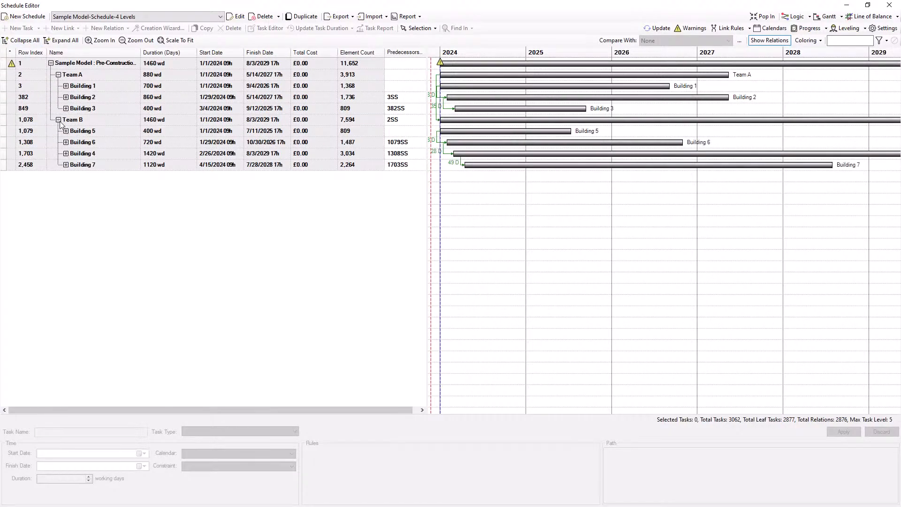
pyautogui.click(66, 86)
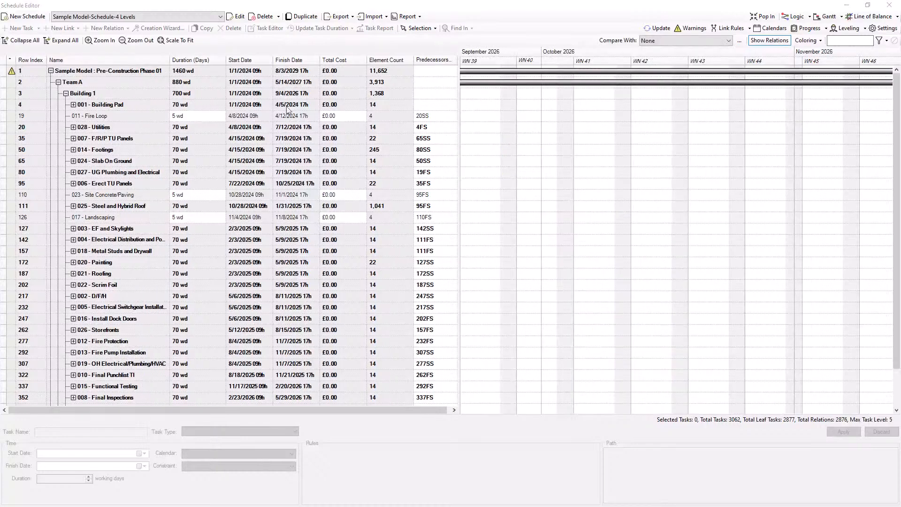
# Dock the Schedule Editor back and color-code the model by the Zones custom breakdown
pyautogui.click(765, 17)
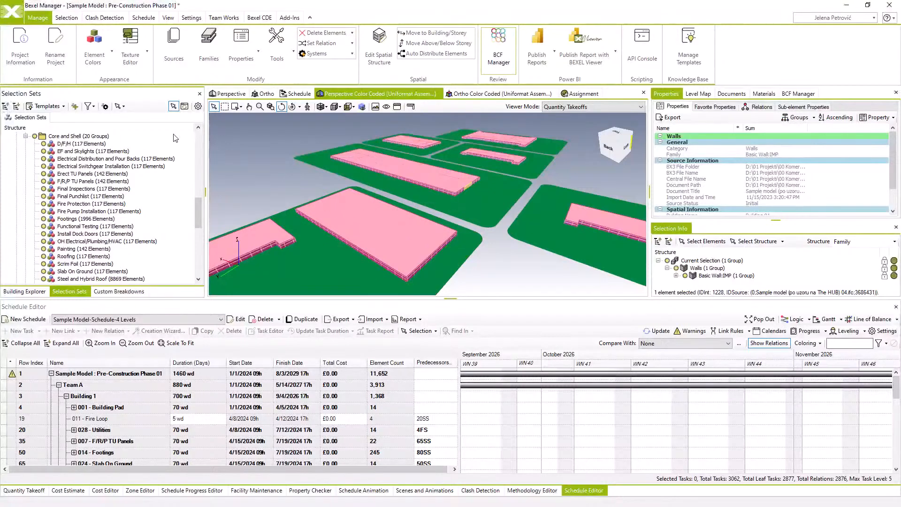
pyautogui.click(119, 291)
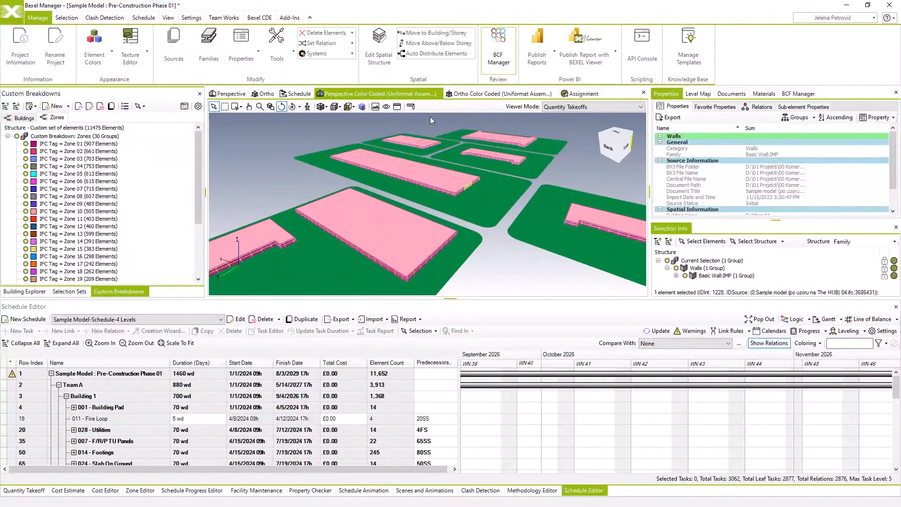
pyautogui.click(549, 108)
pyautogui.click(561, 116)
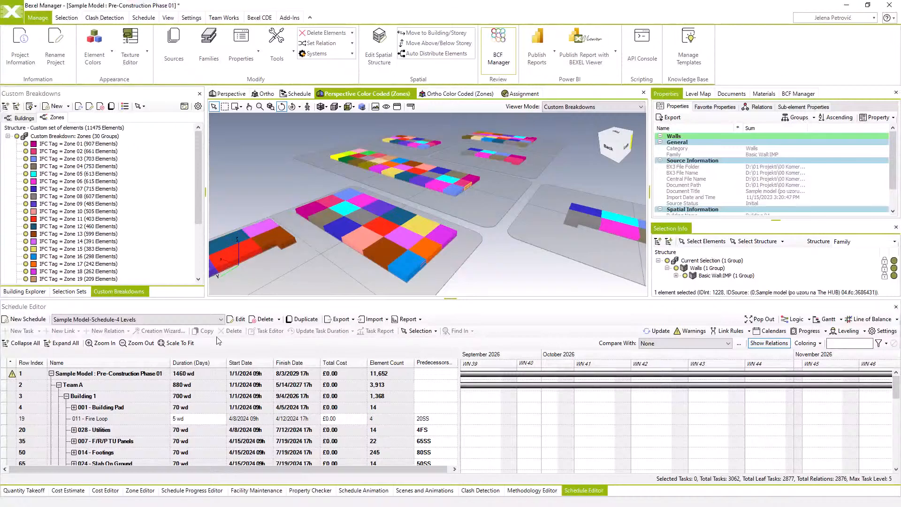
# Duplicate the schedule under the name "Sample Model-Schedule-4 Levels - Edited", keeping the same cost version
pyautogui.click(306, 319)
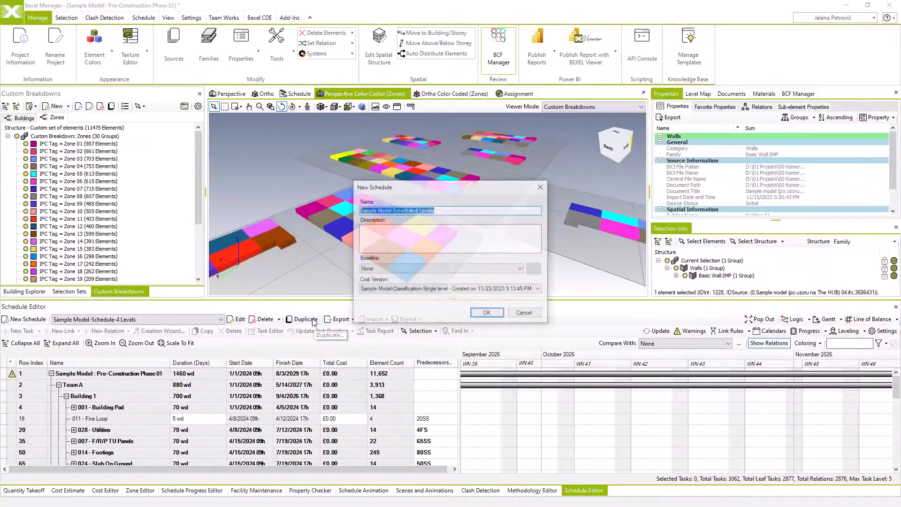
pyautogui.click(442, 210)
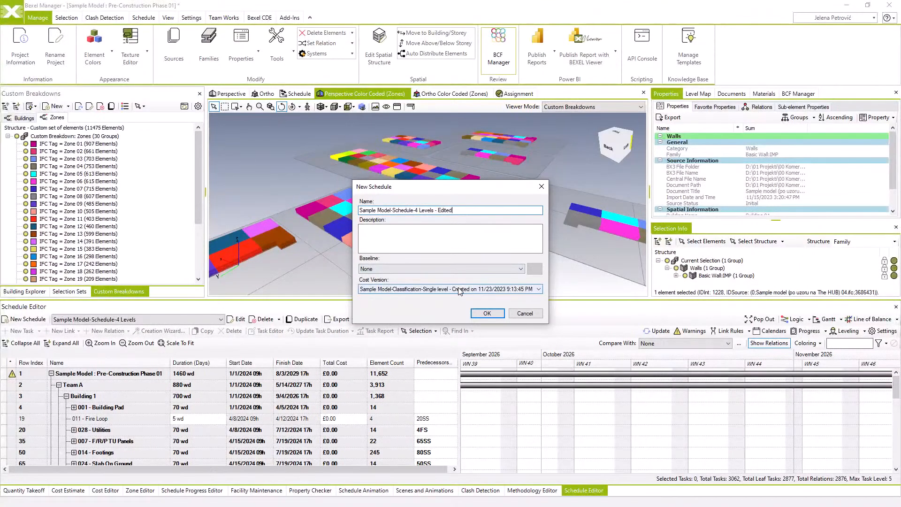
pyautogui.click(487, 313)
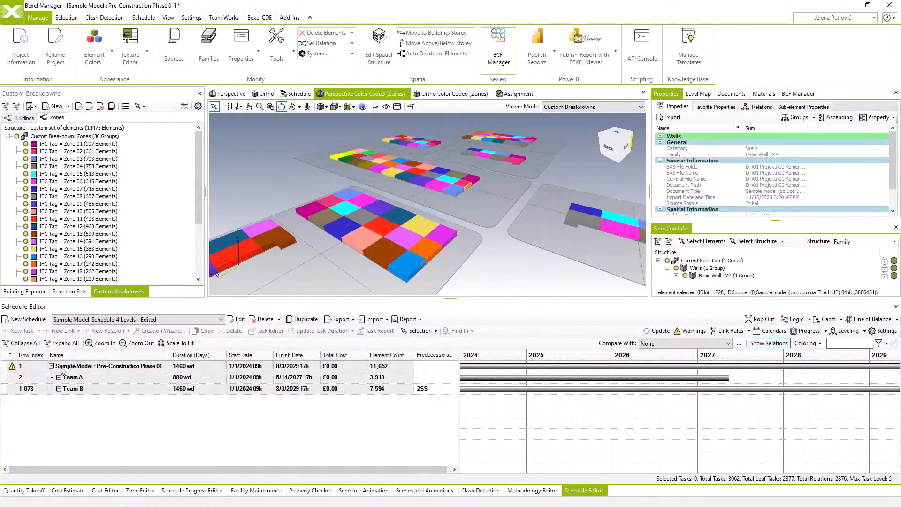
# Expand all tasks and set the project start date to September 2, 2024 in the schedule settings
pyautogui.click(66, 343)
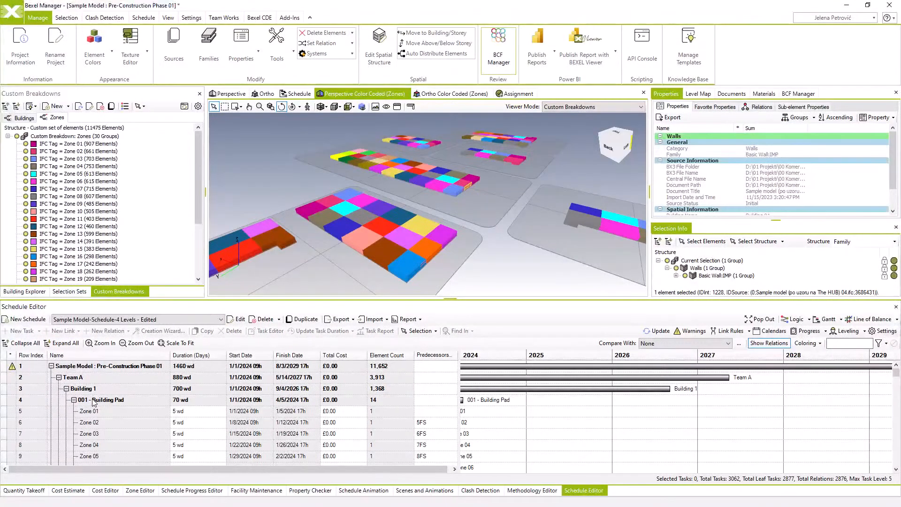
pyautogui.click(883, 331)
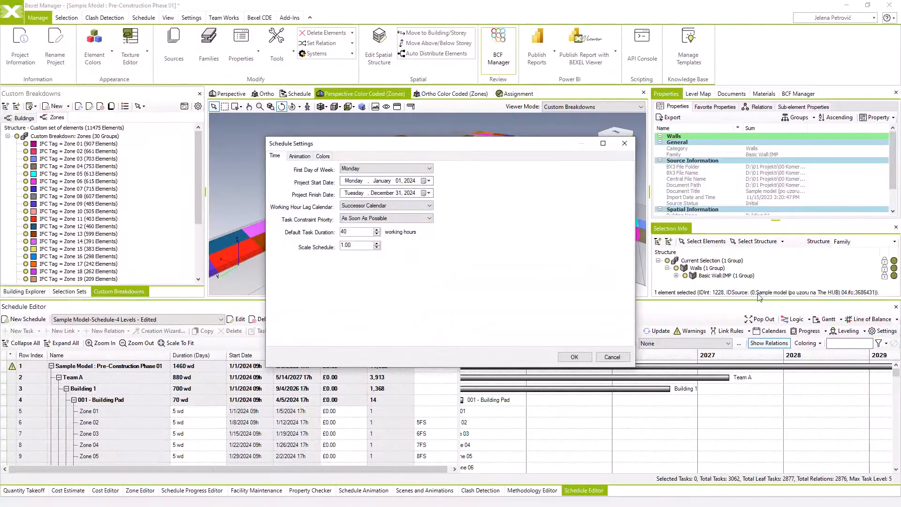
pyautogui.click(425, 180)
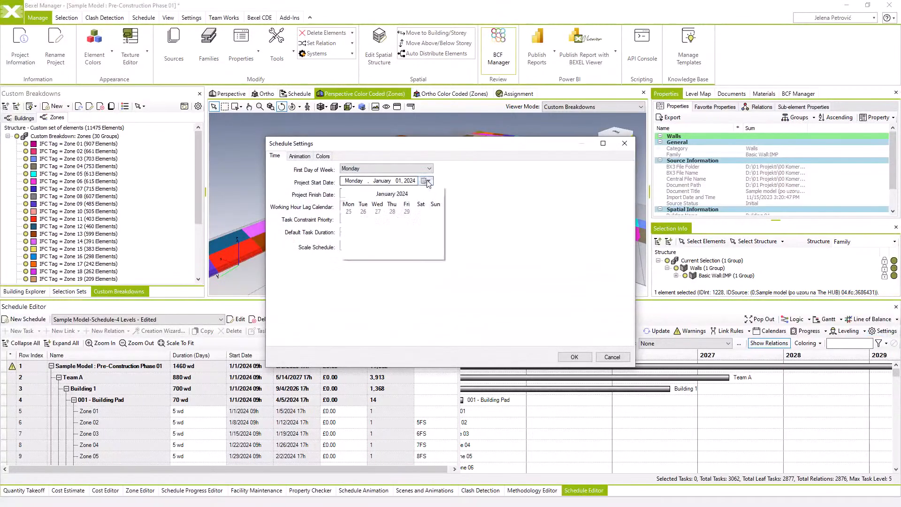
pyautogui.click(402, 194)
pyautogui.click(351, 241)
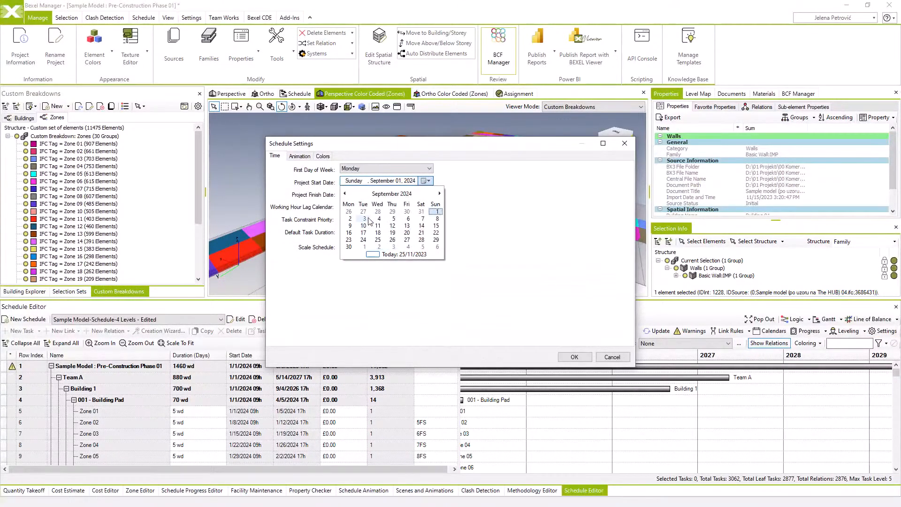
pyautogui.click(349, 219)
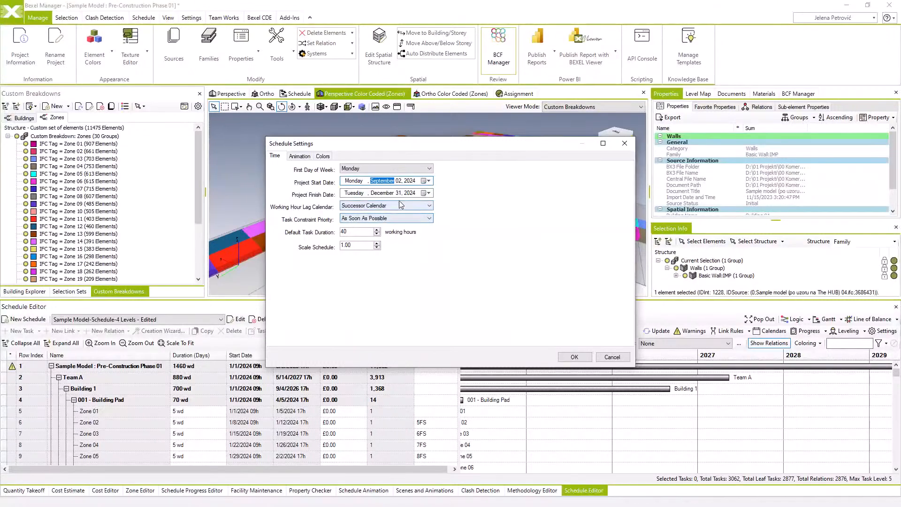
# Set the project finish date to November 28, 2025 and apply the schedule settings
pyautogui.click(427, 193)
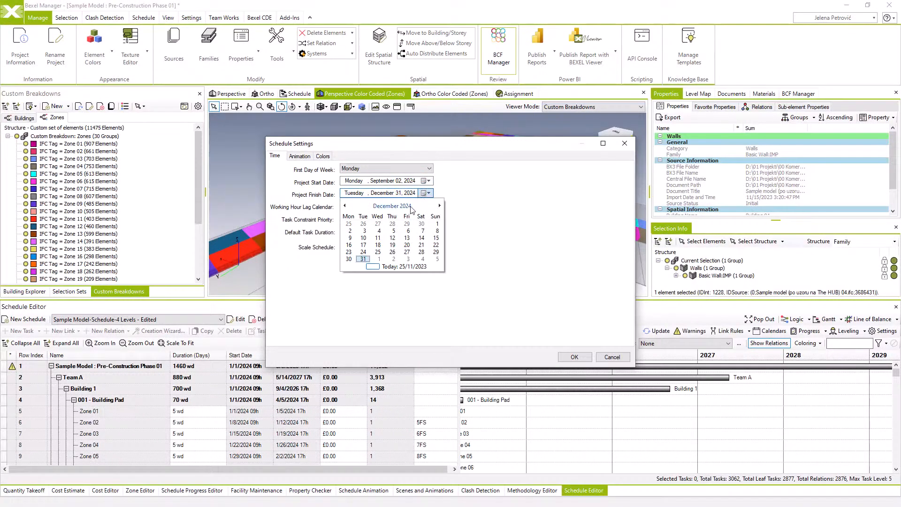
pyautogui.click(399, 206)
pyautogui.click(392, 206)
pyautogui.click(403, 238)
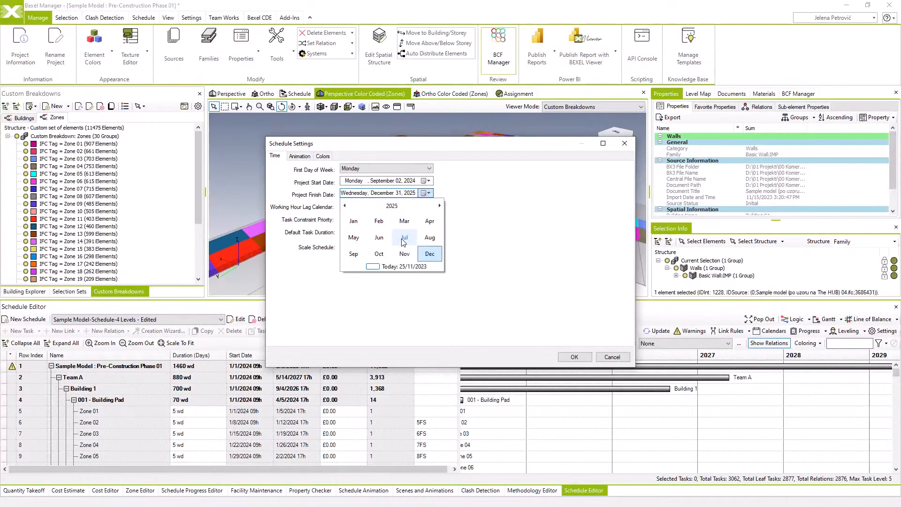
pyautogui.click(405, 253)
pyautogui.click(405, 252)
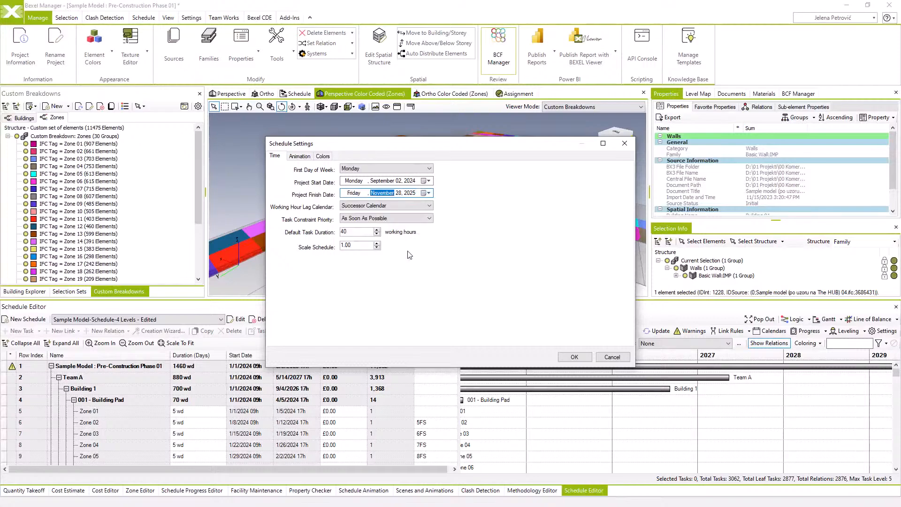
pyautogui.click(571, 357)
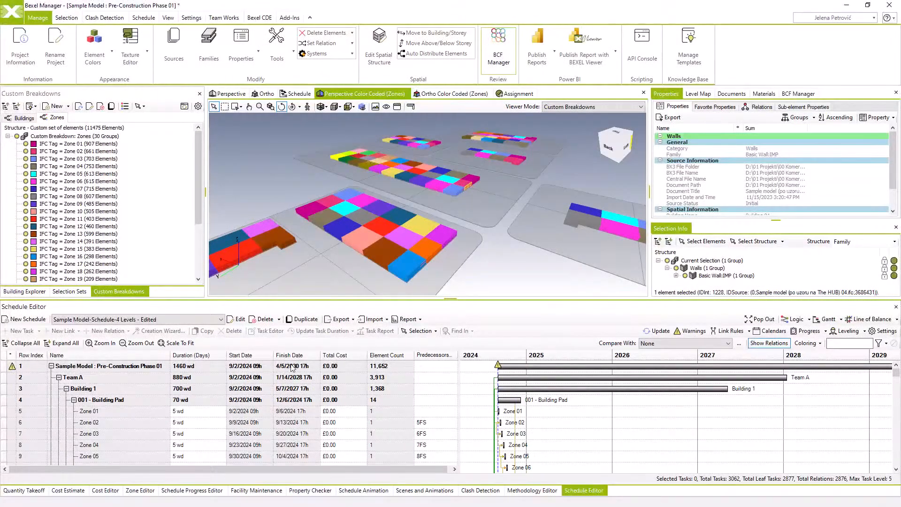
# Set the duration of all zone tasks under Building 1's "001 - Building Pad" to 1 working day
pyautogui.click(137, 400)
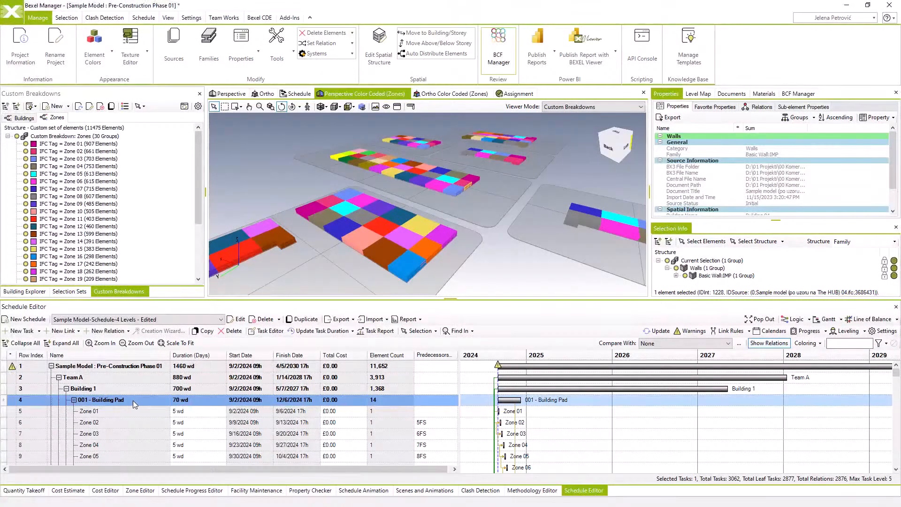
pyautogui.rightClick(133, 401)
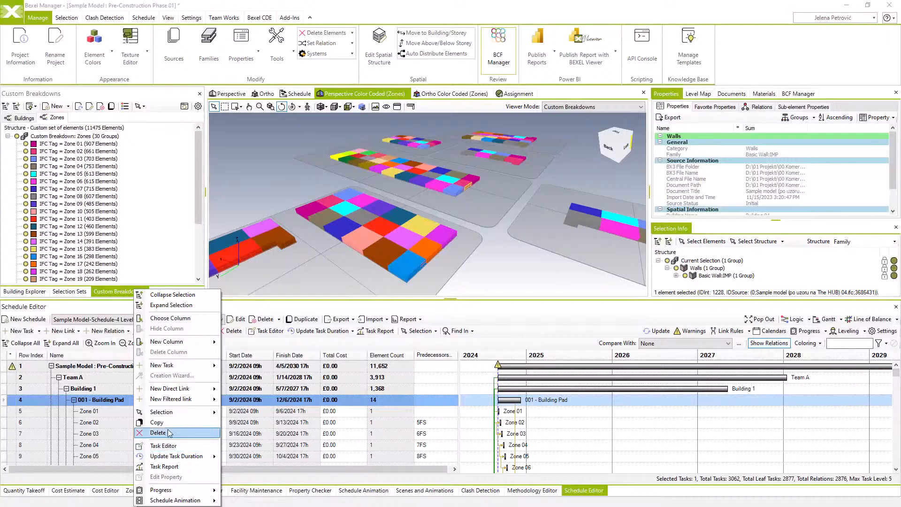
pyautogui.moveTo(190, 412)
pyautogui.click(268, 423)
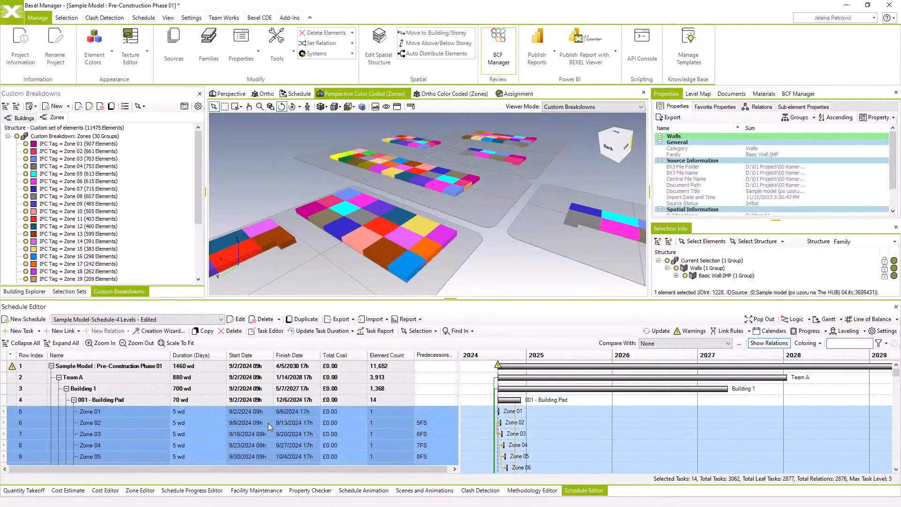
pyautogui.scroll(-2, 190, 416)
pyautogui.scroll(-3, 190, 417)
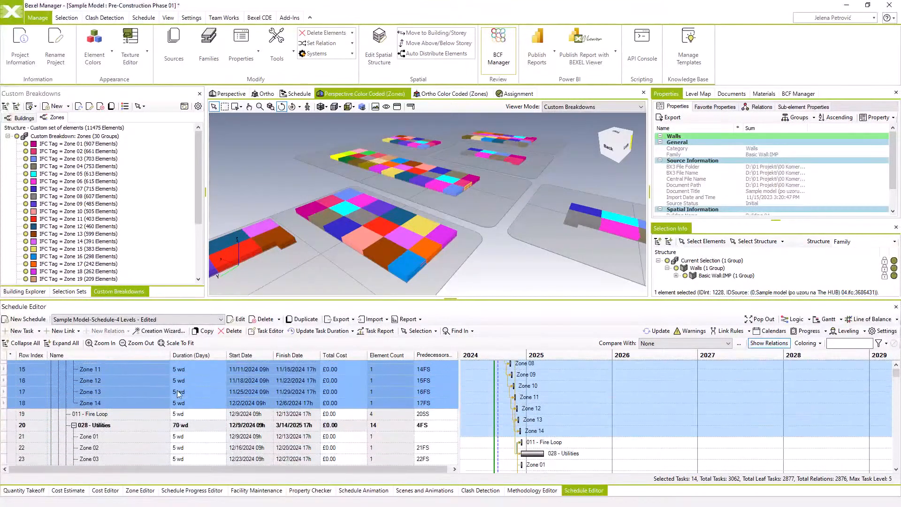
pyautogui.scroll(2, 179, 403)
pyautogui.rightClick(169, 395)
pyautogui.click(207, 444)
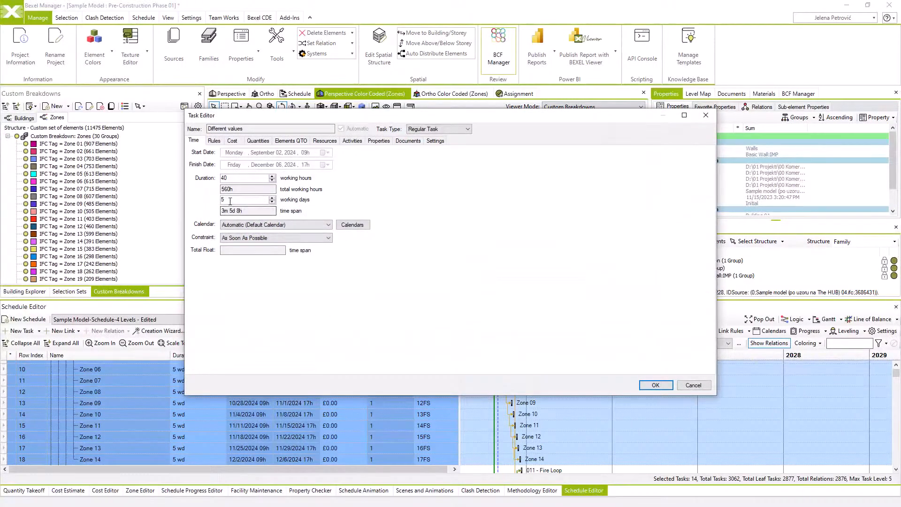
pyautogui.moveTo(230, 200); pyautogui.dragTo(217, 199)
pyautogui.click(653, 385)
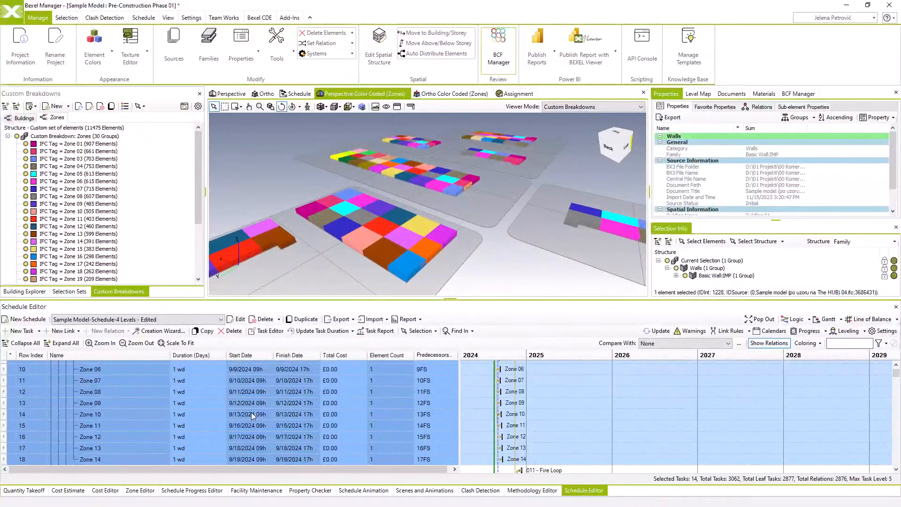
pyautogui.scroll(3, 198, 408)
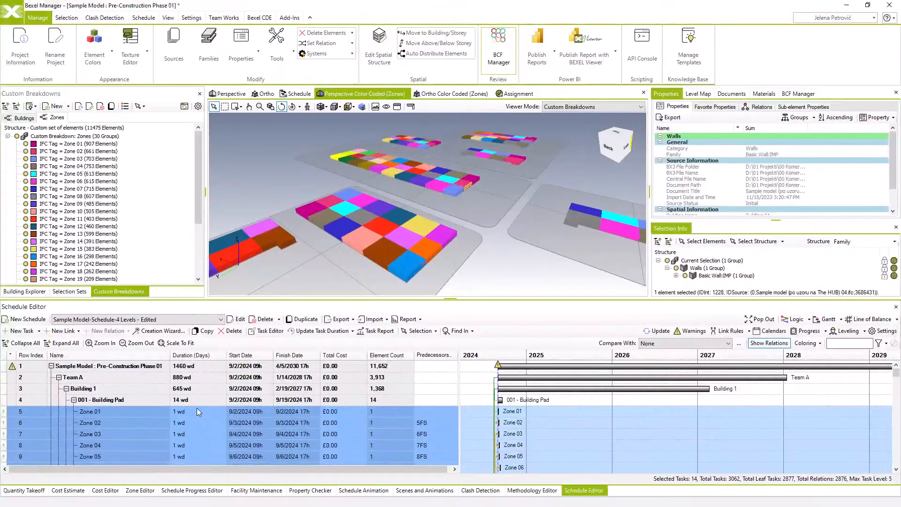
# Set the duration of Zone 01 to Zone 06 under "001 - Building Pad" to 2 working days
pyautogui.moveTo(196, 407); pyautogui.dragTo(193, 440)
pyautogui.scroll(-1, 196, 453)
pyautogui.rightClick(193, 440)
pyautogui.click(236, 443)
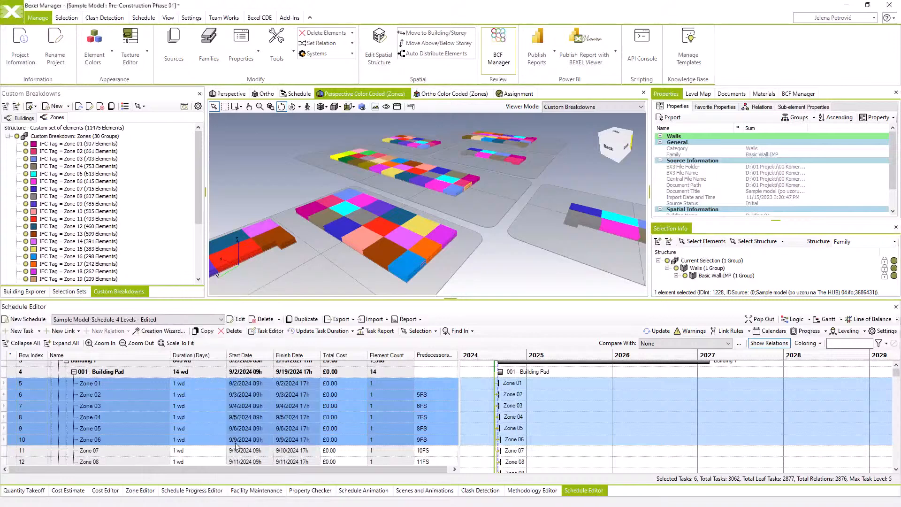
pyautogui.doubleClick(221, 200)
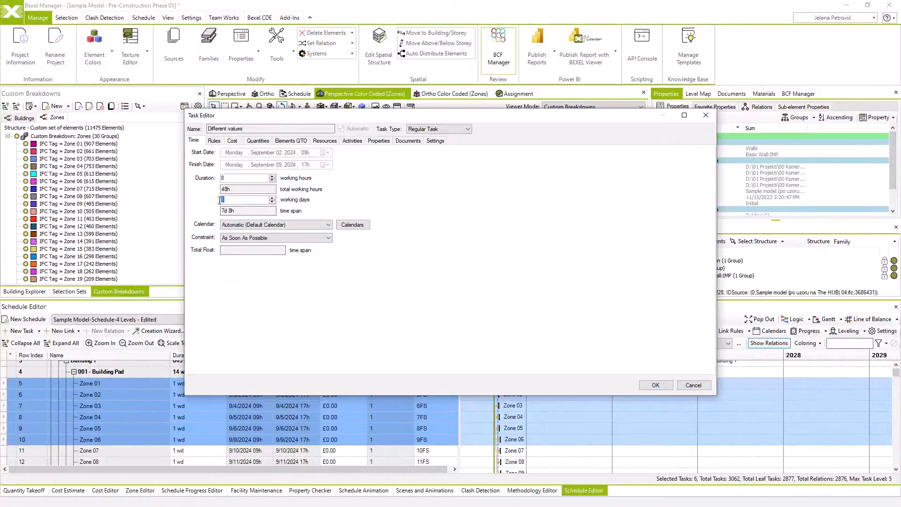
pyautogui.write('2')
pyautogui.click(655, 385)
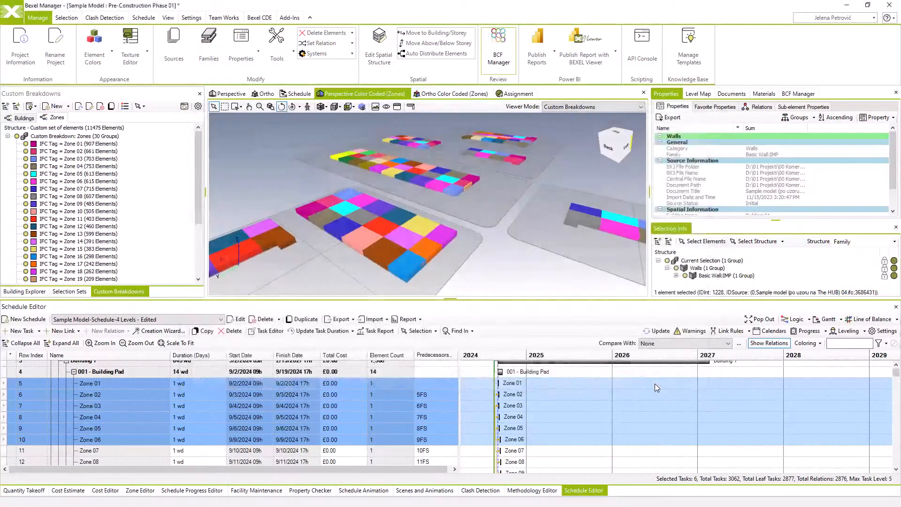
# Collapse "001 - Building Pad" and set the duration of all leaf tasks under "028 - Utilities" to 3 working days
pyautogui.click(75, 372)
pyautogui.click(111, 395)
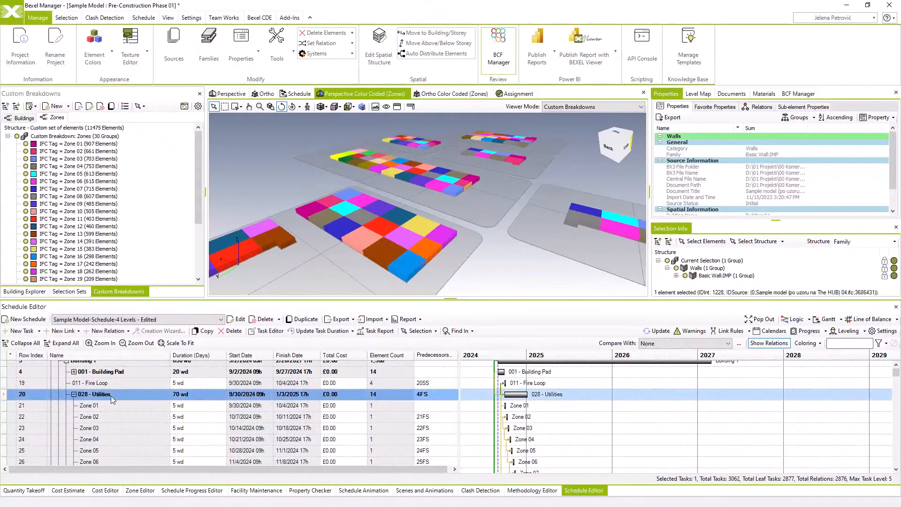
pyautogui.rightClick(118, 397)
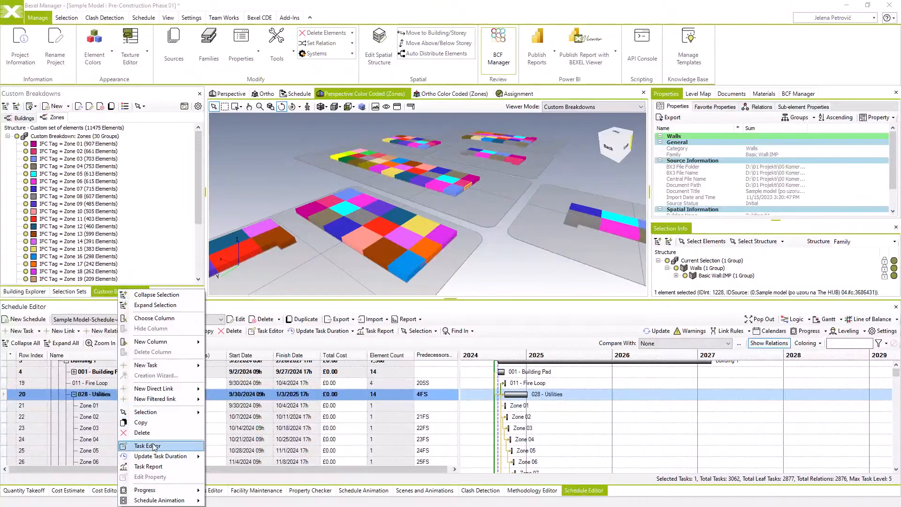
pyautogui.moveTo(162, 412)
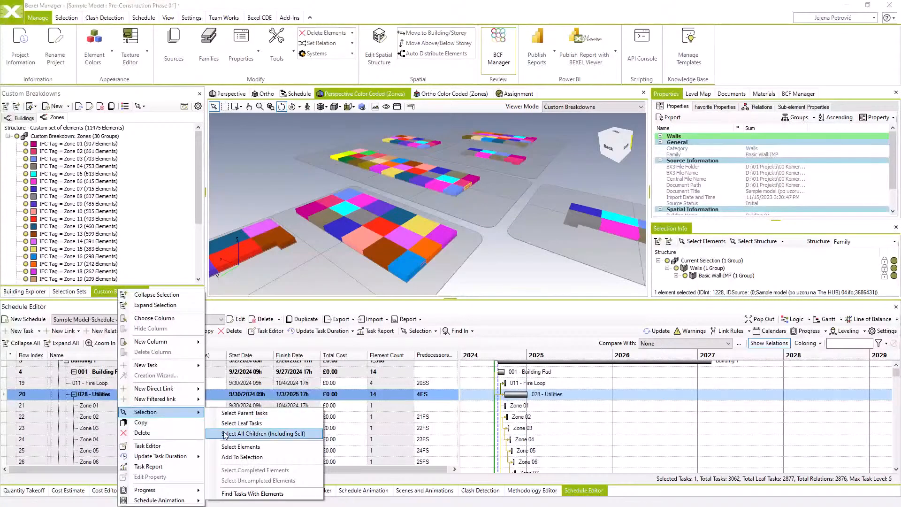
pyautogui.click(240, 424)
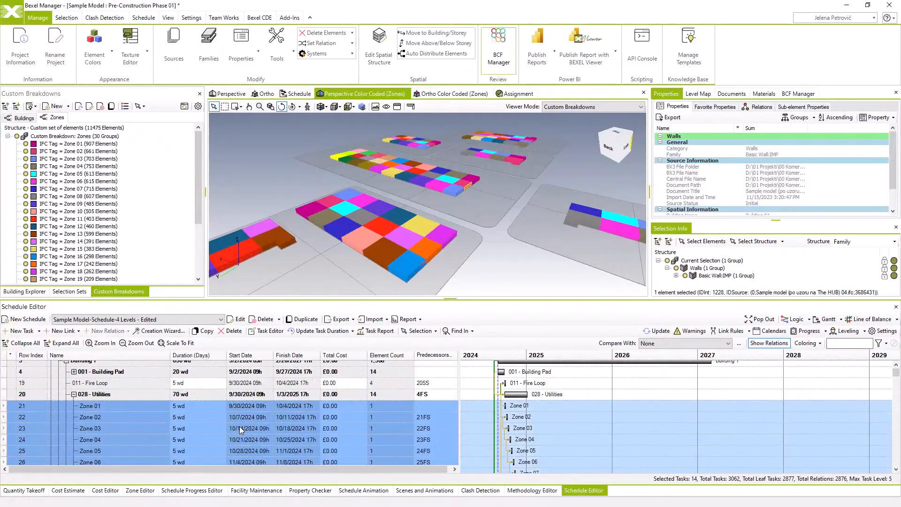
pyautogui.scroll(1, 185, 419)
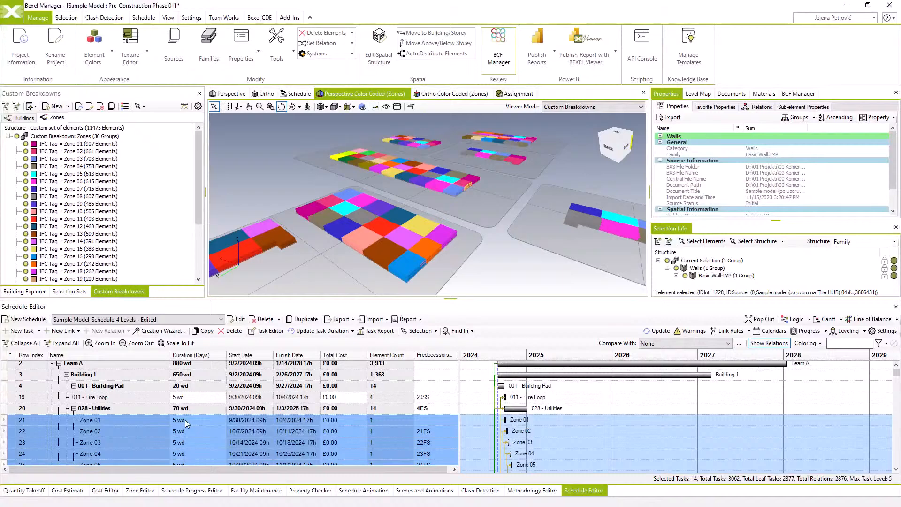
pyautogui.rightClick(185, 419)
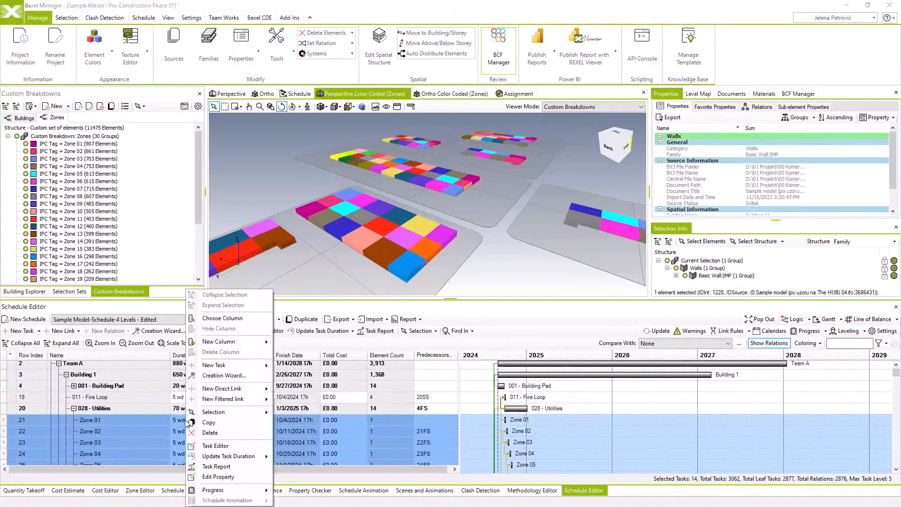
pyautogui.click(211, 443)
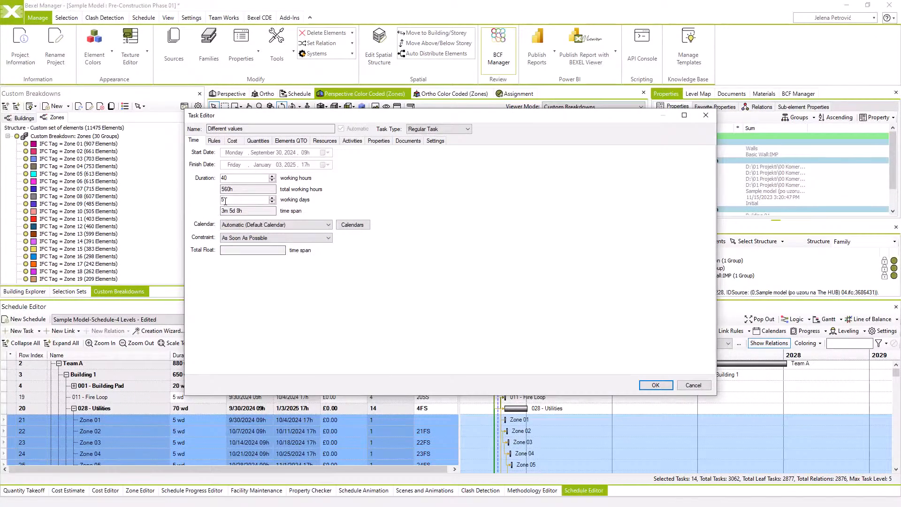
pyautogui.moveTo(226, 200); pyautogui.dragTo(217, 198)
pyautogui.click(656, 385)
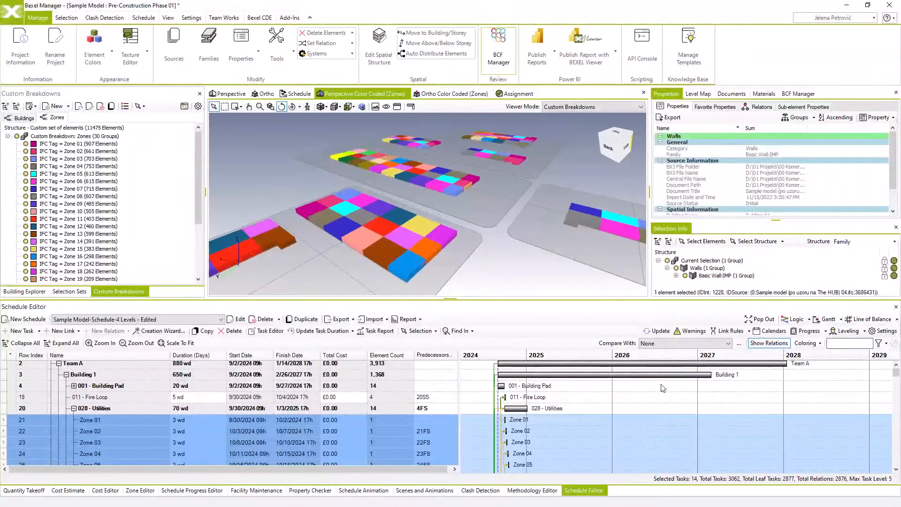
# Set the duration of Zone 14 under "028 - Utilities" to 1 working day
pyautogui.scroll(-4, 321, 441)
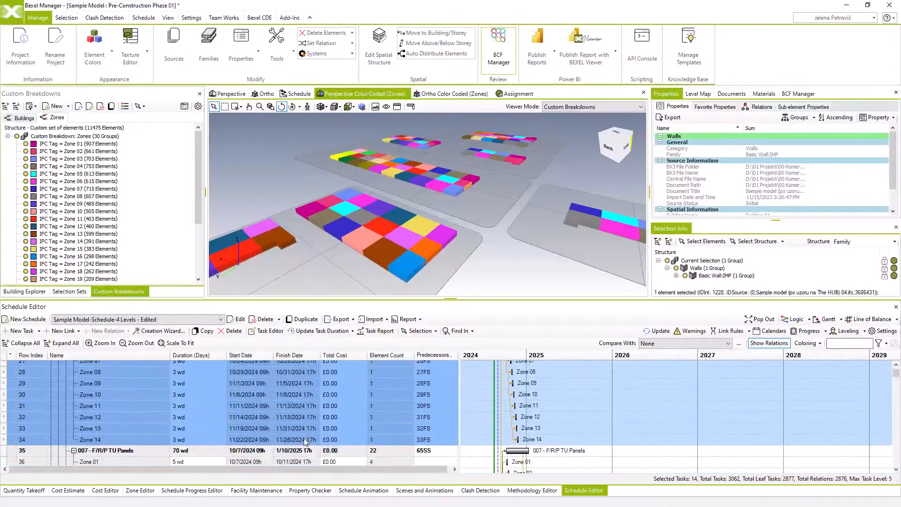
pyautogui.click(191, 425)
pyautogui.write('1')
pyautogui.press('Return')
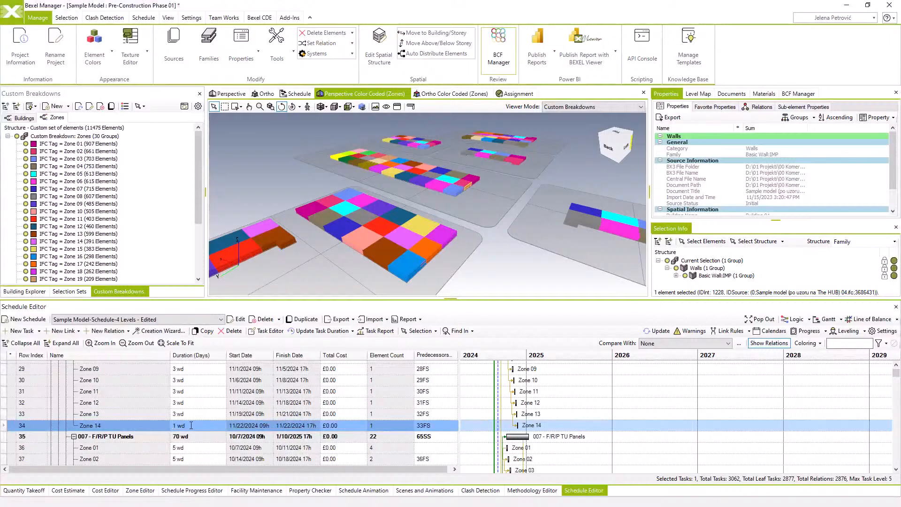
# Give the "028 - Utilities" task's Finish -> Start relation to "001 - Building Pad" a lag of 14 with lag type Days
pyautogui.scroll(10, 192, 427)
pyautogui.scroll(1, 192, 428)
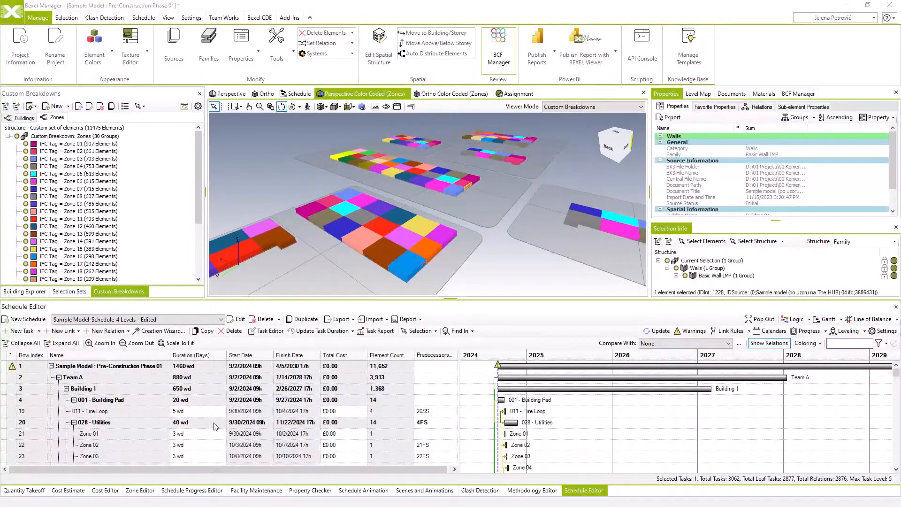
pyautogui.doubleClick(138, 420)
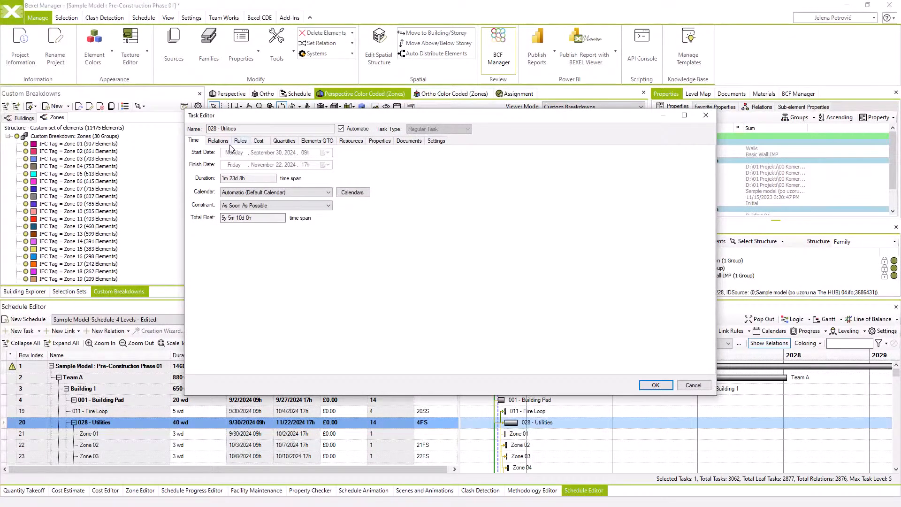
pyautogui.click(218, 141)
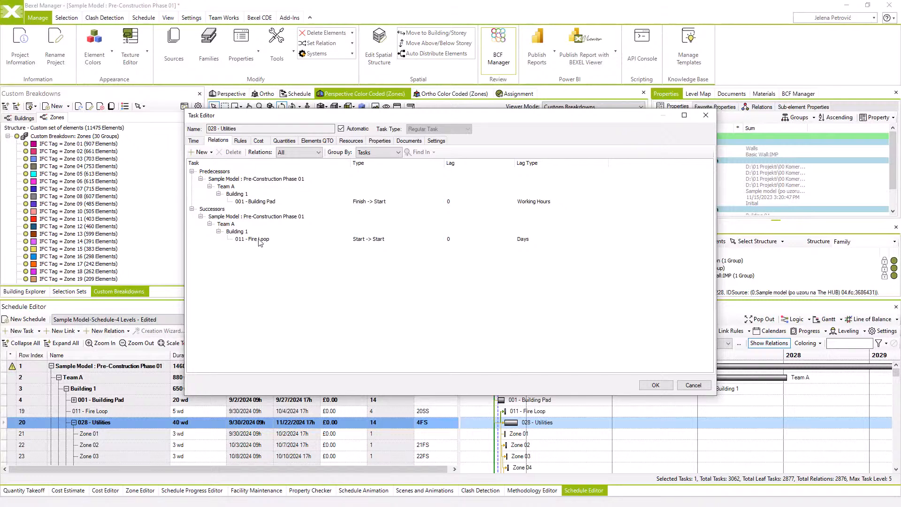
pyautogui.click(449, 204)
pyautogui.click(458, 206)
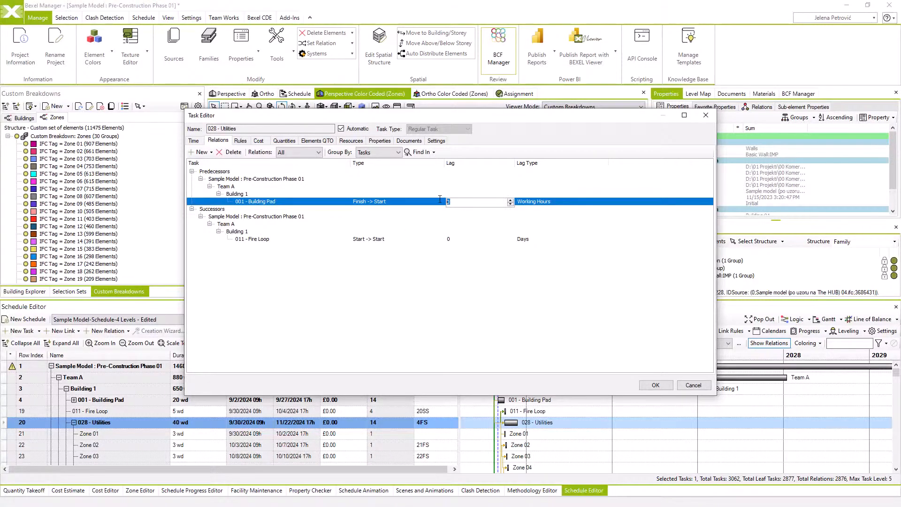
pyautogui.click(538, 202)
pyautogui.click(537, 205)
pyautogui.click(534, 221)
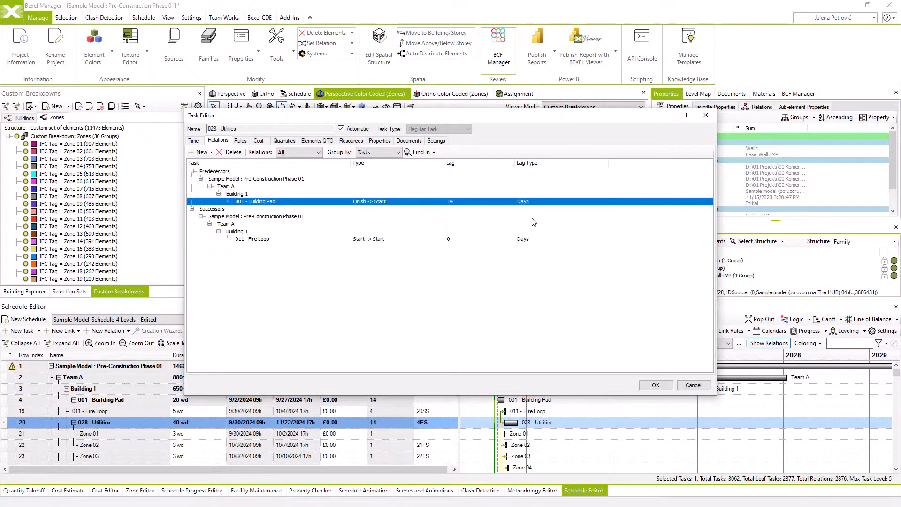
pyautogui.click(656, 385)
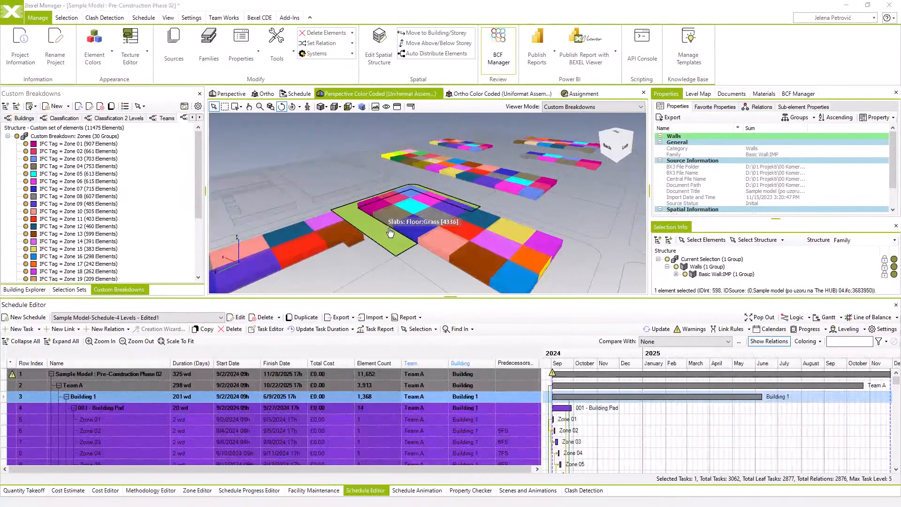
pyautogui.scroll(-5, 386, 232)
pyautogui.scroll(4, 386, 233)
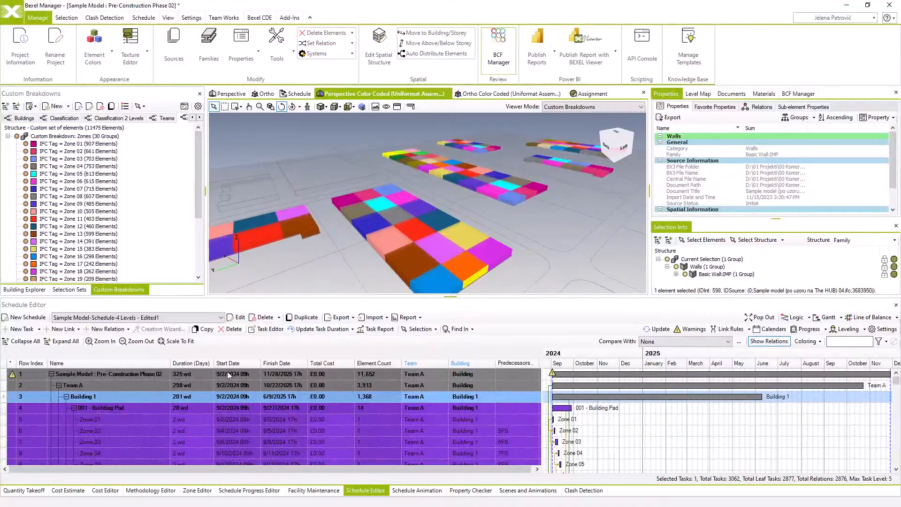
# Show the Schedule Editor in a separate window and scale the Gantt chart to fit the whole project timeline
pyautogui.click(160, 374)
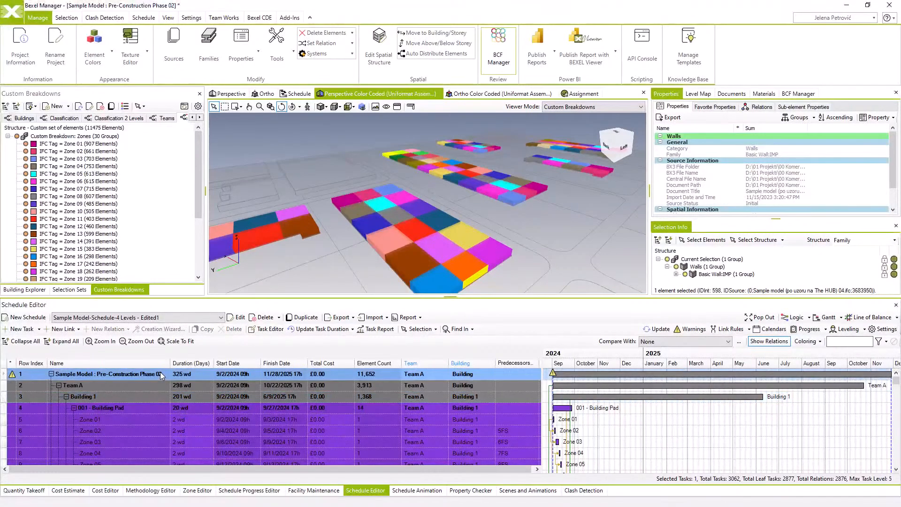
pyautogui.click(761, 318)
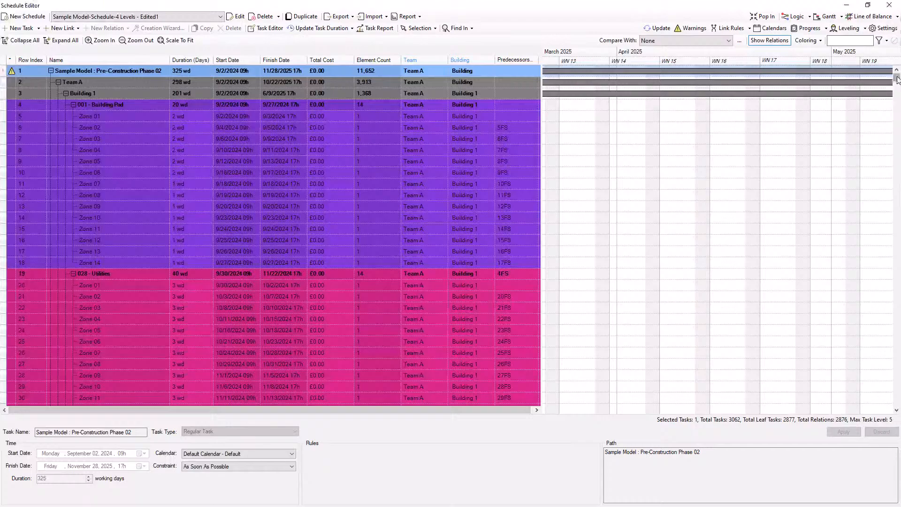
pyautogui.moveTo(897, 78); pyautogui.dragTo(897, 97)
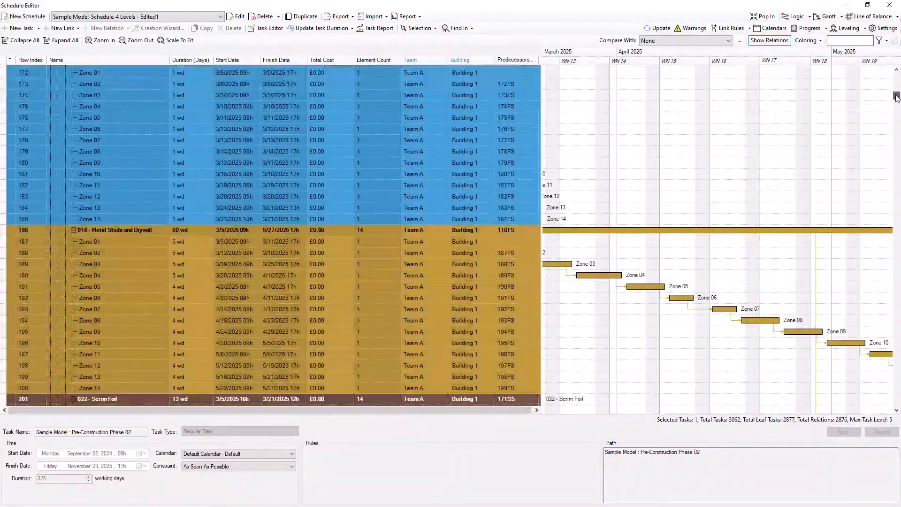
pyautogui.click(176, 41)
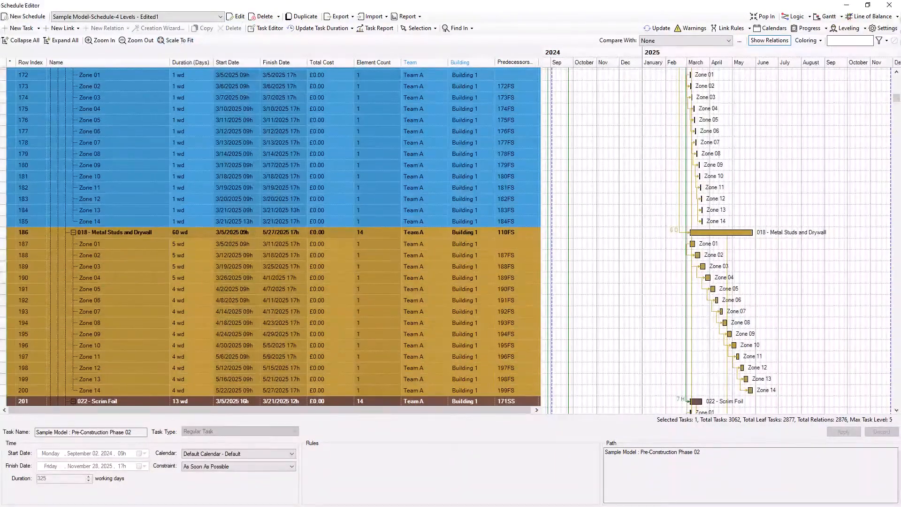
pyautogui.moveTo(897, 101); pyautogui.dragTo(897, 79)
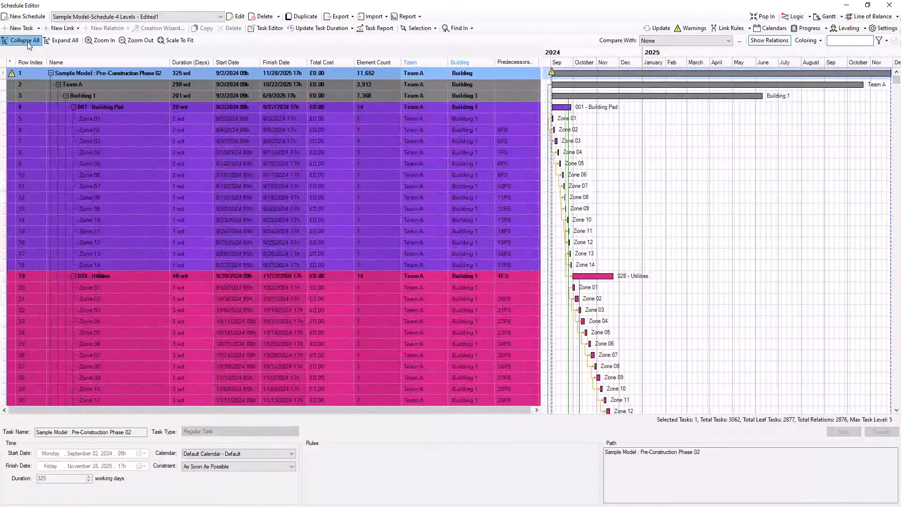
# Collapse all tasks, expand Team A and Building 1, and review the start and finish date columns
pyautogui.click(21, 41)
pyautogui.click(58, 84)
pyautogui.click(66, 95)
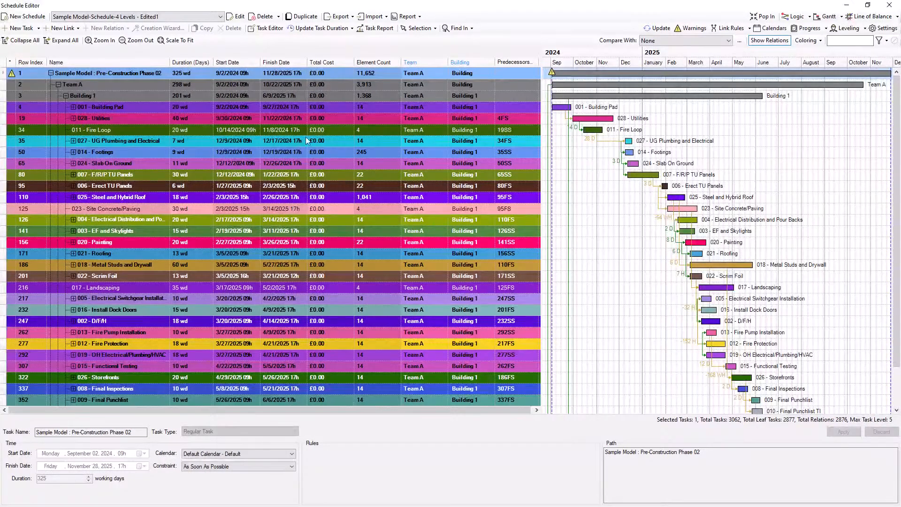
pyautogui.click(243, 61)
pyautogui.click(288, 61)
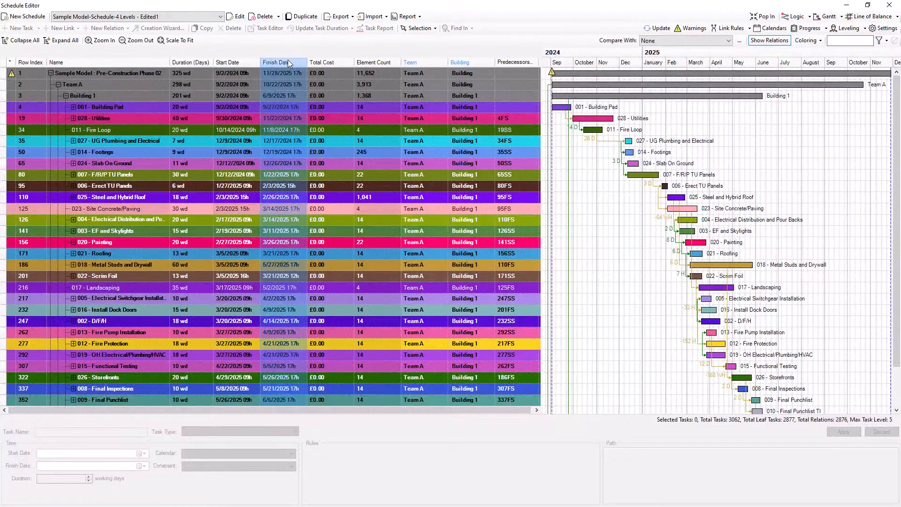
pyautogui.click(167, 74)
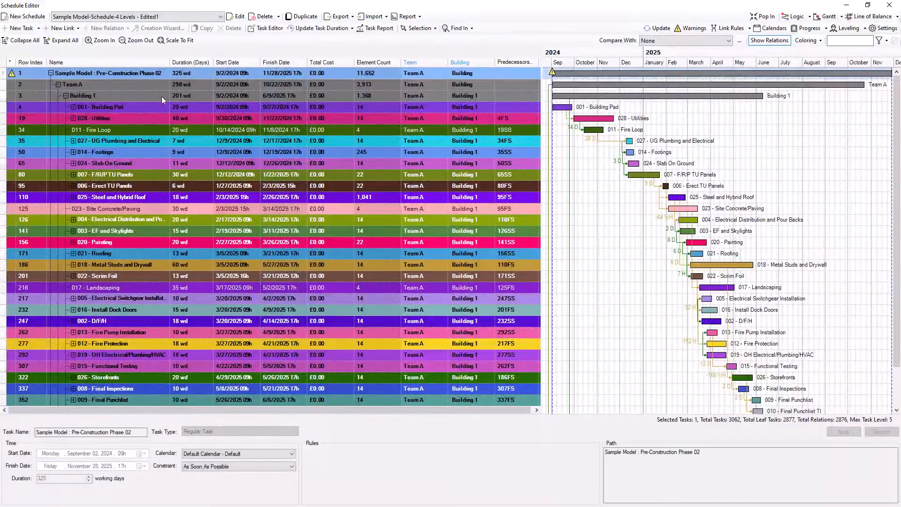
# Expand "001 - Building Pad" and "028 - Utilities" to examine their zone durations, and return the Schedule Editor to the main window
pyautogui.click(73, 107)
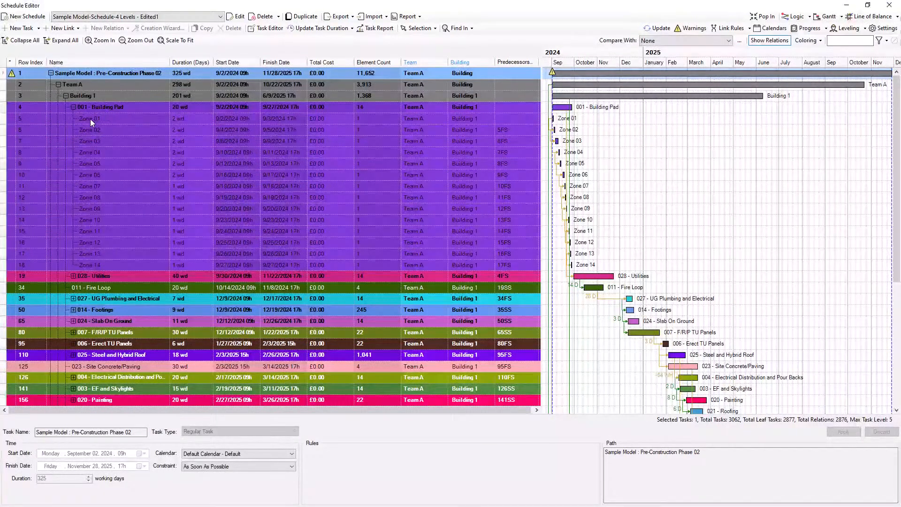
pyautogui.click(74, 277)
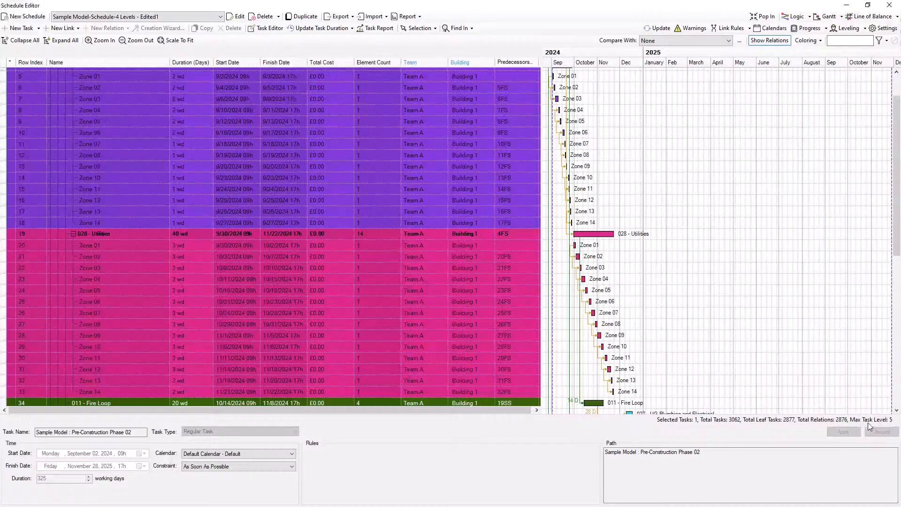
pyautogui.scroll(2, 450, 310)
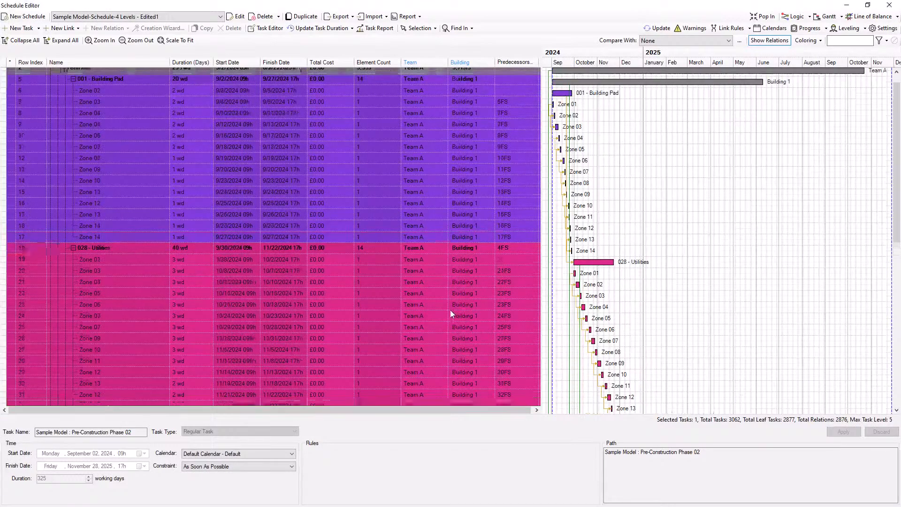
pyautogui.click(769, 15)
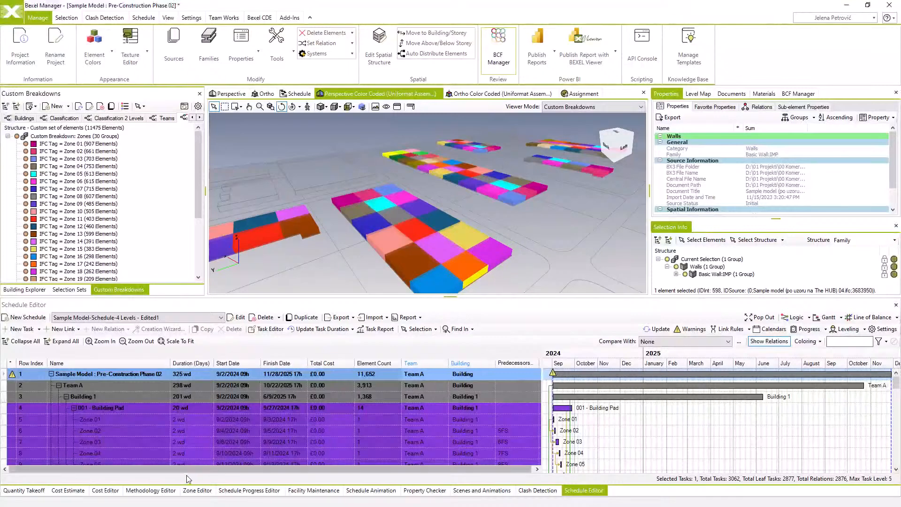
# Update the schedule animation from the edited schedule and switch the 3D model to the Schedule view
pyautogui.click(374, 493)
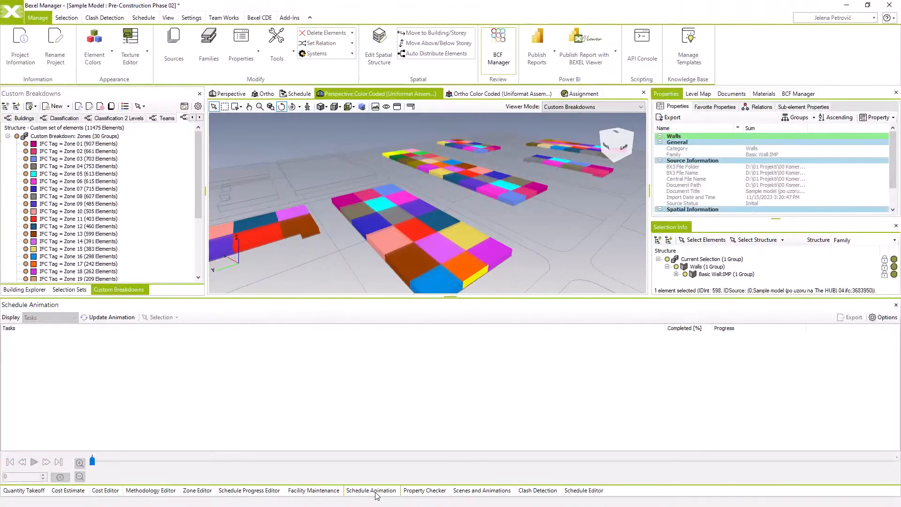
pyautogui.click(116, 318)
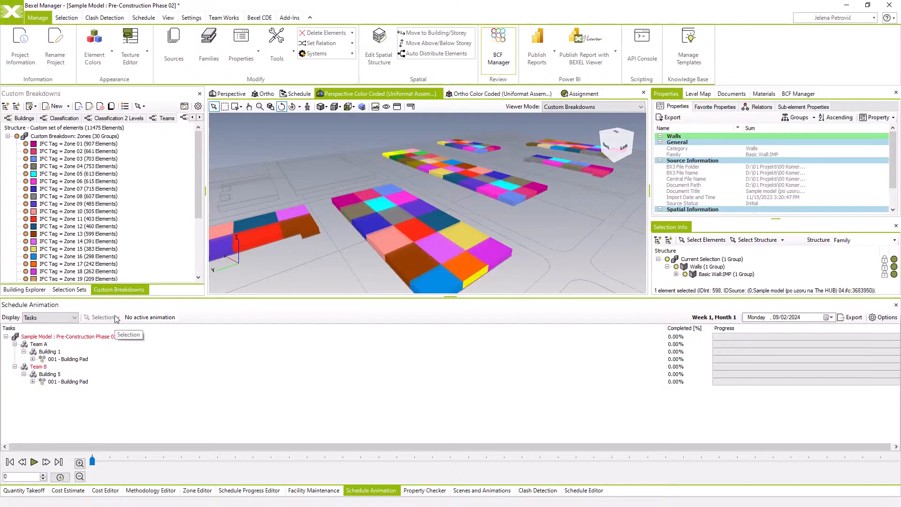
pyautogui.click(299, 95)
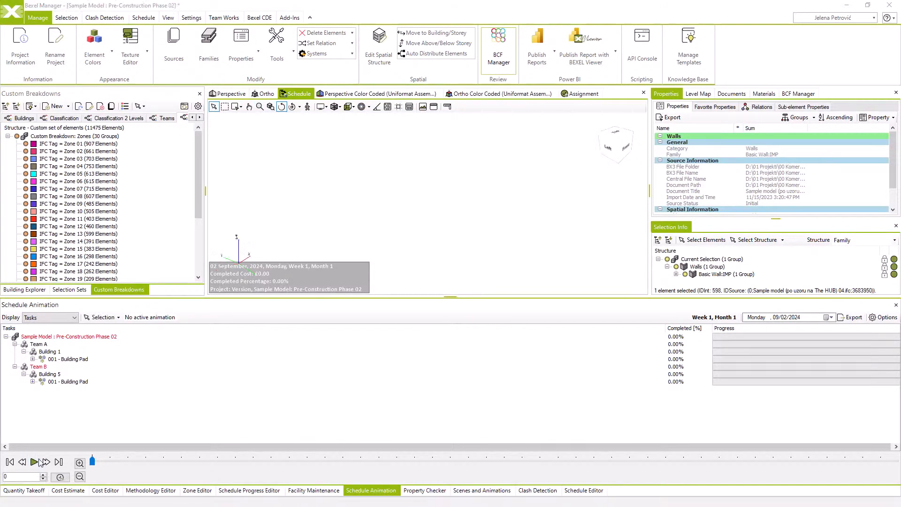
# Play the schedule animation through to its end and review the Team and Building columns in the Schedule Editor
pyautogui.click(39, 460)
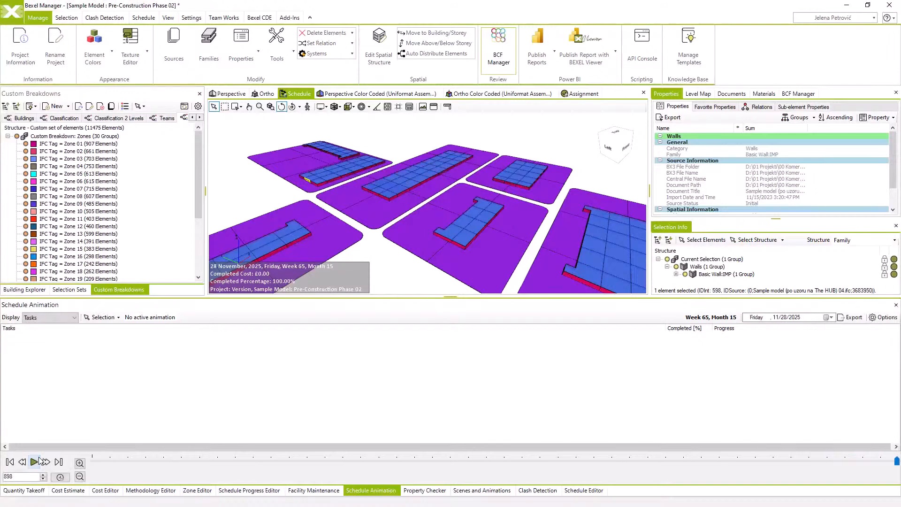
pyautogui.click(573, 490)
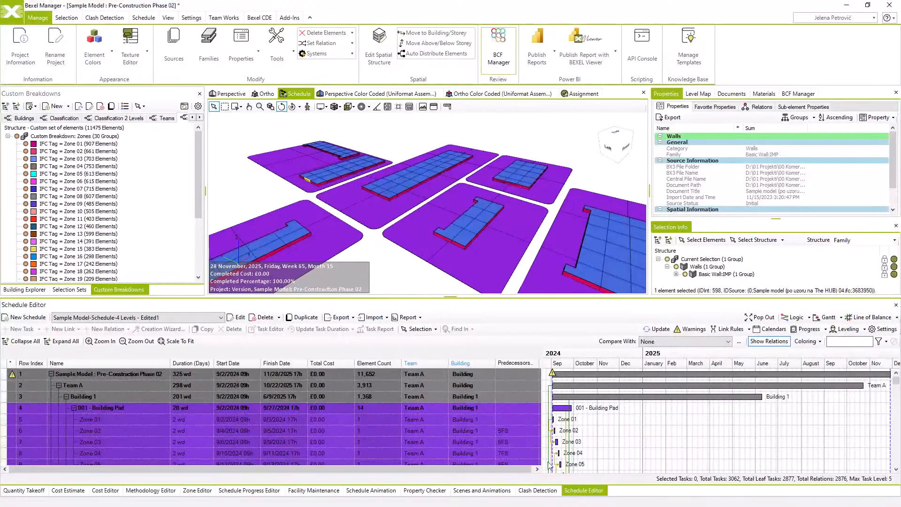
pyautogui.click(428, 363)
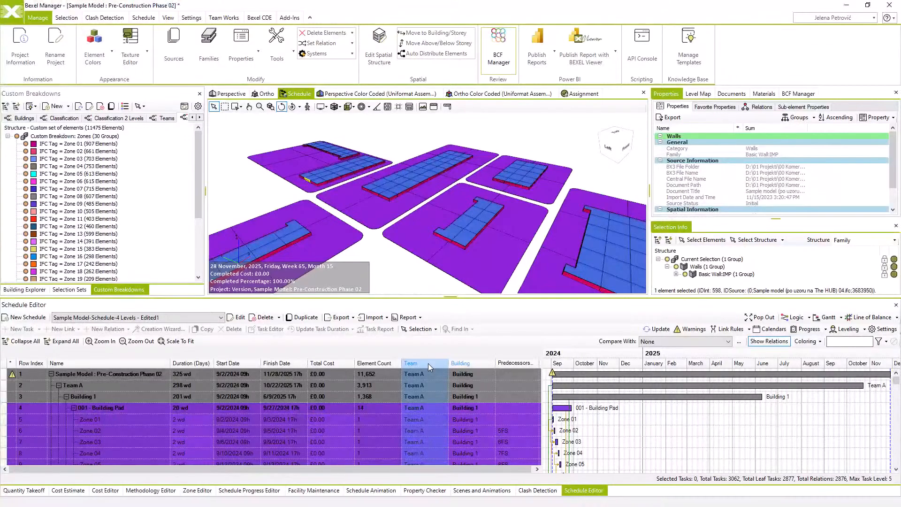
pyautogui.click(485, 365)
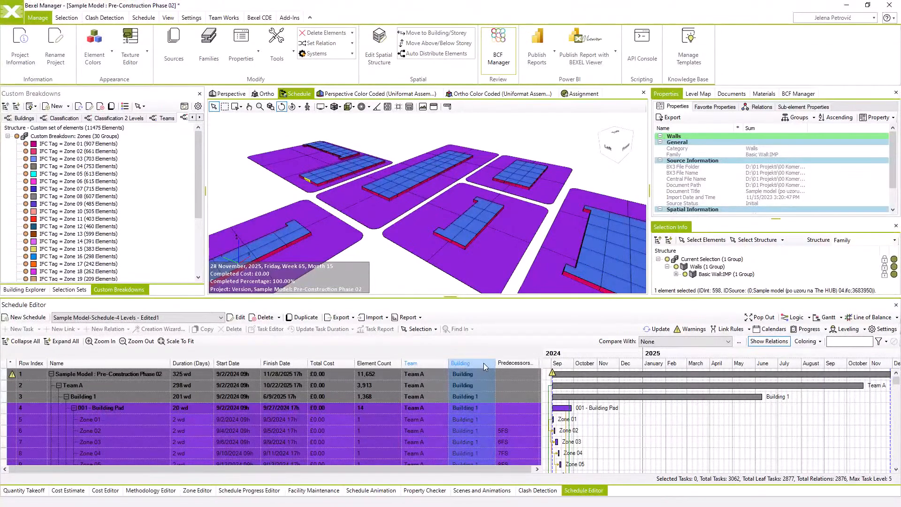
# In the schedule settings, set the task coloring system to Task Property and choose Building as the property
pyautogui.click(882, 329)
pyautogui.click(324, 156)
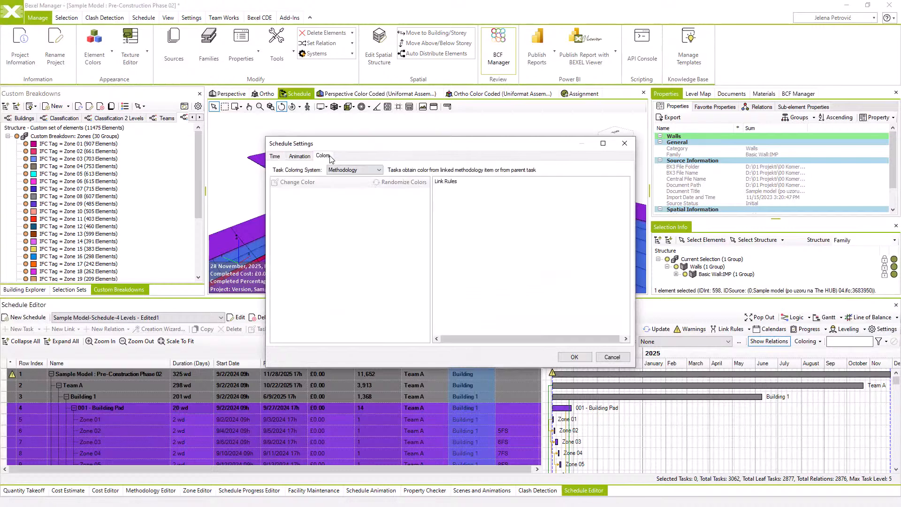
pyautogui.click(345, 171)
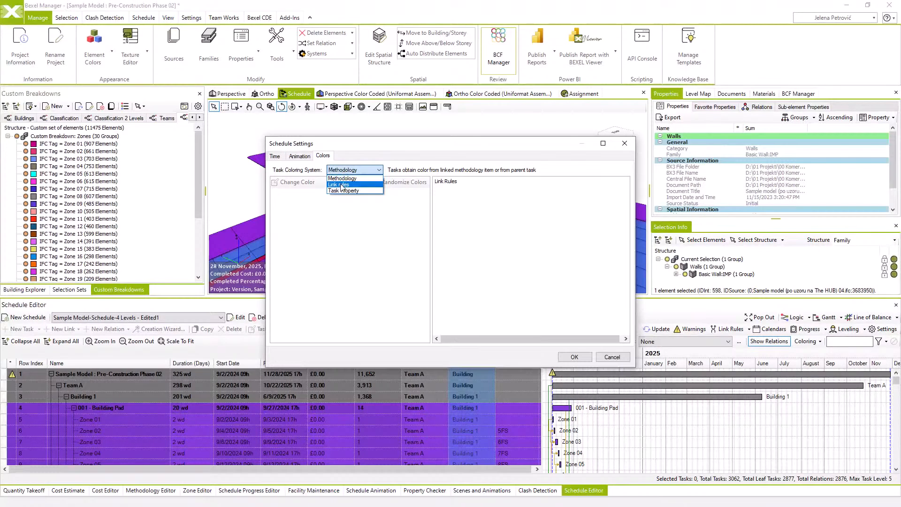
pyautogui.click(341, 191)
pyautogui.click(345, 182)
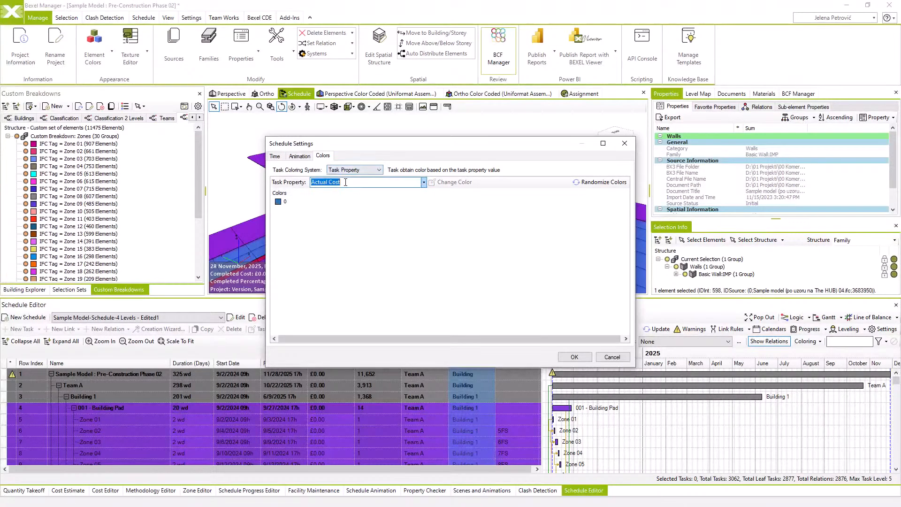
pyautogui.write('building')
pyautogui.press('Return')
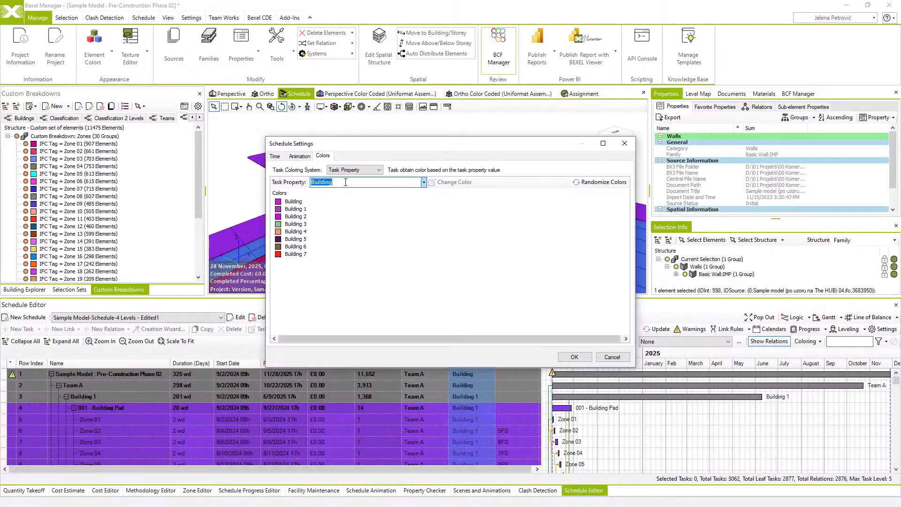
# Randomize the building colors and apply the schedule settings
pyautogui.click(616, 186)
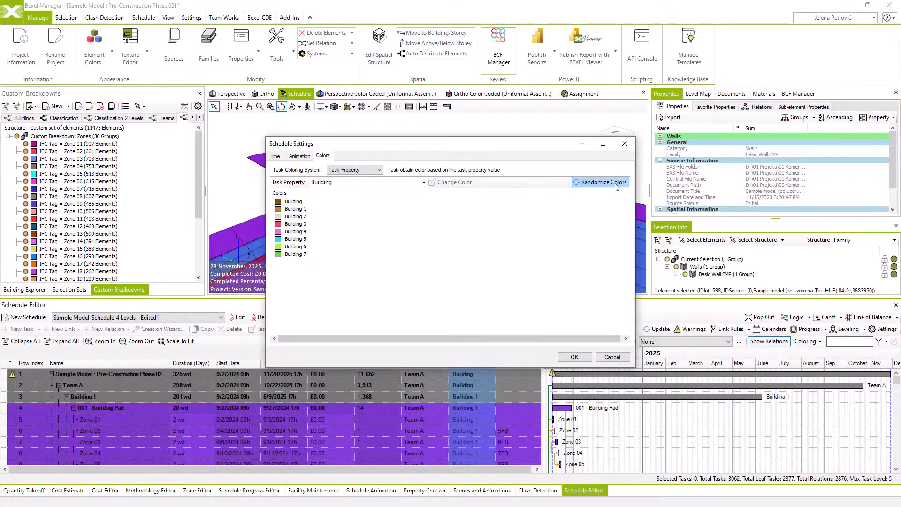
pyautogui.click(574, 357)
pyautogui.moveTo(896, 381)
pyautogui.mouseDown()
pyautogui.moveTo(891, 415)
pyautogui.moveTo(896, 380)
pyautogui.mouseUp()
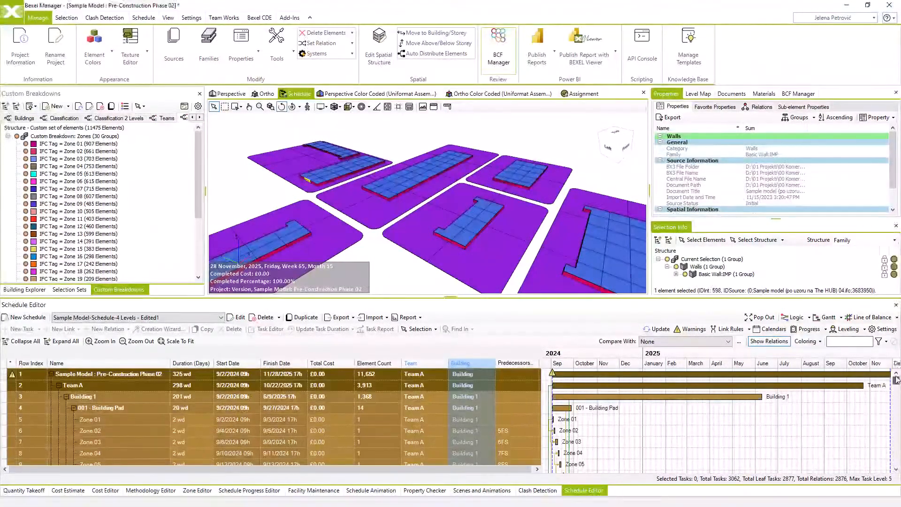
# Update the schedule animation with the new task colors and switch its display from Tasks to Animation
pyautogui.click(377, 491)
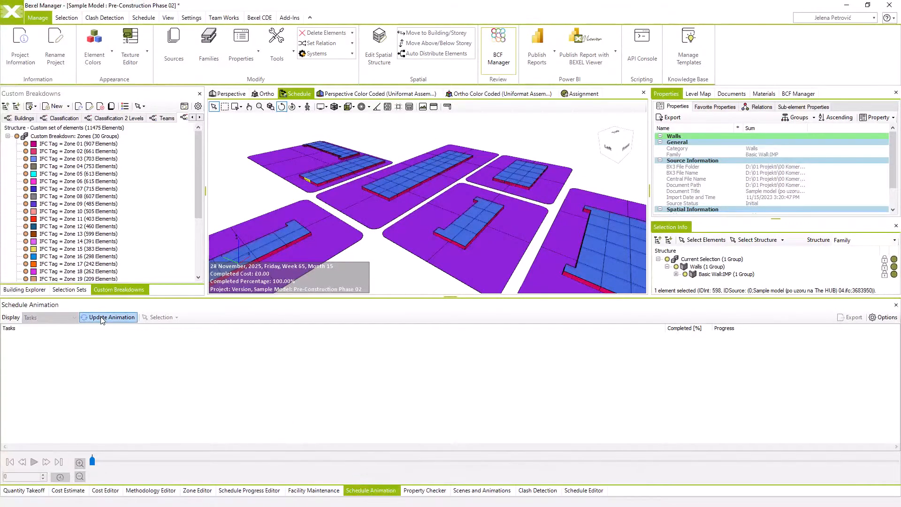
pyautogui.click(102, 318)
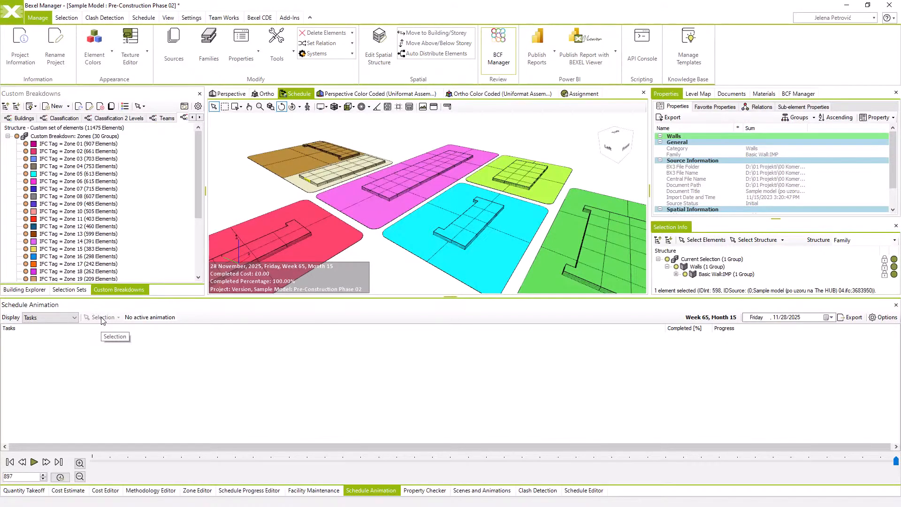
pyautogui.click(66, 317)
pyautogui.click(64, 334)
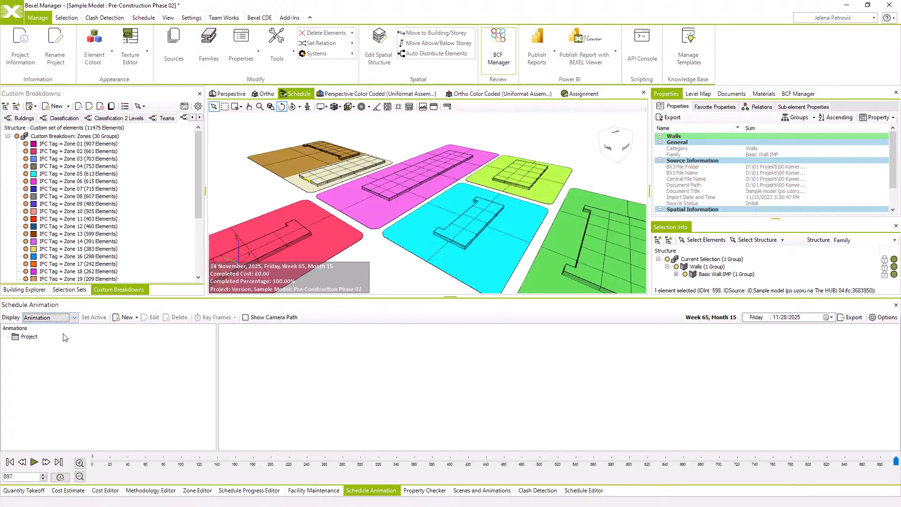
# Create an animation named "Schedule Animation – Pre-construction Phase" under Project and set it as active
pyautogui.click(39, 338)
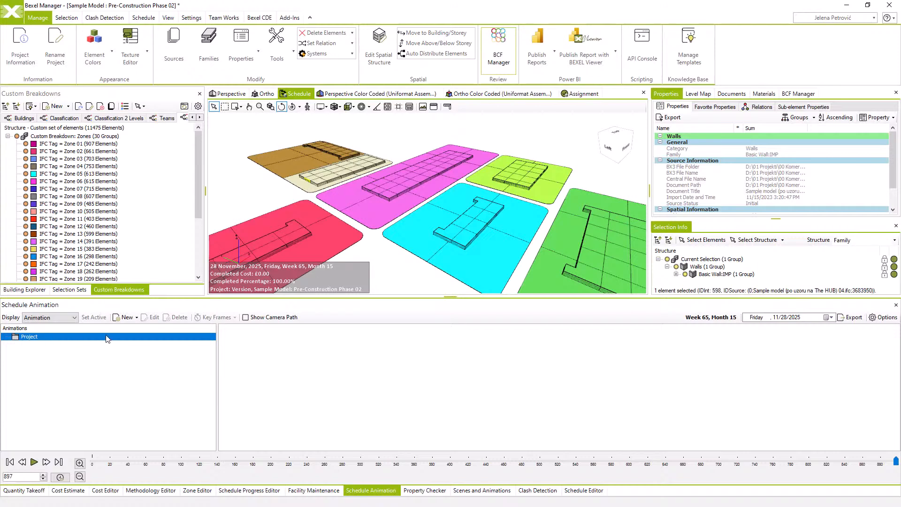
pyautogui.click(135, 317)
pyautogui.click(136, 332)
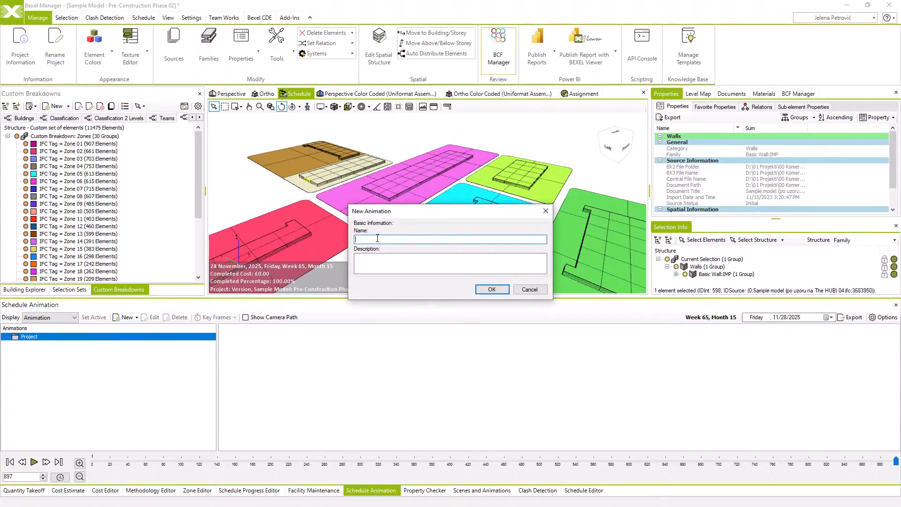
pyautogui.write('Schedule Animation – Pre-construction Phase')
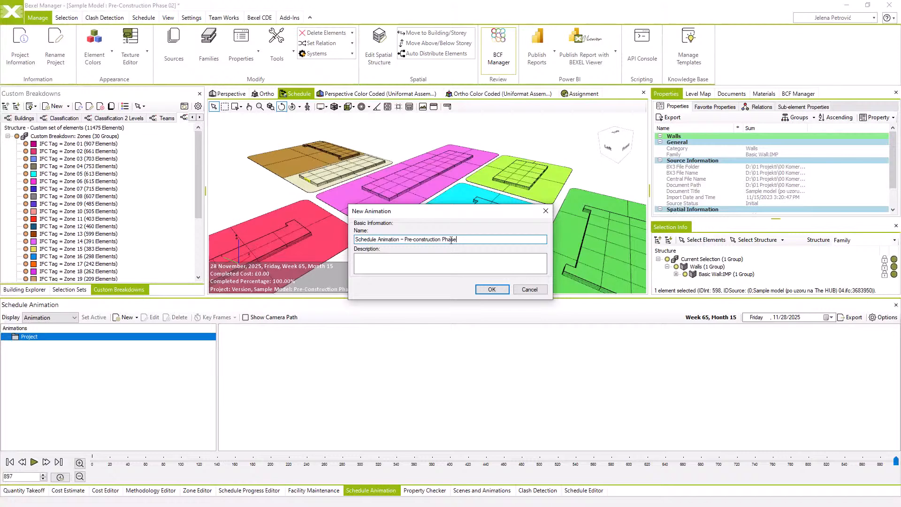
pyautogui.click(484, 289)
pyautogui.click(102, 346)
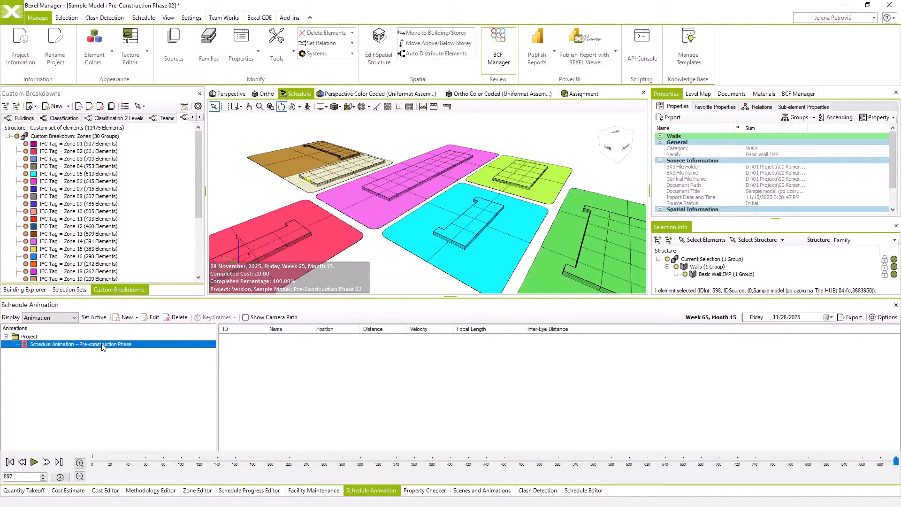
pyautogui.click(103, 318)
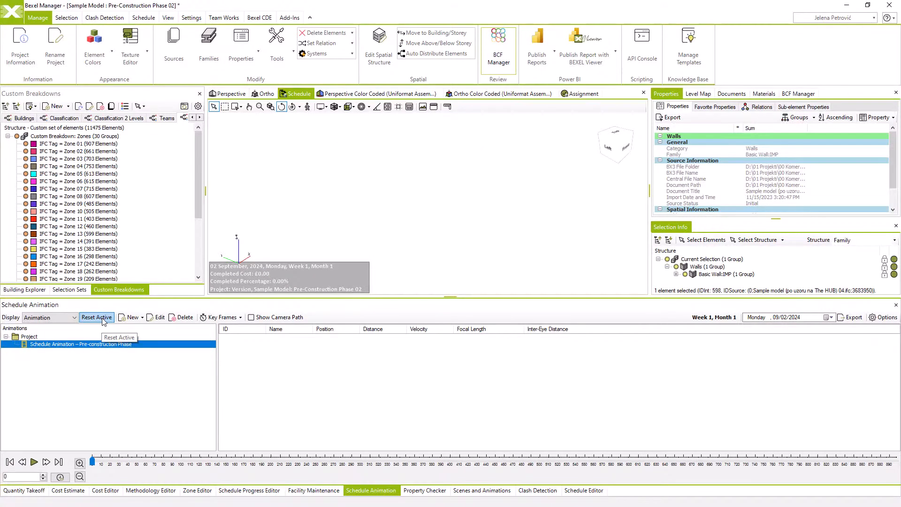
# Add the first keyframe to the active animation at frame 0 with the default inter-eye distance
pyautogui.rightClick(269, 355)
pyautogui.click(288, 360)
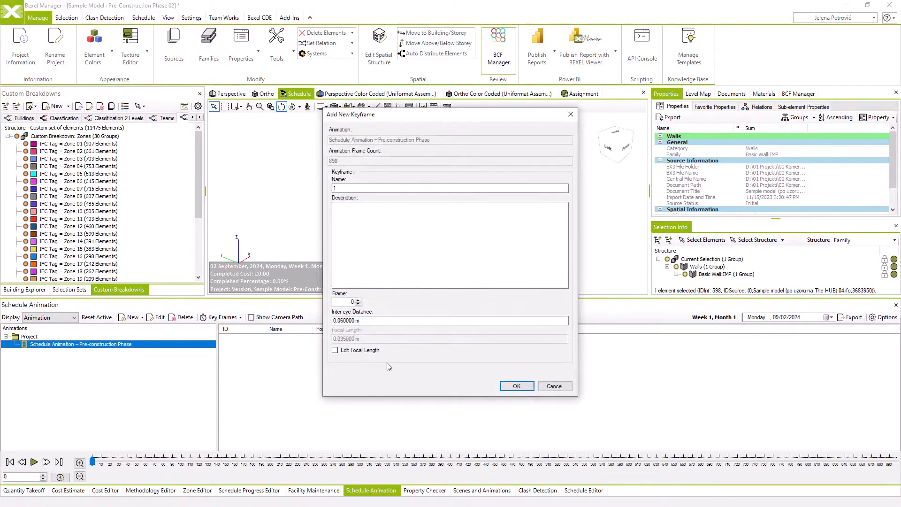
pyautogui.click(516, 390)
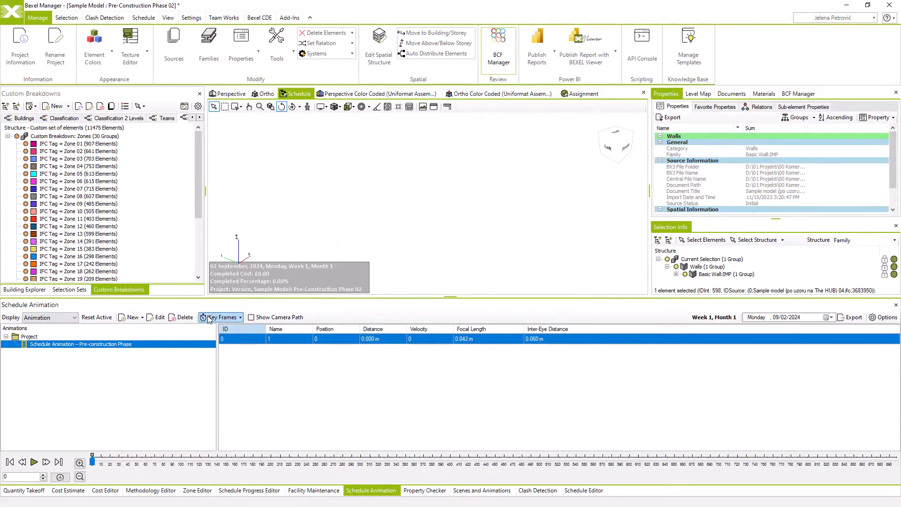
# Add a second keyframe at frame 147 with a closer, rotated front view of the building pads
pyautogui.click(224, 461)
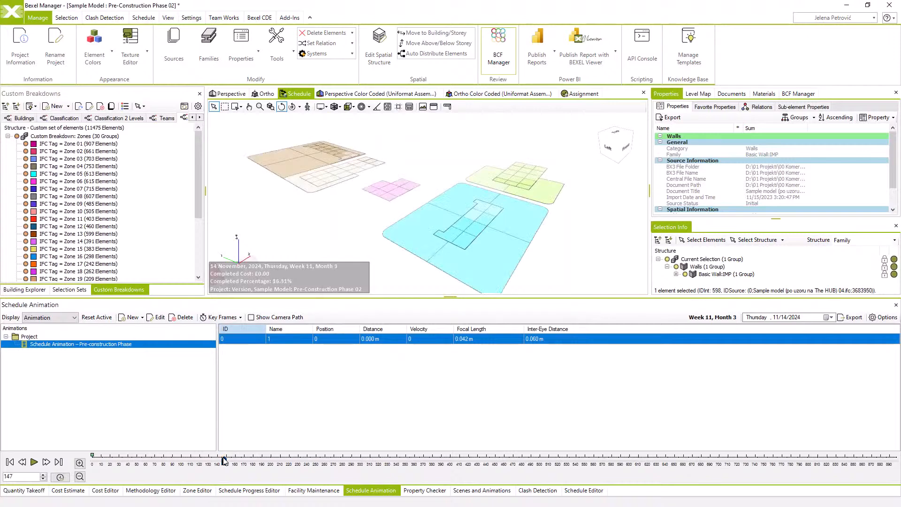
pyautogui.moveTo(450, 246); pyautogui.dragTo(446, 246, button='middle')
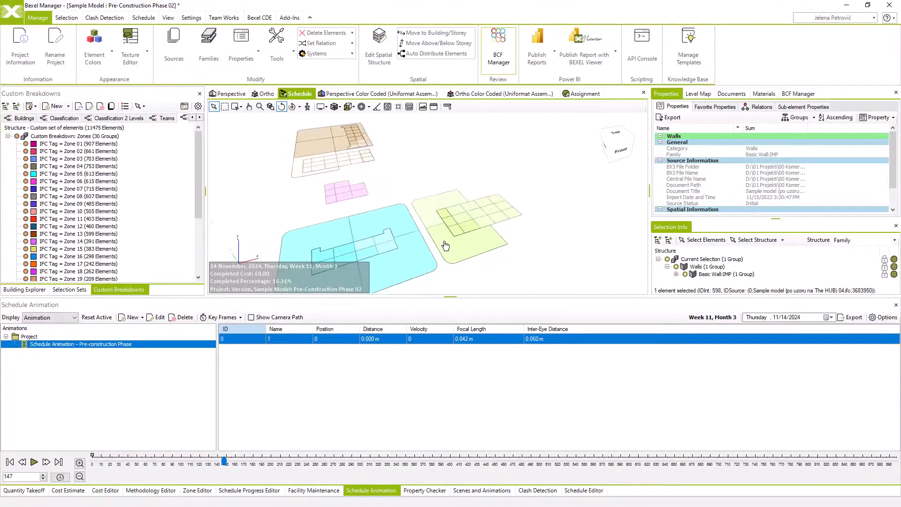
pyautogui.scroll(3, 370, 182)
pyautogui.moveTo(367, 183); pyautogui.dragTo(371, 159, button='middle')
pyautogui.moveTo(430, 195); pyautogui.dragTo(473, 201, button='middle')
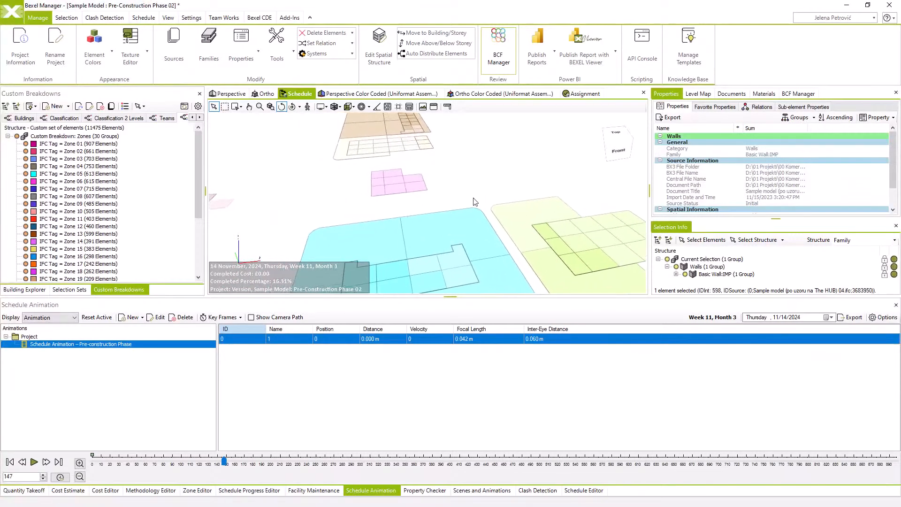
pyautogui.rightClick(247, 372)
pyautogui.click(271, 376)
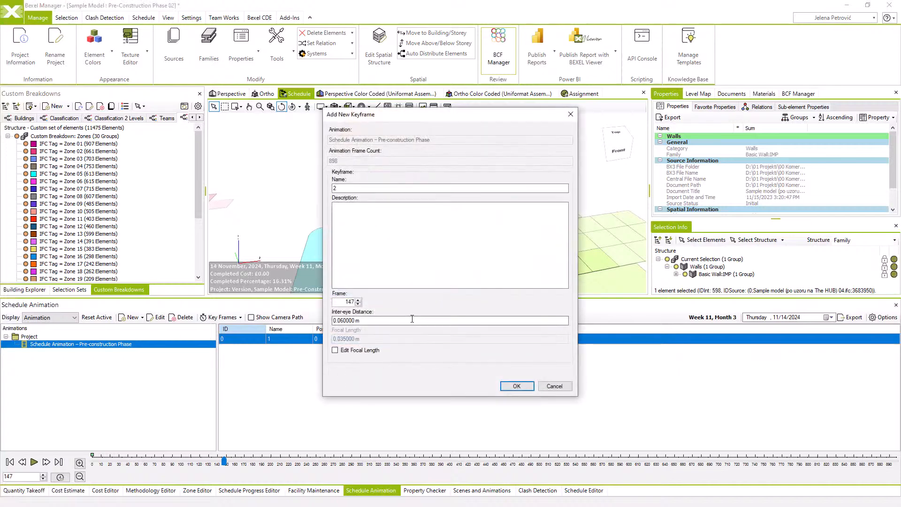
pyautogui.click(515, 387)
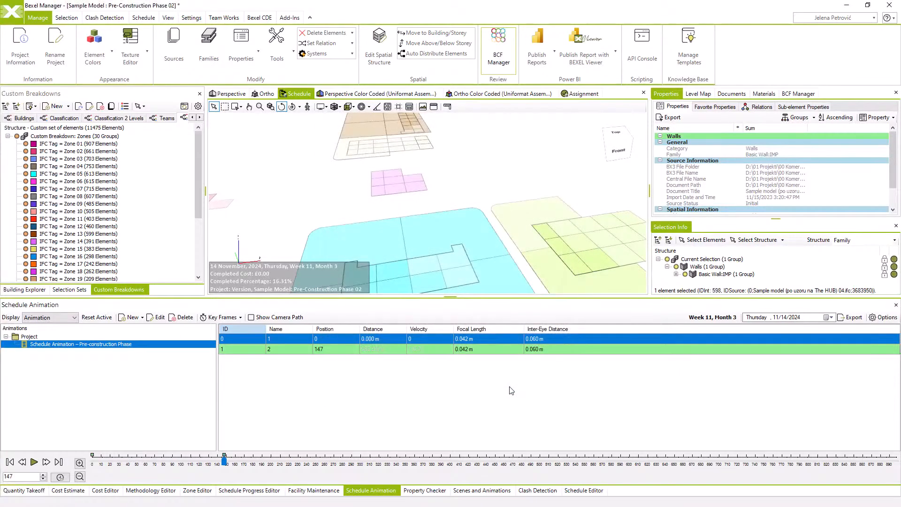
# Add a third keyframe at frame 380 with the camera turned to view the buildings from another side
pyautogui.click(432, 459)
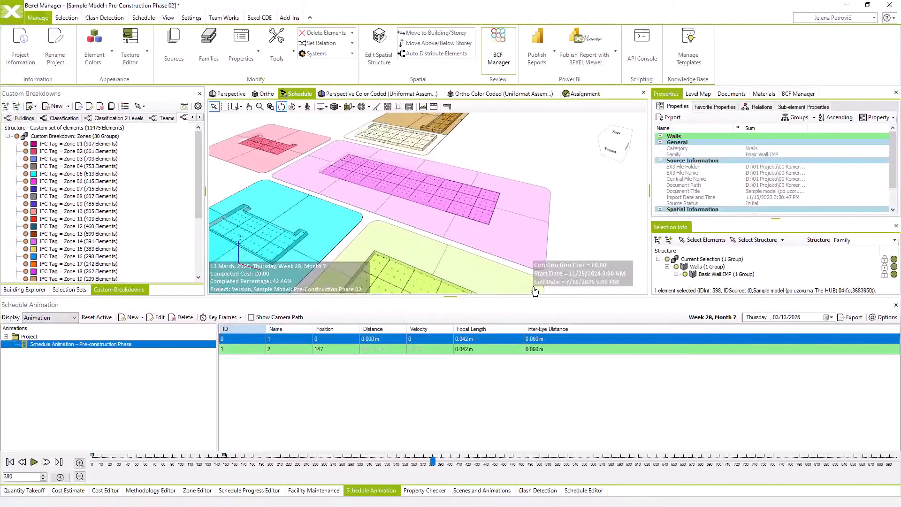
pyautogui.moveTo(432, 228); pyautogui.dragTo(458, 223, button='middle')
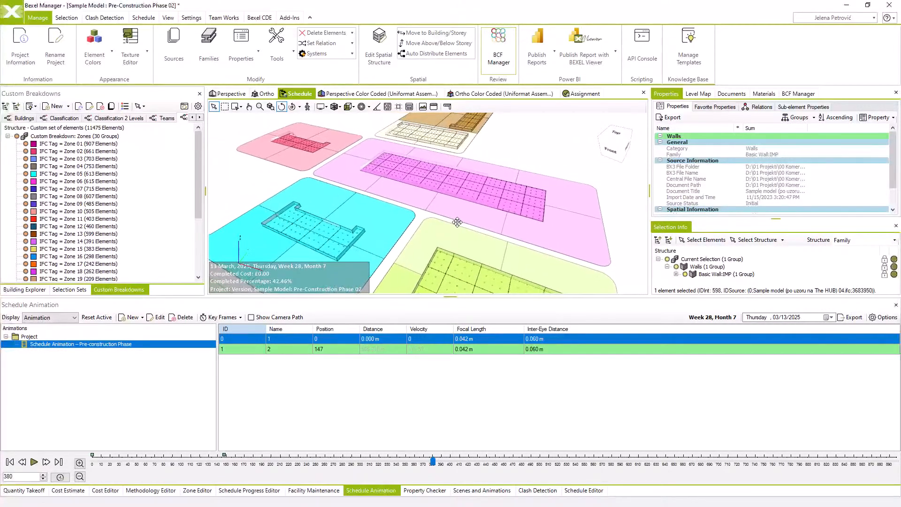
pyautogui.rightClick(404, 398)
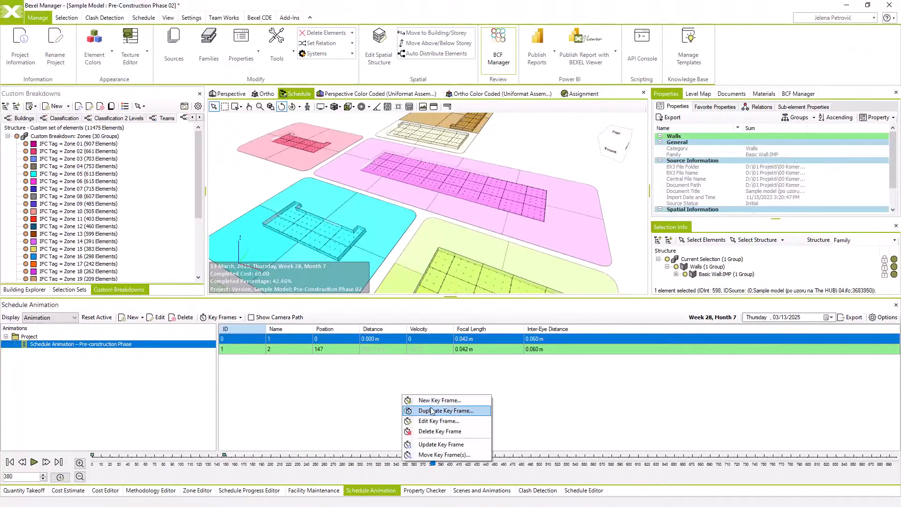
pyautogui.click(422, 412)
pyautogui.click(516, 386)
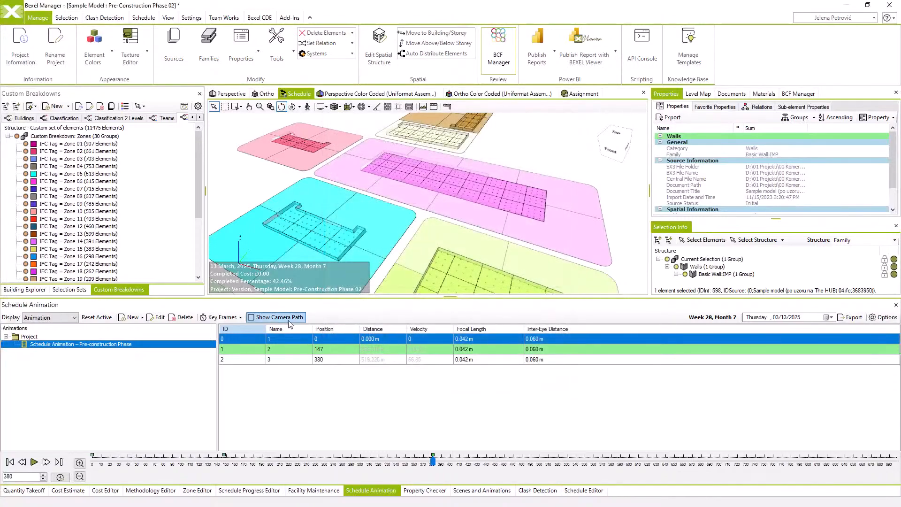
# Add a fourth keyframe at frame 587 with the camera orbited to an angled view of all the buildings
pyautogui.click(618, 461)
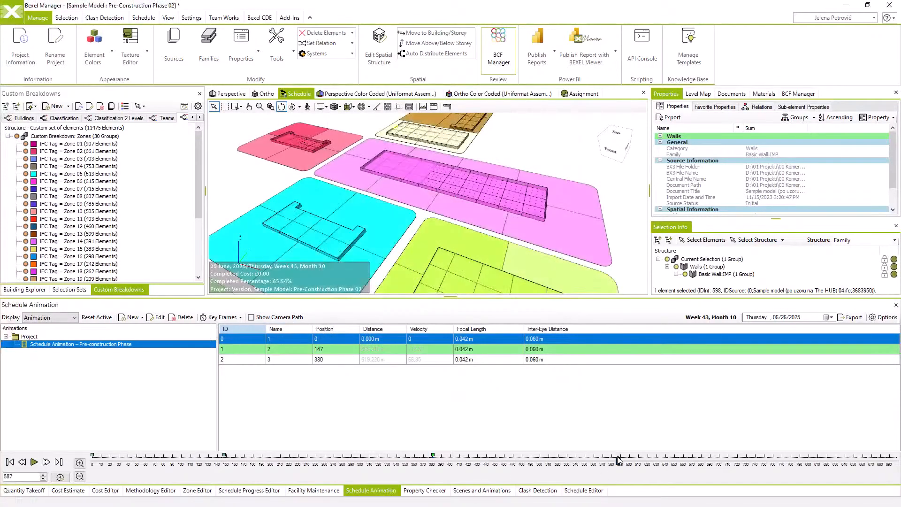
pyautogui.moveTo(581, 245); pyautogui.dragTo(550, 245, button='middle')
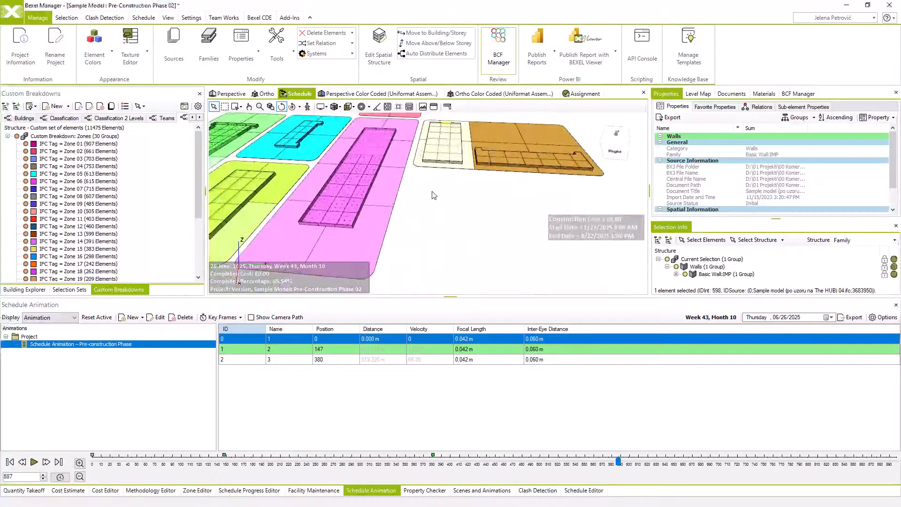
pyautogui.moveTo(432, 195); pyautogui.dragTo(481, 206, button='middle')
pyautogui.moveTo(462, 211); pyautogui.dragTo(399, 179, button='right')
pyautogui.rightClick(460, 373)
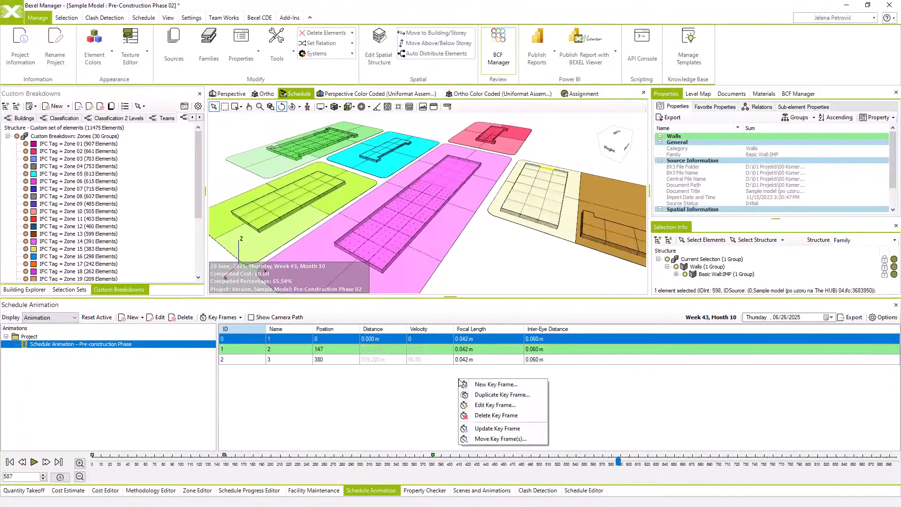
pyautogui.click(486, 387)
pyautogui.click(517, 387)
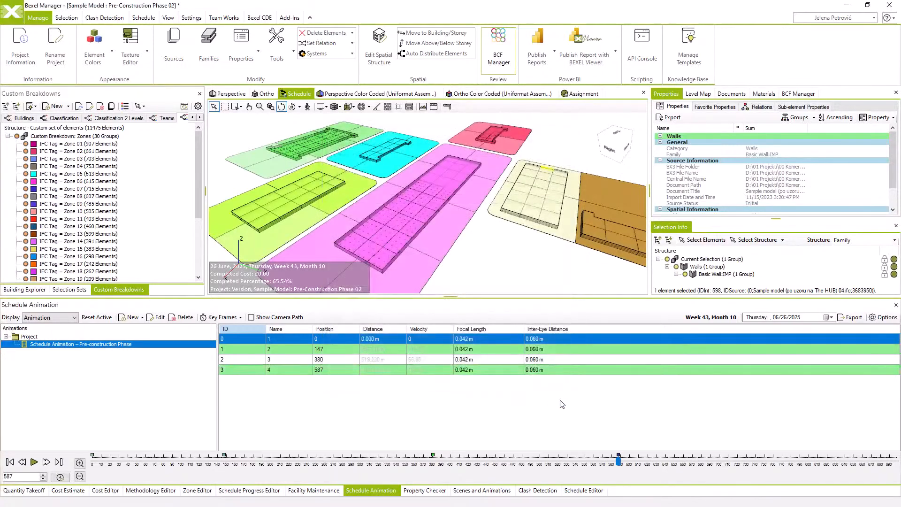
# Add a fifth keyframe at frame 895 with the model viewed from the back, and play the animation from its start
pyautogui.click(894, 461)
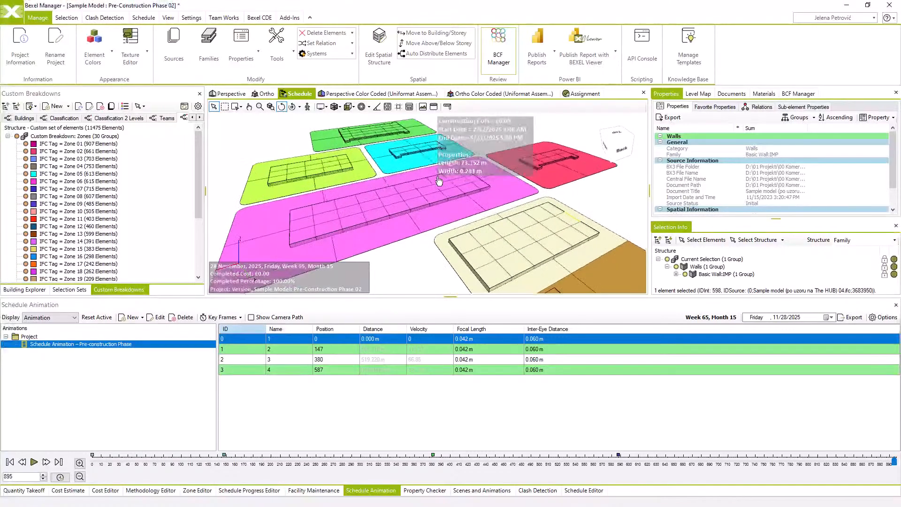
pyautogui.rightClick(348, 394)
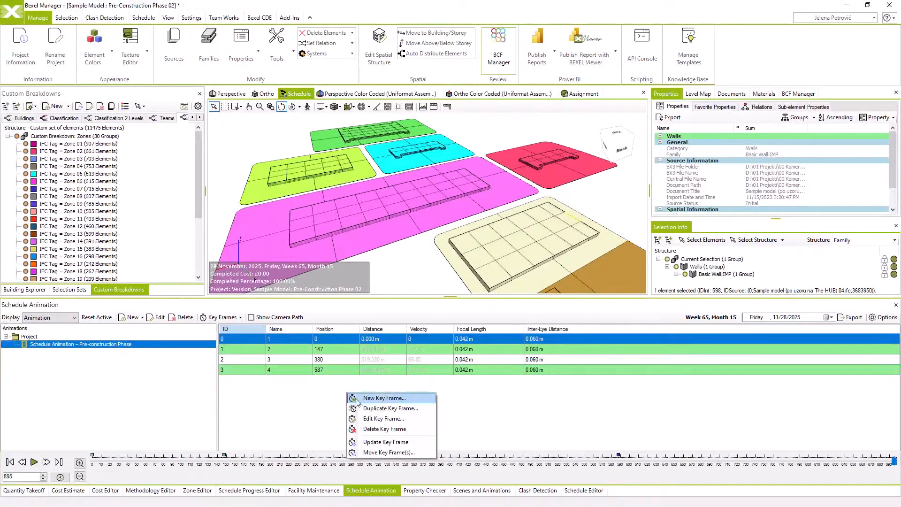
pyautogui.click(371, 401)
pyautogui.click(519, 388)
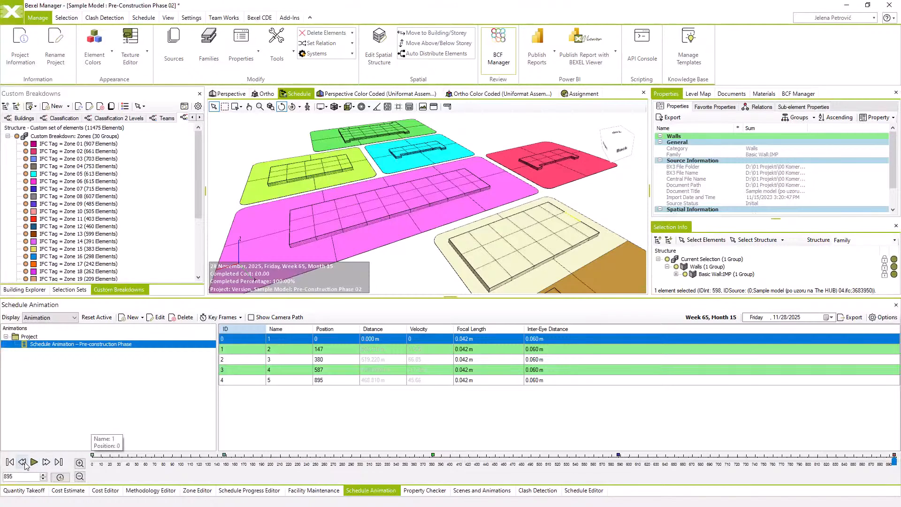
pyautogui.click(9, 463)
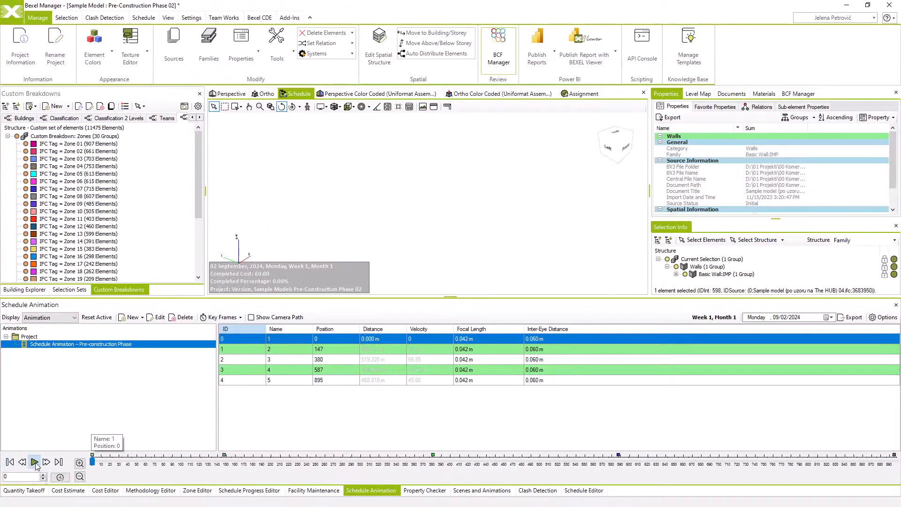
pyautogui.click(35, 463)
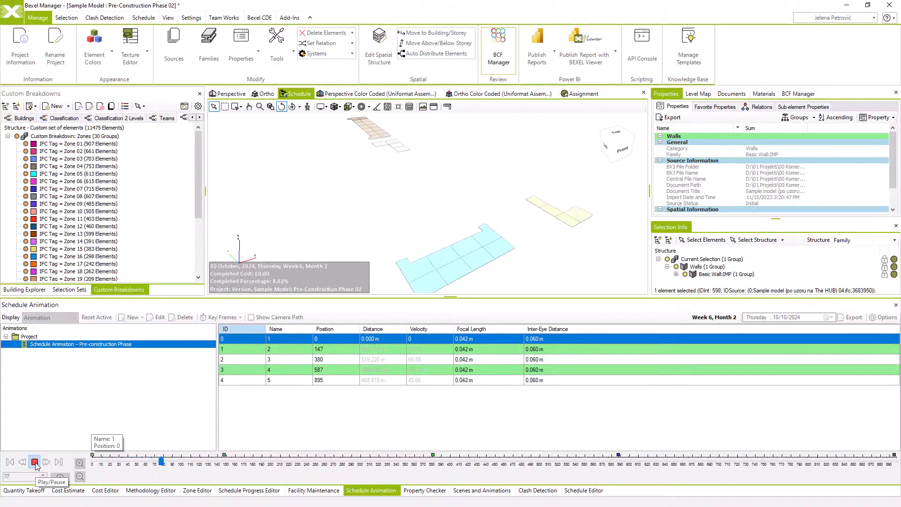
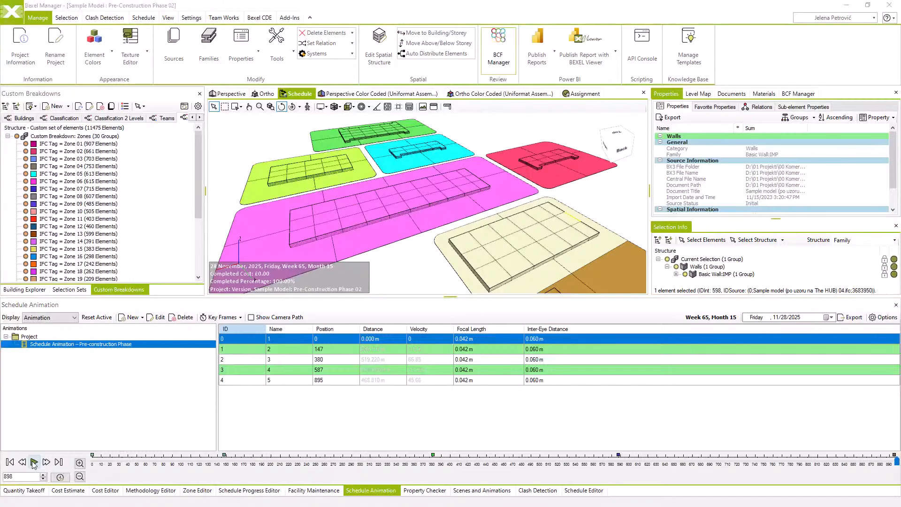
# Compare the color-coded perspective model by the Classification 2 Levels, Classification and Teams breakdowns, ending on Classification
pyautogui.click(340, 94)
pyautogui.click(97, 118)
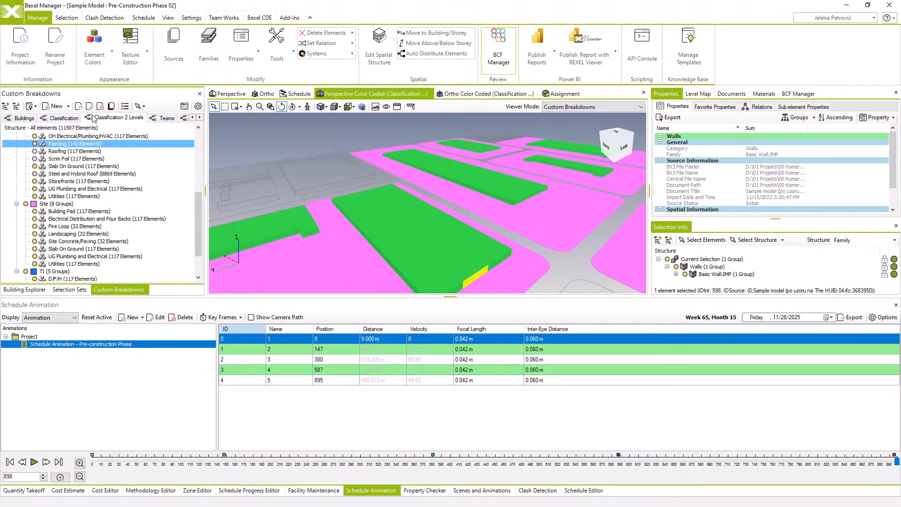
pyautogui.click(66, 118)
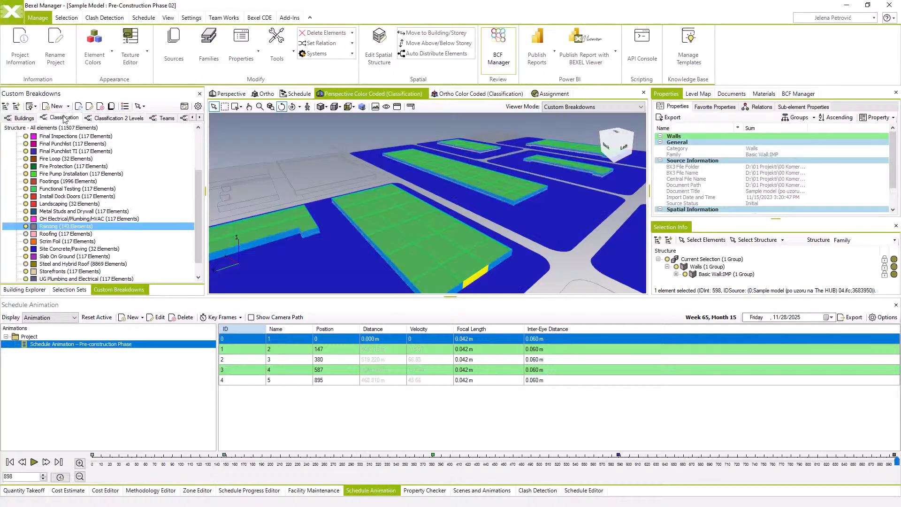
pyautogui.click(199, 117)
pyautogui.click(132, 118)
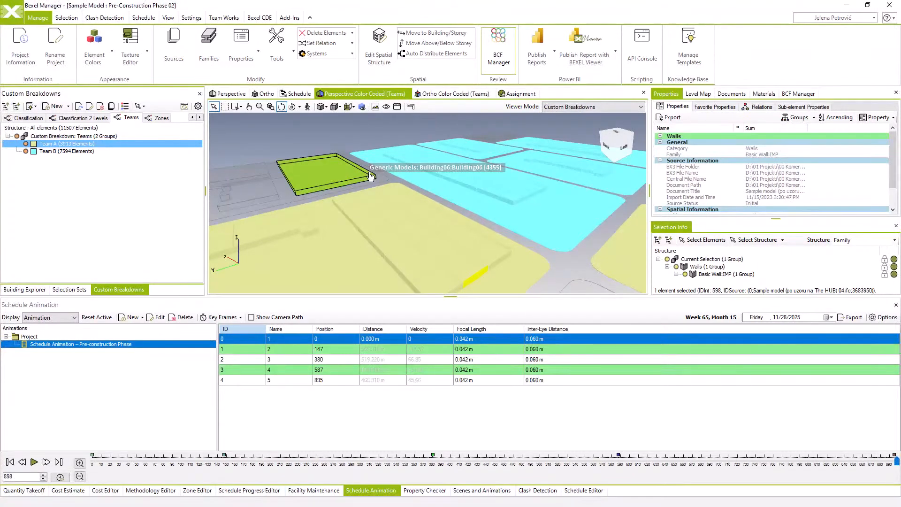
pyautogui.click(34, 120)
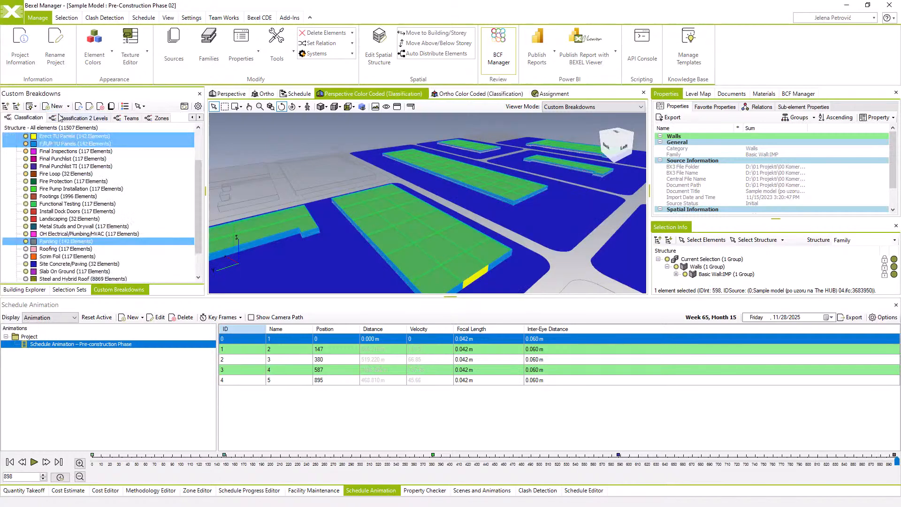
# Start publishing a new Bexel CDE version of Sample Project named Pre-Construction Phase 02
pyautogui.click(260, 18)
pyautogui.click(32, 55)
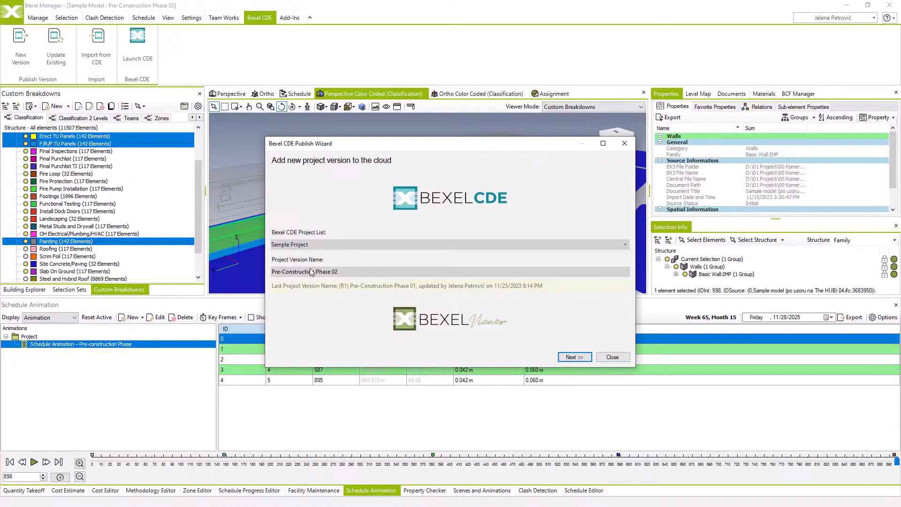
pyautogui.click(574, 357)
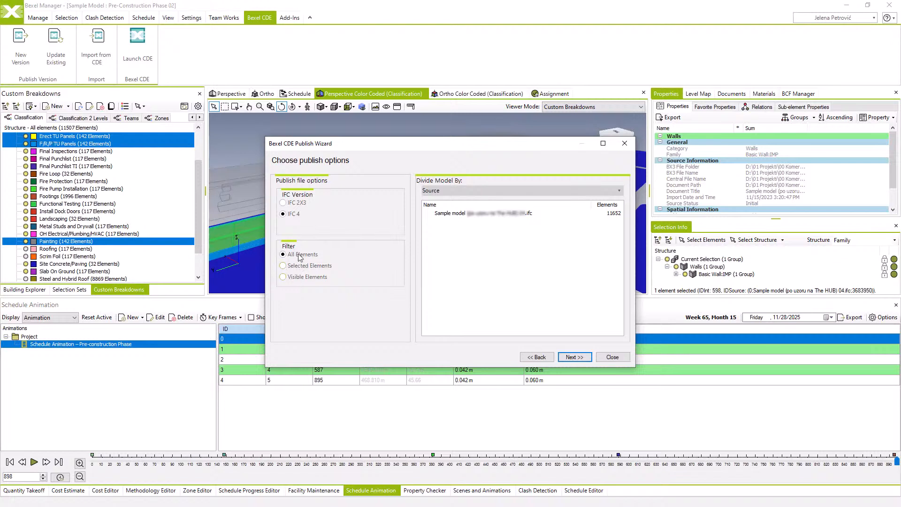
# Try dividing the published model by Category, and set the division to Selection Sets instead
pyautogui.click(441, 195)
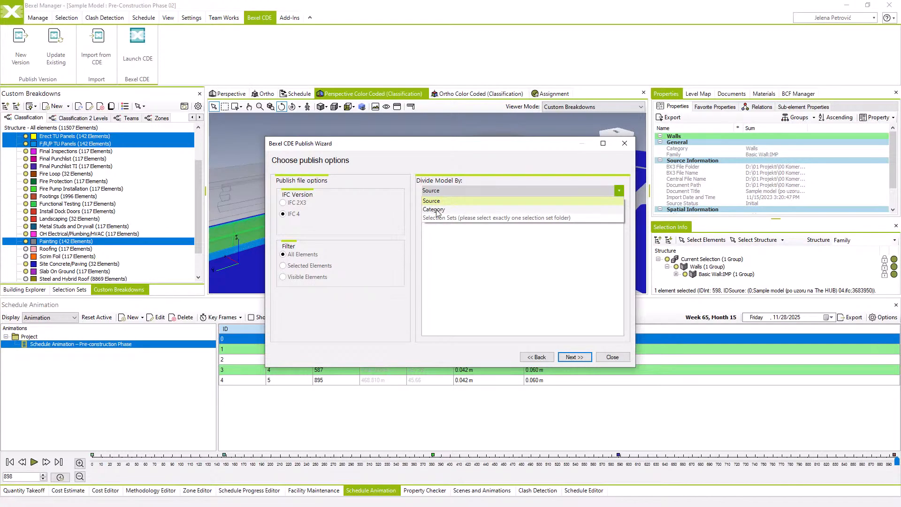
pyautogui.click(436, 209)
pyautogui.click(443, 194)
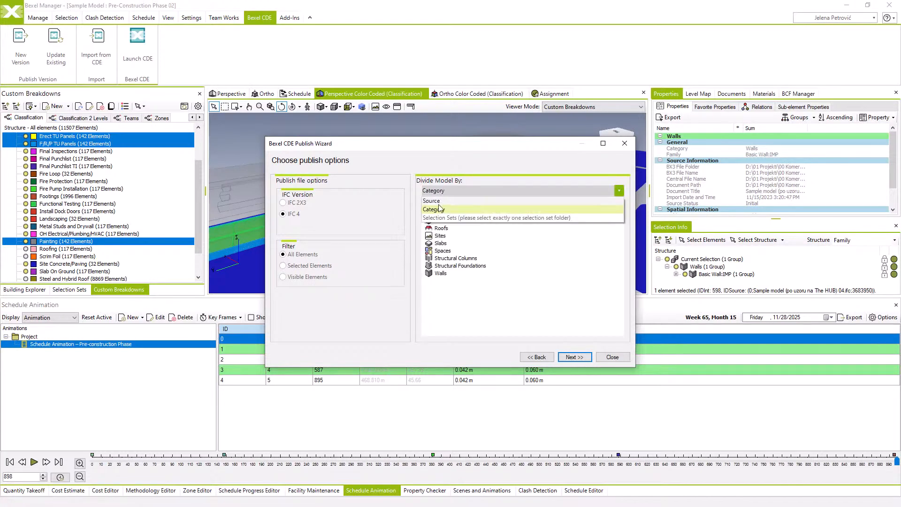
pyautogui.click(438, 218)
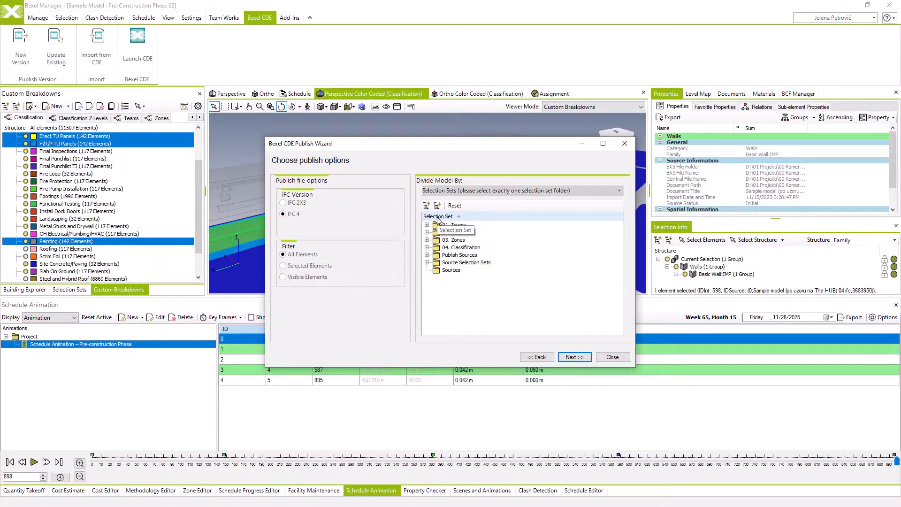
# Check the Building 1 and Building 2 selection sets, and choose the Publish Sources folder for dividing the model
pyautogui.click(427, 255)
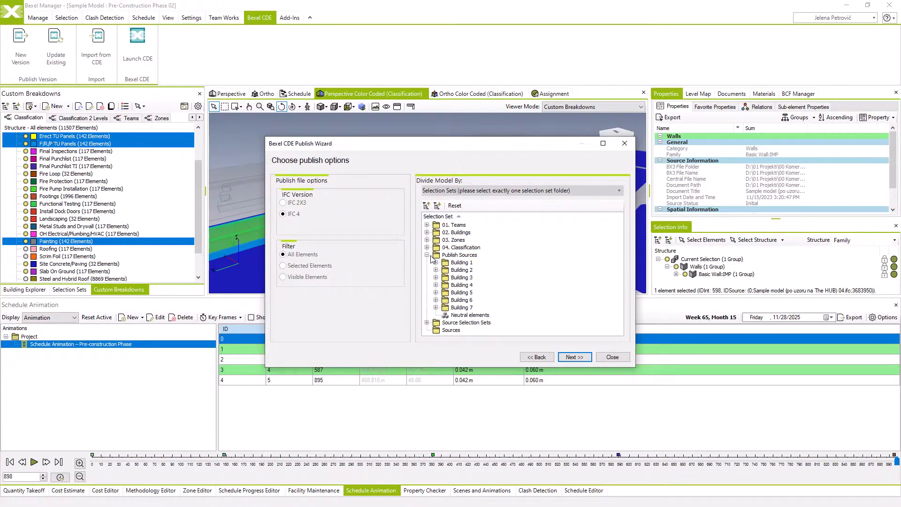
pyautogui.click(435, 263)
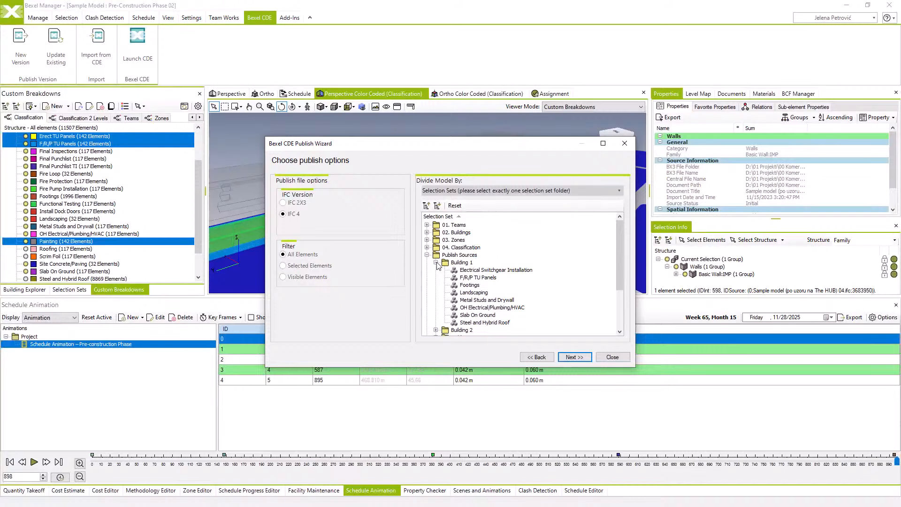
pyautogui.click(436, 329)
pyautogui.scroll(-1, 449, 300)
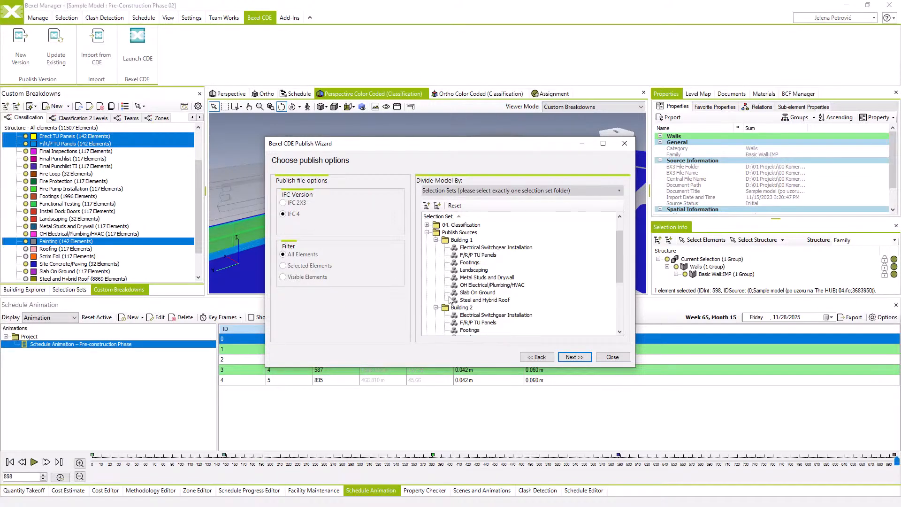
pyautogui.scroll(-1, 449, 300)
pyautogui.scroll(1, 450, 301)
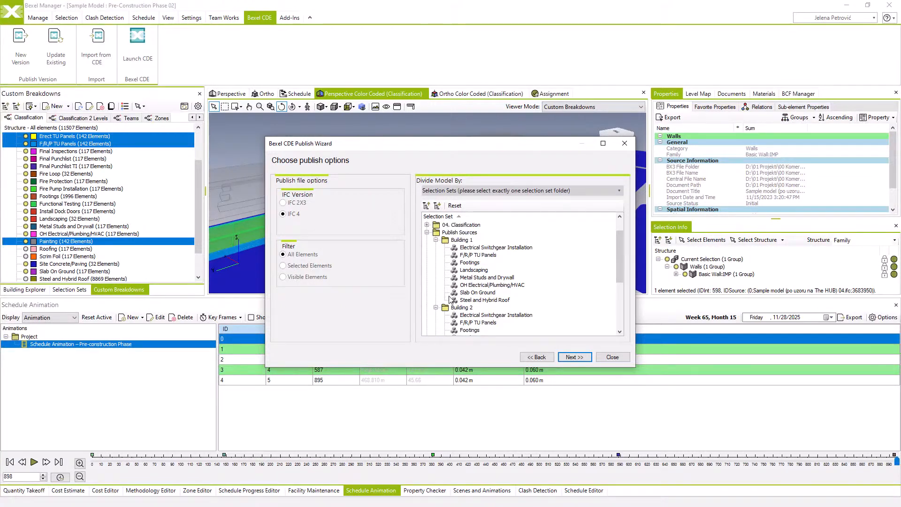
pyautogui.click(454, 233)
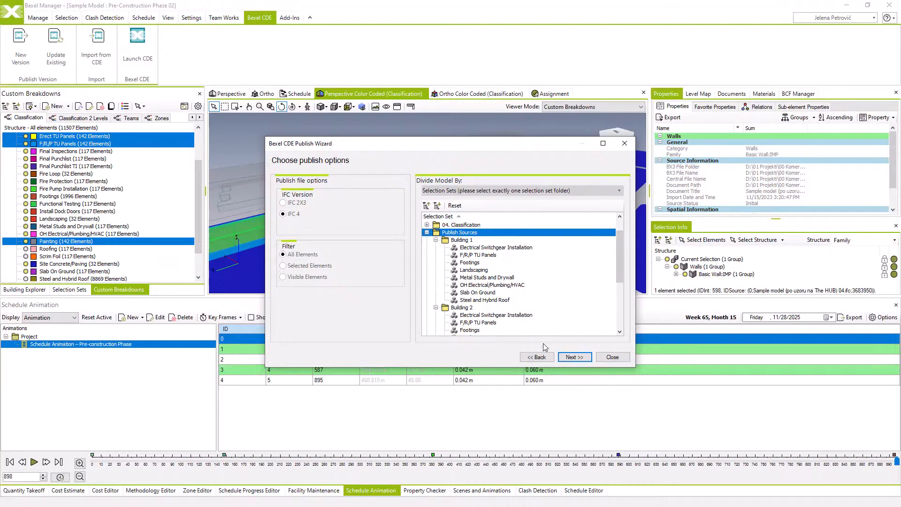
pyautogui.click(575, 357)
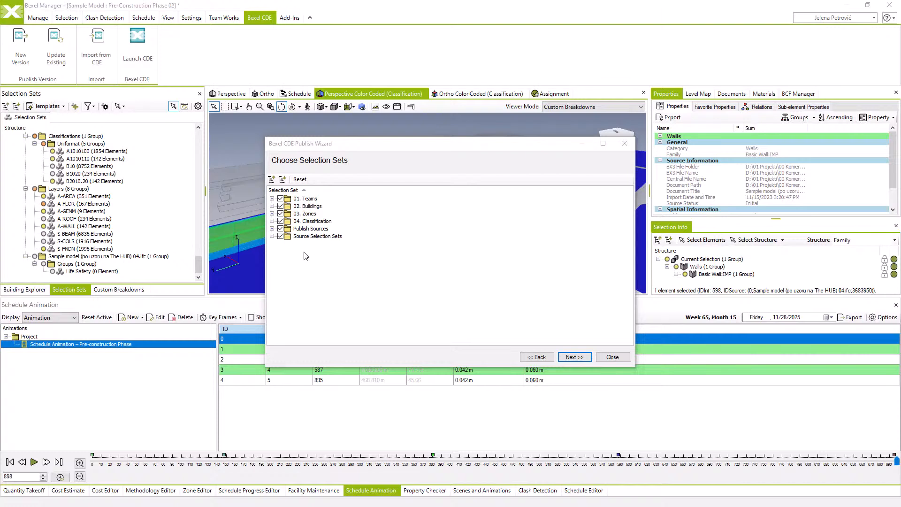
# Exclude Source Selection Sets from the published selection sets, and include all the project's custom breakdowns
pyautogui.click(280, 237)
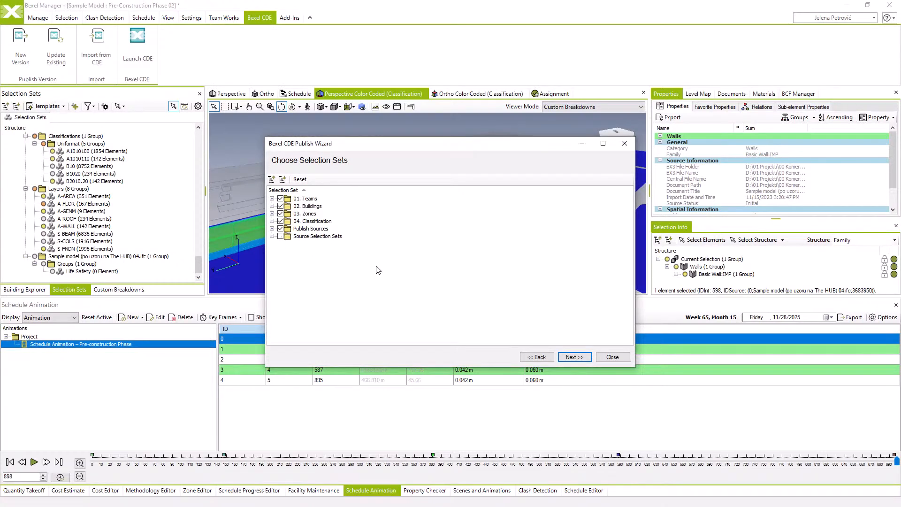
pyautogui.click(571, 358)
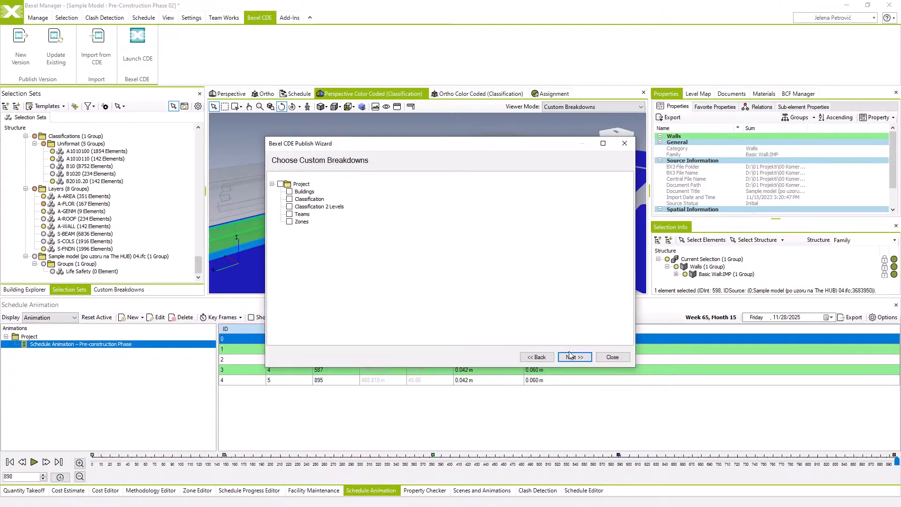
pyautogui.click(281, 184)
pyautogui.click(568, 357)
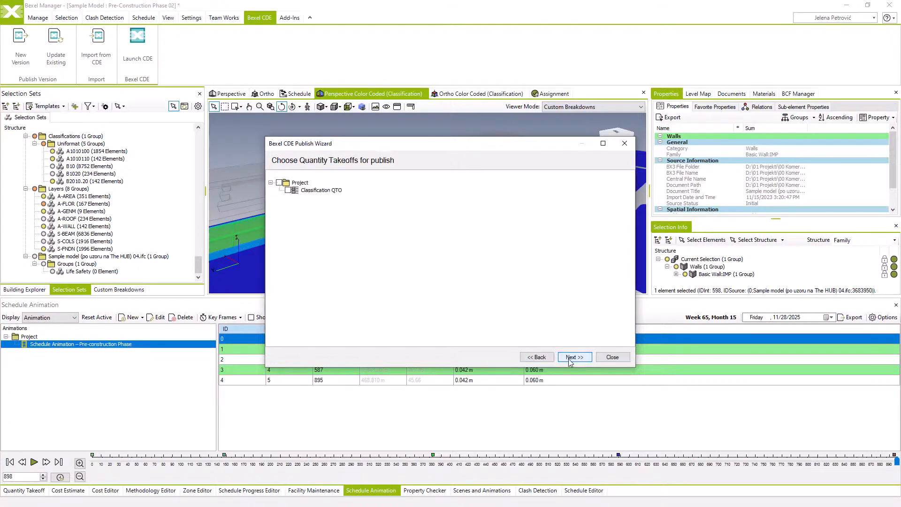
# Include the Classification QTO and the Sample Model-Schedule-4 Levels - Edited1 schedule, and publish the version
pyautogui.click(288, 191)
pyautogui.click(574, 357)
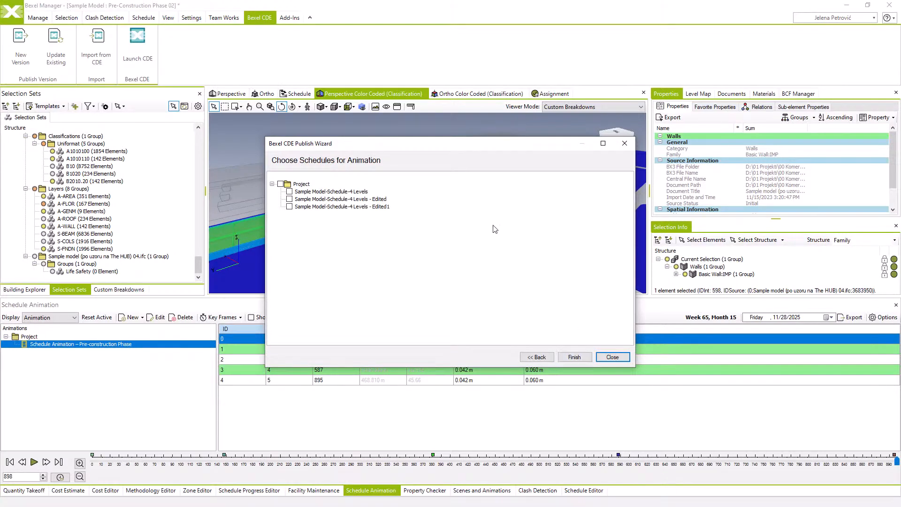
pyautogui.click(290, 207)
pyautogui.click(577, 358)
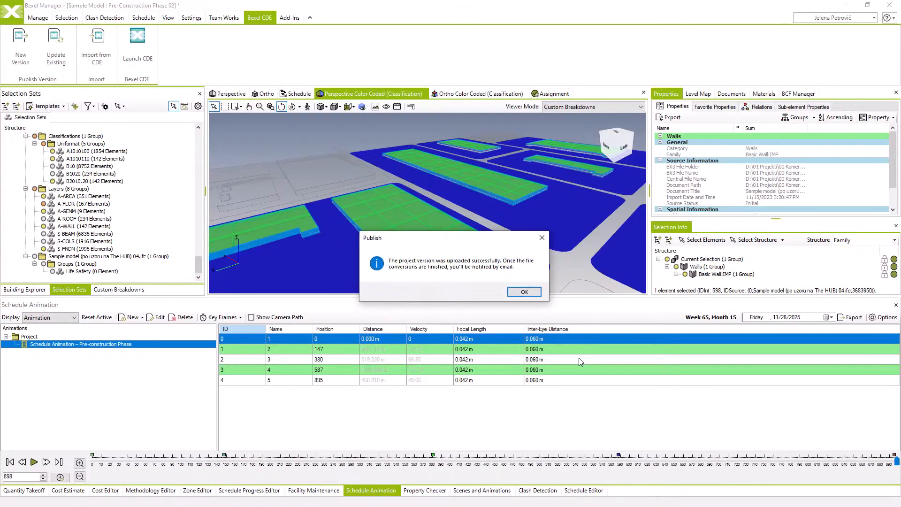
pyautogui.click(522, 292)
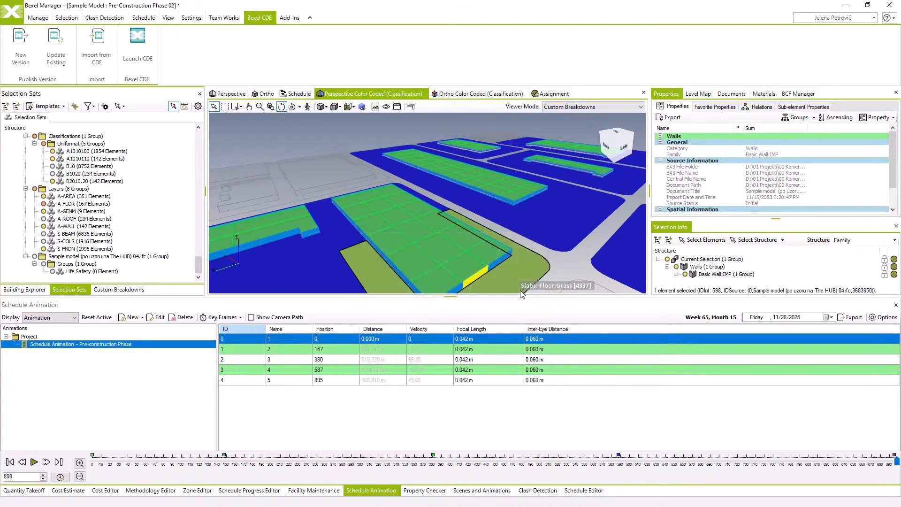
# Launch Bexel CDE and open the Pre-Construction Phase 02 version of Sample Project
pyautogui.click(151, 56)
pyautogui.click(34, 266)
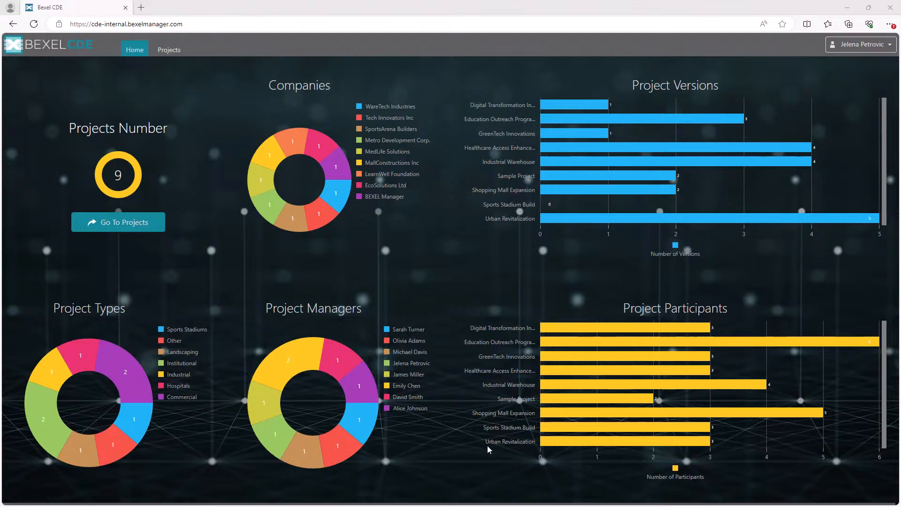
pyautogui.click(143, 223)
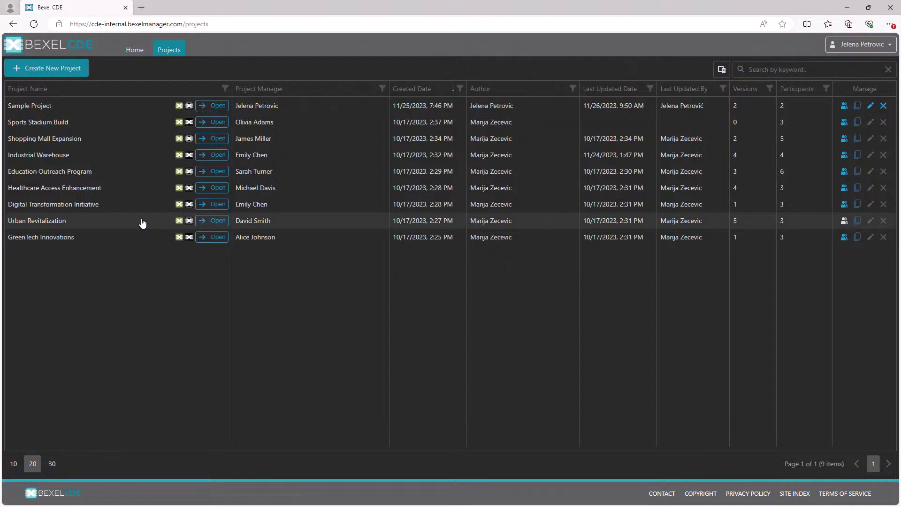
pyautogui.click(858, 107)
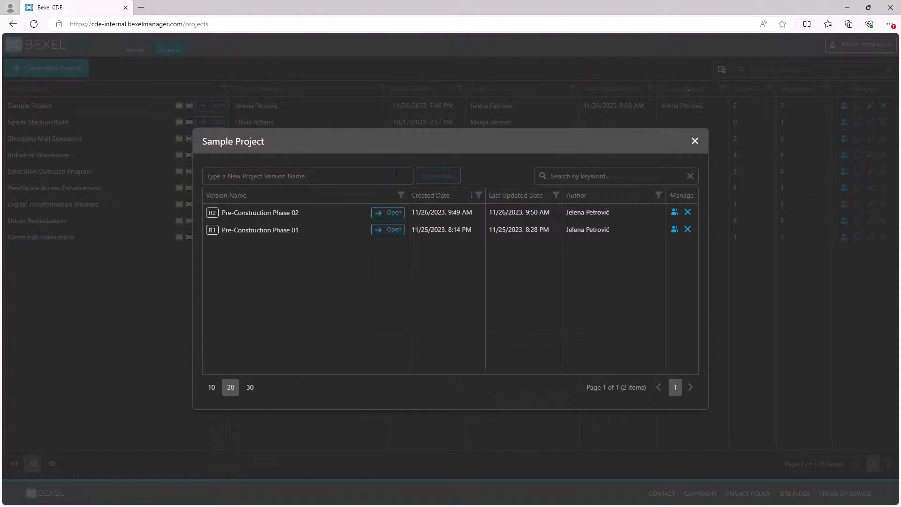
pyautogui.click(388, 212)
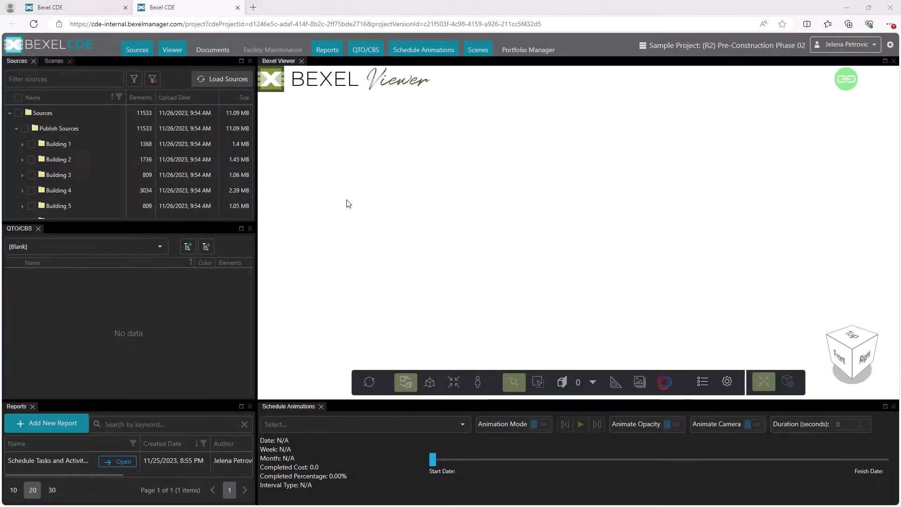
# Check the published building sources, select all of them, and load them into the viewer
pyautogui.click(23, 145)
pyautogui.scroll(-4, 58, 165)
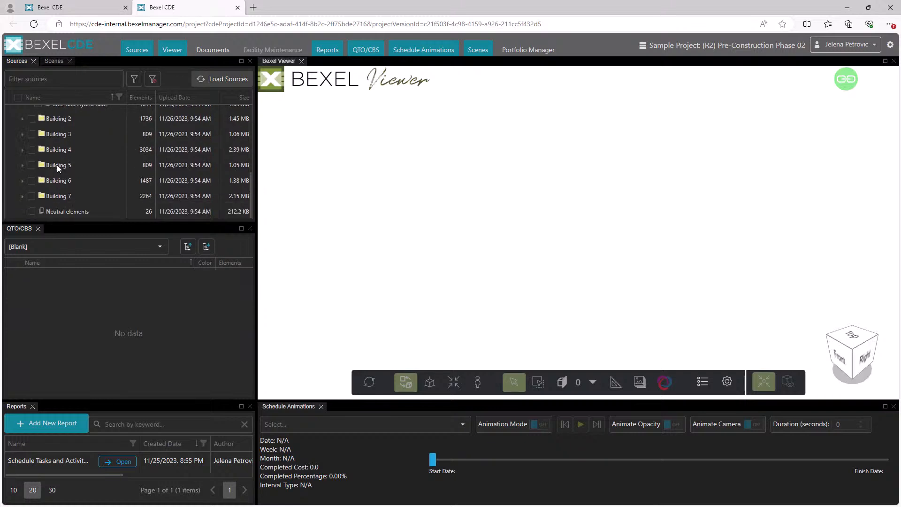
pyautogui.scroll(5, 57, 165)
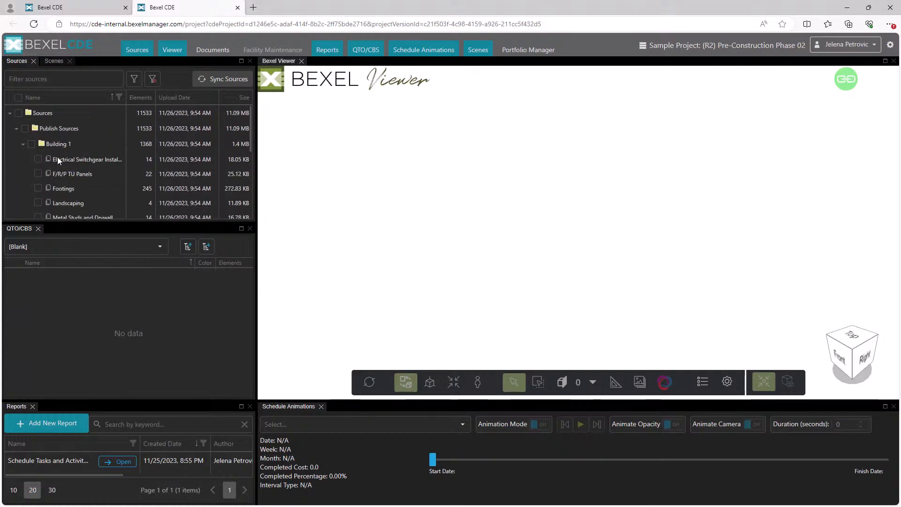
pyautogui.click(18, 98)
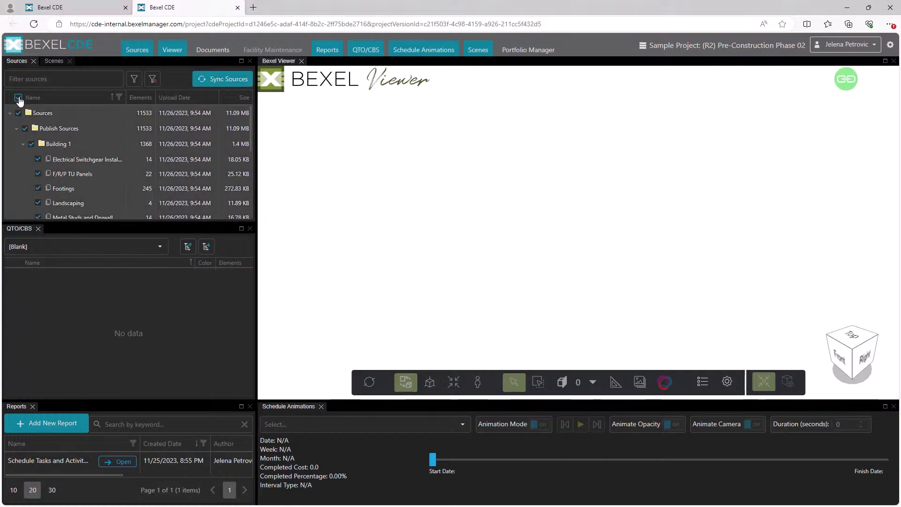
pyautogui.click(210, 81)
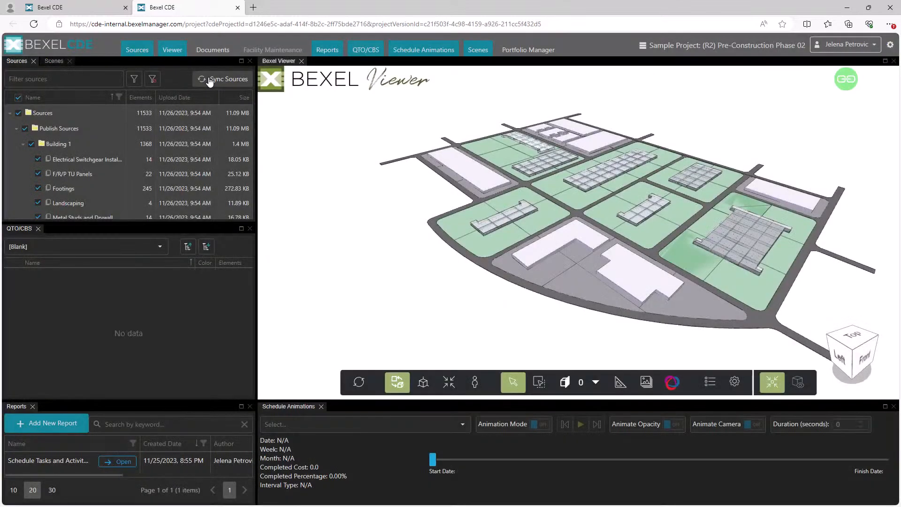
pyautogui.scroll(5, 621, 204)
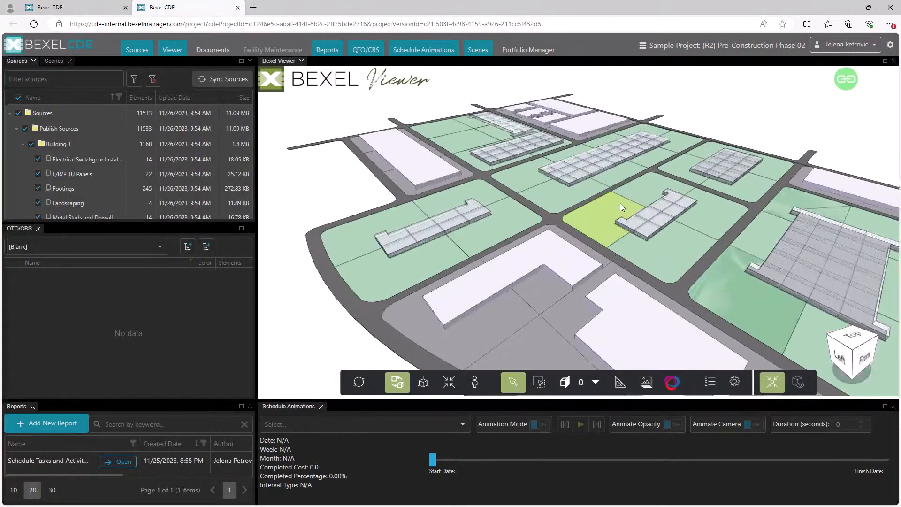
pyautogui.scroll(-3, 614, 201)
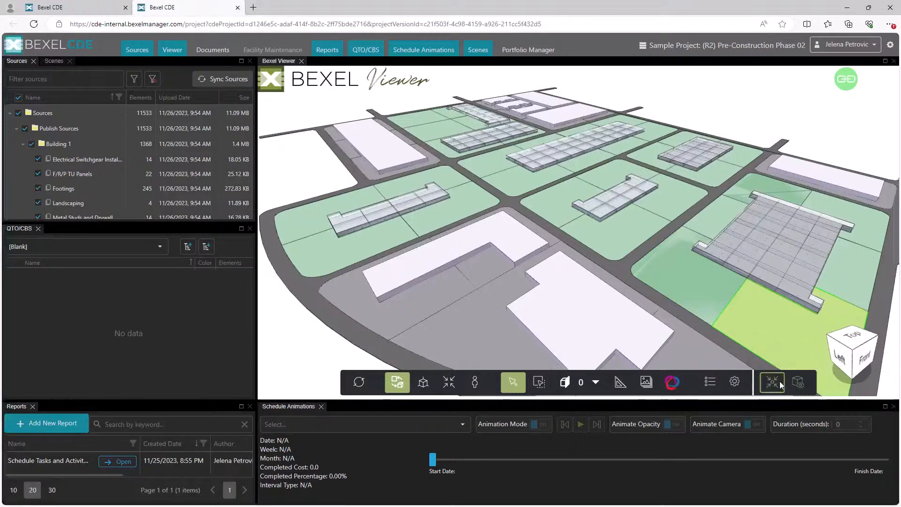
# Limit the source selection to Building 1, and reselect all sources
pyautogui.click(23, 144)
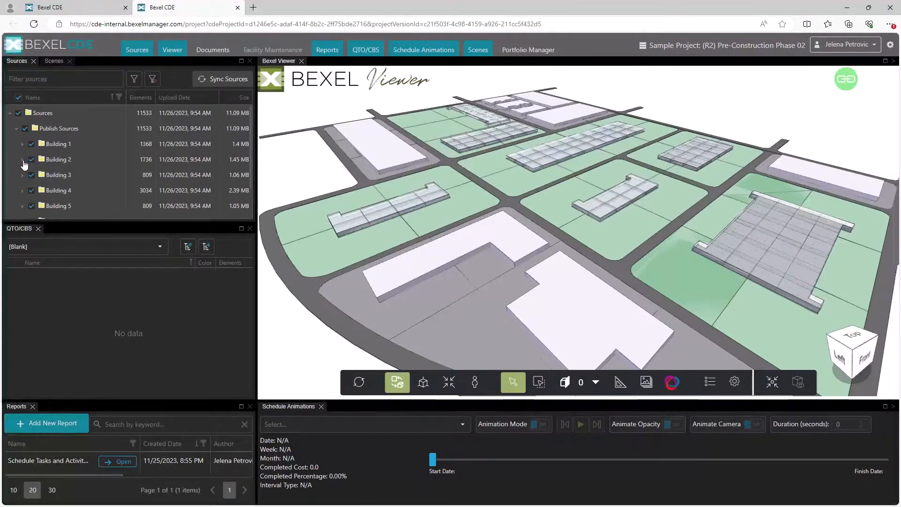
pyautogui.click(18, 115)
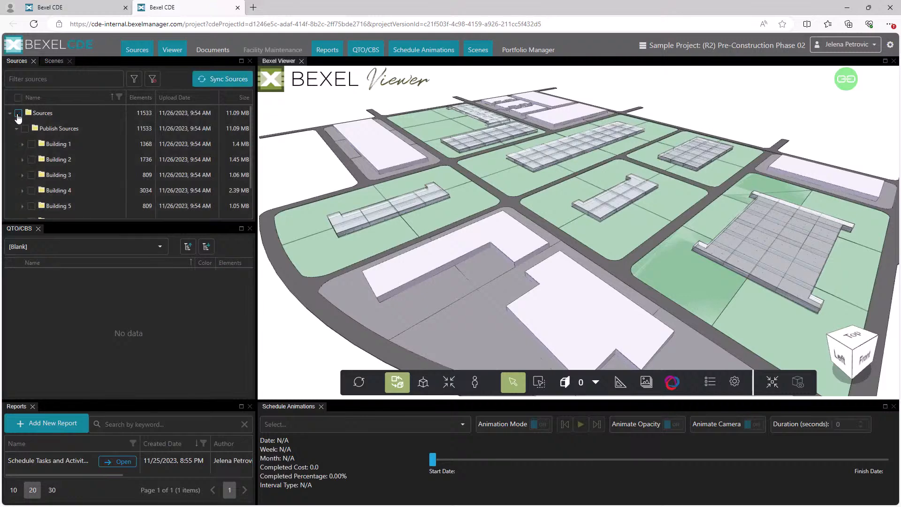
pyautogui.click(33, 144)
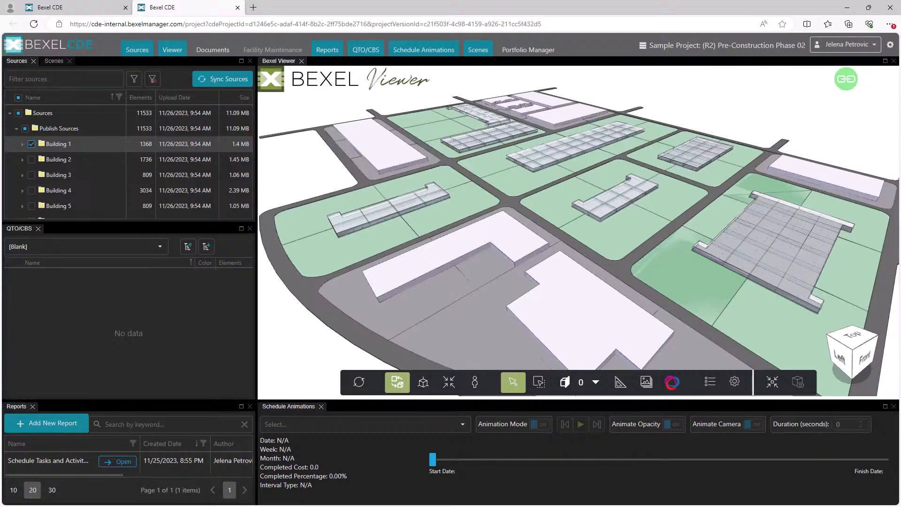
pyautogui.click(19, 113)
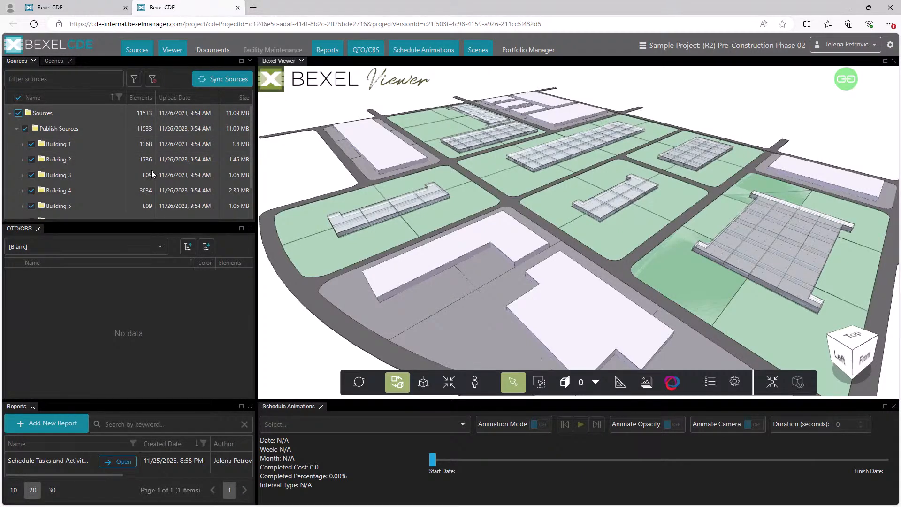
# Review the model coloured by the Buildings, Teams and Zones breakdowns, and return to the Buildings breakdown
pyautogui.click(161, 248)
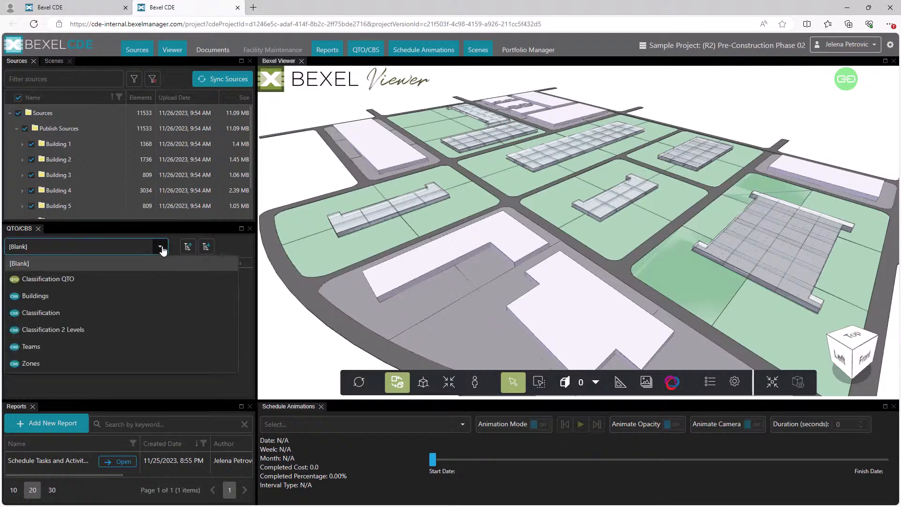
pyautogui.click(89, 296)
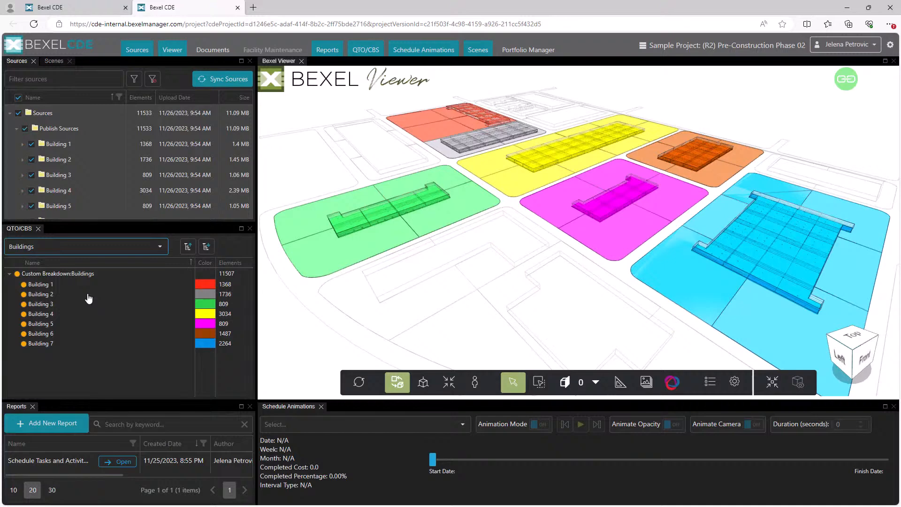
pyautogui.click(160, 248)
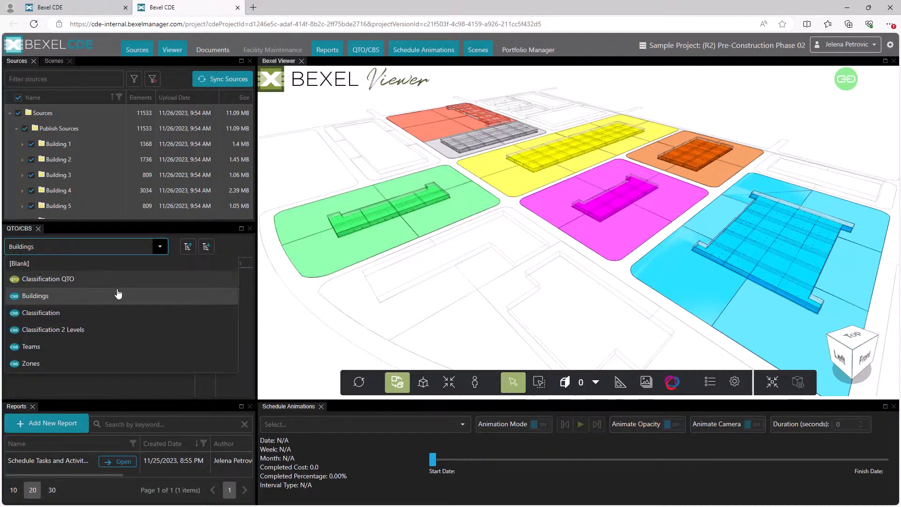
pyautogui.click(98, 346)
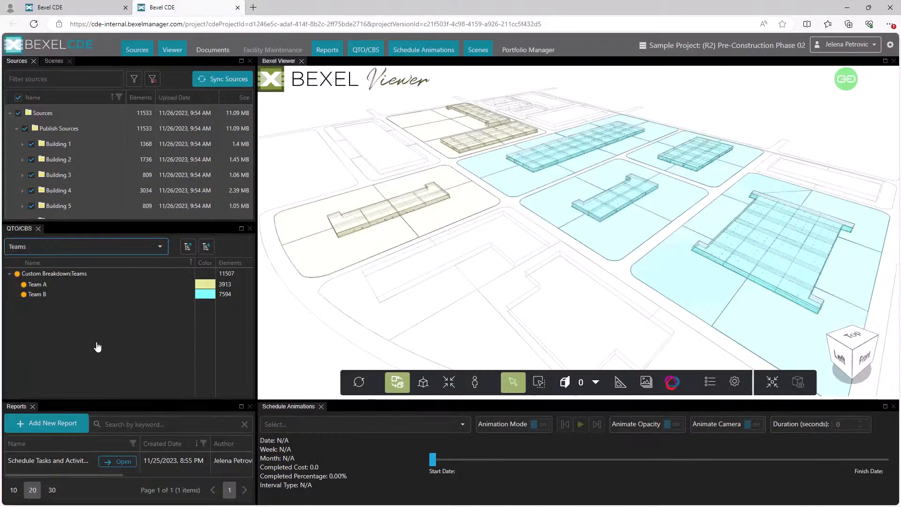
pyautogui.click(160, 246)
pyautogui.click(49, 363)
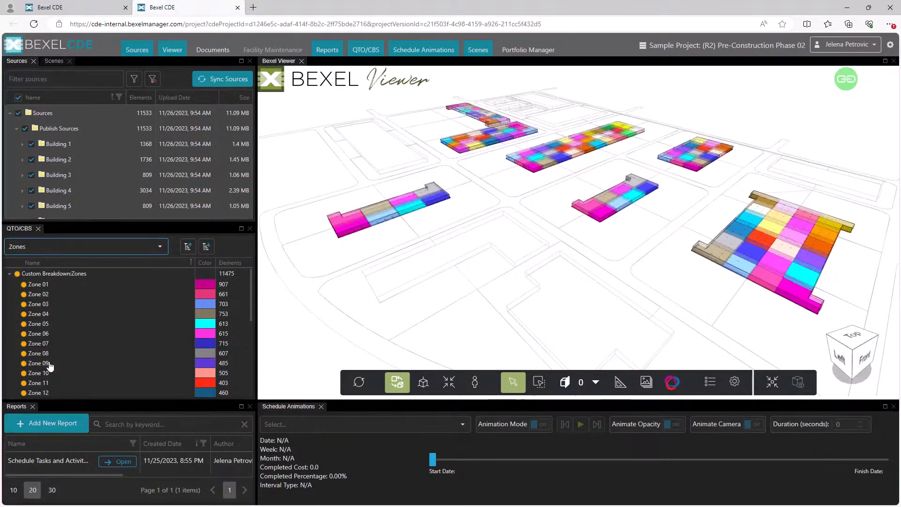
pyautogui.click(159, 248)
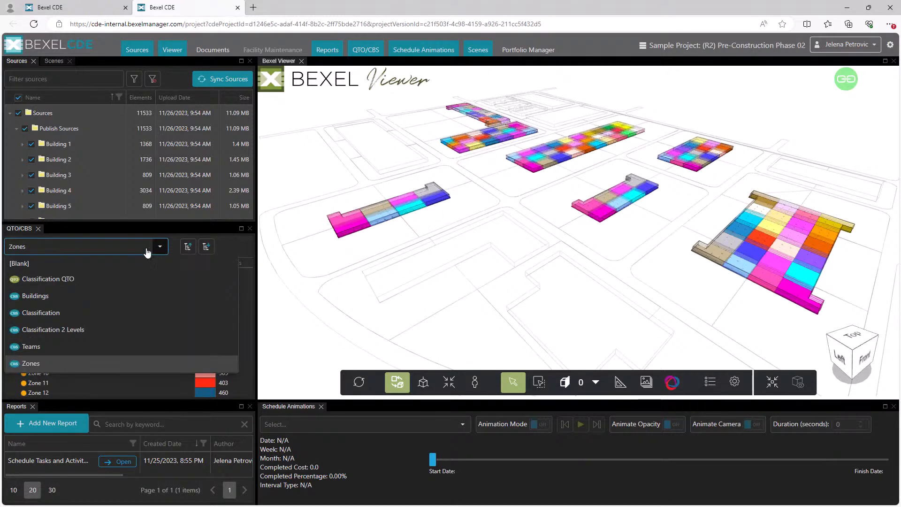
pyautogui.click(88, 297)
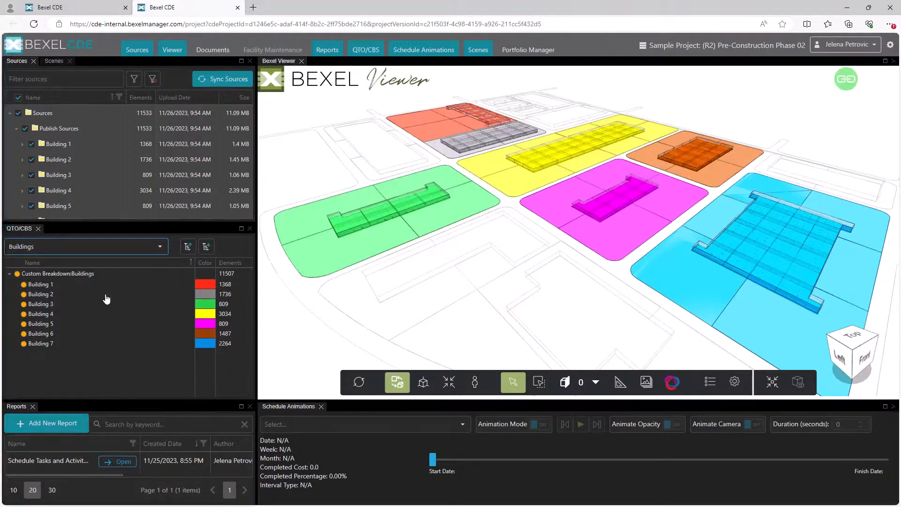
# Load the Classification QTO and turn on the visibility of EF and Skylights, Roofing and Scrim Foil
pyautogui.click(160, 246)
pyautogui.click(127, 279)
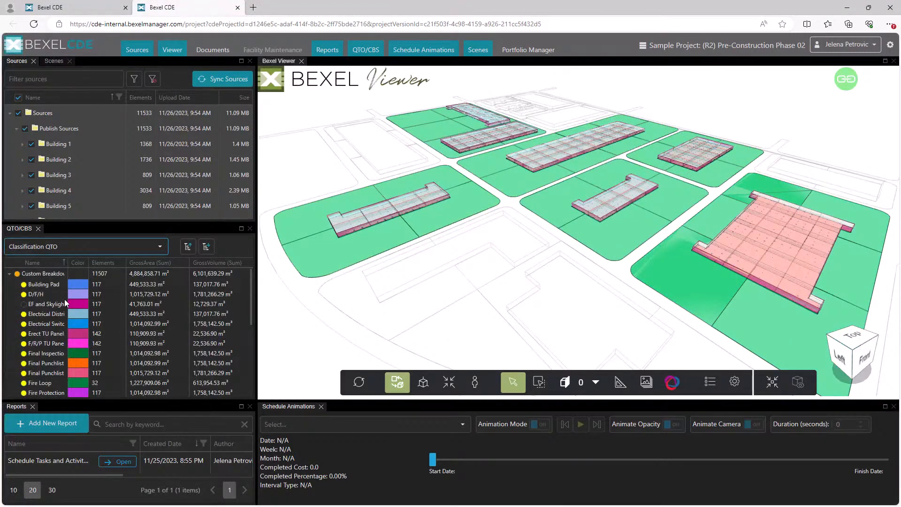
pyautogui.click(24, 304)
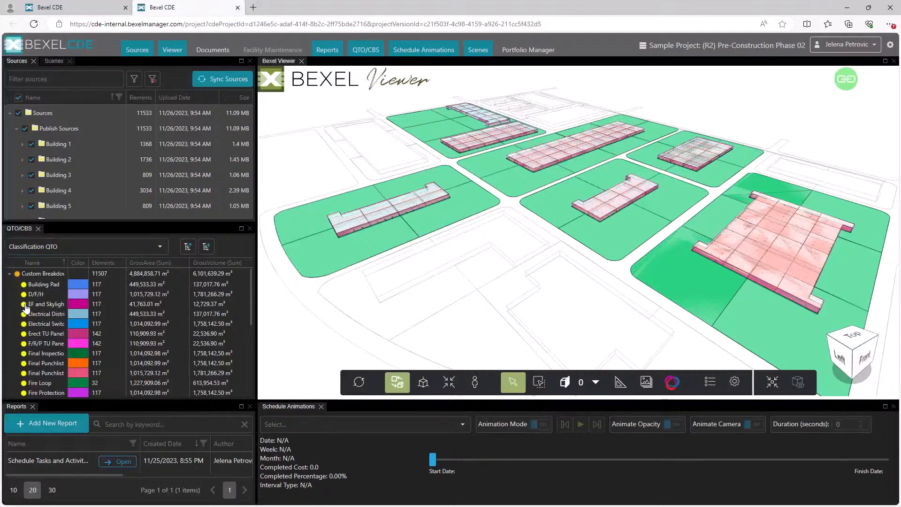
pyautogui.scroll(-5, 26, 307)
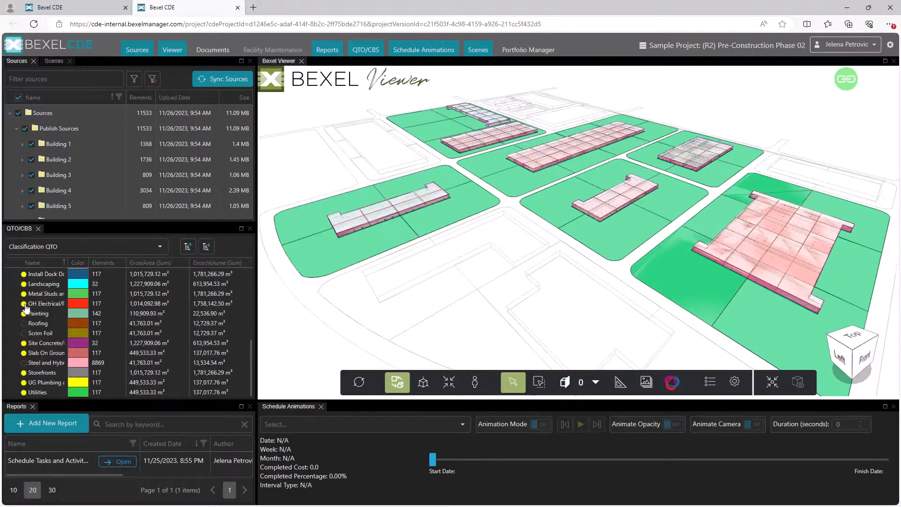
pyautogui.click(24, 323)
pyautogui.click(24, 333)
pyautogui.scroll(1, 39, 366)
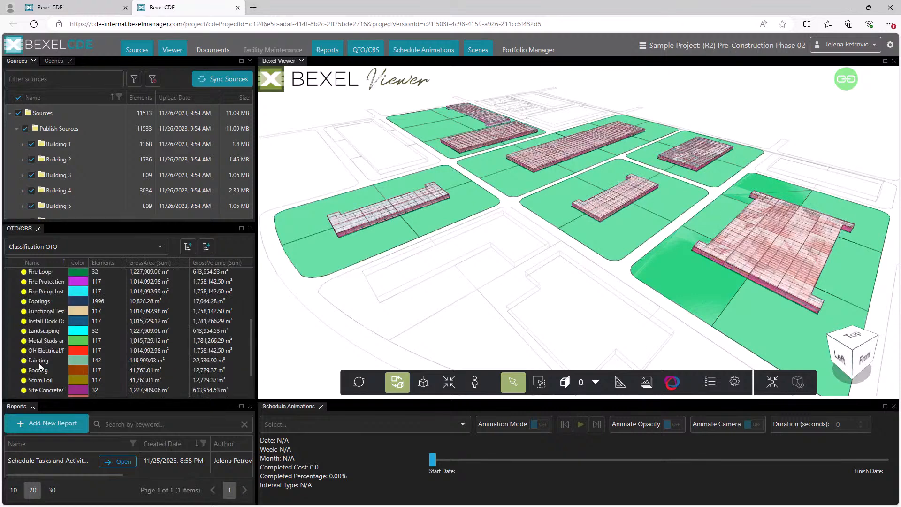
pyautogui.scroll(2, 38, 362)
# Switch to the Buildings breakdown and inspect the properties of the end wall of the magenta Building 5
pyautogui.click(95, 249)
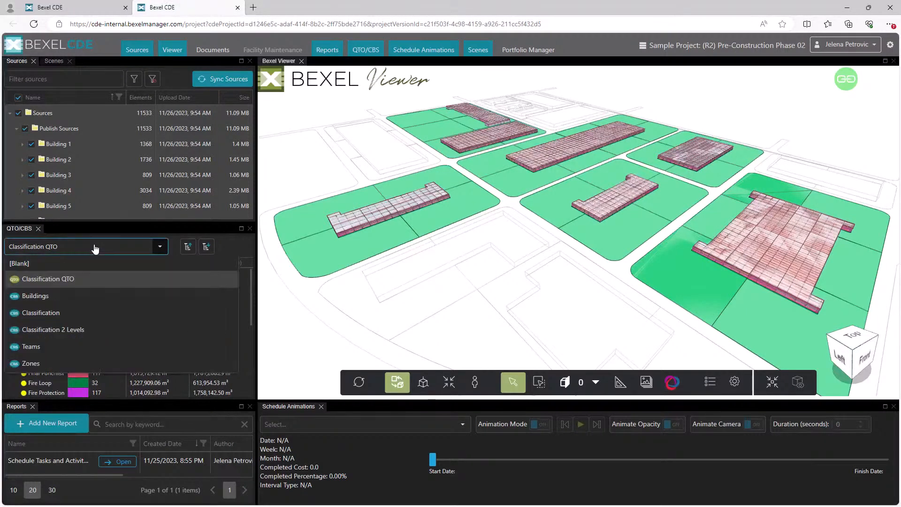
pyautogui.click(69, 296)
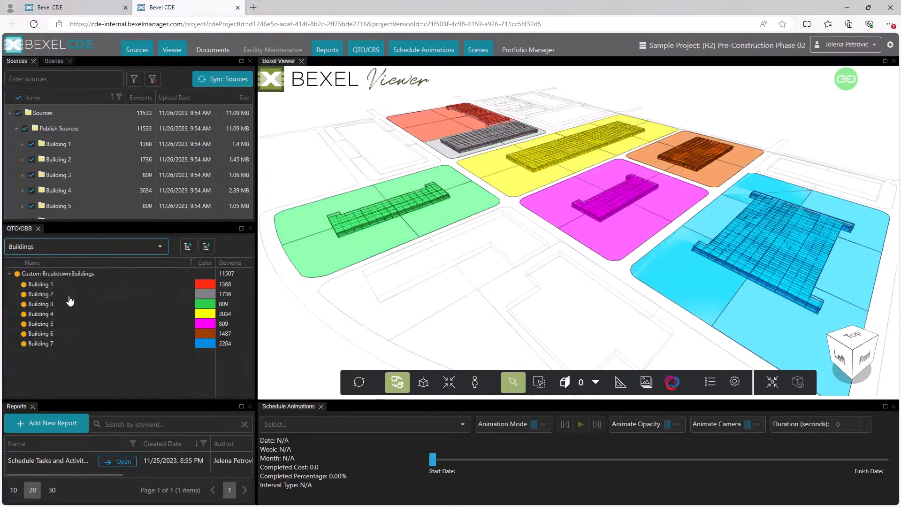
pyautogui.scroll(3, 586, 226)
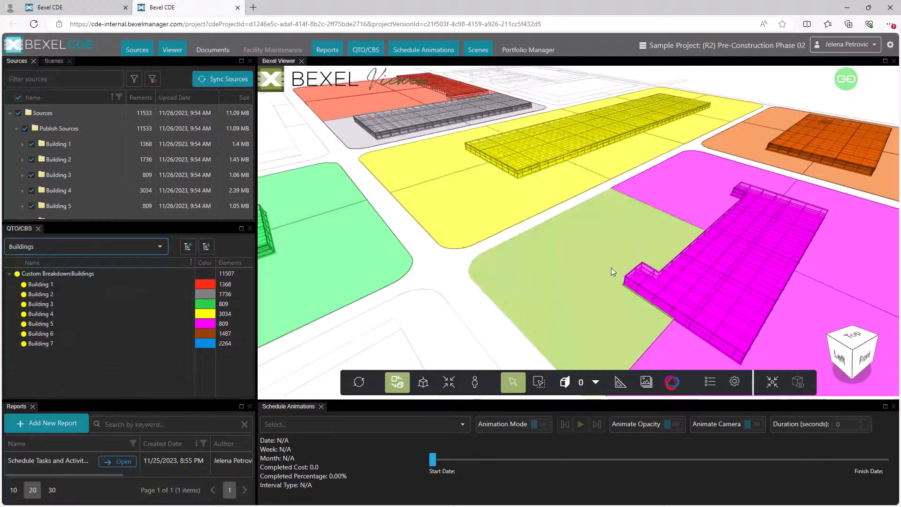
pyautogui.rightClick(643, 298)
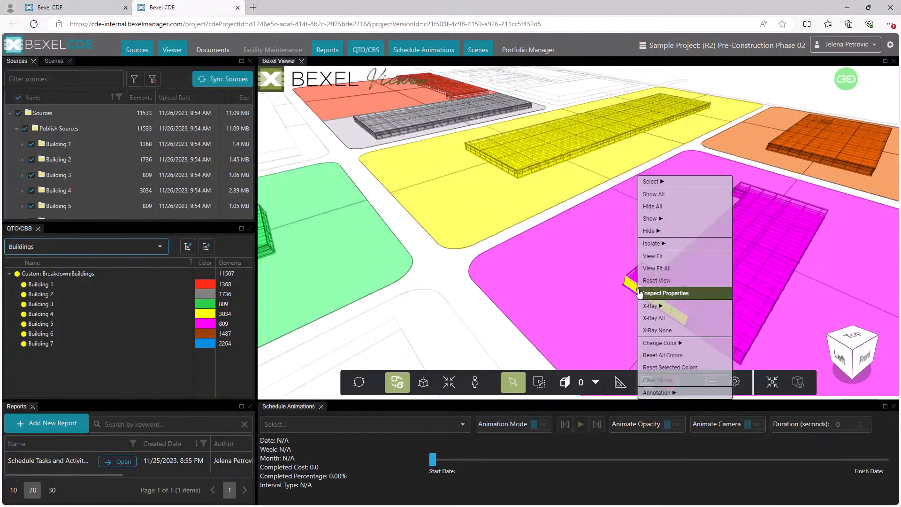
pyautogui.click(641, 294)
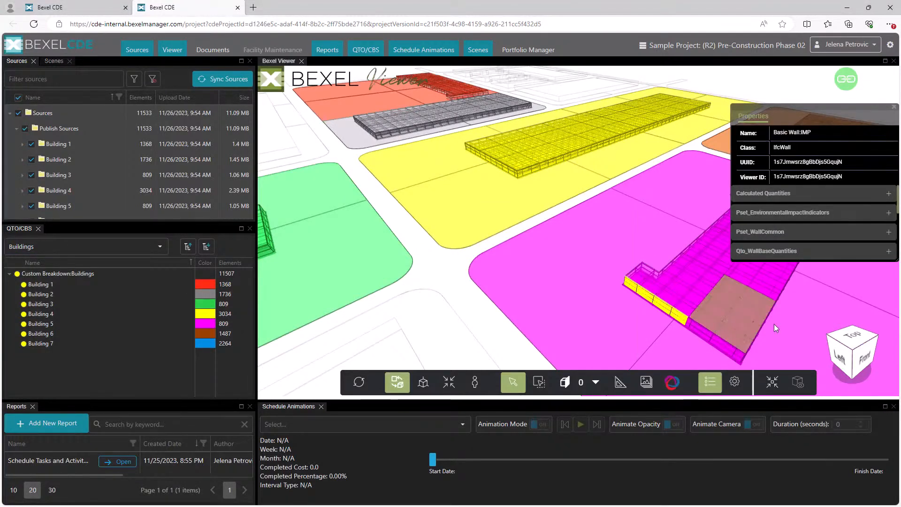
# Examine the wall's Calculated Quantities, Pset_EnvironmentalImpactIndicators, Pset_WallCommon and Qto_WallBaseQuantities property groups
pyautogui.moveTo(818, 107); pyautogui.dragTo(771, 78)
pyautogui.click(840, 166)
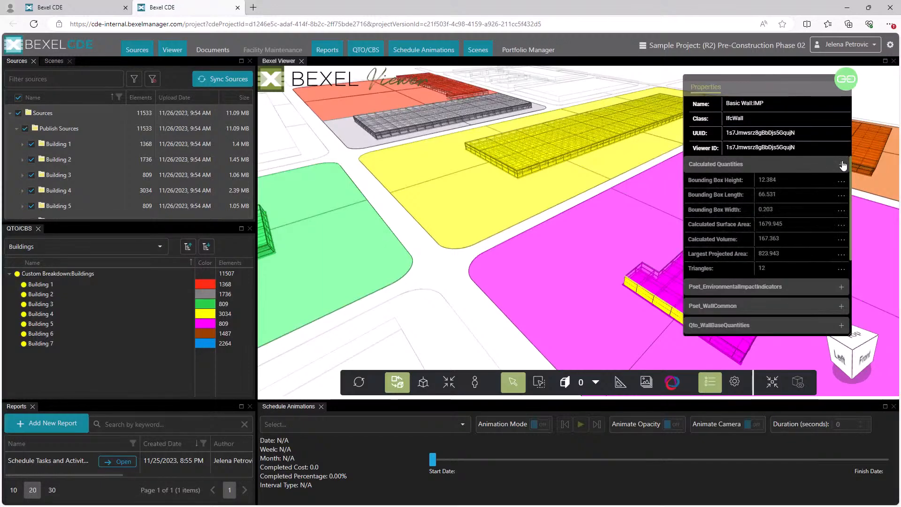
pyautogui.scroll(-1, 828, 186)
pyautogui.scroll(1, 828, 186)
pyautogui.click(841, 166)
pyautogui.click(841, 183)
pyautogui.click(841, 218)
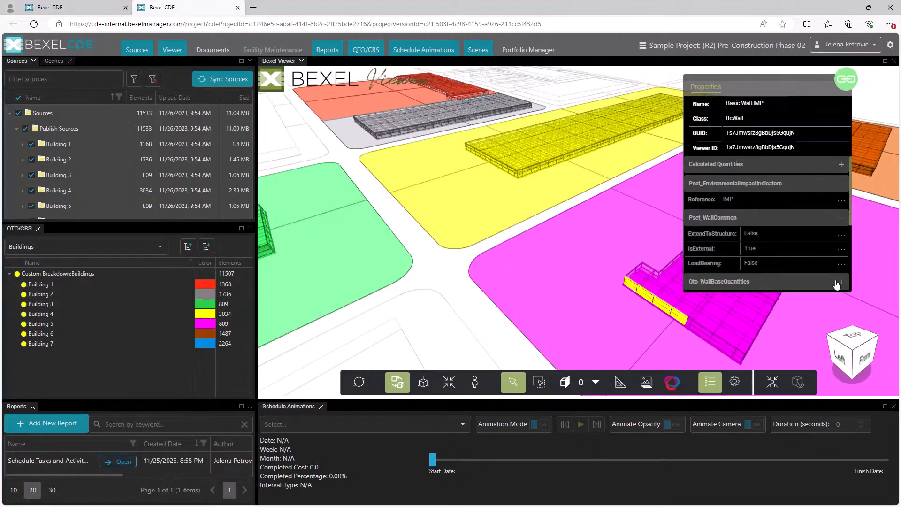
pyautogui.click(840, 281)
pyautogui.moveTo(791, 80); pyautogui.dragTo(797, 82)
pyautogui.click(846, 185)
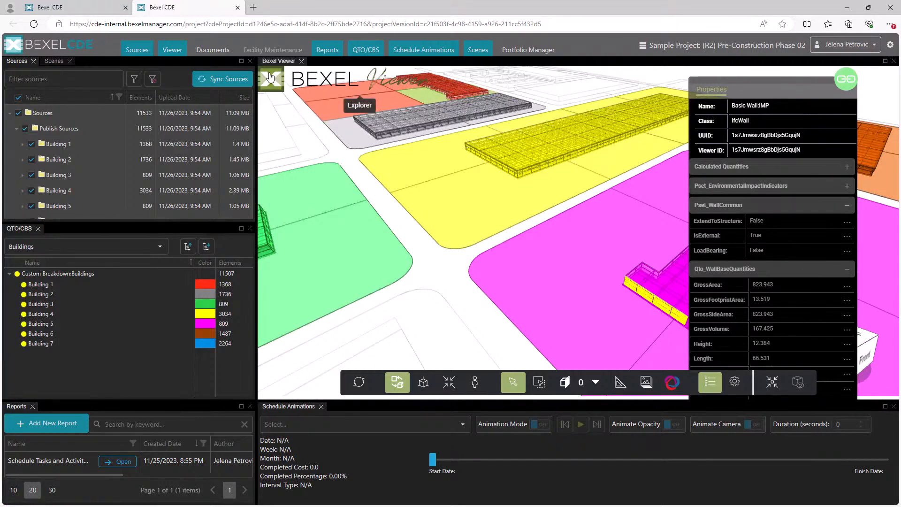
# Browse the Classification, Core and Shell, Zones and Teams selection sets in the viewer's Explorer, and select the Team A elements
pyautogui.click(291, 93)
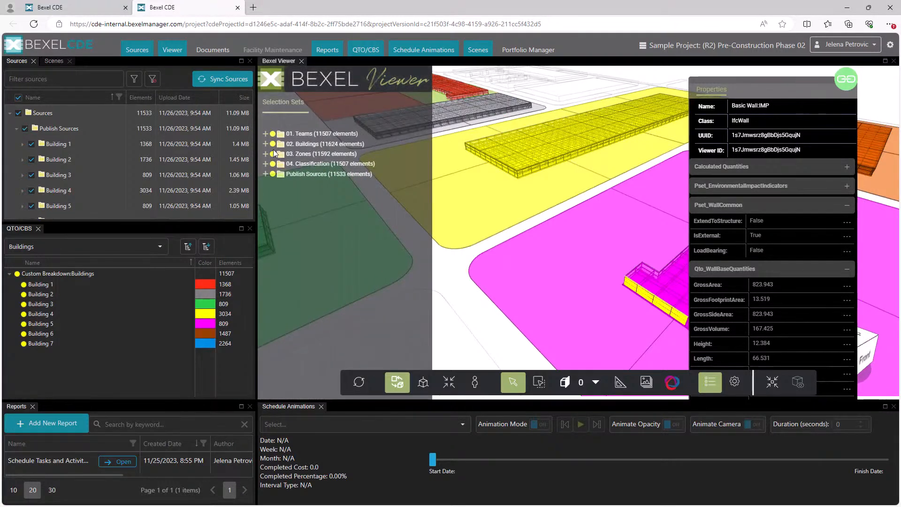
pyautogui.click(267, 163)
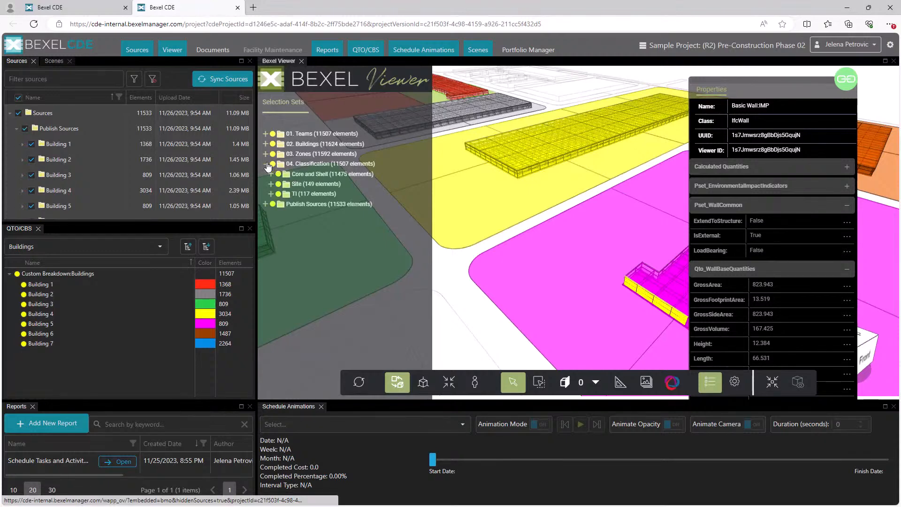
pyautogui.click(271, 175)
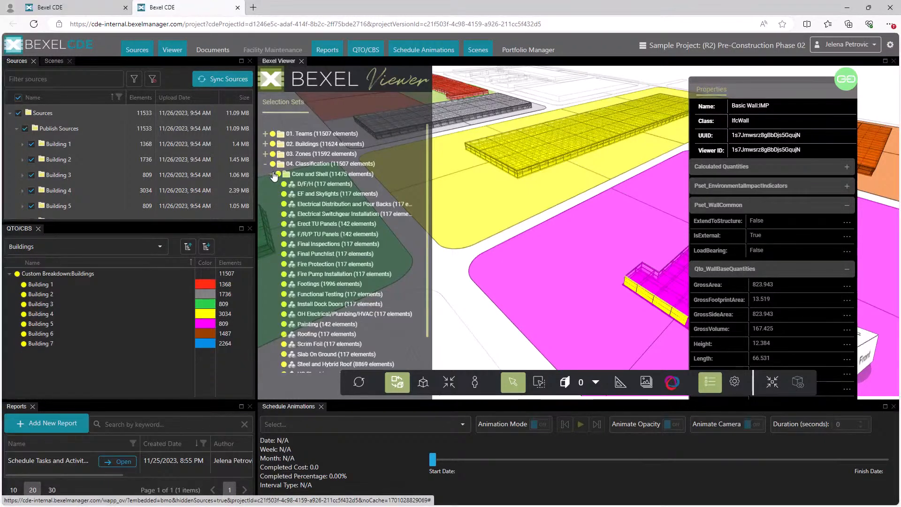
pyautogui.click(265, 154)
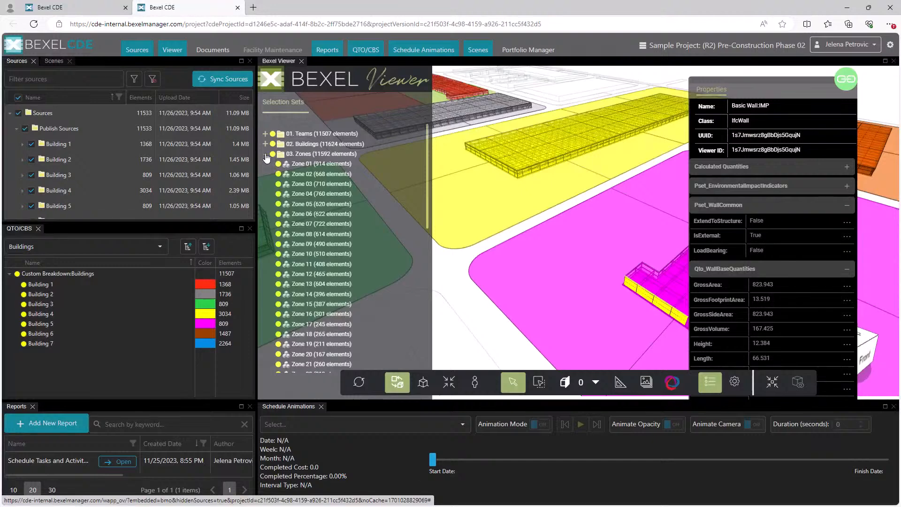
pyautogui.click(265, 134)
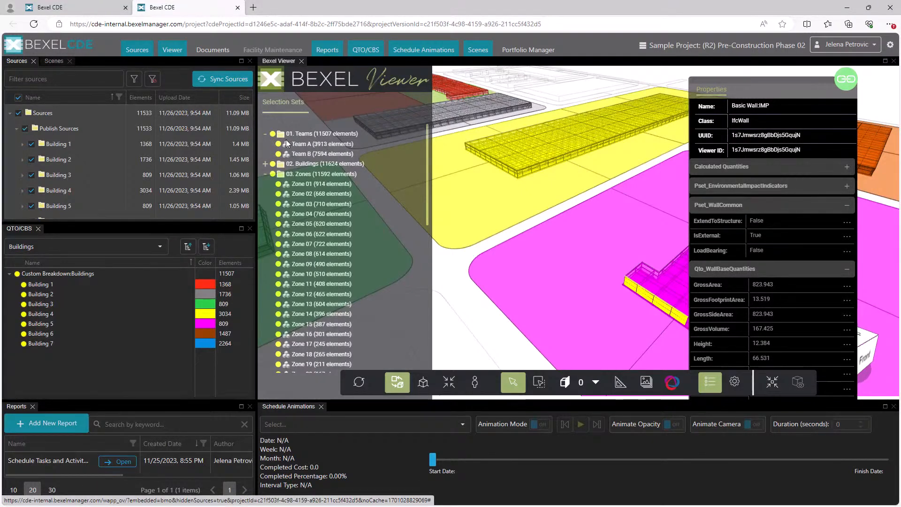
pyautogui.click(303, 148)
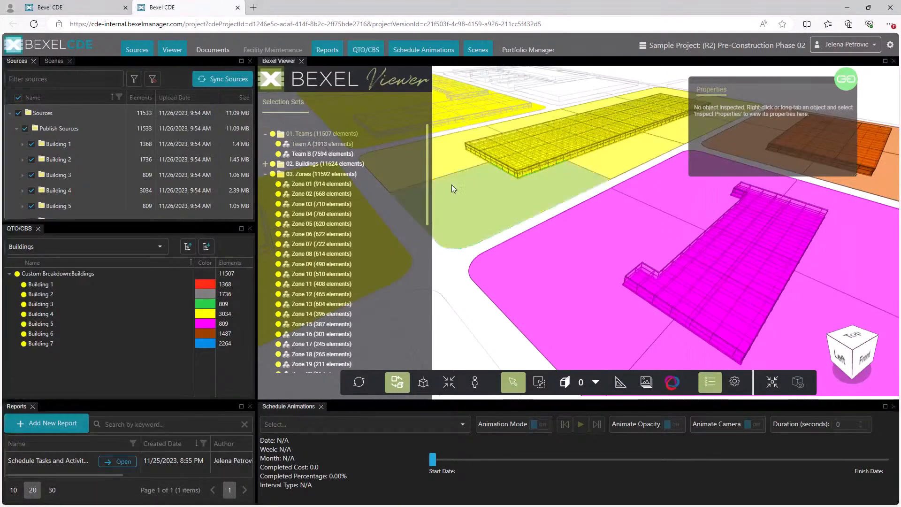
pyautogui.scroll(-4, 451, 185)
pyautogui.scroll(-3, 486, 195)
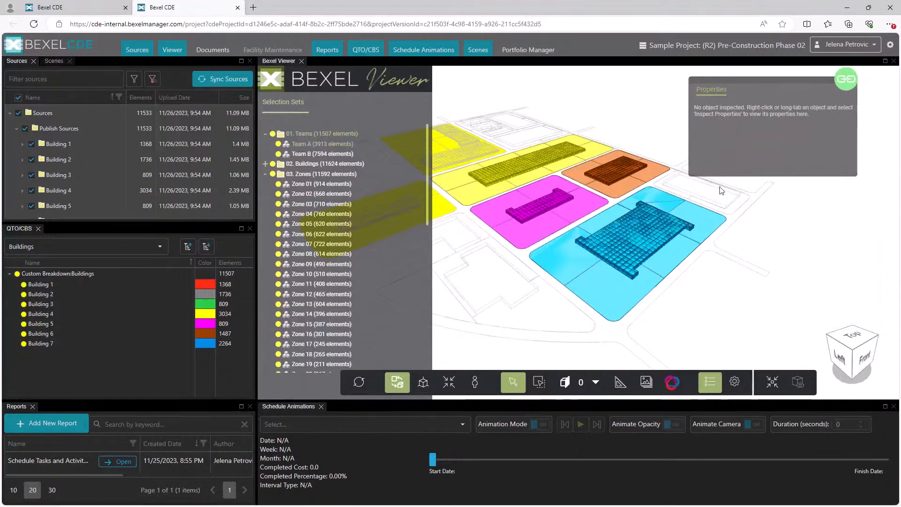
# Close the empty properties pane, collapse the Zones sets, and highlight and deselect the Core and Shell elements
pyautogui.moveTo(811, 83); pyautogui.dragTo(773, 78)
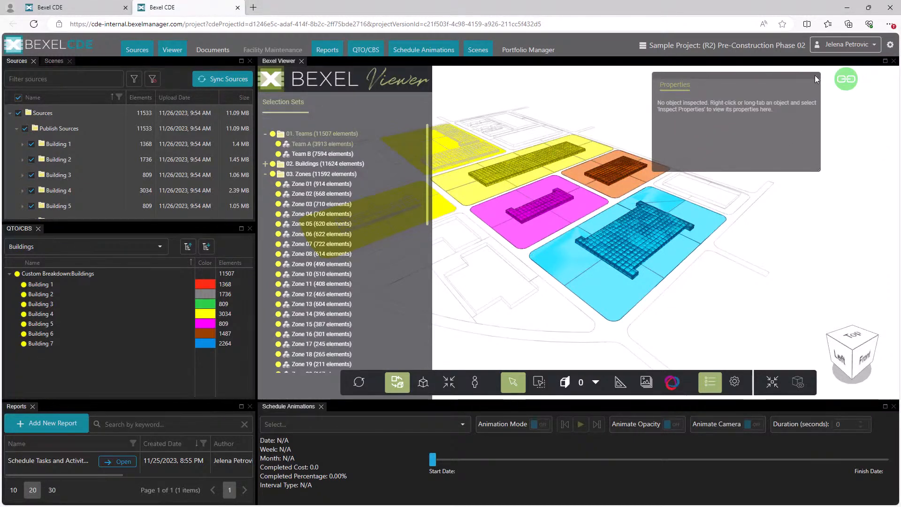
pyautogui.click(815, 75)
pyautogui.moveTo(691, 140); pyautogui.dragTo(774, 146, button='middle')
pyautogui.click(265, 174)
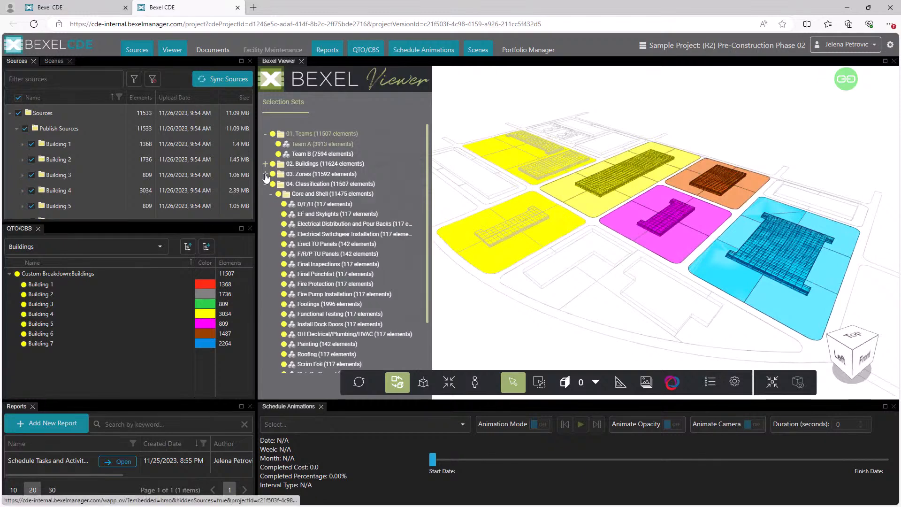
pyautogui.click(305, 194)
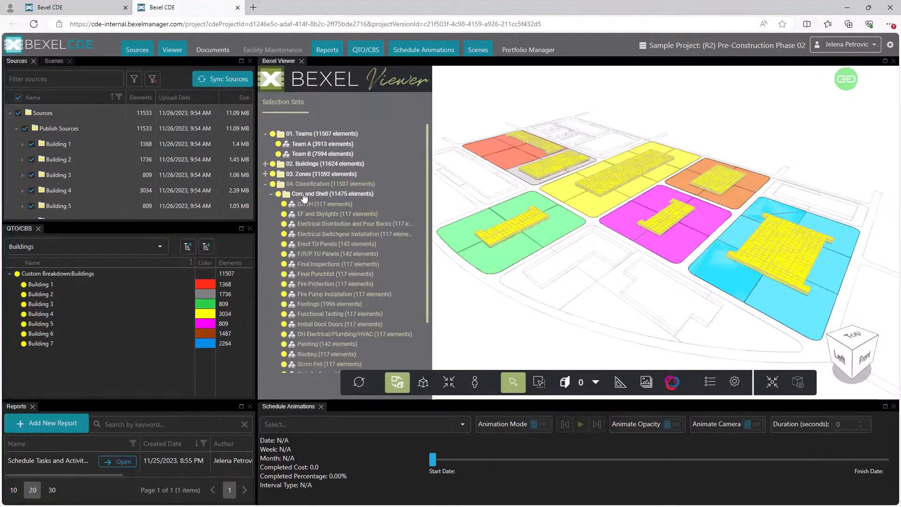
pyautogui.click(317, 245)
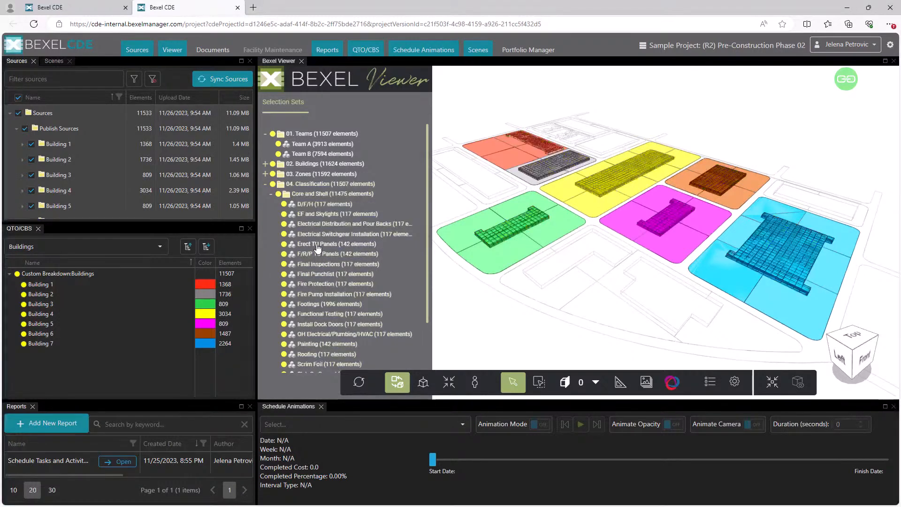
pyautogui.click(675, 381)
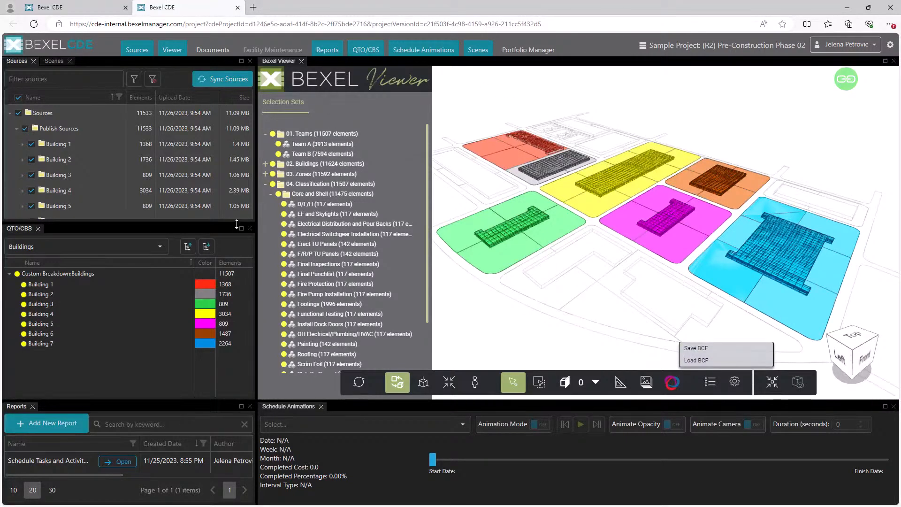
pyautogui.click(483, 334)
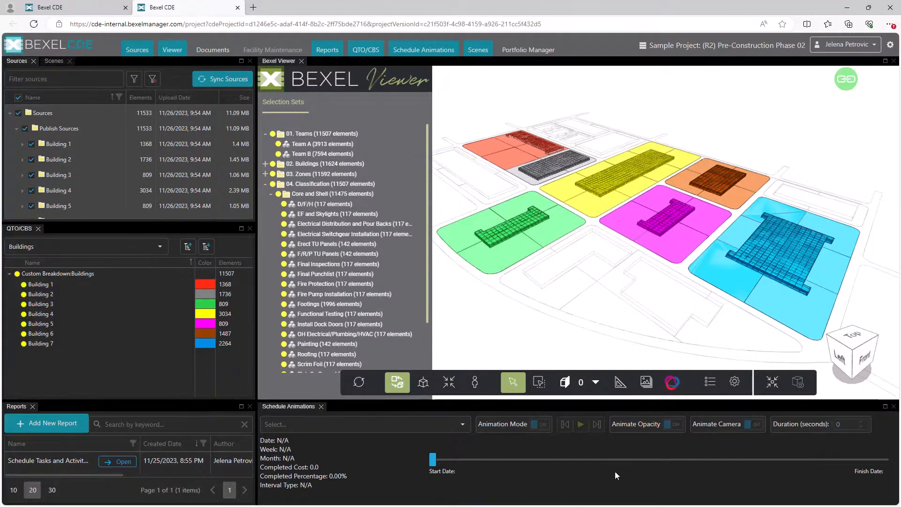
# Load the Sample Model-Schedule-4 Levels - Edited1 schedule animation and turn on Animation Mode
pyautogui.click(457, 430)
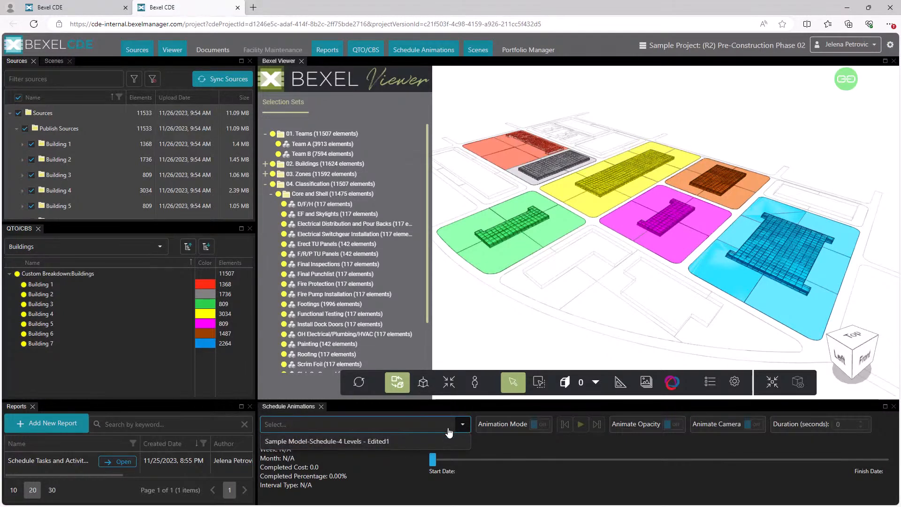
pyautogui.click(444, 441)
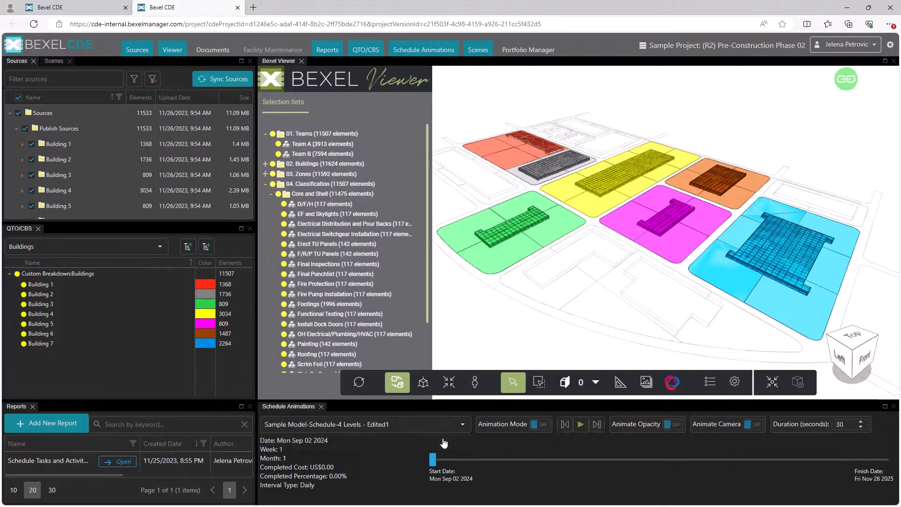
pyautogui.click(543, 426)
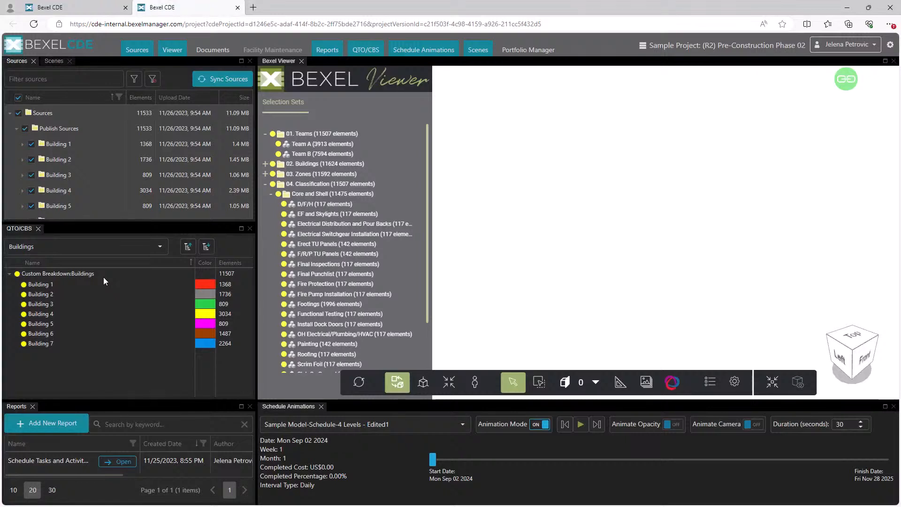
# Play the schedule animation, pause it to turn on Animate Opacity, and play it again while orbiting the model before stopping
pyautogui.click(581, 424)
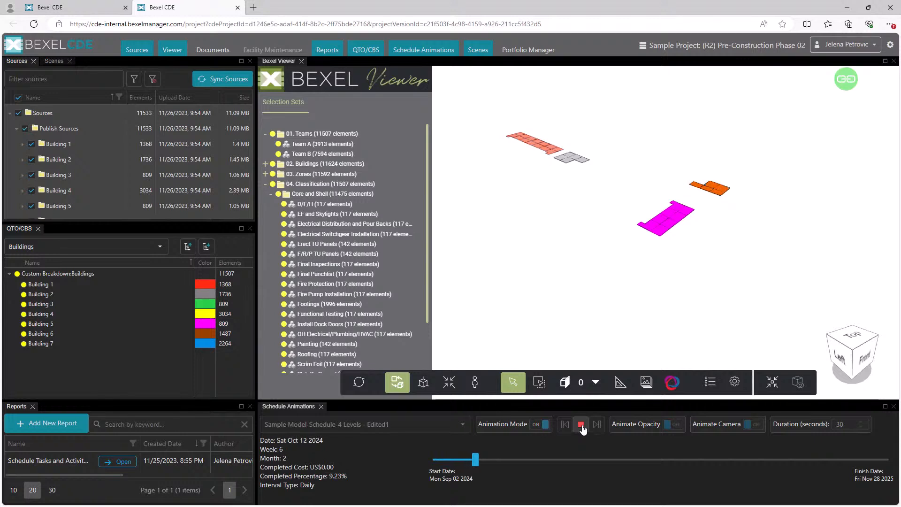
pyautogui.click(581, 424)
pyautogui.click(675, 425)
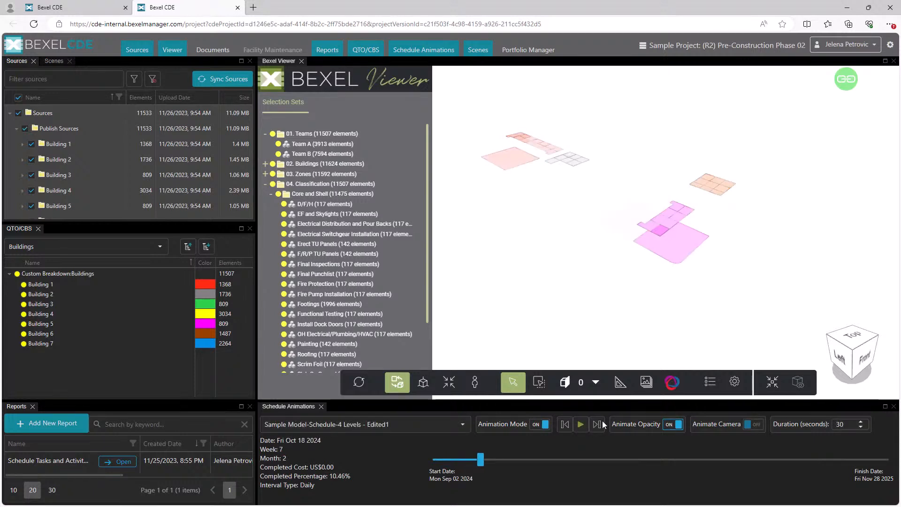
pyautogui.click(580, 425)
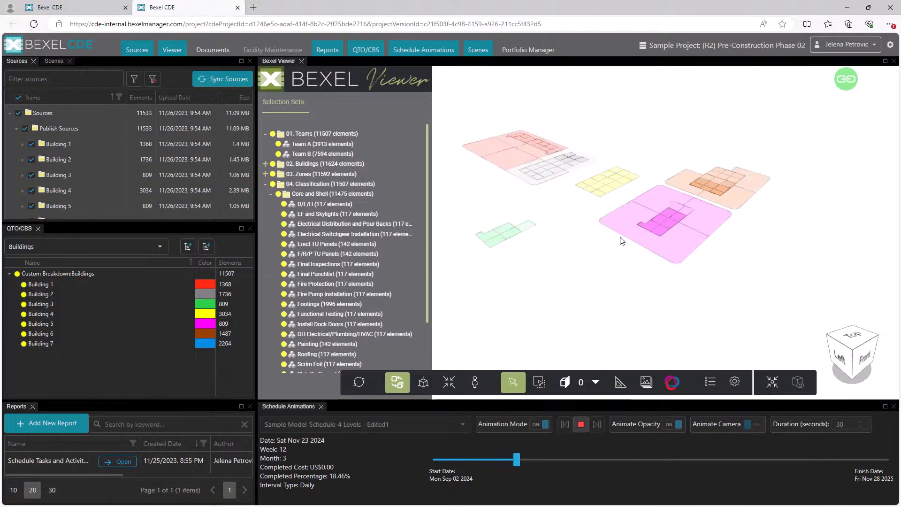
pyautogui.moveTo(617, 231)
pyautogui.mouseDown(button='middle')
pyautogui.moveTo(624, 257)
pyautogui.moveTo(627, 246)
pyautogui.mouseUp(button='middle')
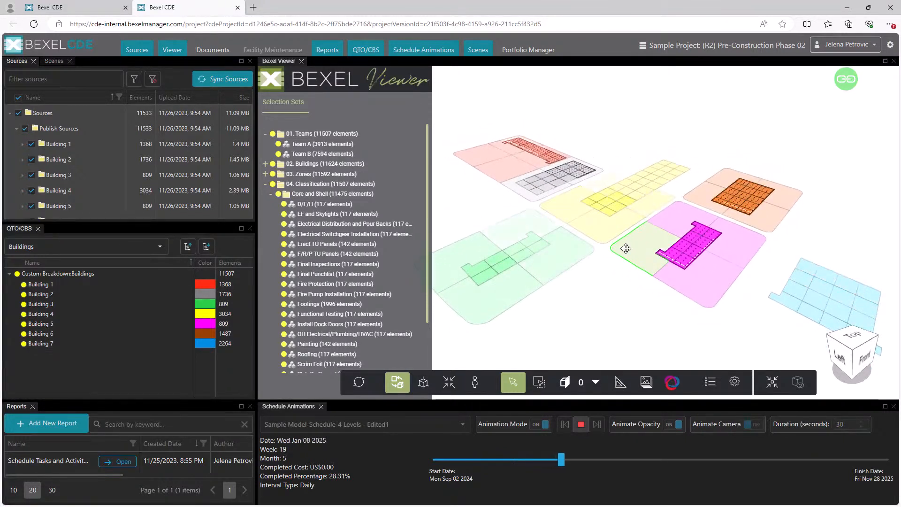
pyautogui.click(583, 428)
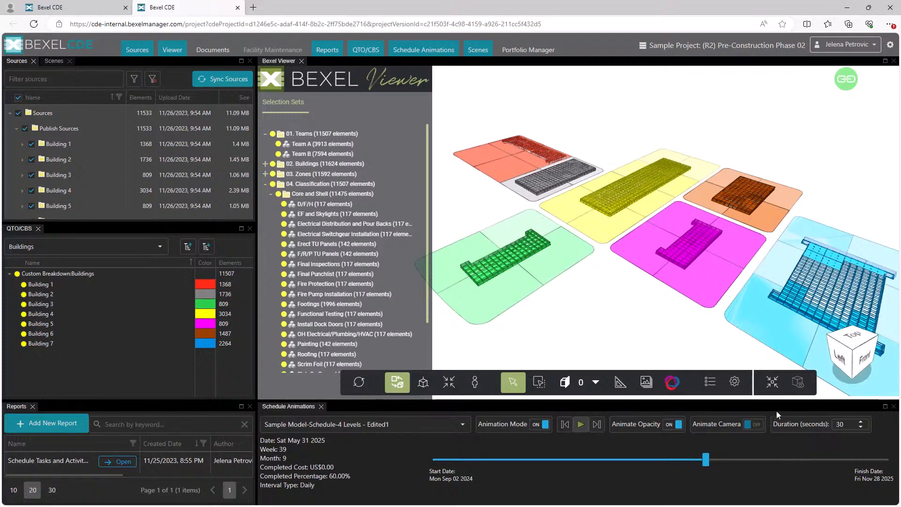
# Turn on Animate Camera, rewind the animation to early October 2024, and replay it until April 2025 with the Explorer hidden
pyautogui.click(757, 425)
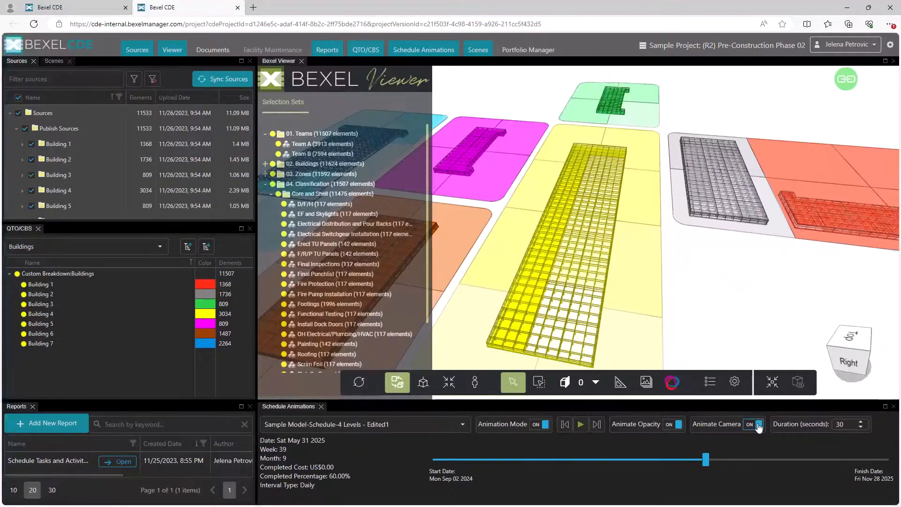
pyautogui.click(532, 462)
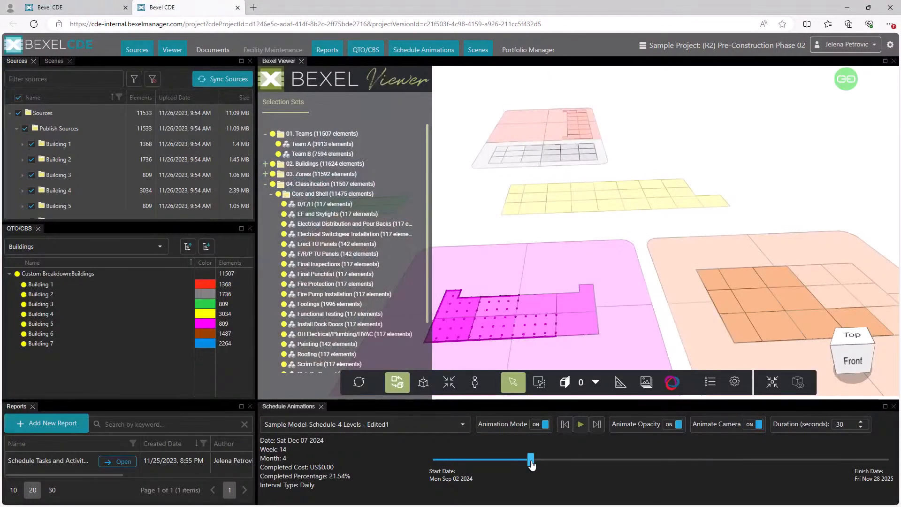
pyautogui.click(470, 460)
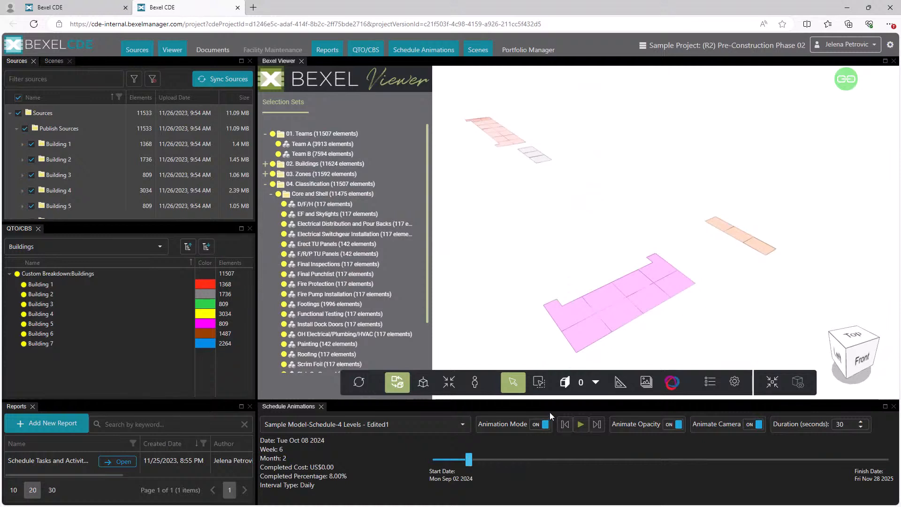
pyautogui.click(582, 424)
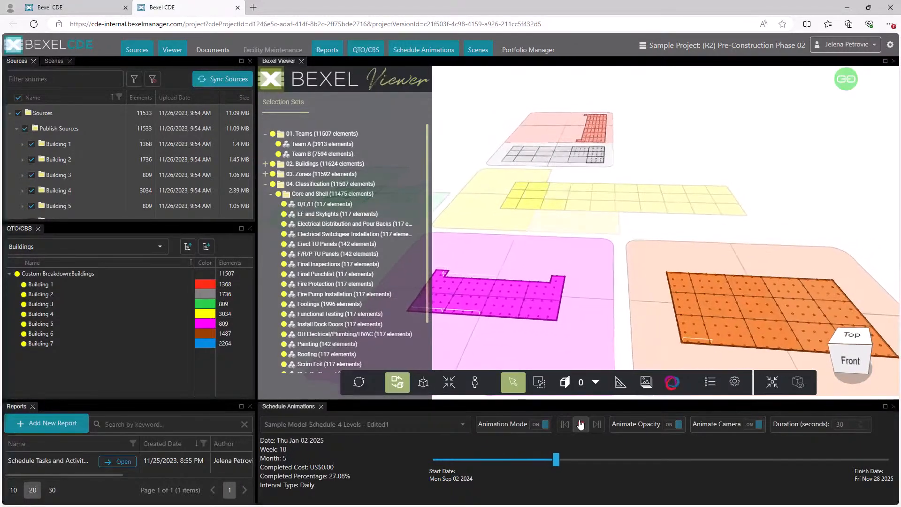
pyautogui.click(274, 78)
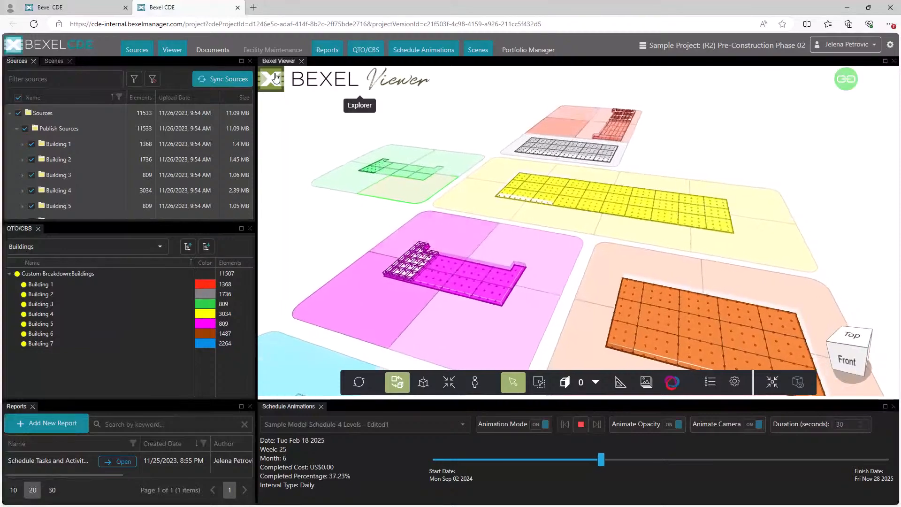
pyautogui.click(581, 424)
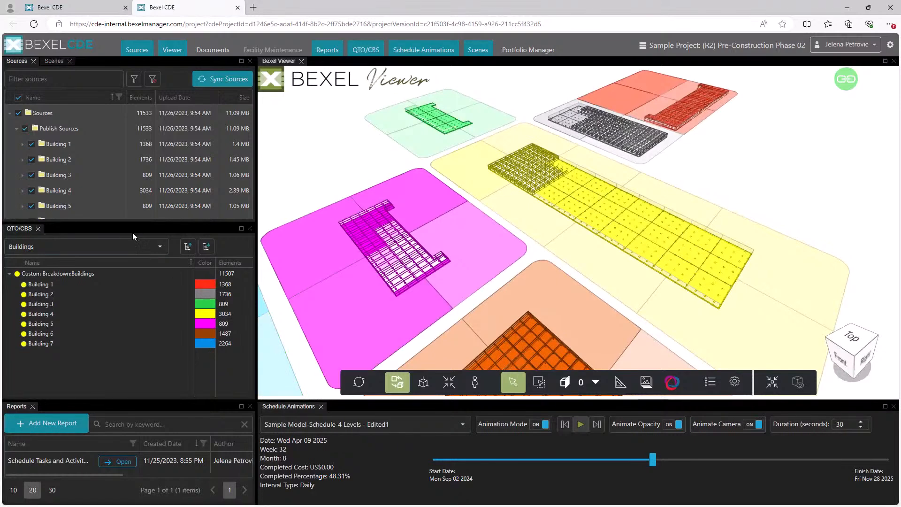
# Switch the color breakdown from Buildings to Zones and play the schedule animation with the zone colors
pyautogui.click(161, 249)
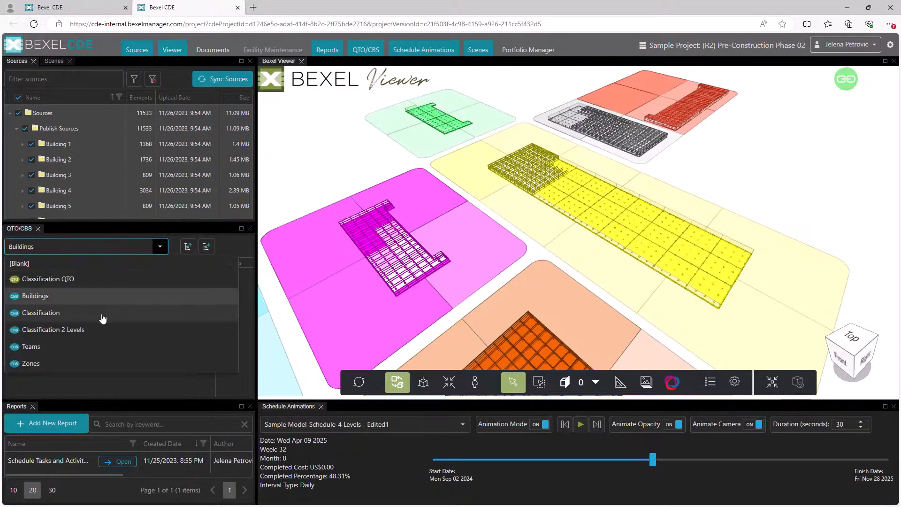
pyautogui.click(80, 363)
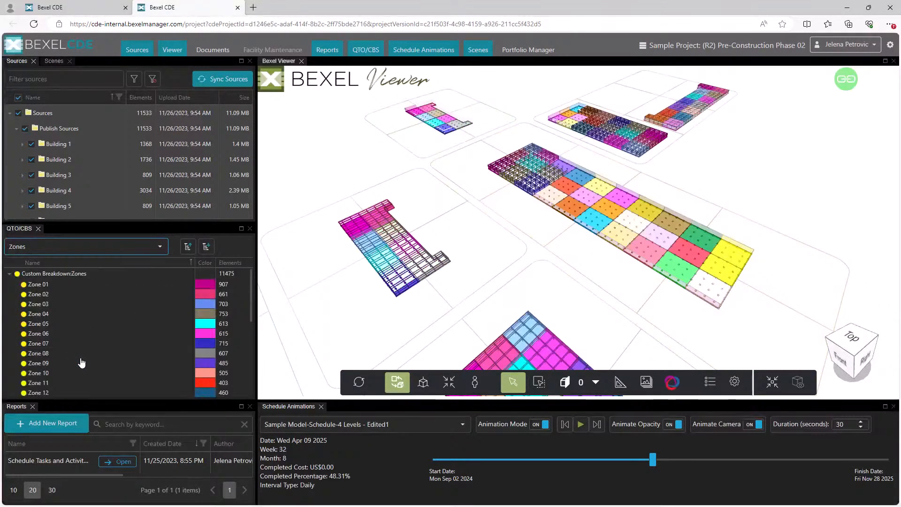
pyautogui.click(580, 425)
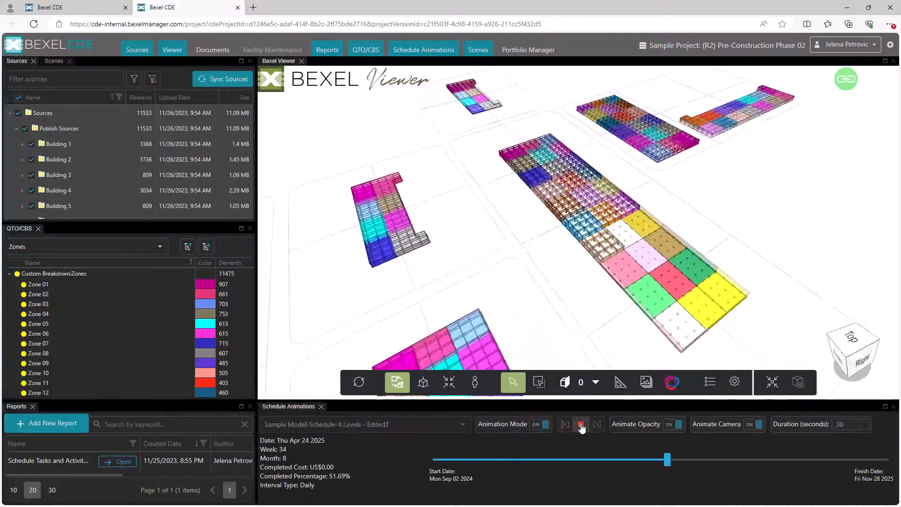
pyautogui.click(581, 425)
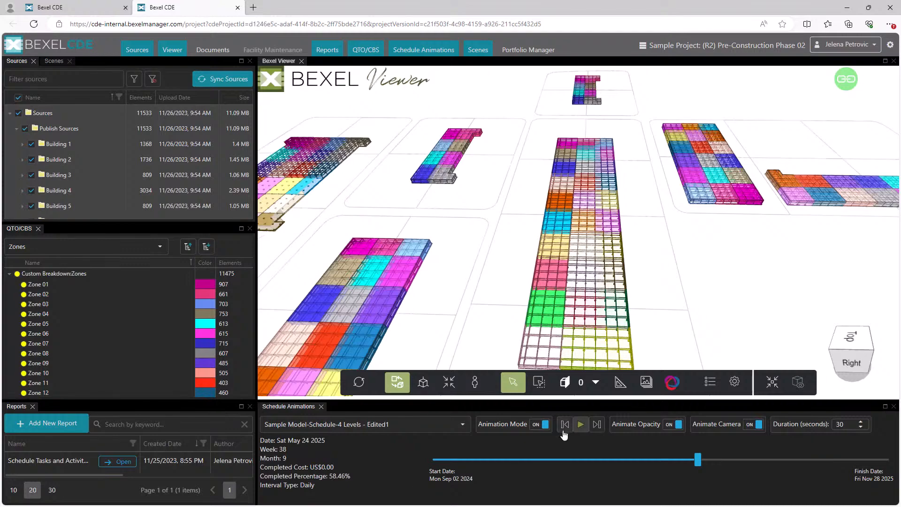
pyautogui.click(581, 425)
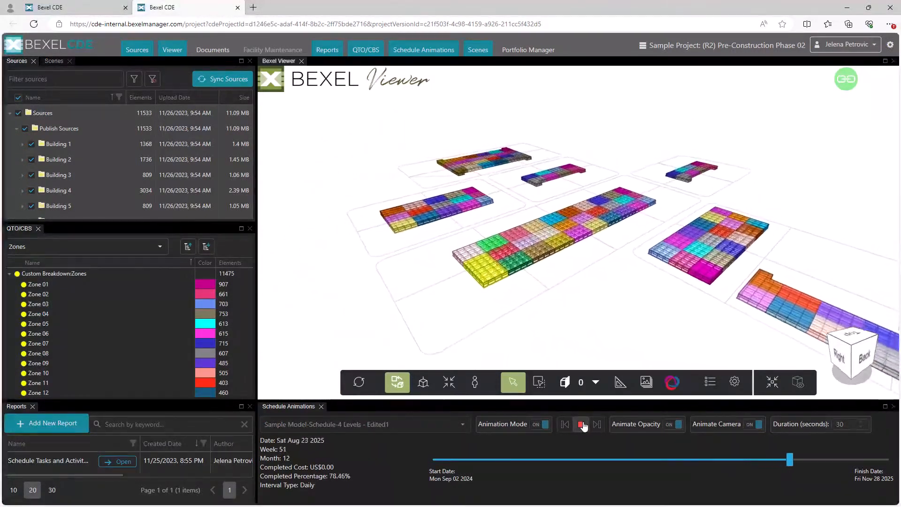
# Stop the playback, set the animation duration to 20 seconds, and replay the schedule from its start
pyautogui.click(582, 425)
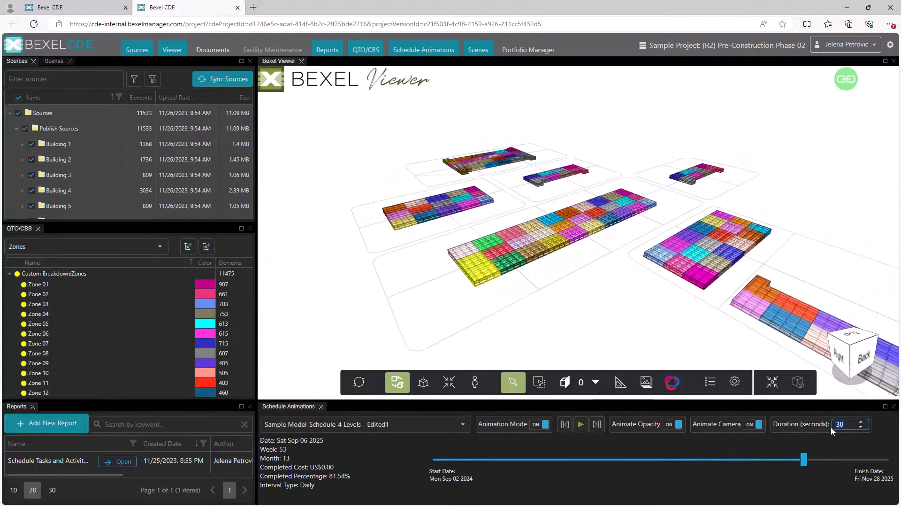
pyautogui.write('20')
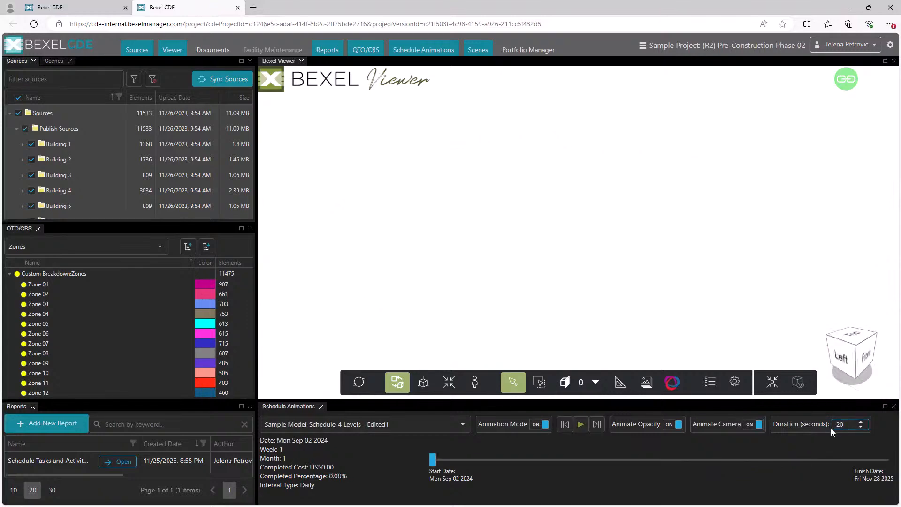
pyautogui.click(582, 425)
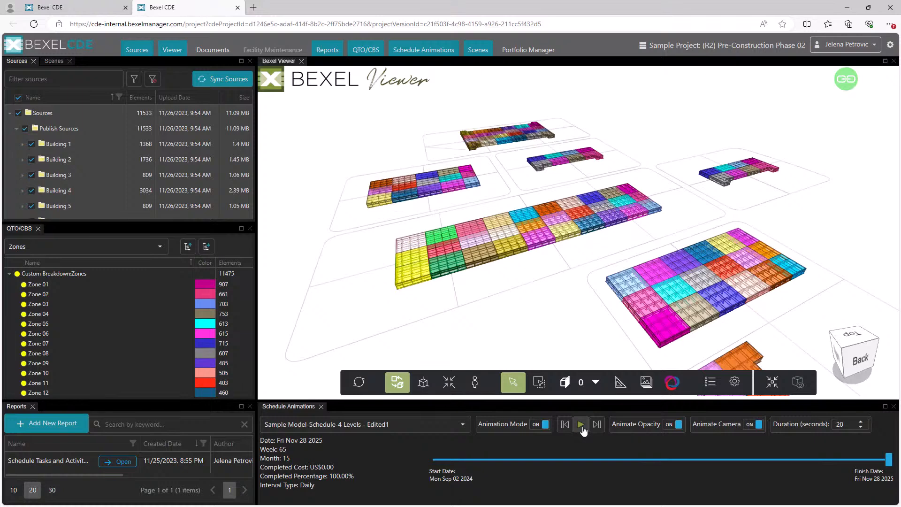
# Open the Schedule Tasks and Activities report, log in to its embedded BEXEL Viewer, reload the page, and enlarge the model view
pyautogui.click(112, 462)
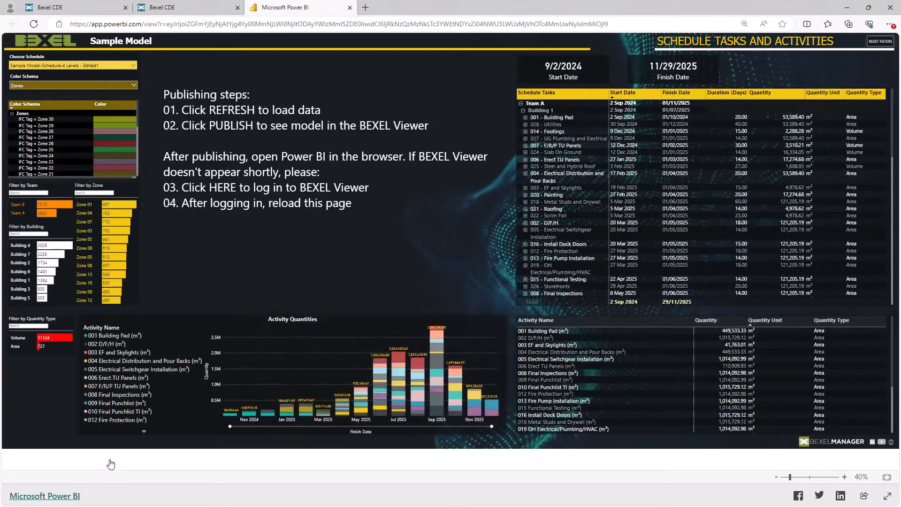
pyautogui.click(315, 213)
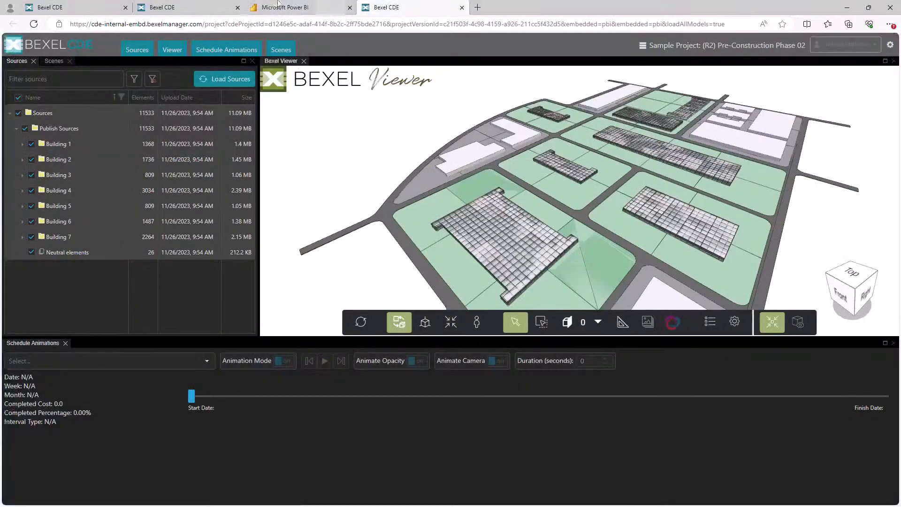
pyautogui.click(278, 5)
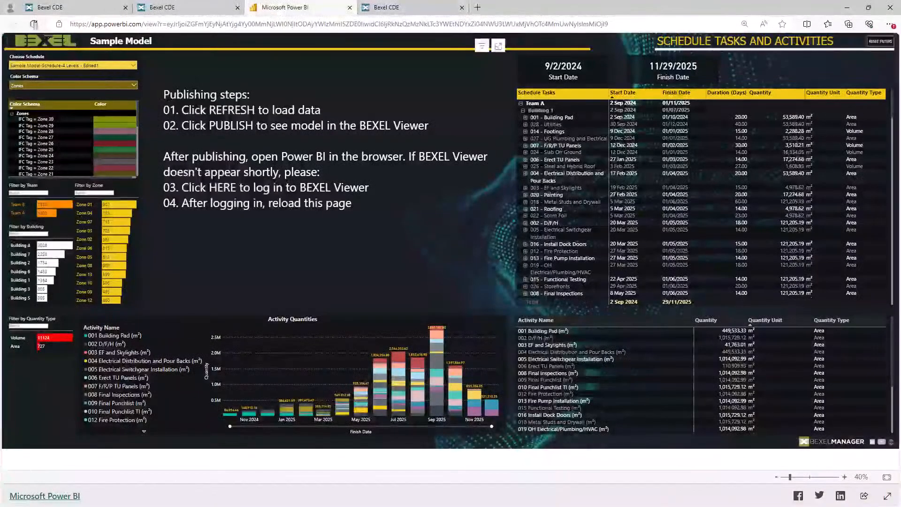
pyautogui.click(34, 25)
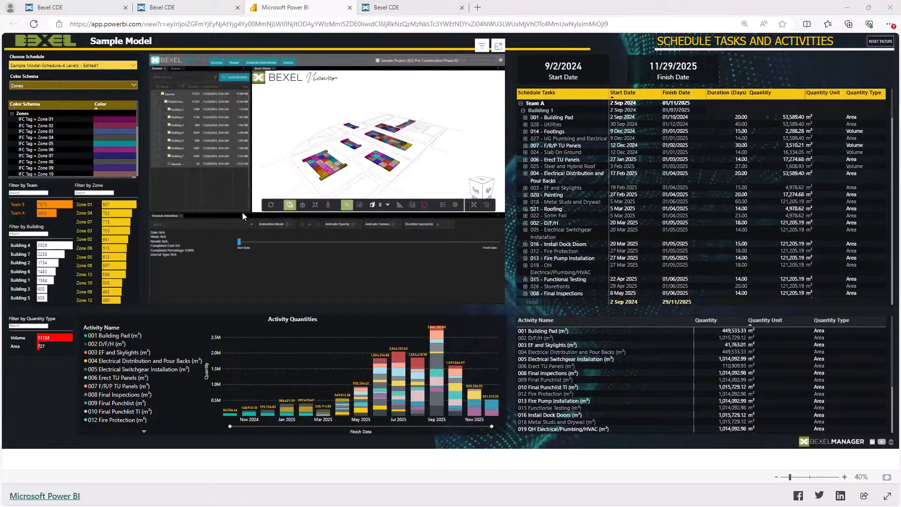
pyautogui.moveTo(238, 257); pyautogui.dragTo(238, 255)
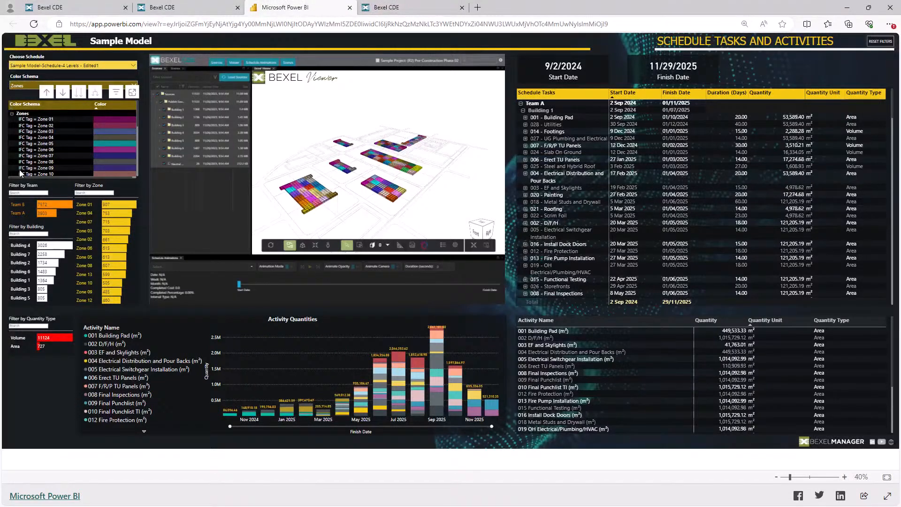
# Filter the report by Team B and by the Volume quantity type, clearing each filter after viewing it
pyautogui.click(19, 205)
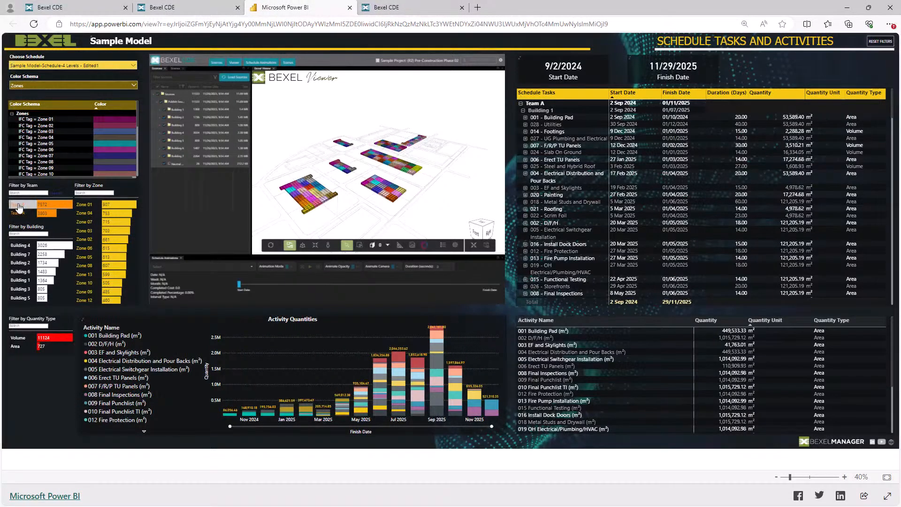
pyautogui.click(18, 205)
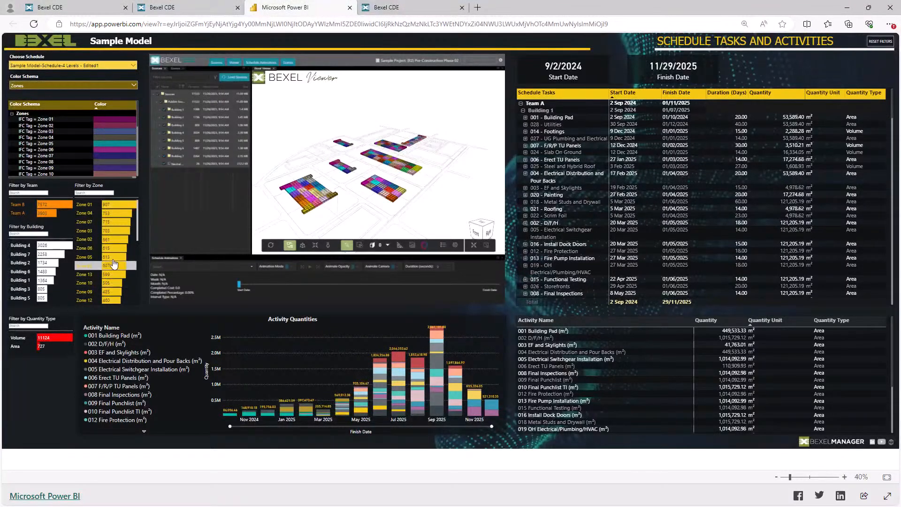
pyautogui.click(17, 338)
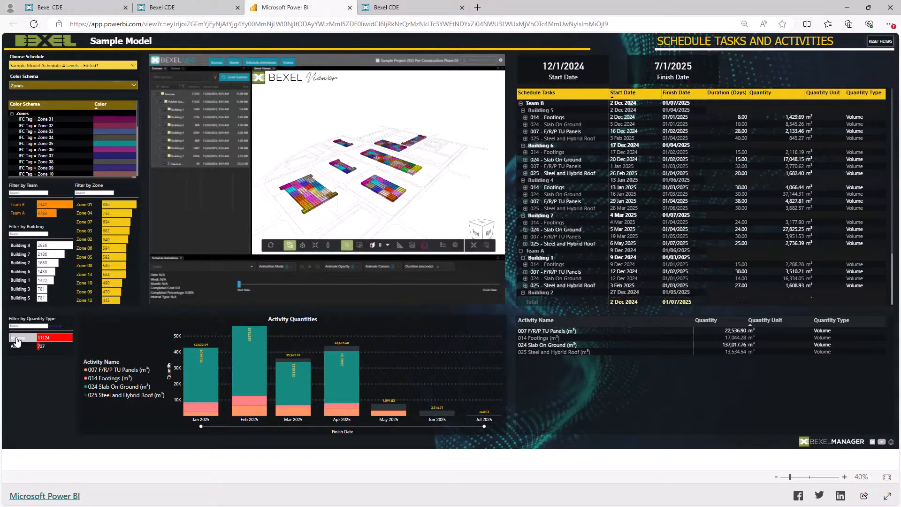
pyautogui.click(16, 339)
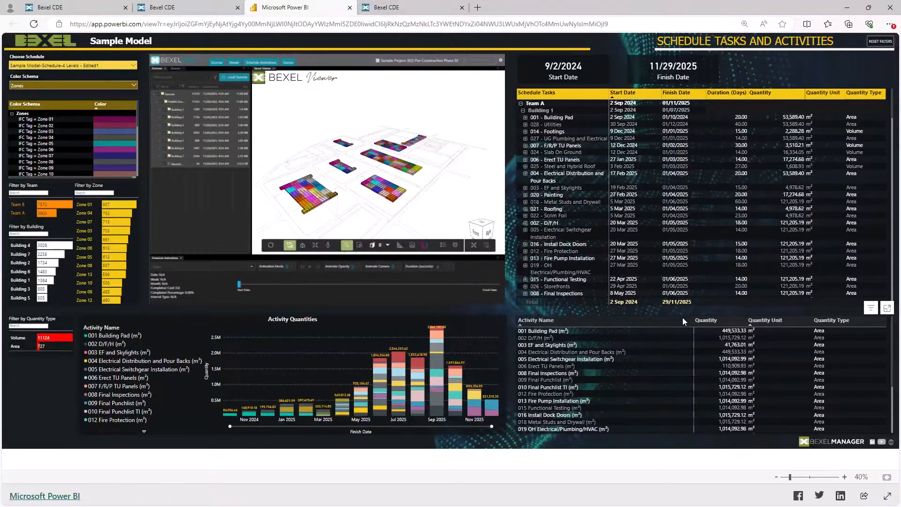
# Change the report's color schema to Buildings and filter it to Building 7
pyautogui.click(107, 83)
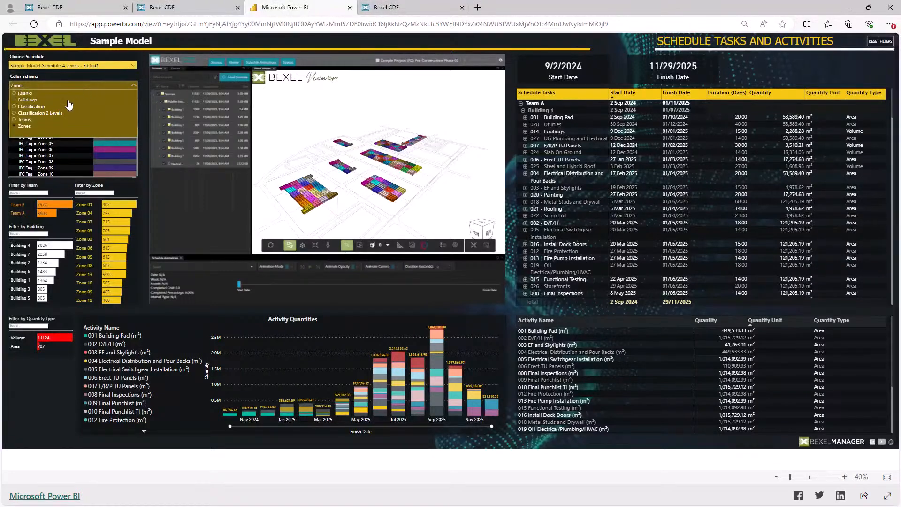
pyautogui.click(29, 99)
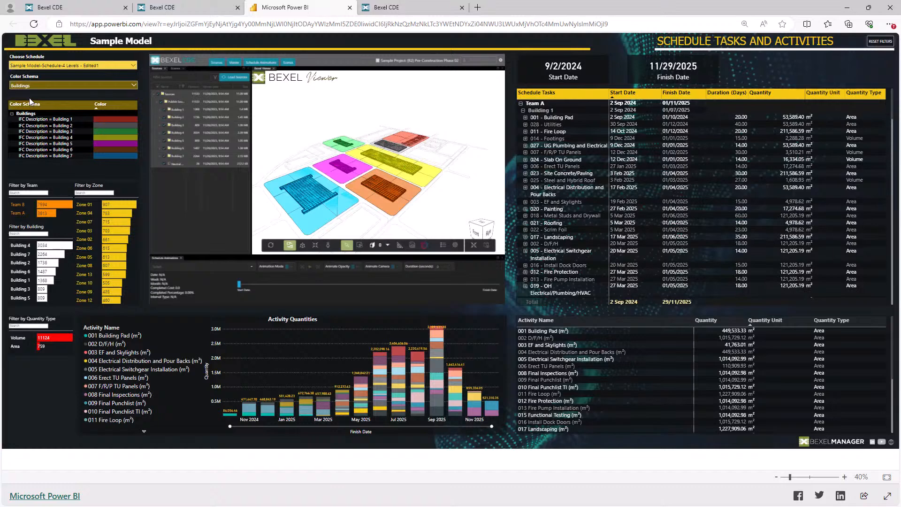
pyautogui.click(29, 256)
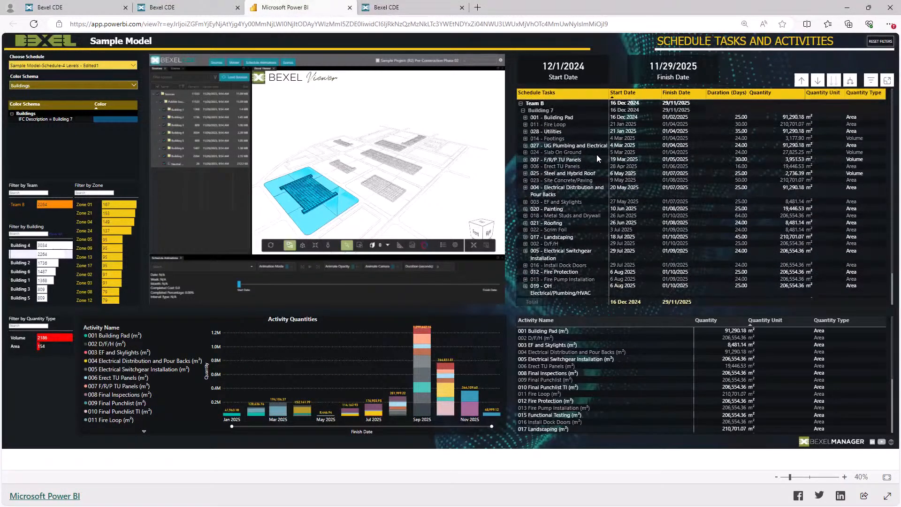
# Narrow the Building 7 filter to Zones 01, 04 and 09, and inspect their schedule tasks and highlighted model elements
pyautogui.click(81, 209)
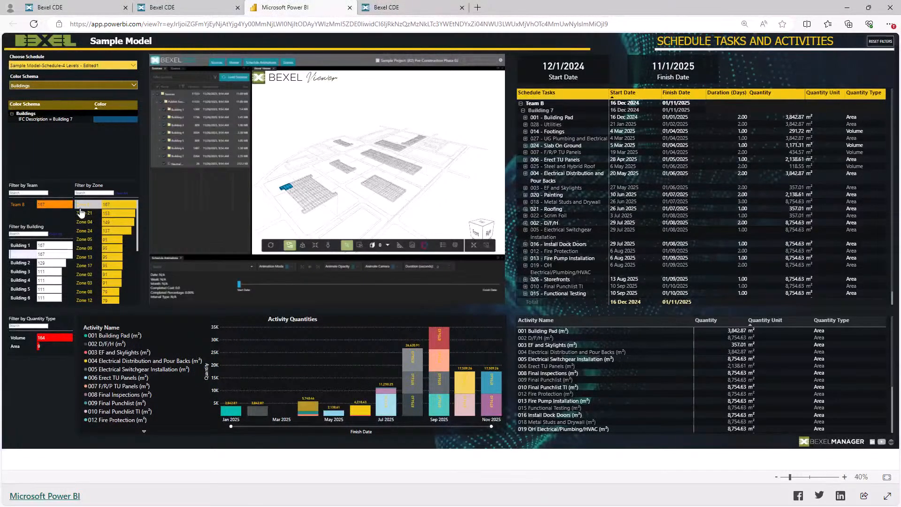
pyautogui.keyDown('ctrl'); pyautogui.click(80, 222); pyautogui.keyUp('ctrl')
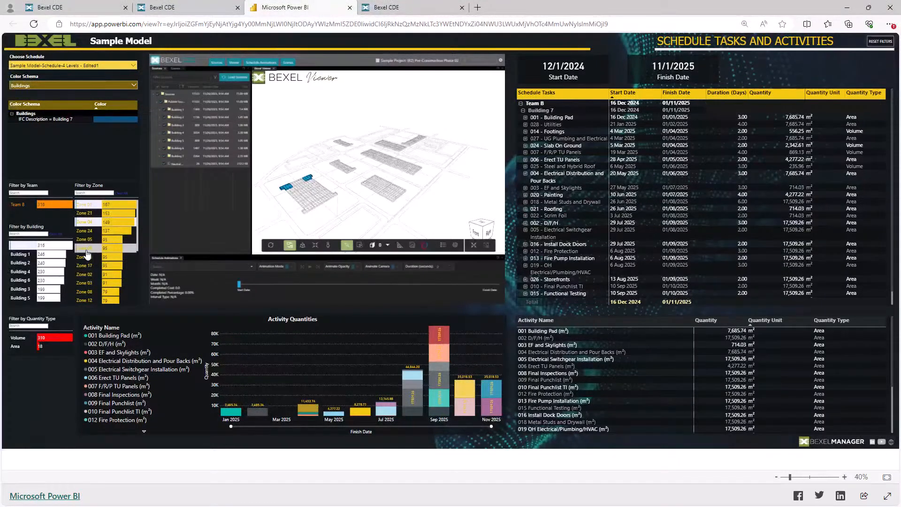
pyautogui.keyDown('ctrl'); pyautogui.click(85, 248); pyautogui.keyUp('ctrl')
pyautogui.scroll(-1, 638, 163)
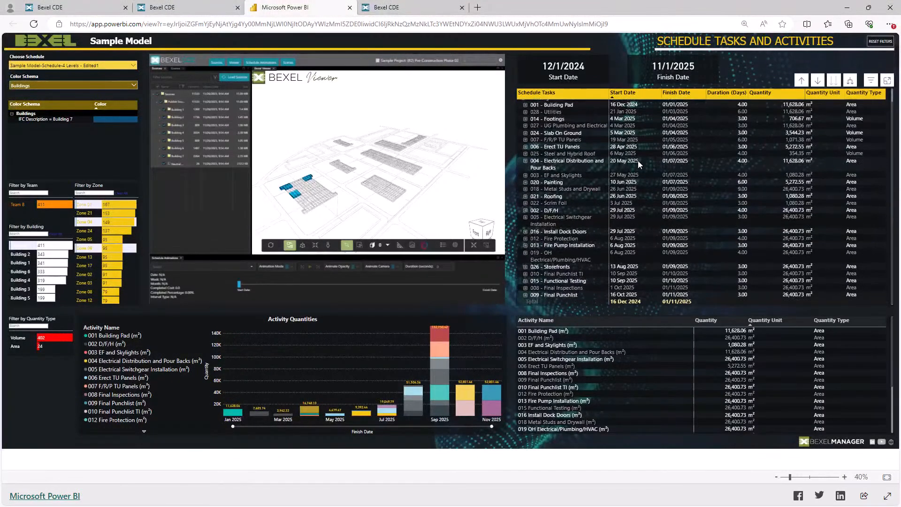
pyautogui.scroll(5, 332, 197)
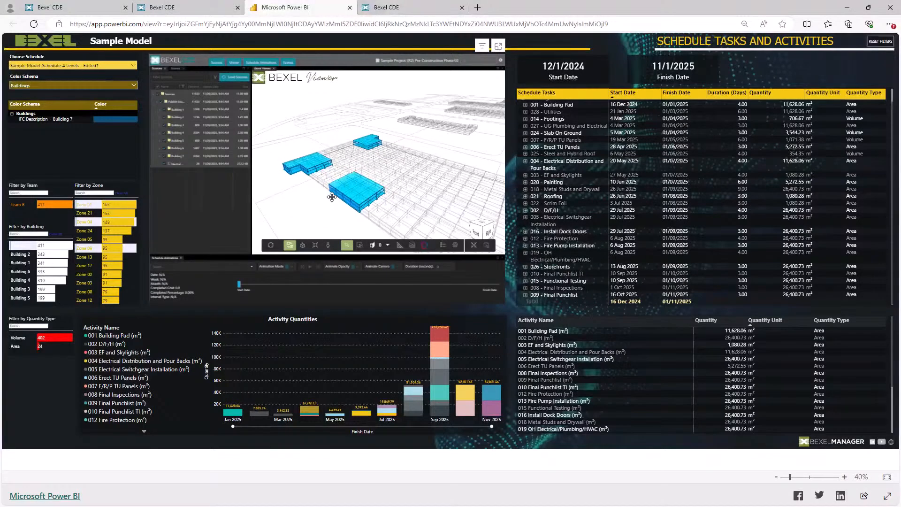
# Clear the building and zone filters from the report and close the Sources list to enlarge the model view
pyautogui.click(56, 234)
pyautogui.click(122, 193)
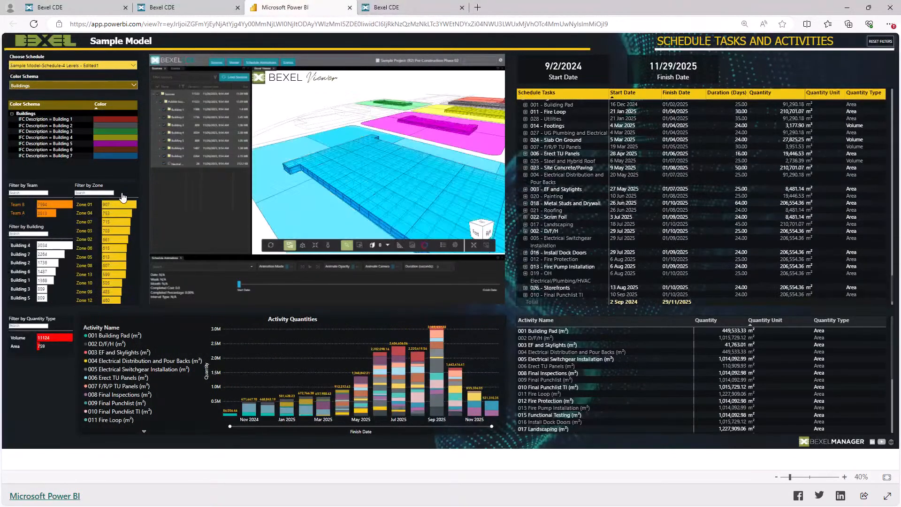
pyautogui.scroll(-3, 374, 181)
pyautogui.moveTo(373, 180); pyautogui.dragTo(318, 164, button='middle')
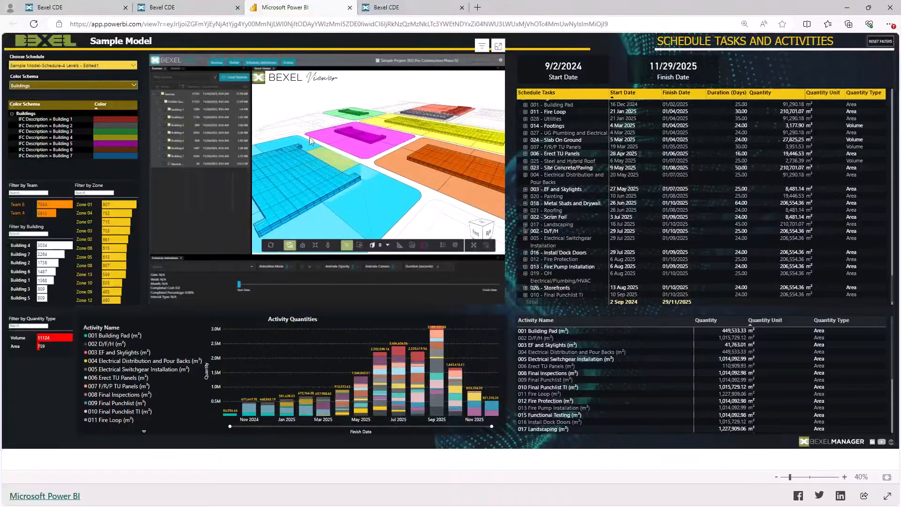
pyautogui.click(165, 69)
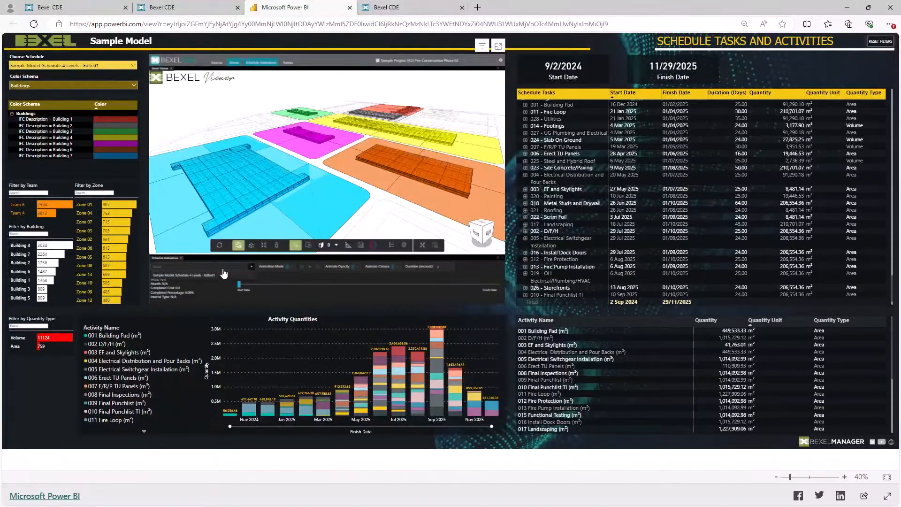
# Play the Sample Model-Schedule-4 Levels - Edited1 animation in the Buildings colors, pausing and resuming it partway
pyautogui.click(310, 269)
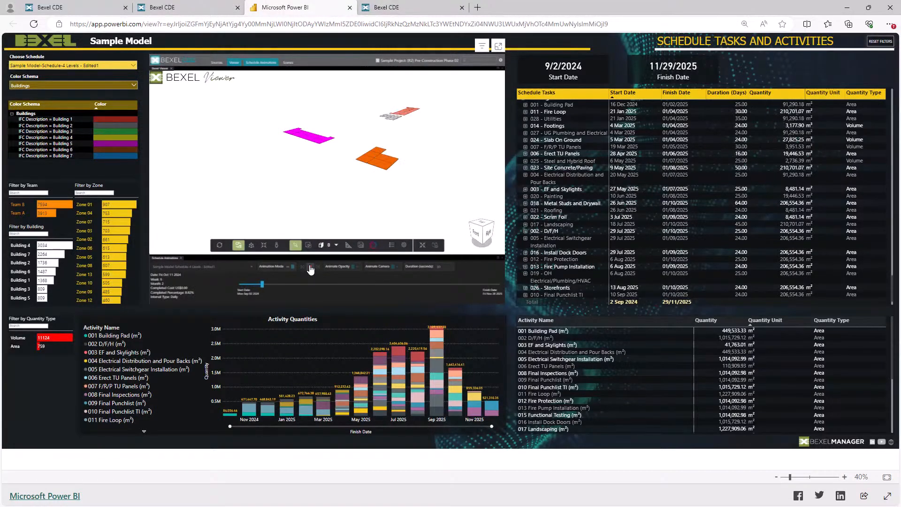
pyautogui.click(311, 268)
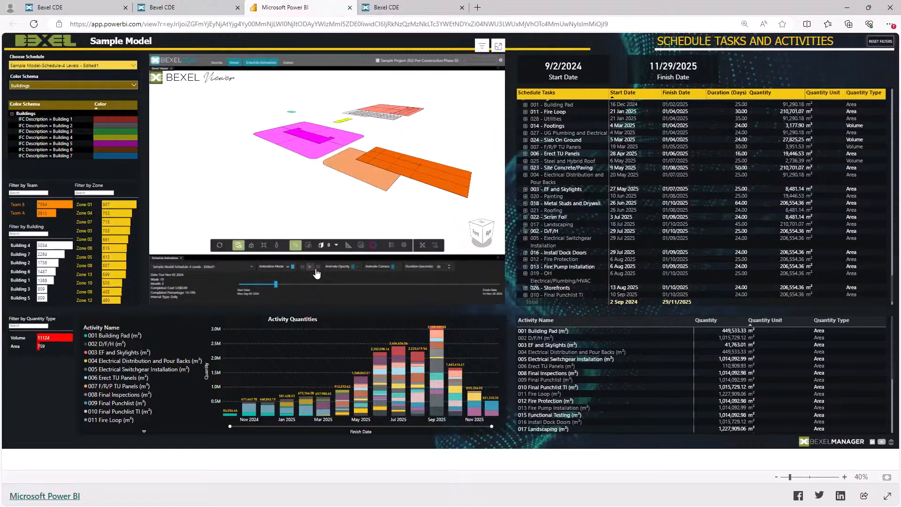
pyautogui.click(309, 268)
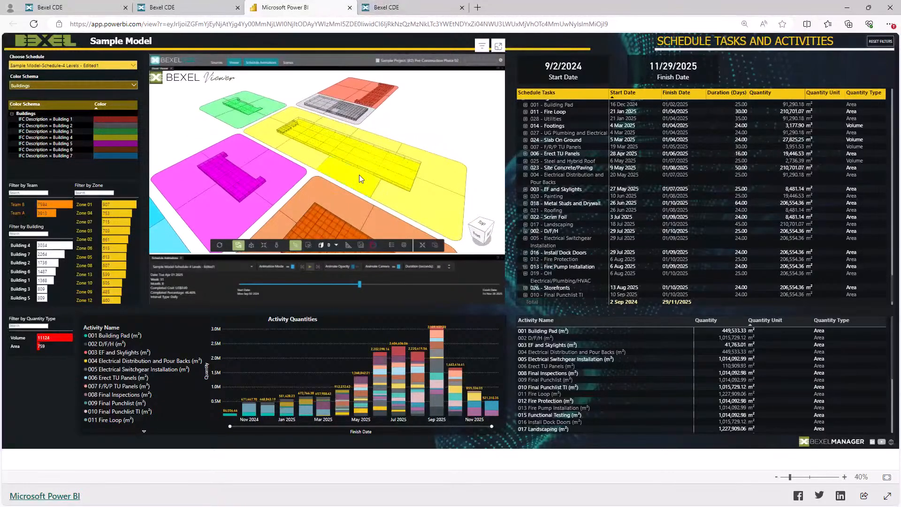
# Select a yellow Building 4 site element in the model to view its schedule tasks and element properties
pyautogui.click(359, 178)
pyautogui.click(392, 246)
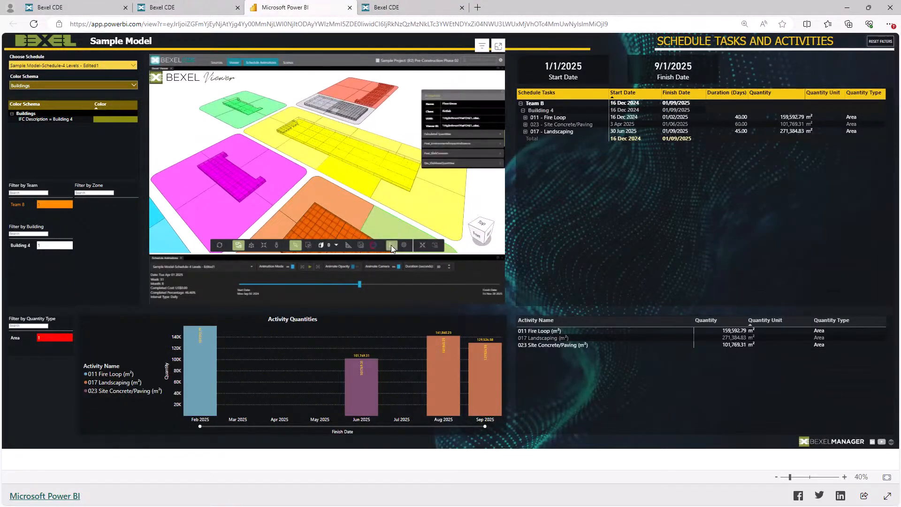
pyautogui.click(392, 245)
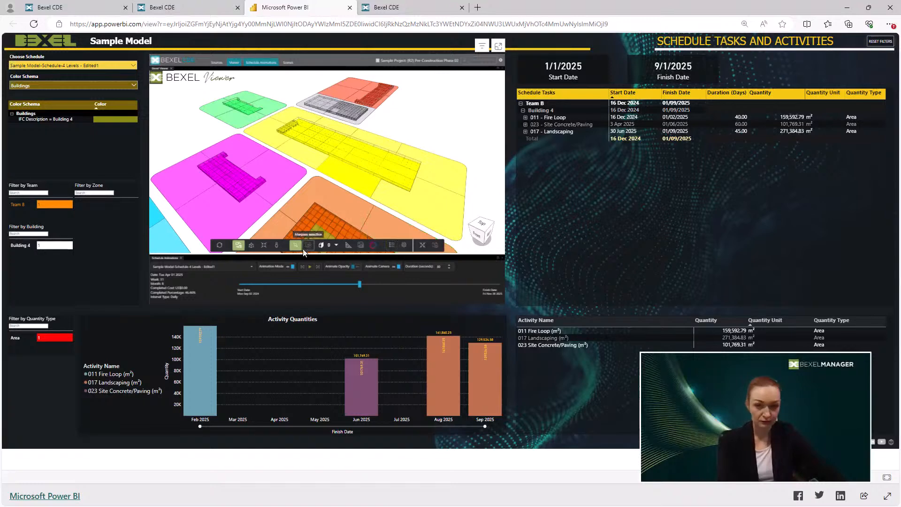
# Resume the schedule animation up to 17 June 2025 and clear the Building 4 element selection
pyautogui.click(310, 267)
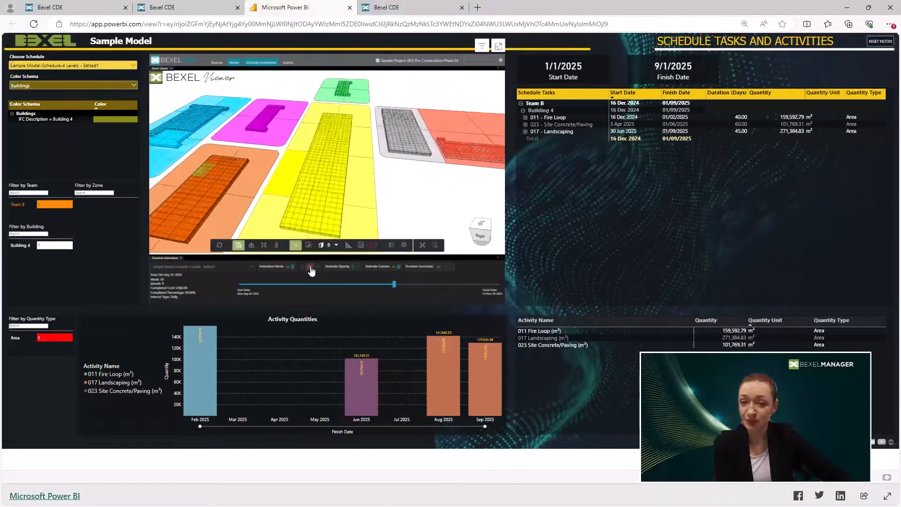
pyautogui.click(281, 168)
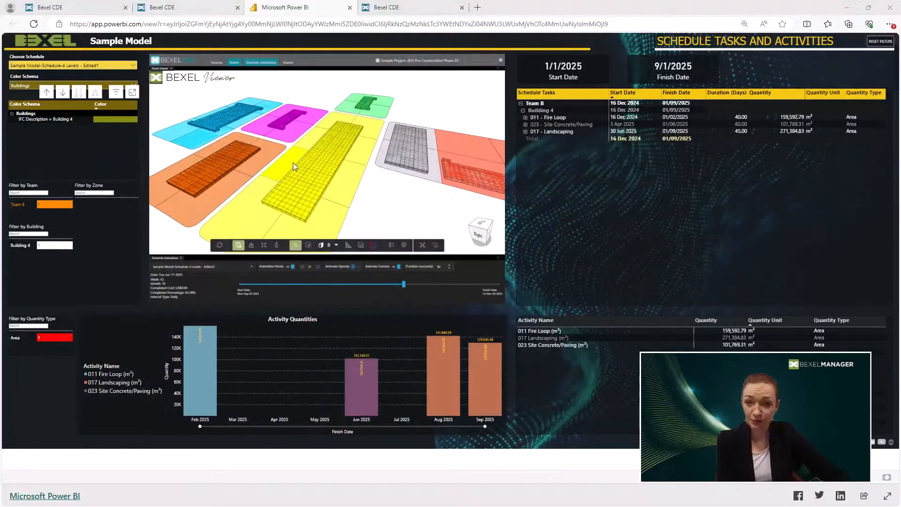
pyautogui.click(293, 164)
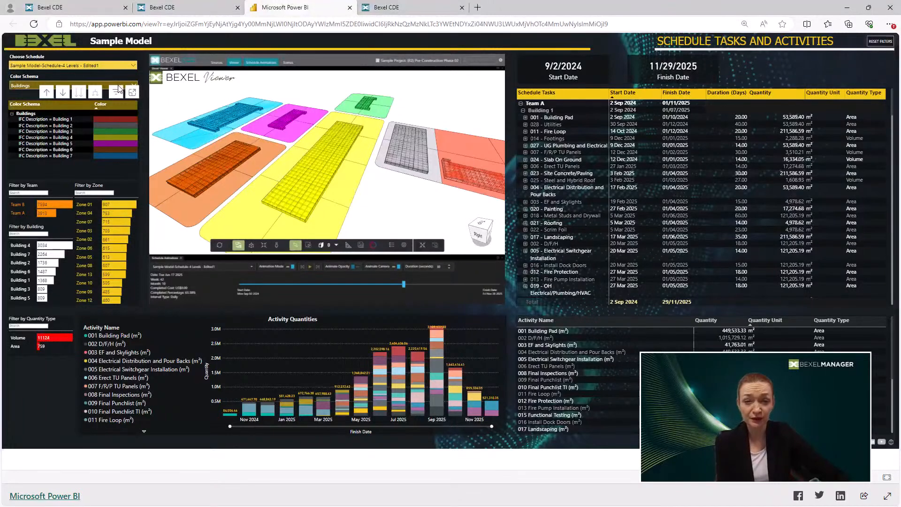
# Change the report's color schema to Zones and replay the schedule animation from its start date
pyautogui.click(118, 86)
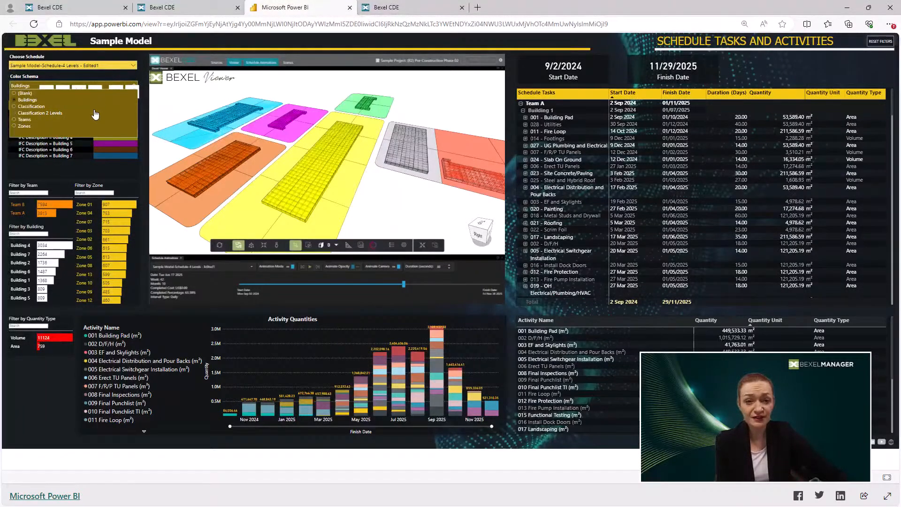
pyautogui.click(89, 127)
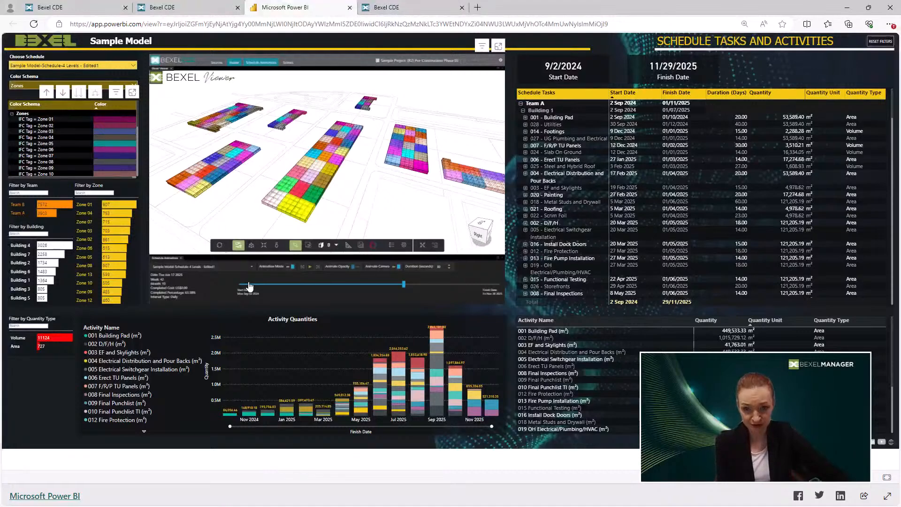
pyautogui.moveTo(246, 287); pyautogui.dragTo(234, 286)
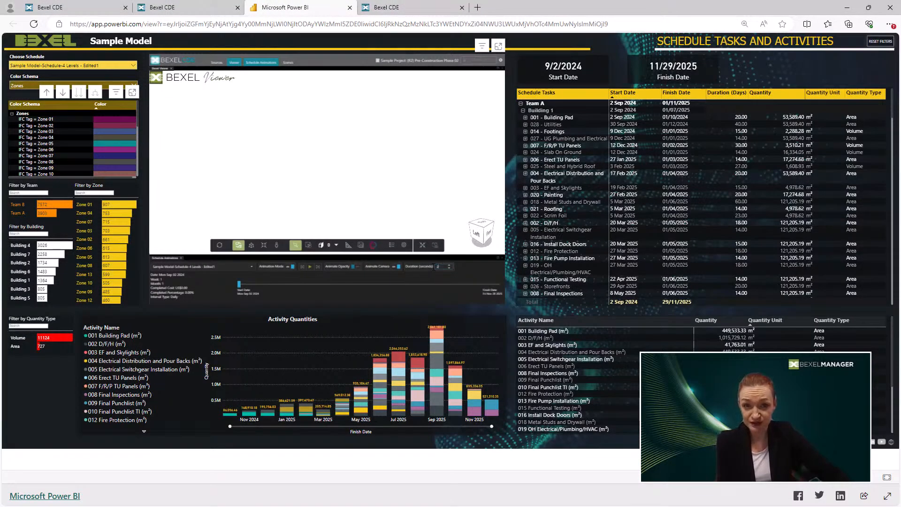
pyautogui.click(311, 267)
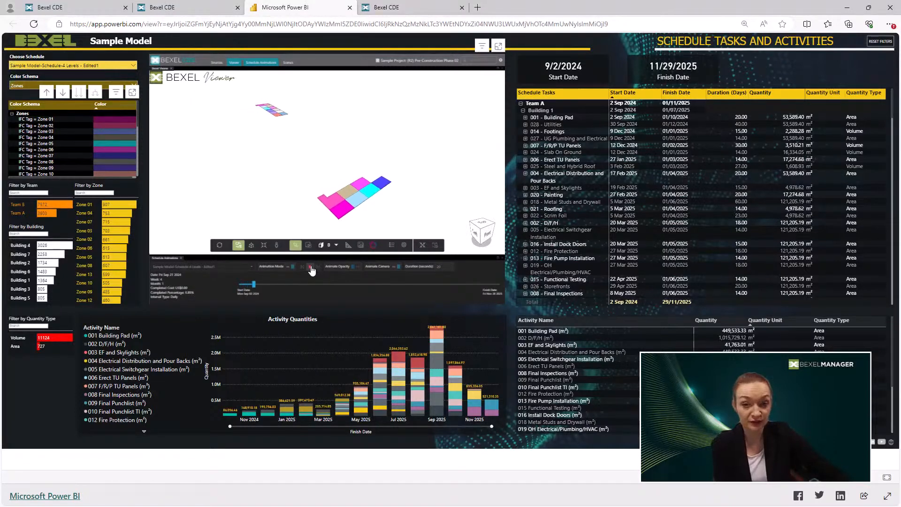